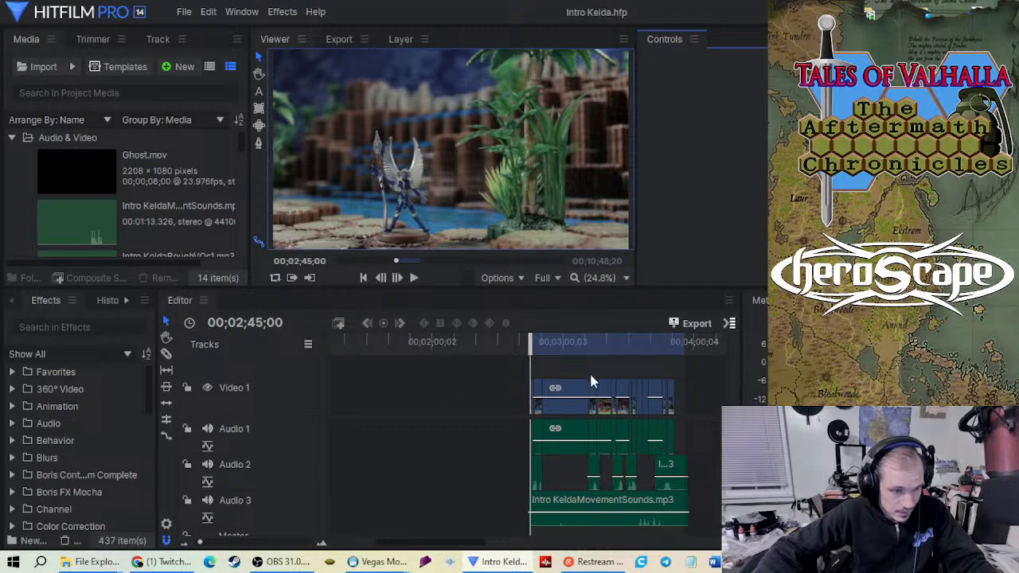
Move the playhead to 00;03;46;23 in the intro timeline and switch to the ToV Ep9 S3 audio project in Vegas Movie Studio
{"action": "left_click_drag", "start_coordinate": [531, 342], "coordinate": [666, 348]}
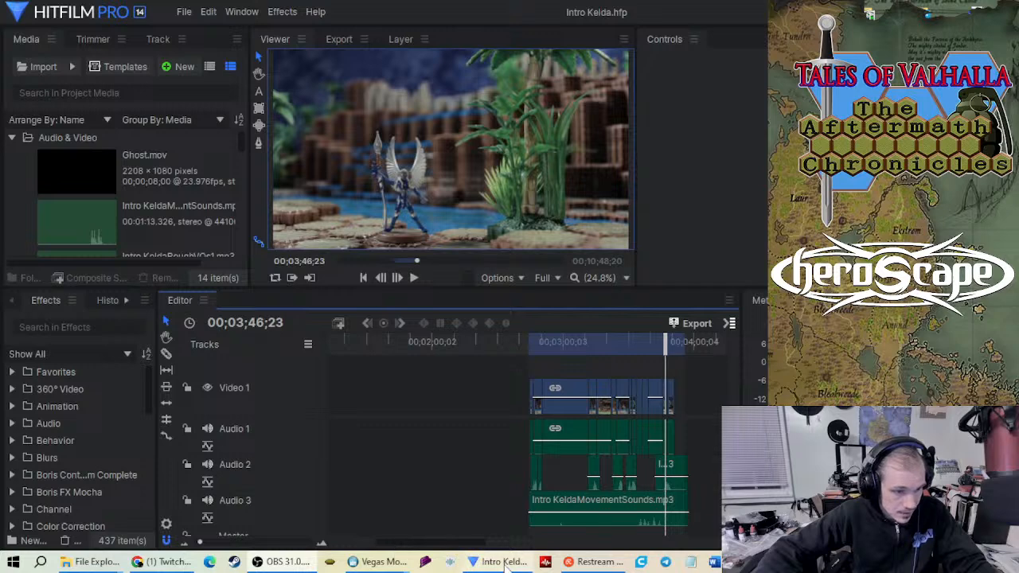
{"action": "mouse_move", "coordinate": [374, 569]}
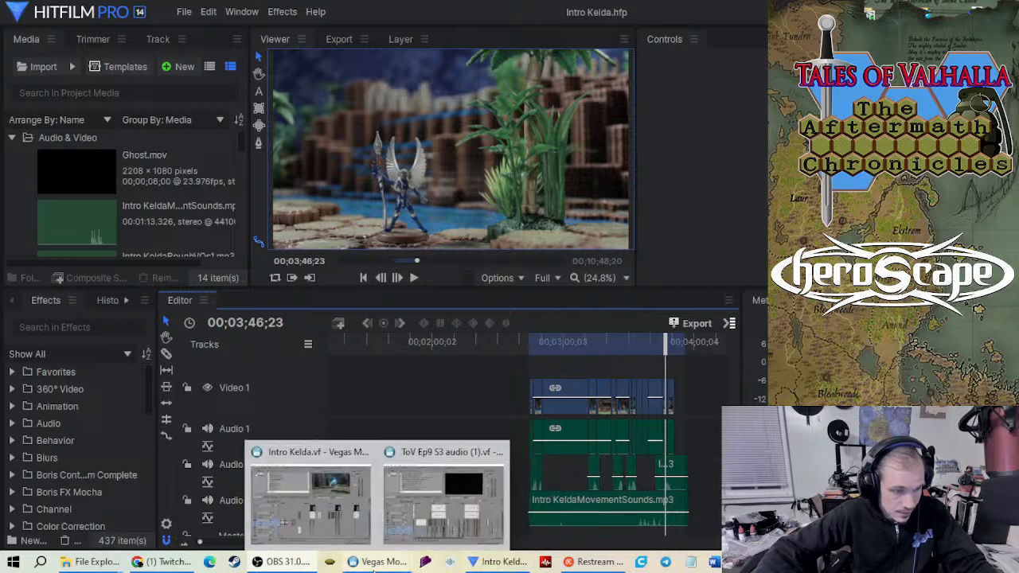
{"action": "left_click", "coordinate": [443, 497]}
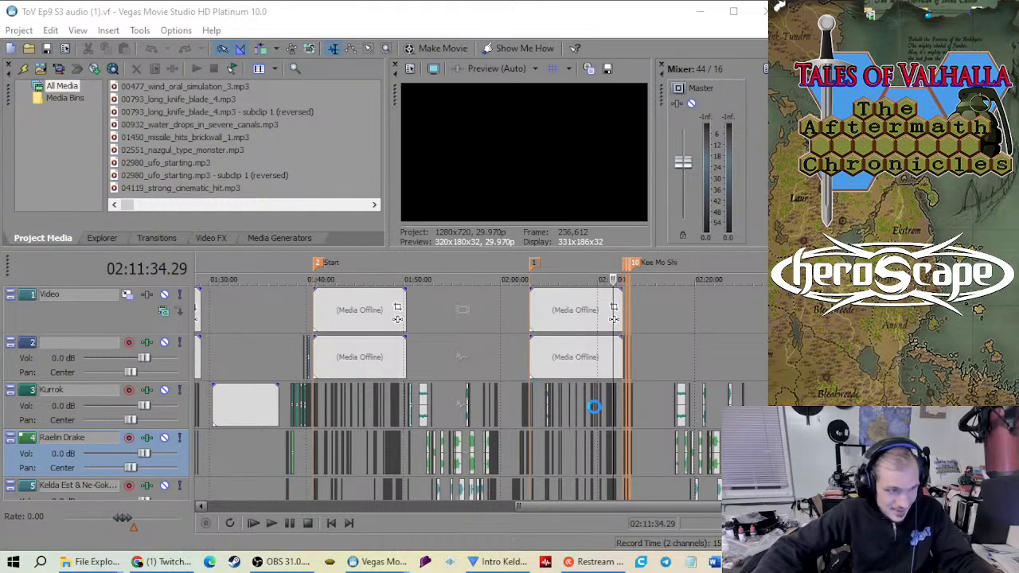
Audition the sound effects from 02:11:12.01, at the end of the short clip on the Raelin Drake track
{"action": "scroll", "coordinate": [583, 406], "scroll_direction": "up", "scroll_amount": 8}
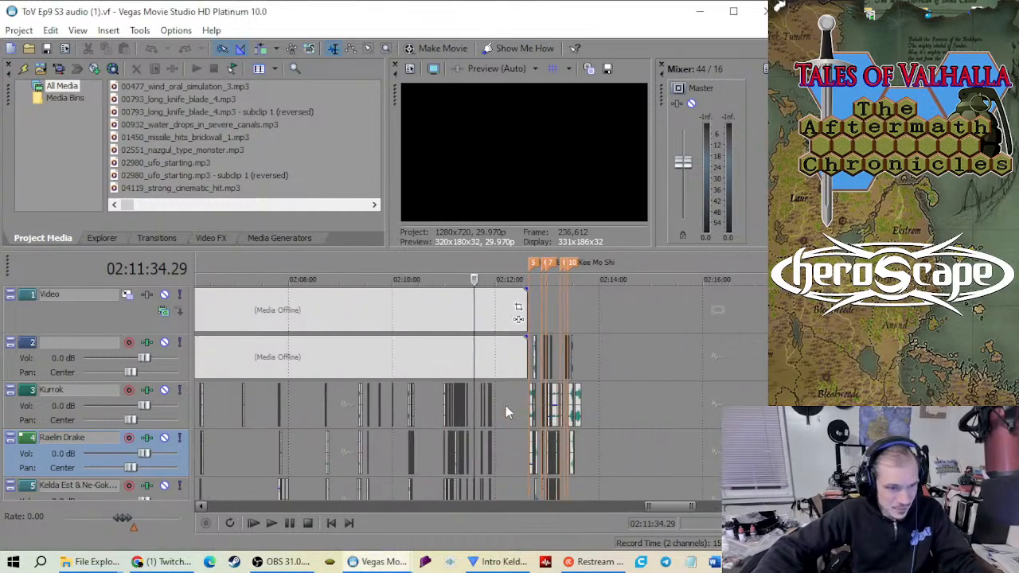
{"action": "scroll", "coordinate": [434, 443], "scroll_direction": "down", "scroll_amount": 4}
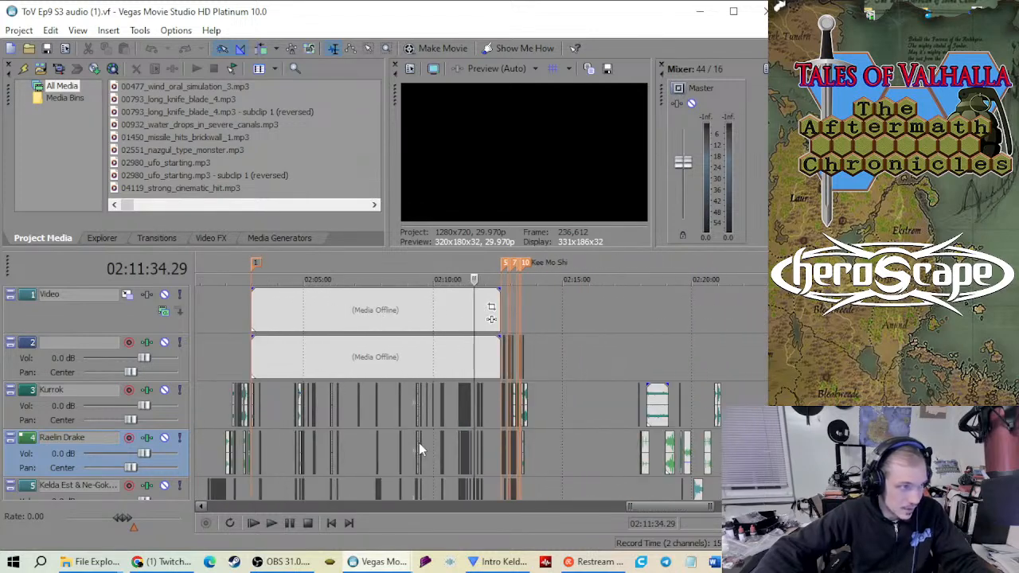
{"action": "scroll", "coordinate": [419, 443], "scroll_direction": "up", "scroll_amount": 3}
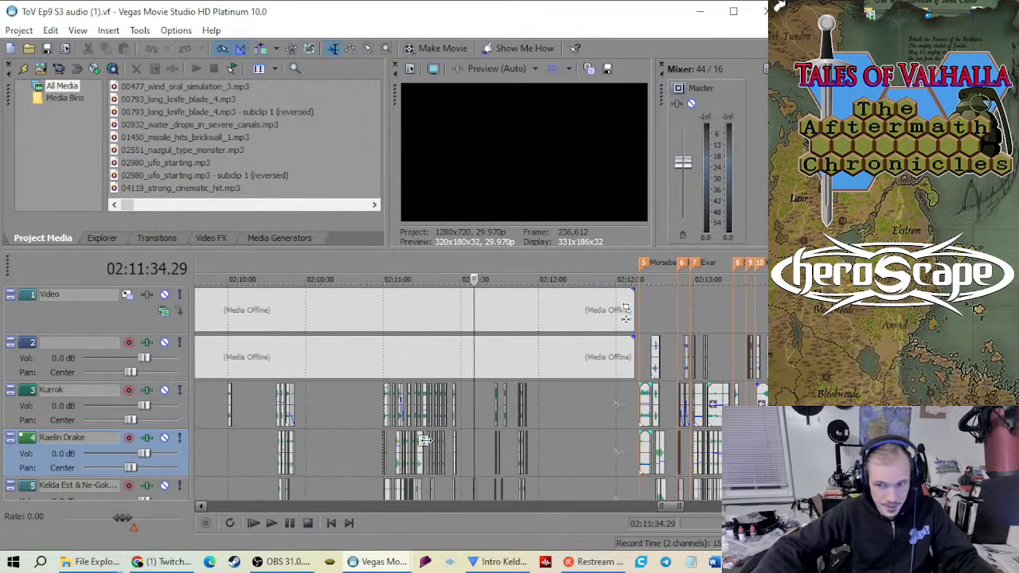
{"action": "scroll", "coordinate": [400, 448], "scroll_direction": "up", "scroll_amount": 2}
{"action": "left_click", "coordinate": [397, 448]}
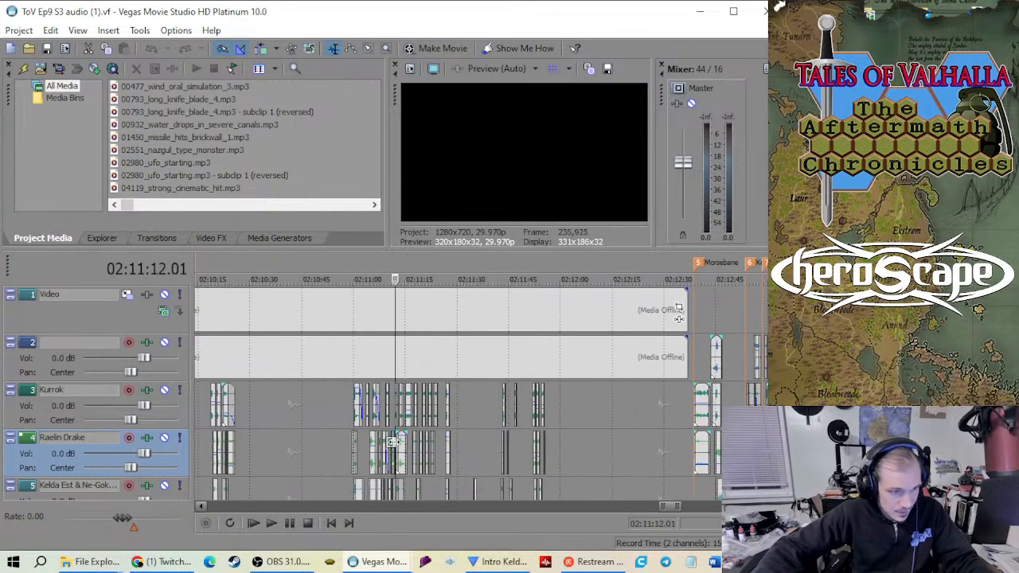
{"action": "scroll", "coordinate": [430, 458], "scroll_direction": "up", "scroll_amount": 8}
{"action": "key", "text": "space"}
{"action": "scroll", "coordinate": [444, 459], "scroll_direction": "down", "scroll_amount": 4}
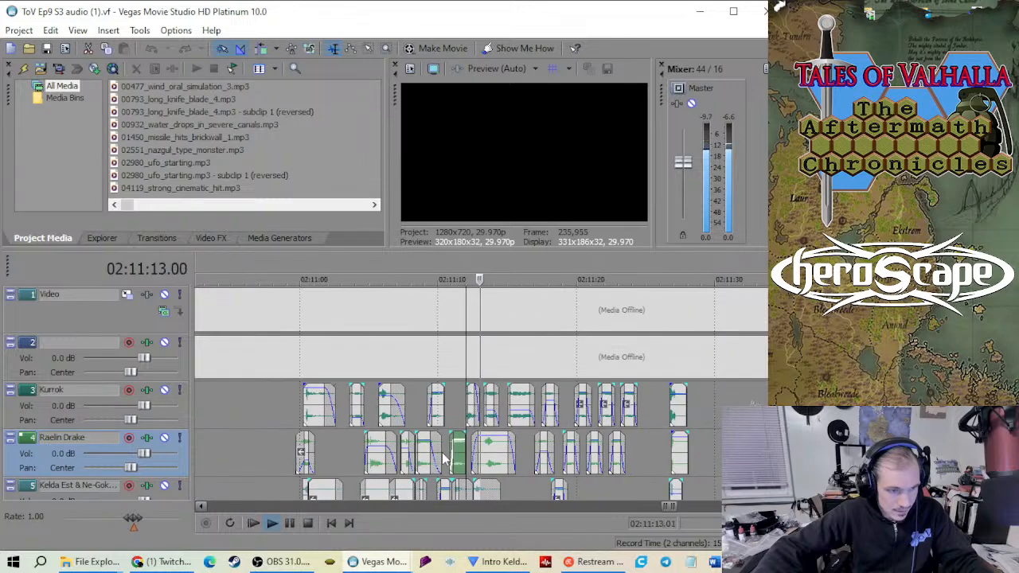
{"action": "scroll", "coordinate": [444, 459], "scroll_direction": "up", "scroll_amount": 3}
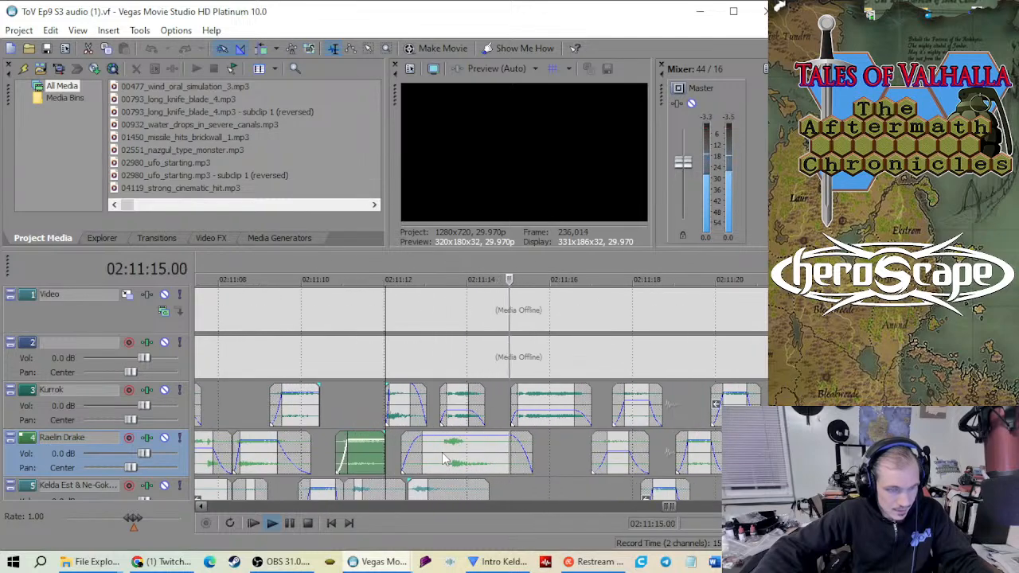
{"action": "scroll", "coordinate": [444, 459], "scroll_direction": "down", "scroll_amount": 2}
{"action": "key", "text": "space"}
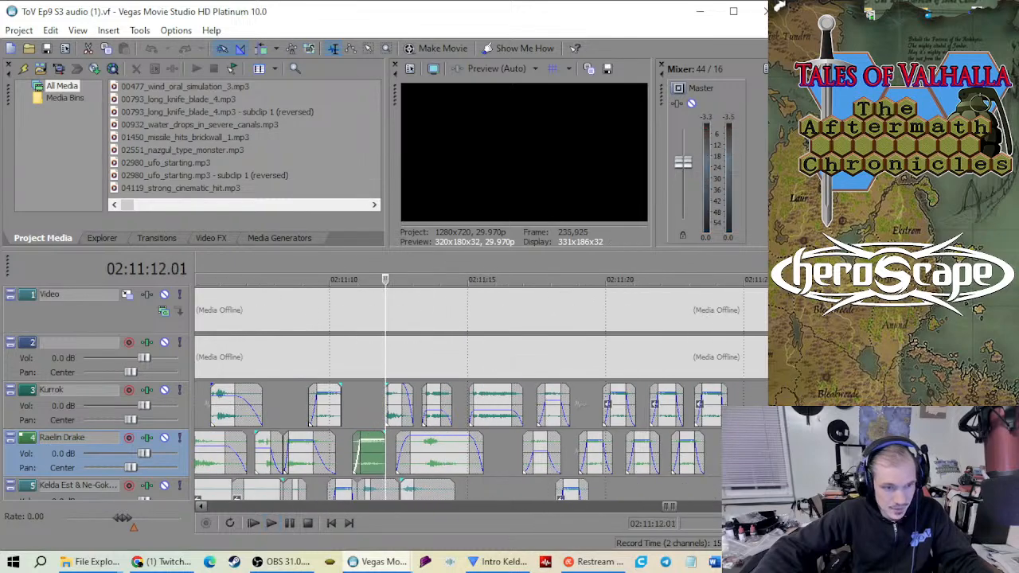
Check the event properties of the Kelda Est track clip that starts just after 02:11:12, leaving its settings alone
{"action": "scroll", "coordinate": [448, 413], "scroll_direction": "down", "scroll_amount": 3}
{"action": "scroll", "coordinate": [448, 414], "scroll_direction": "down", "scroll_amount": 3}
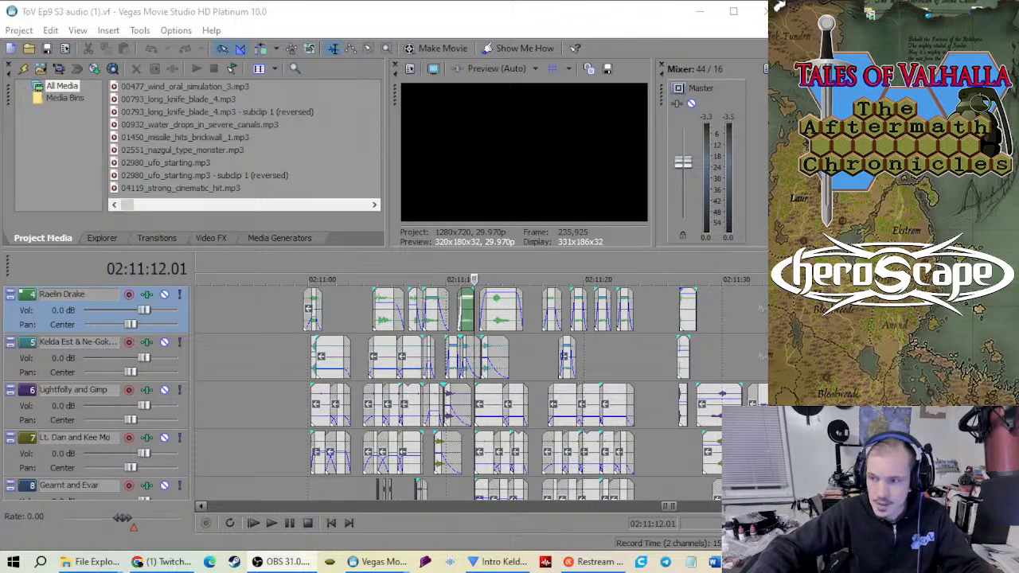
{"action": "scroll", "coordinate": [487, 410], "scroll_direction": "up", "scroll_amount": 5}
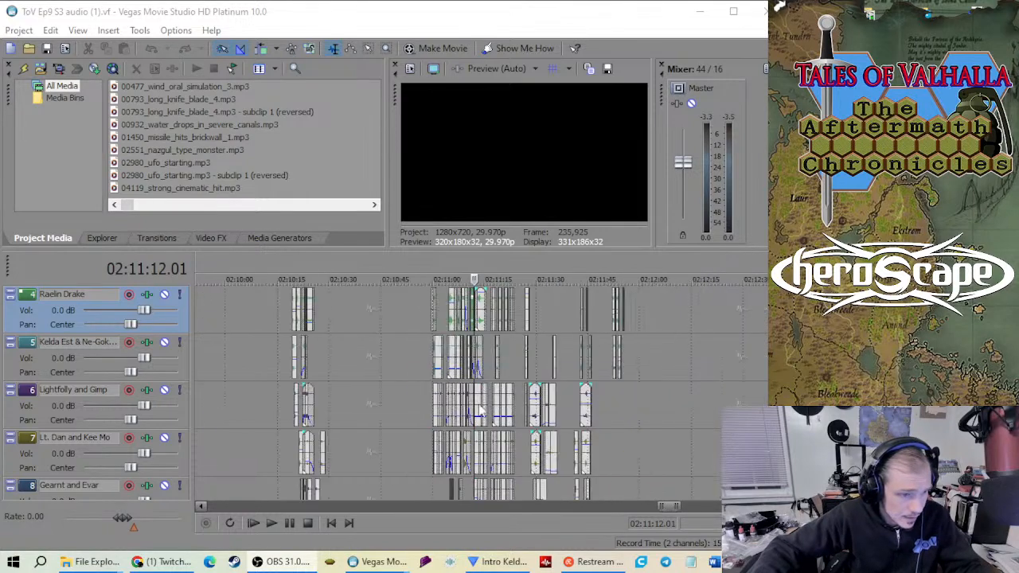
{"action": "left_click_drag", "start_coordinate": [552, 366], "coordinate": [533, 370]}
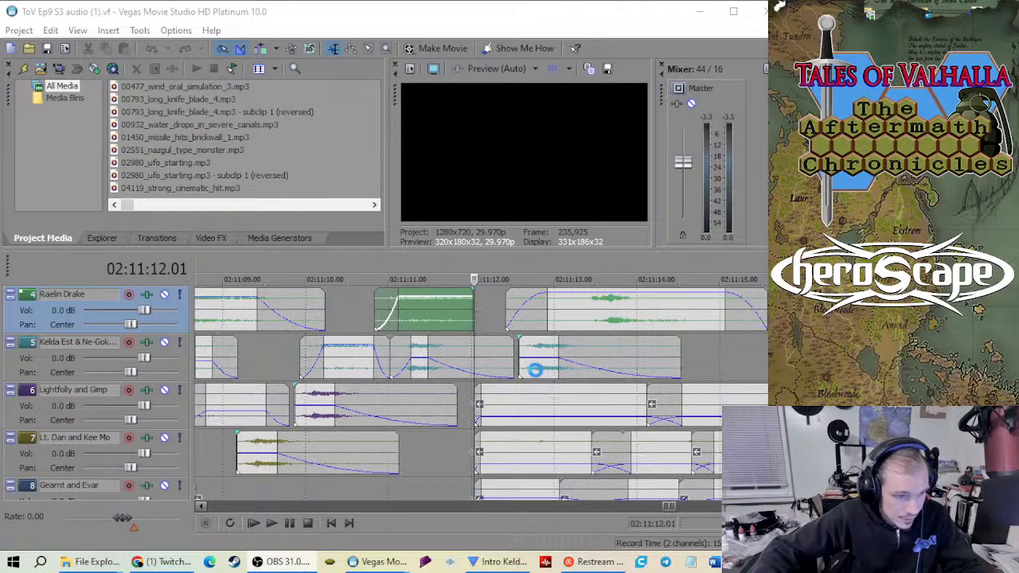
{"action": "right_click", "coordinate": [534, 370]}
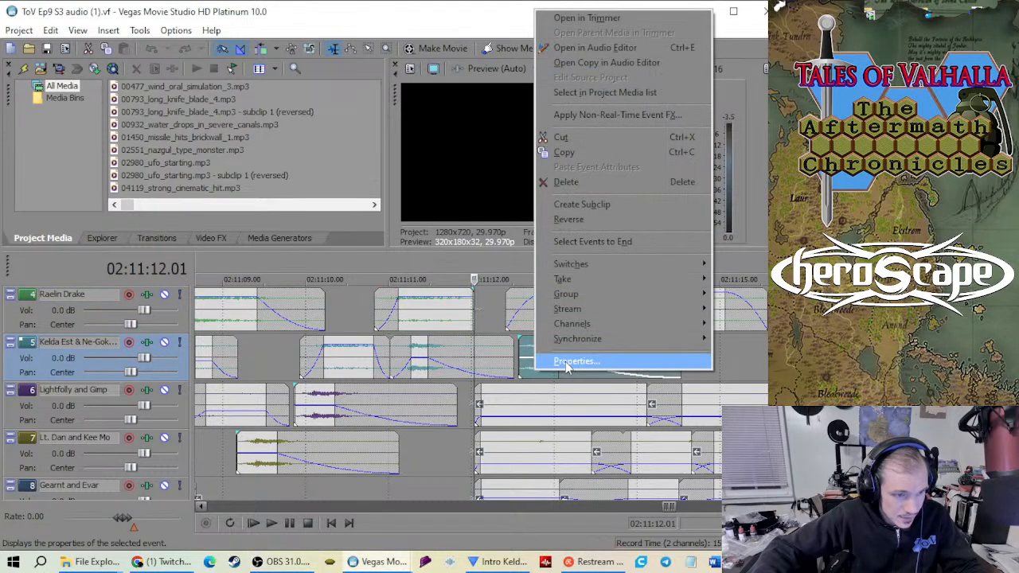
{"action": "left_click", "coordinate": [549, 358]}
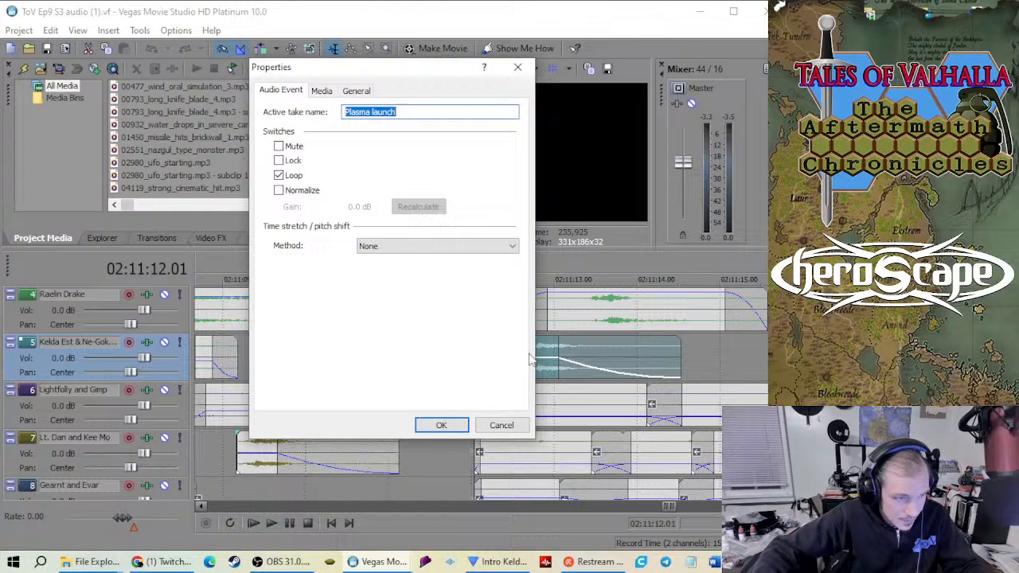
{"action": "left_click", "coordinate": [517, 67]}
Check the event properties of the Lightfolly and Gimp clip that starts at the playhead, leaving its settings alone
{"action": "scroll", "coordinate": [448, 340], "scroll_direction": "down", "scroll_amount": 4}
{"action": "scroll", "coordinate": [448, 340], "scroll_direction": "up", "scroll_amount": 3}
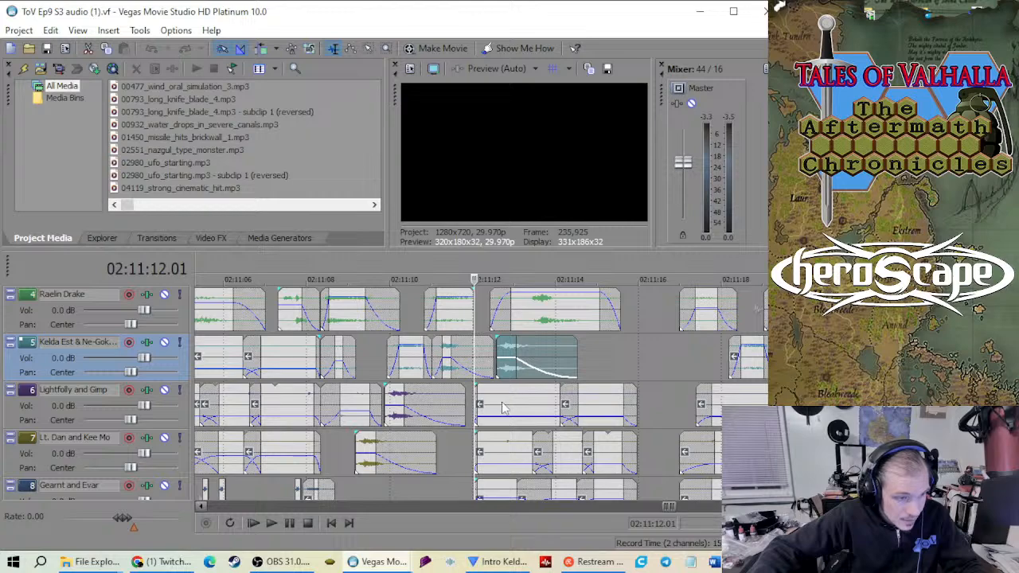
{"action": "left_click", "coordinate": [527, 402]}
{"action": "right_click", "coordinate": [527, 402]}
{"action": "left_click", "coordinate": [565, 384]}
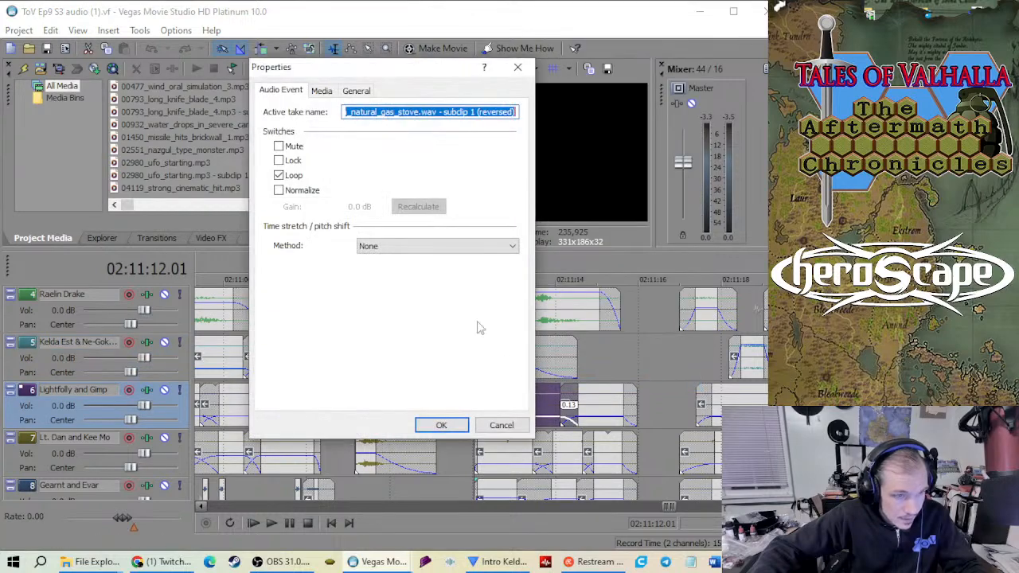
{"action": "left_click", "coordinate": [517, 68]}
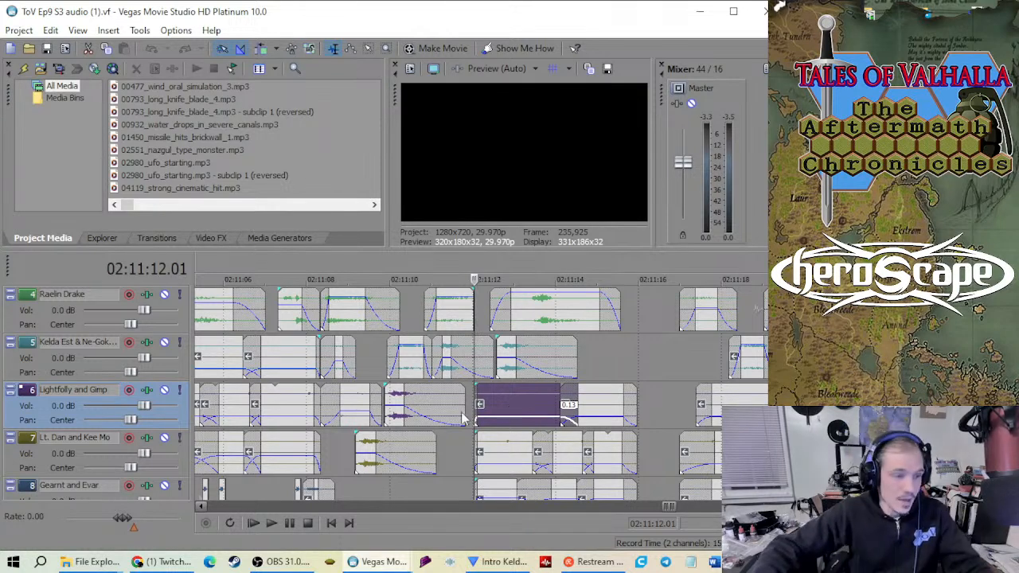
Audition the mix from 02:11:10.13 and move the playhead to 02:11:09.18 on the Kelda Est track
{"action": "scroll", "coordinate": [464, 419], "scroll_direction": "up", "scroll_amount": 3}
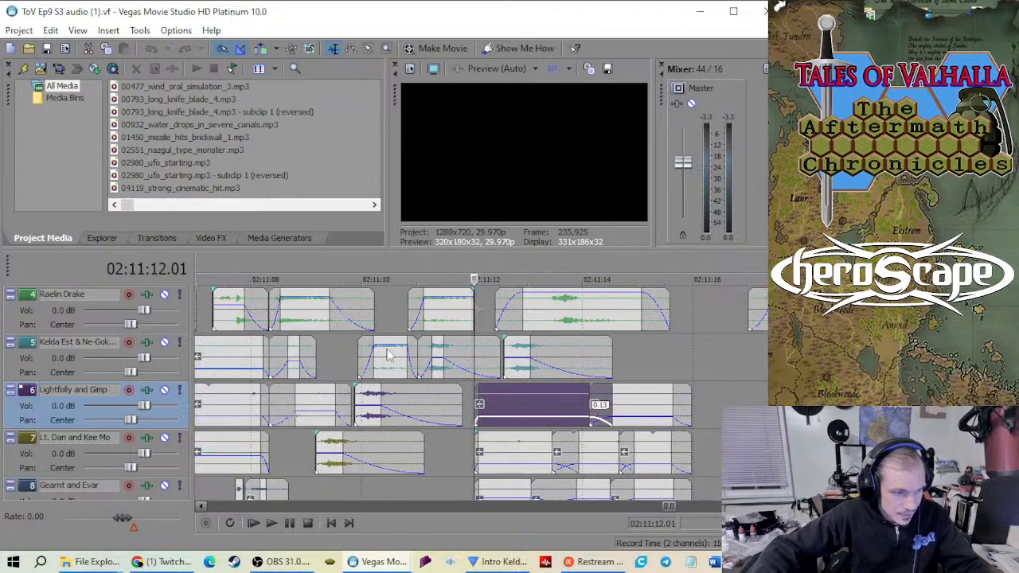
{"action": "left_click", "coordinate": [393, 326]}
{"action": "key", "text": "space"}
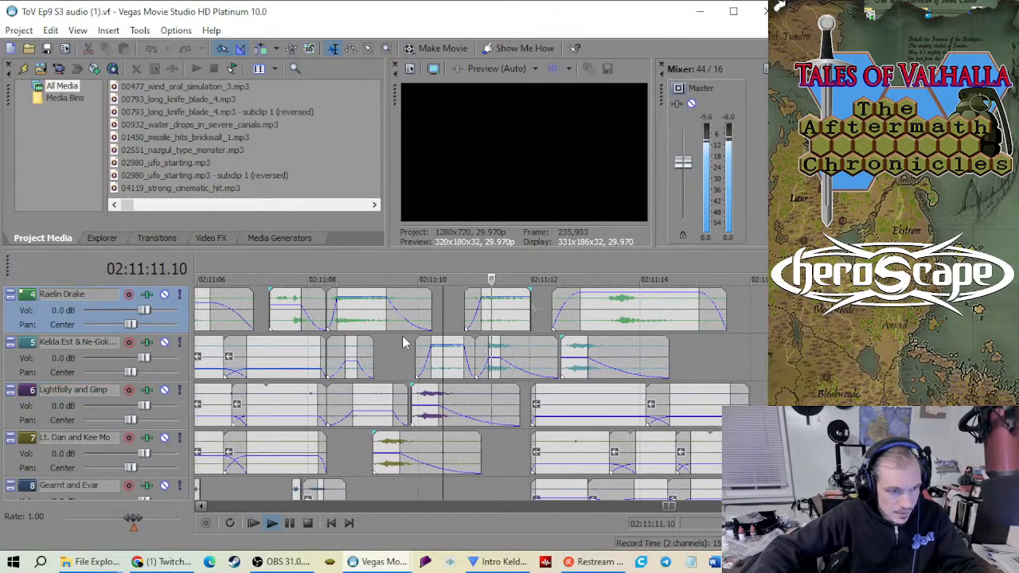
{"action": "key", "text": "space"}
{"action": "right_click", "coordinate": [498, 319]}
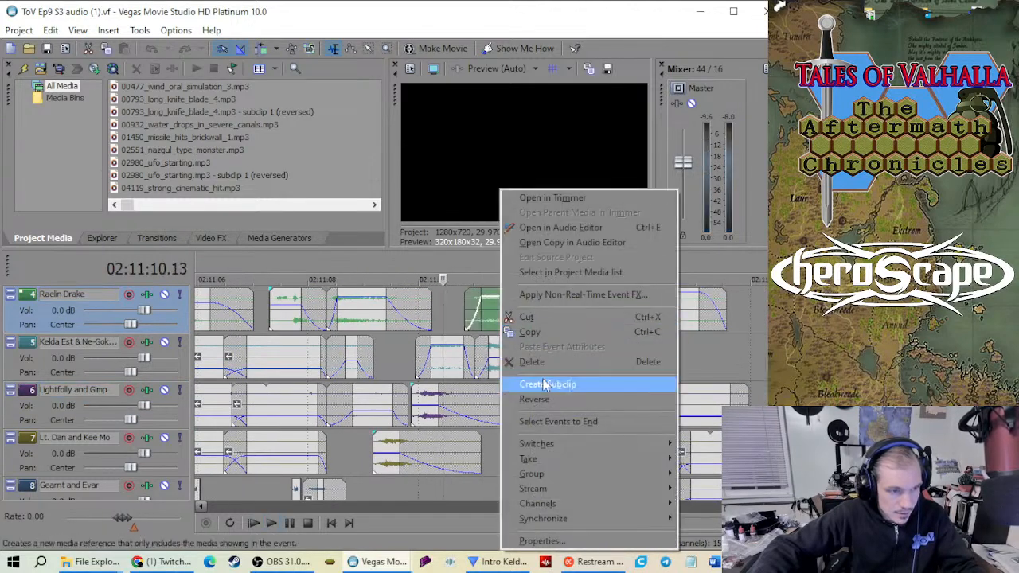
{"action": "left_click", "coordinate": [402, 368]}
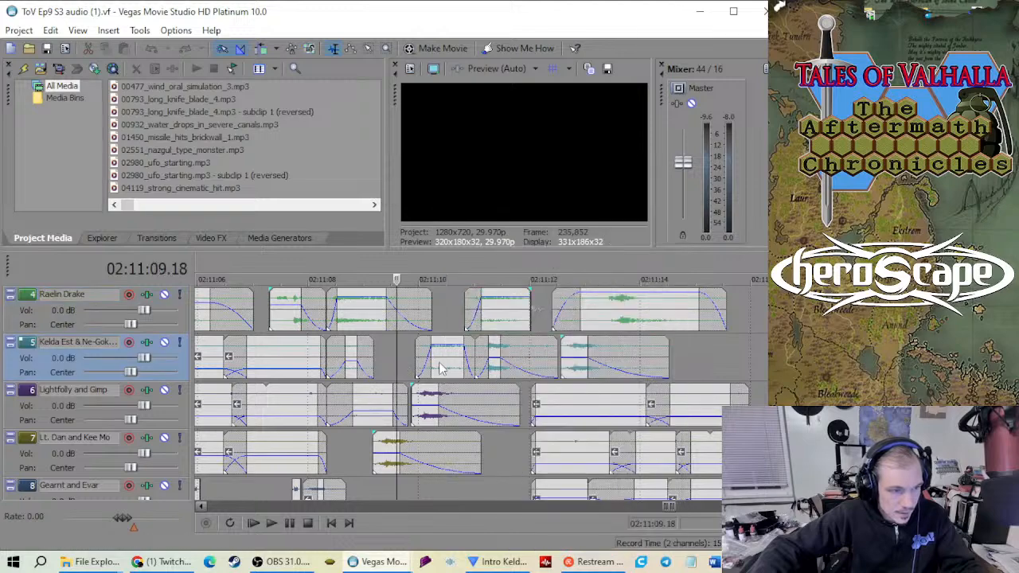
Check the event properties of the Kelda Est track clip near 02:11:10, leaving its settings alone
{"action": "right_click", "coordinate": [447, 367]}
{"action": "left_click", "coordinate": [473, 364]}
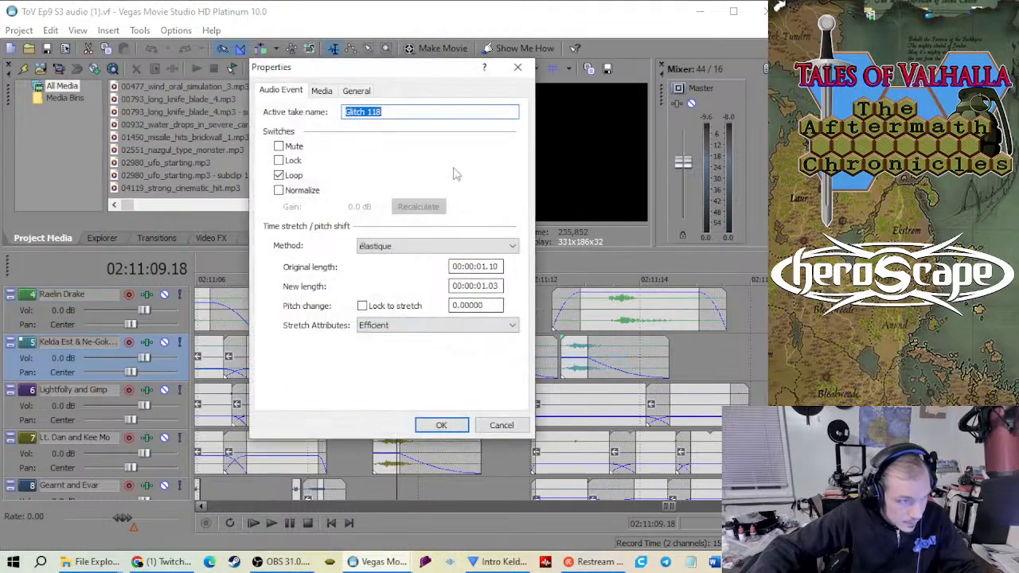
{"action": "left_click", "coordinate": [517, 67]}
Replay the sound effects from 02:11:10.13, just after the faded-out clip on the Raelin Drake track
{"action": "left_click", "coordinate": [443, 319]}
{"action": "scroll", "coordinate": [449, 316], "scroll_direction": "up", "scroll_amount": 2}
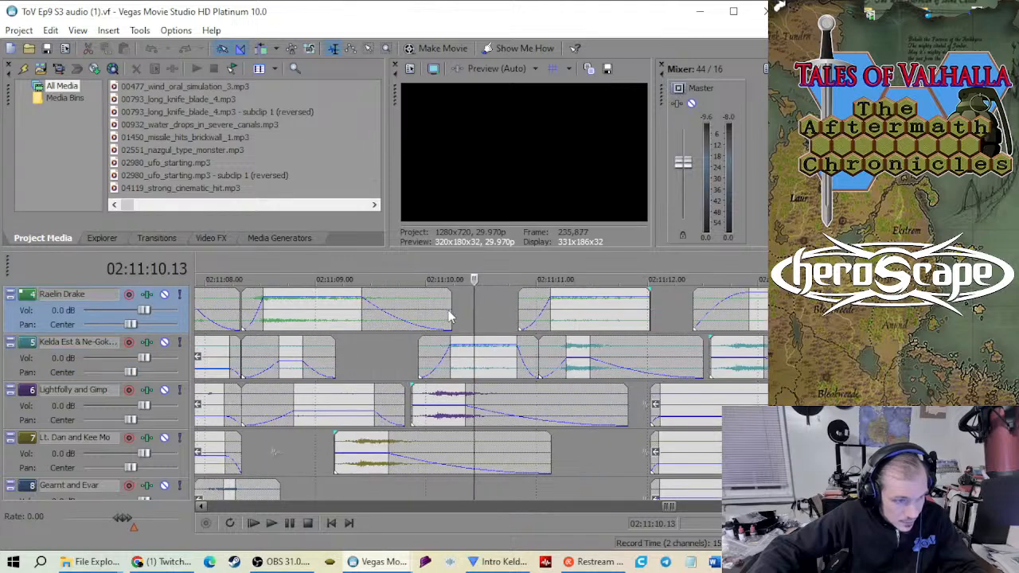
{"action": "key", "text": "space"}
{"action": "scroll", "coordinate": [421, 392], "scroll_direction": "down", "scroll_amount": 1}
{"action": "key", "text": "space"}
{"action": "scroll", "coordinate": [390, 414], "scroll_direction": "down", "scroll_amount": 3}
{"action": "scroll", "coordinate": [388, 414], "scroll_direction": "down", "scroll_amount": 1}
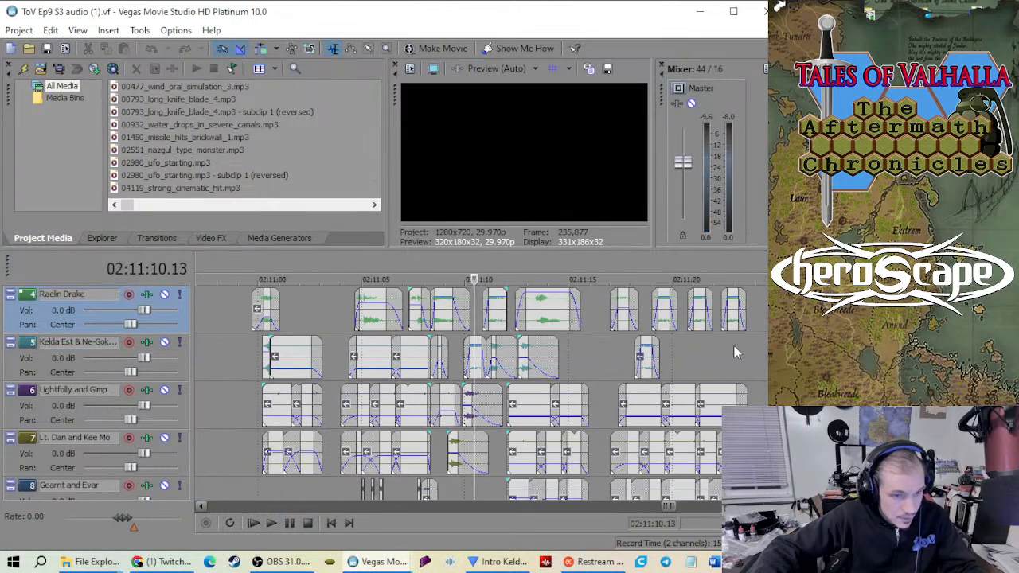
Audition the mix from 02:11:07.15, at the start of the short clip on the Henderson track
{"action": "scroll", "coordinate": [450, 407], "scroll_direction": "down", "scroll_amount": 4}
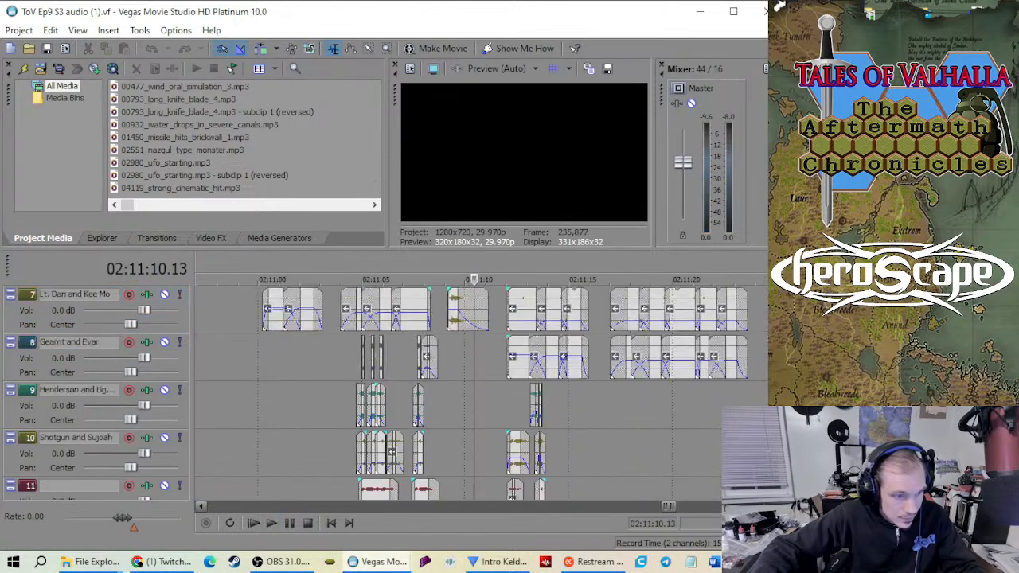
{"action": "left_click", "coordinate": [391, 363]}
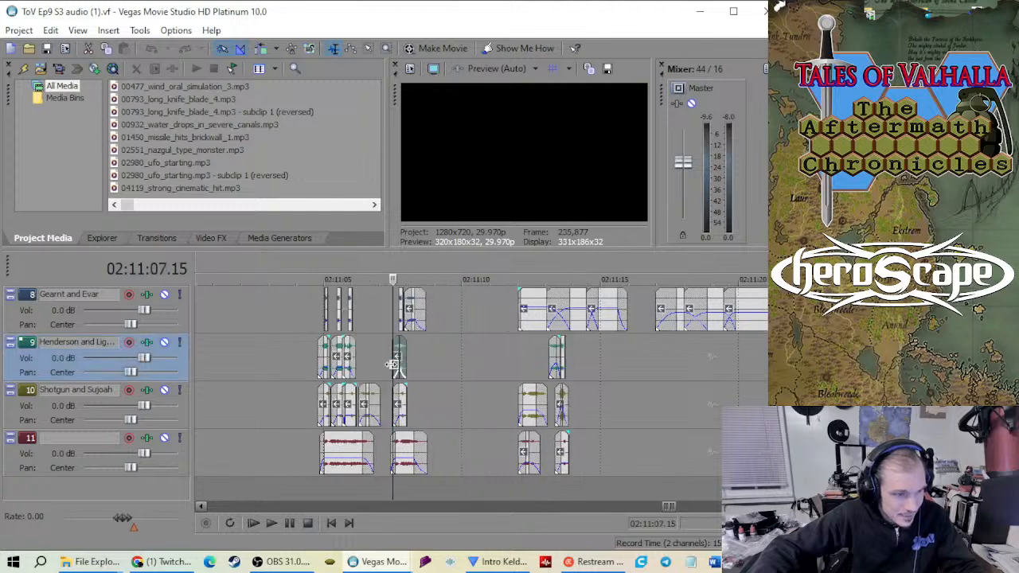
{"action": "scroll", "coordinate": [413, 401], "scroll_direction": "up", "scroll_amount": 5}
{"action": "key", "text": "space"}
{"action": "scroll", "coordinate": [413, 400], "scroll_direction": "down", "scroll_amount": 1}
{"action": "scroll", "coordinate": [413, 406], "scroll_direction": "down", "scroll_amount": 5}
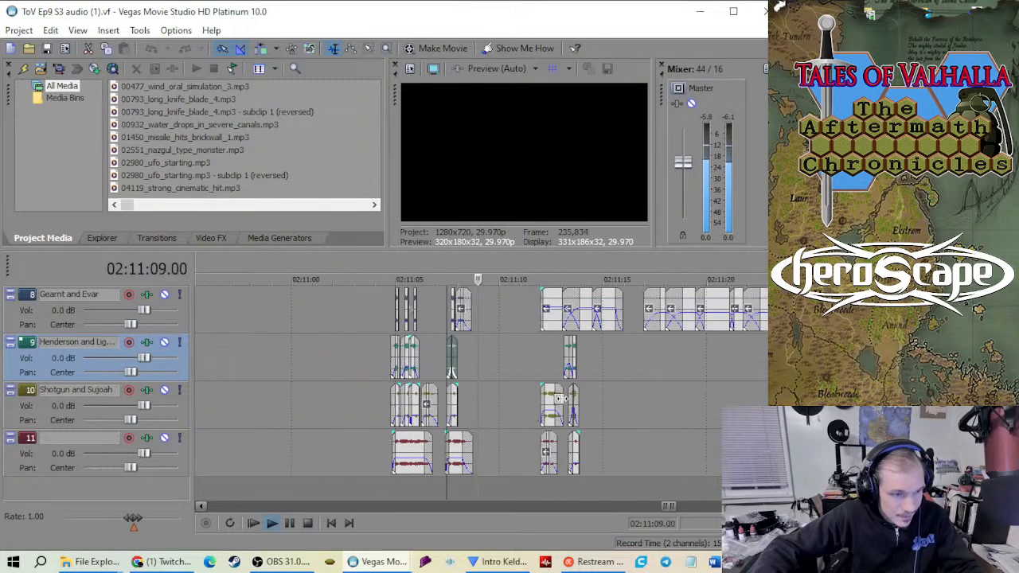
{"action": "key", "text": "space"}
Audition the mix from 02:11:07.18, just before the short clip on the Gearnt and Evar track
{"action": "scroll", "coordinate": [413, 406], "scroll_direction": "up", "scroll_amount": 1}
{"action": "scroll", "coordinate": [487, 382], "scroll_direction": "up", "scroll_amount": 3}
{"action": "scroll", "coordinate": [487, 390], "scroll_direction": "up", "scroll_amount": 2}
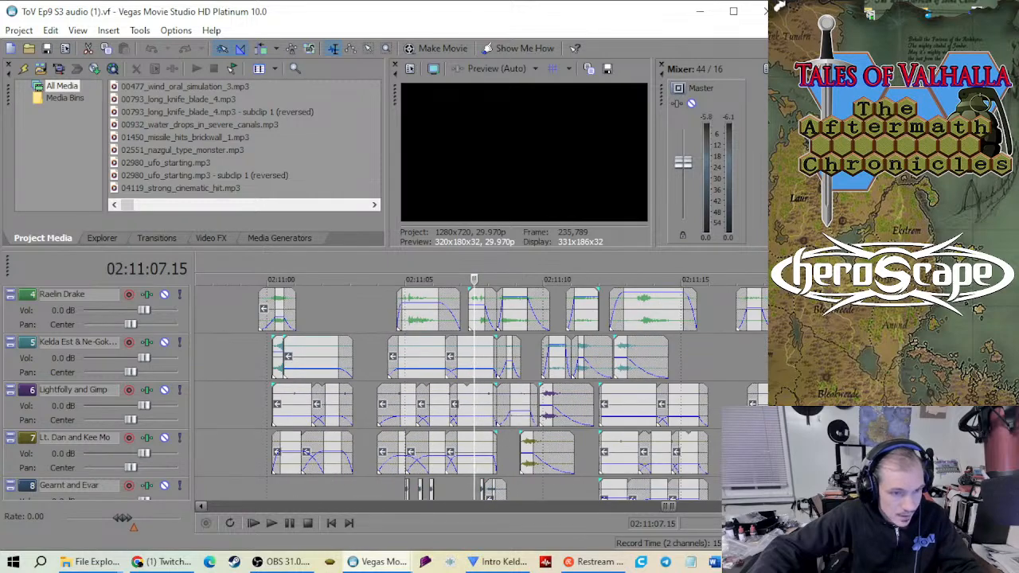
{"action": "scroll", "coordinate": [452, 413], "scroll_direction": "down", "scroll_amount": 2}
{"action": "scroll", "coordinate": [452, 413], "scroll_direction": "up", "scroll_amount": 3}
{"action": "left_click", "coordinate": [483, 408]}
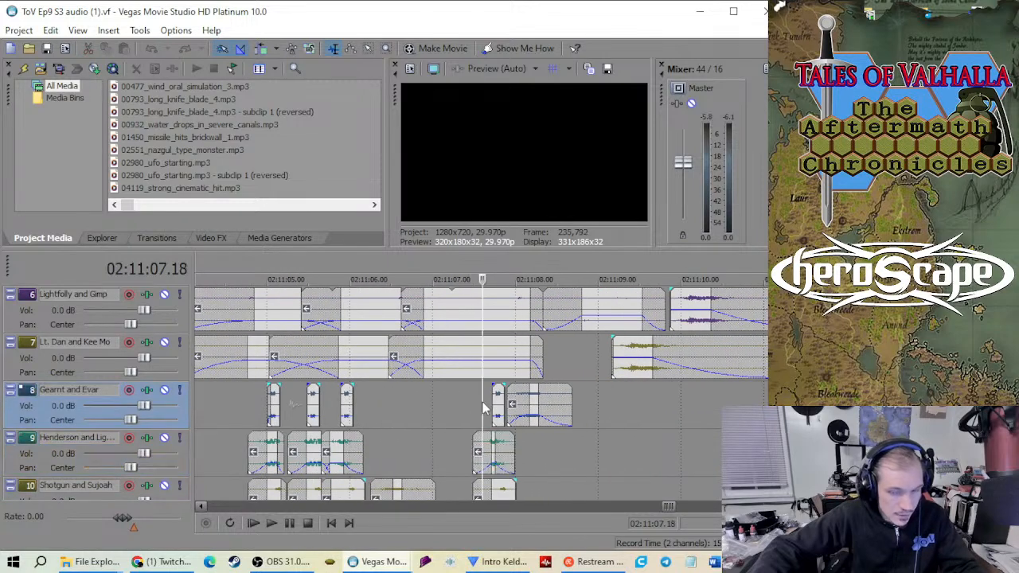
{"action": "scroll", "coordinate": [483, 406], "scroll_direction": "up", "scroll_amount": 5}
{"action": "scroll", "coordinate": [484, 406], "scroll_direction": "up", "scroll_amount": 3}
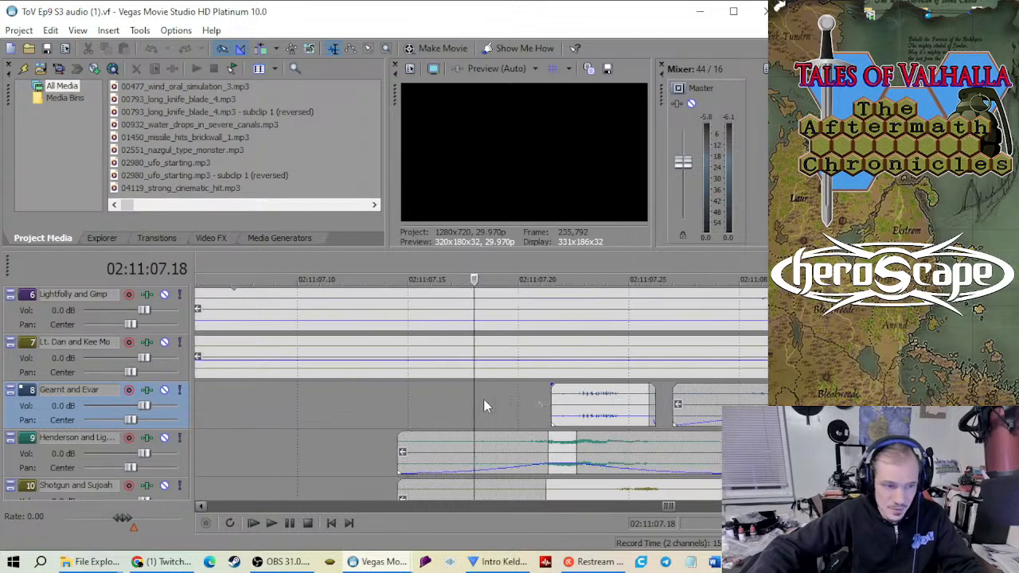
{"action": "scroll", "coordinate": [483, 399], "scroll_direction": "down", "scroll_amount": 5}
{"action": "key", "text": "space"}
{"action": "scroll", "coordinate": [557, 350], "scroll_direction": "down", "scroll_amount": 2}
{"action": "key", "text": "space"}
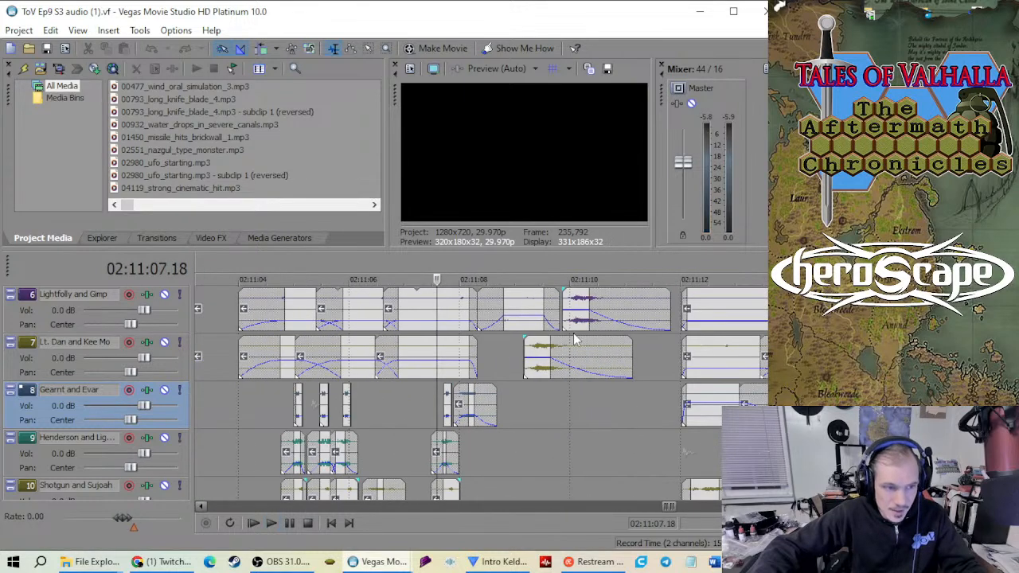
Audition the mix from 02:11:08.10, at the start of the faded clip on the Raelin Drake track
{"action": "scroll", "coordinate": [314, 403], "scroll_direction": "up", "scroll_amount": 5}
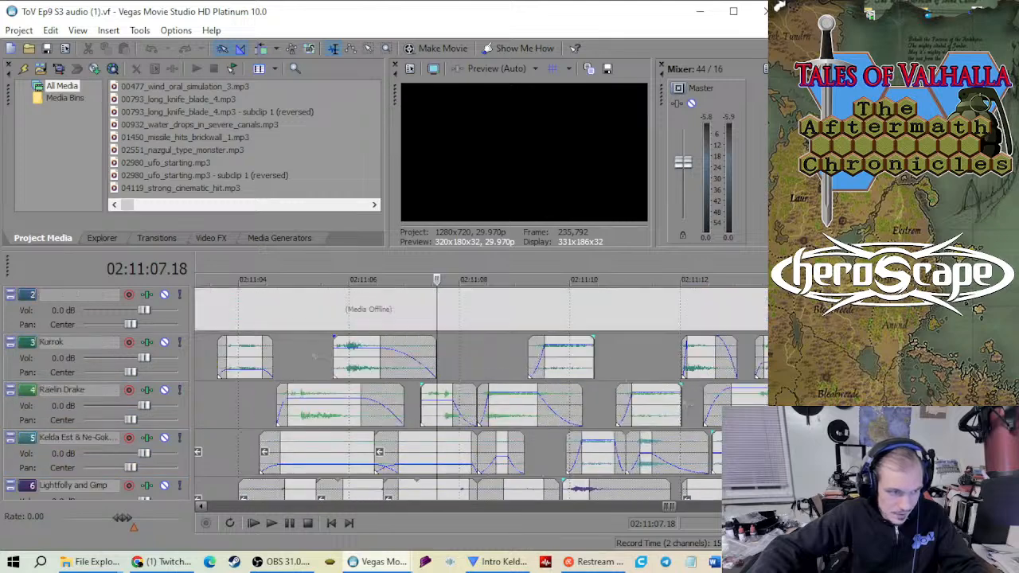
{"action": "left_click", "coordinate": [481, 413]}
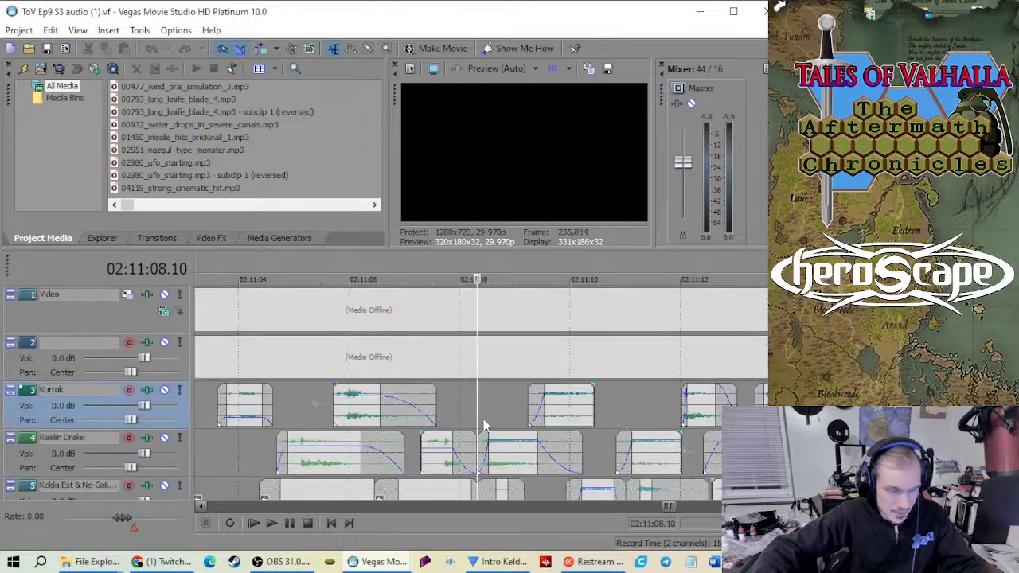
{"action": "scroll", "coordinate": [483, 422], "scroll_direction": "up", "scroll_amount": 3}
{"action": "scroll", "coordinate": [483, 419], "scroll_direction": "down", "scroll_amount": 3}
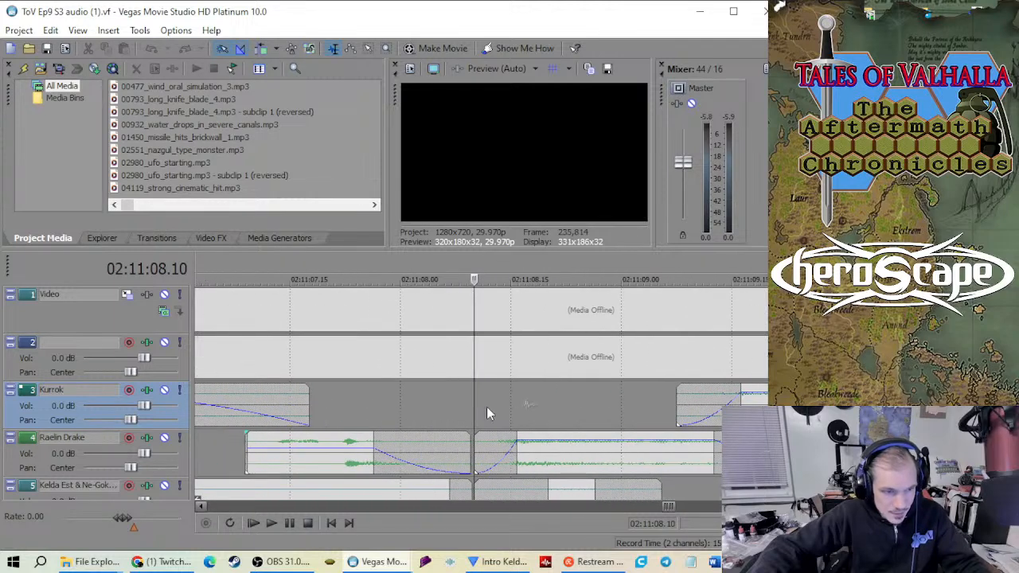
{"action": "key", "text": "space"}
{"action": "key", "text": "space"}
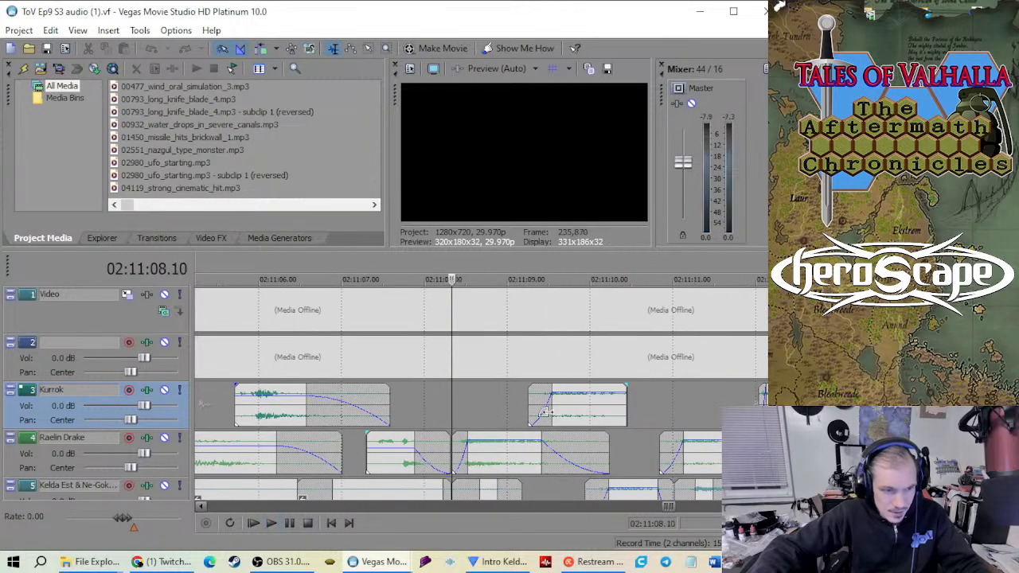
Check the event properties of the Raelin Drake track clip starting at 02:11:08.10, leaving its settings alone
{"action": "scroll", "coordinate": [482, 392], "scroll_direction": "down", "scroll_amount": 3}
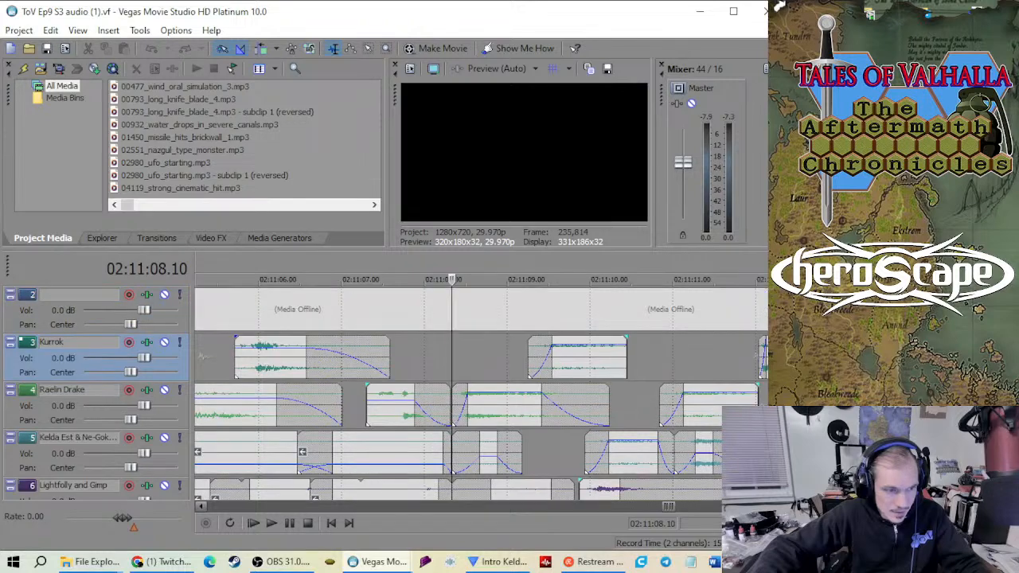
{"action": "right_click", "coordinate": [512, 368]}
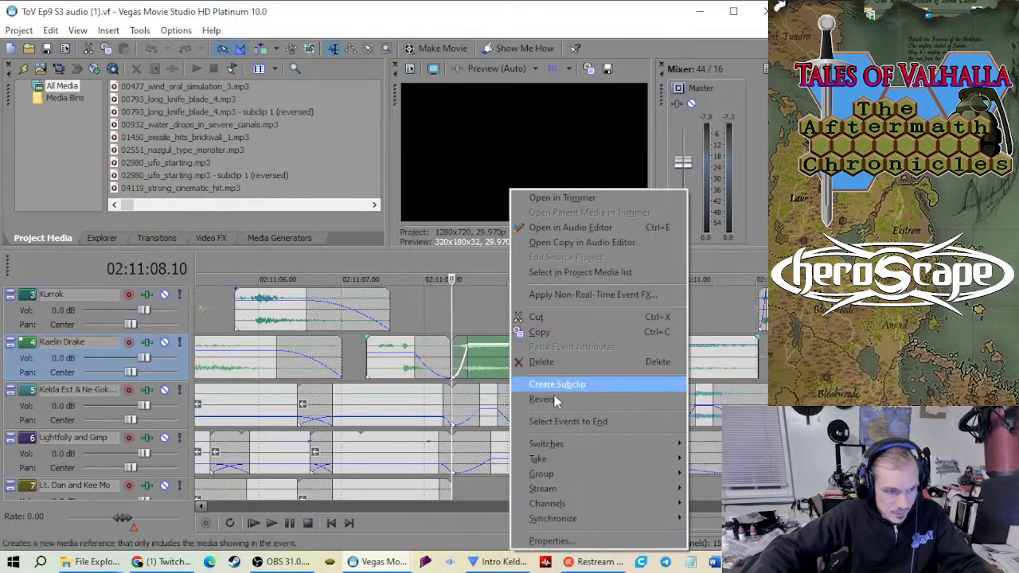
{"action": "left_click", "coordinate": [593, 538]}
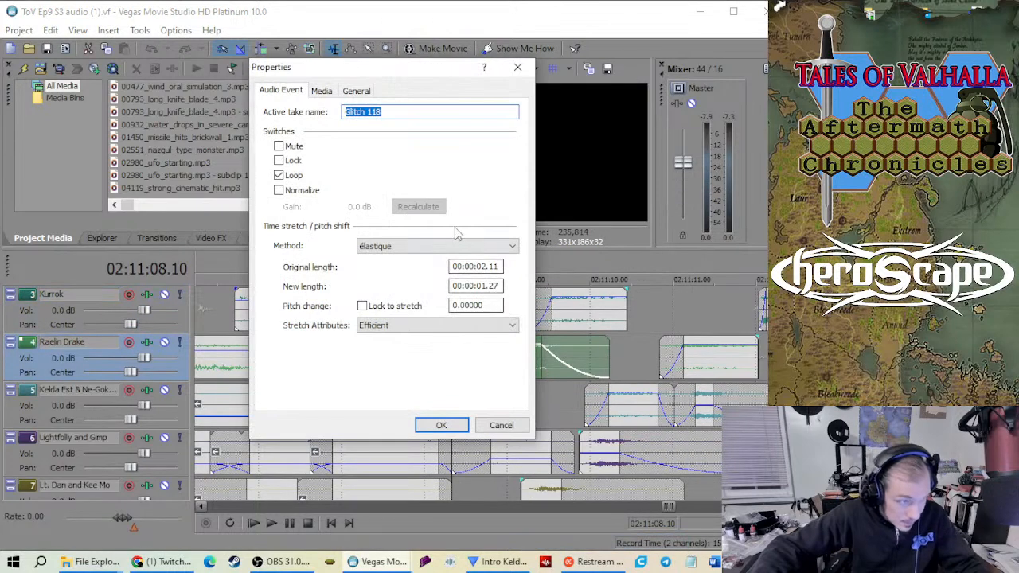
{"action": "left_click", "coordinate": [517, 67]}
Replay the mix from 02:11:08.10, at the start of the selected Raelin Drake clip
{"action": "key", "text": "space"}
{"action": "scroll", "coordinate": [500, 318], "scroll_direction": "down", "scroll_amount": 2}
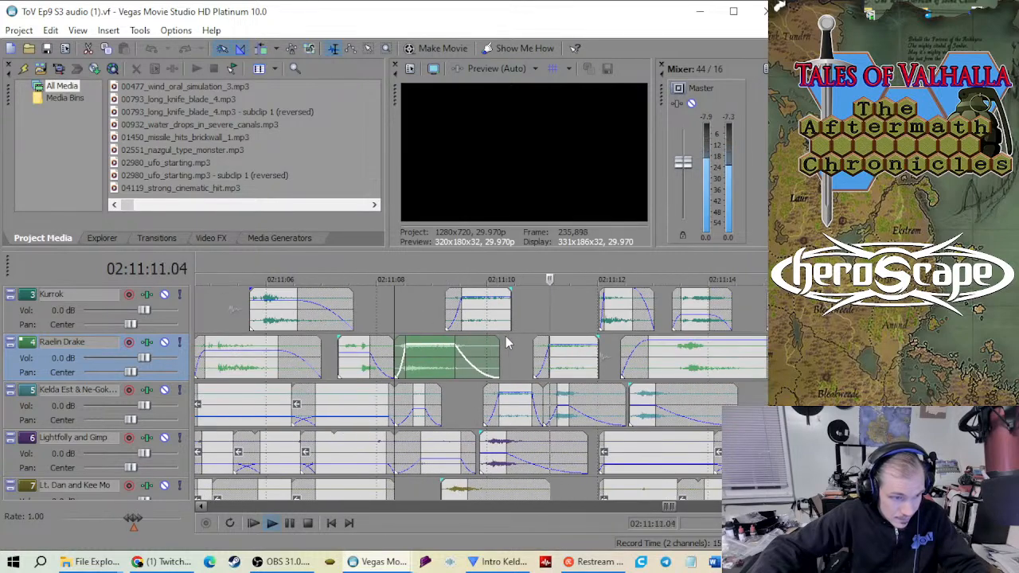
{"action": "key", "text": "space"}
{"action": "scroll", "coordinate": [490, 356], "scroll_direction": "up", "scroll_amount": 3}
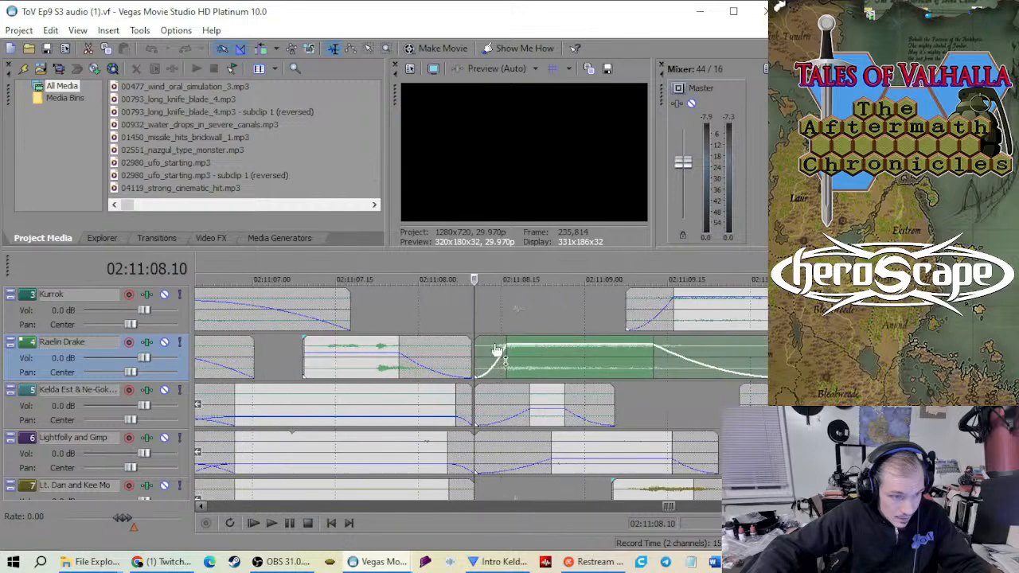
Audition the mix from 02:11:08.26, in the gap between the Kurrok track's clips
{"action": "left_click", "coordinate": [518, 315]}
{"action": "scroll", "coordinate": [511, 322], "scroll_direction": "up", "scroll_amount": 1}
{"action": "key", "text": "space"}
{"action": "scroll", "coordinate": [512, 320], "scroll_direction": "down", "scroll_amount": 3}
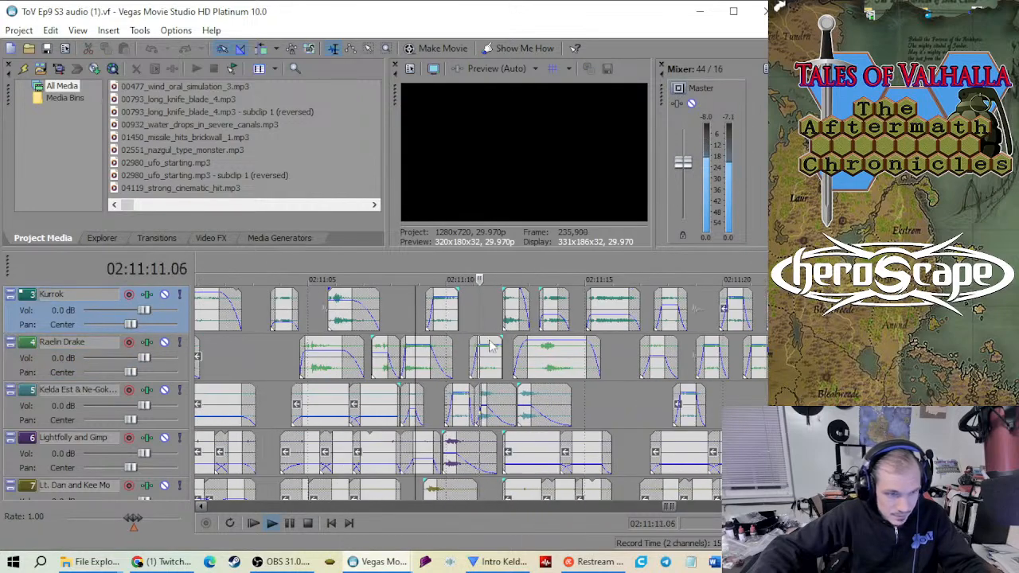
{"action": "key", "text": "space"}
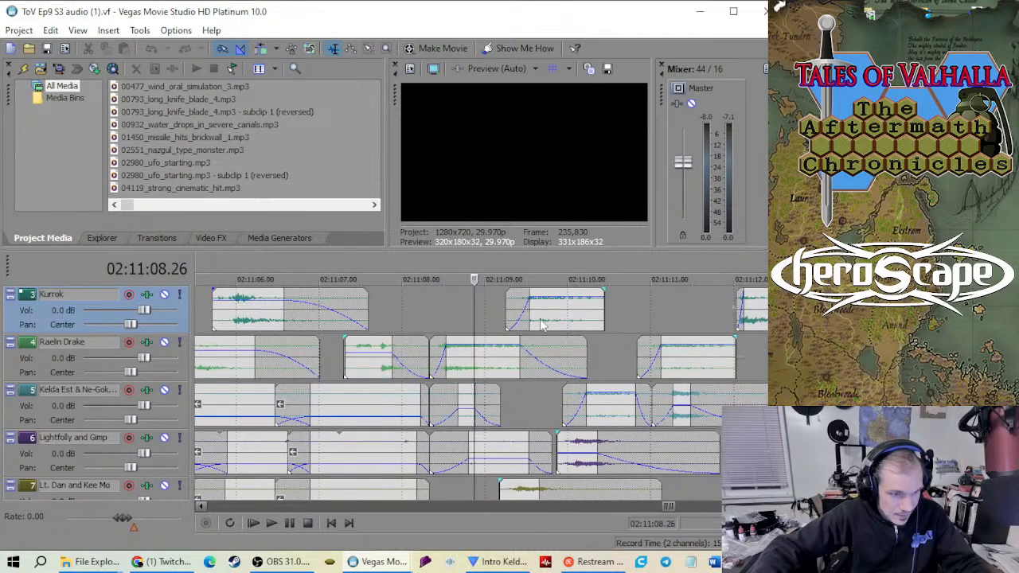
Copy the block of sound effect clips between about 02:11:08 and 02:11:12 on the Raelin Drake through Lt. Dan and Kee Mo tracks
{"action": "left_click", "coordinate": [508, 494]}
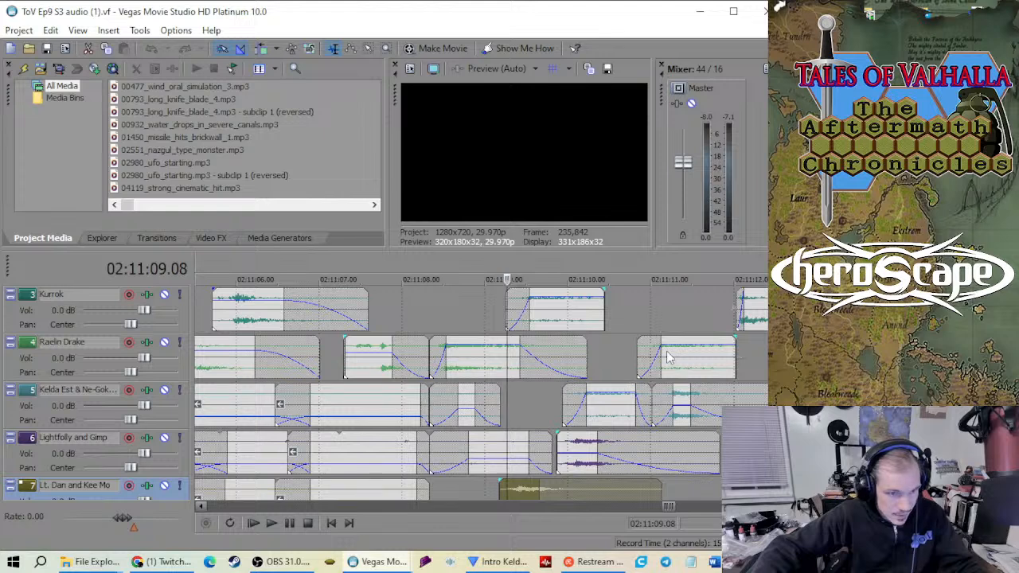
{"action": "left_click", "coordinate": [683, 365], "text": "shift"}
{"action": "scroll", "coordinate": [659, 358], "scroll_direction": "down", "scroll_amount": 2}
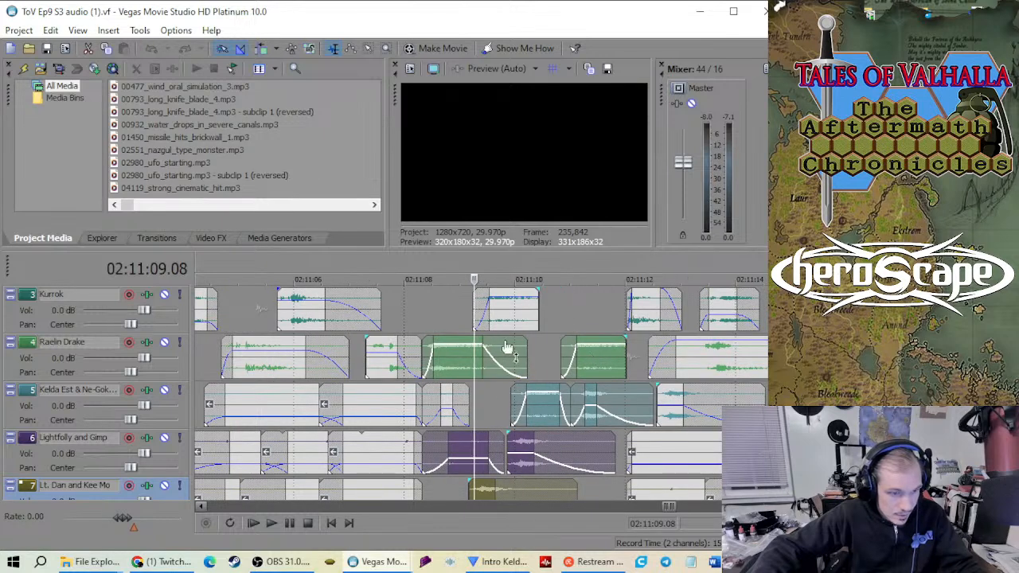
{"action": "right_click", "coordinate": [598, 358]}
{"action": "left_click", "coordinate": [633, 334]}
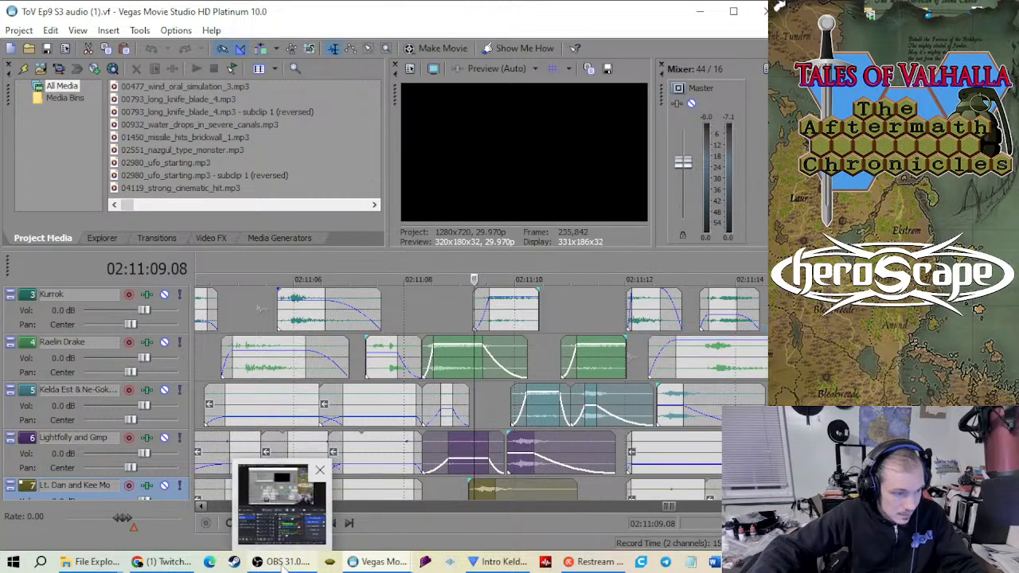
Switch to the Intro Kelda Vegas project and paste the copied sound effects on track 2 at 00:14:20.26, in the empty stretch
{"action": "mouse_move", "coordinate": [374, 562]}
{"action": "left_click", "coordinate": [313, 524]}
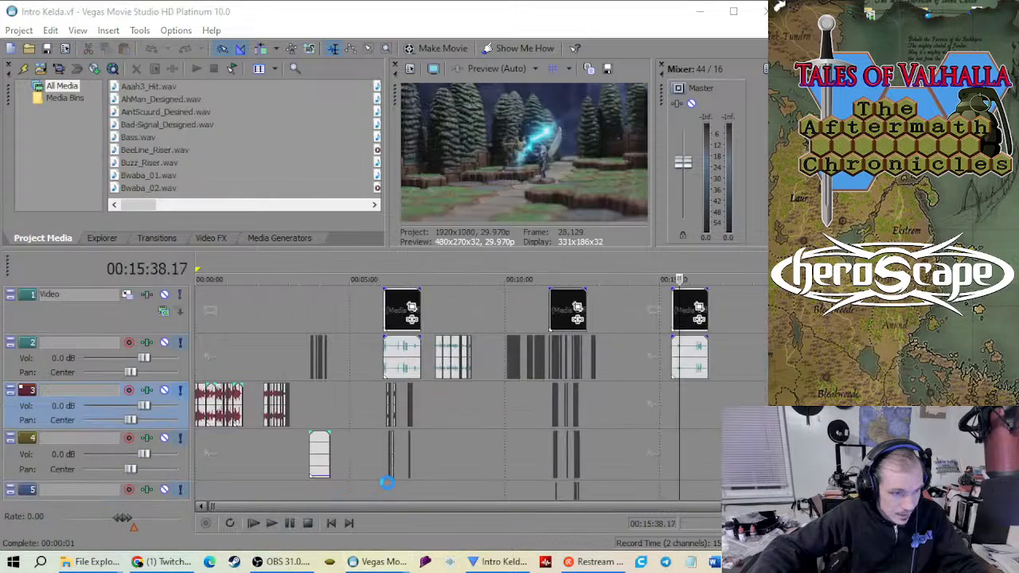
{"action": "scroll", "coordinate": [572, 374], "scroll_direction": "up", "scroll_amount": 2}
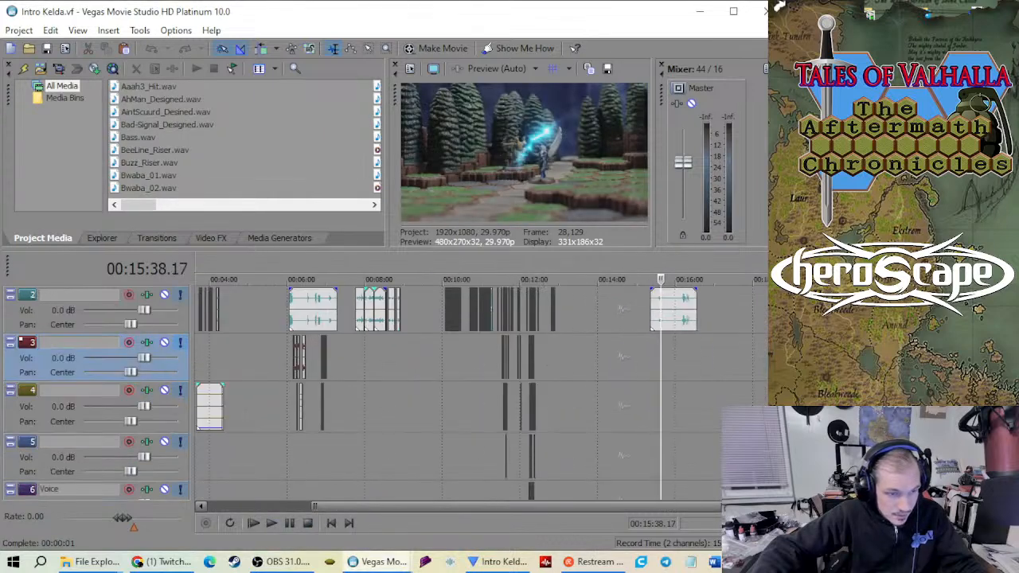
{"action": "left_click", "coordinate": [610, 353]}
{"action": "scroll", "coordinate": [605, 355], "scroll_direction": "up", "scroll_amount": 4}
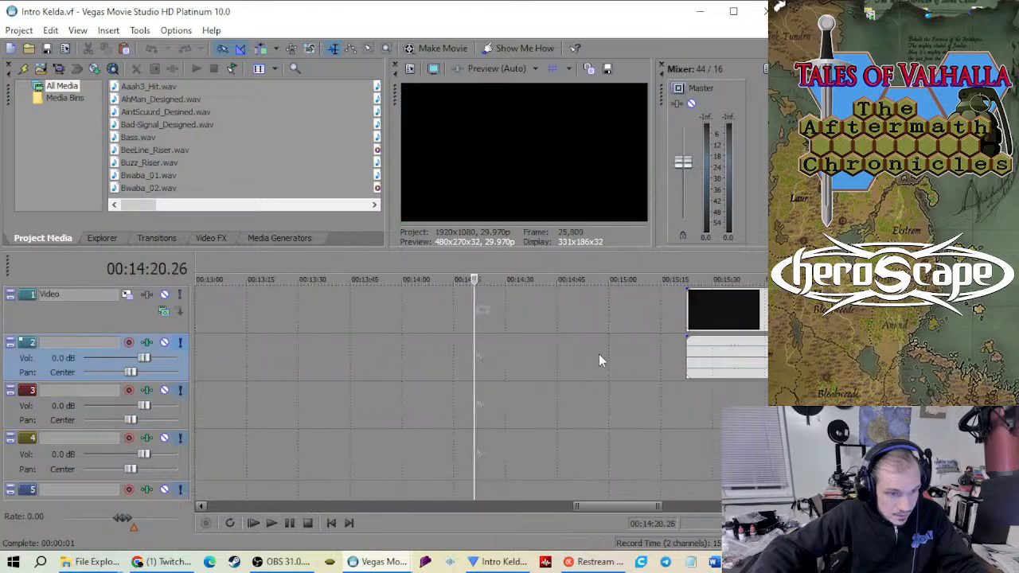
{"action": "right_click", "coordinate": [518, 356]}
{"action": "left_click", "coordinate": [546, 366]}
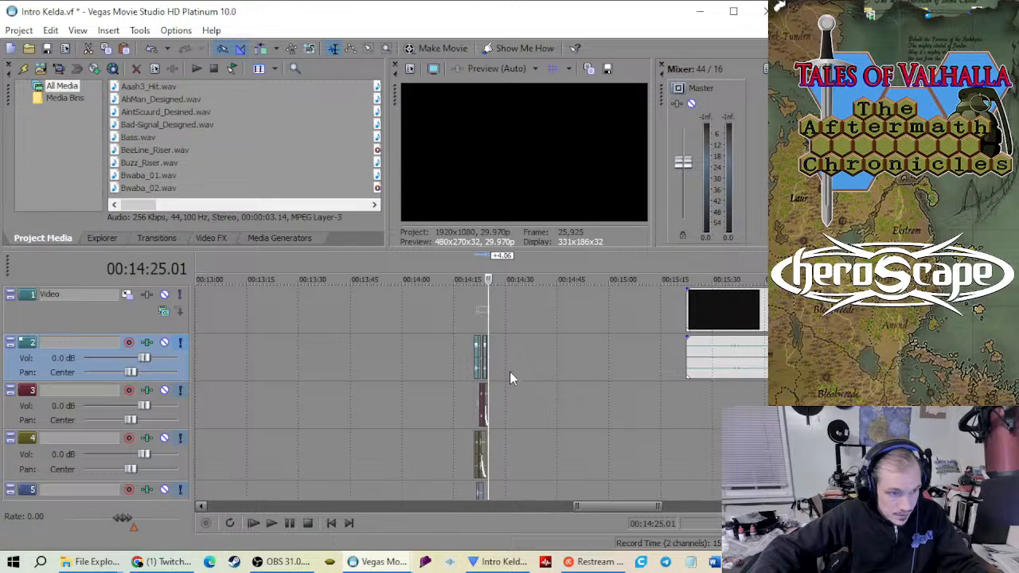
Move the pasted sound effects as a group to about 00:15:08, shortly before the last video clip
{"action": "scroll", "coordinate": [482, 402], "scroll_direction": "up", "scroll_amount": 4}
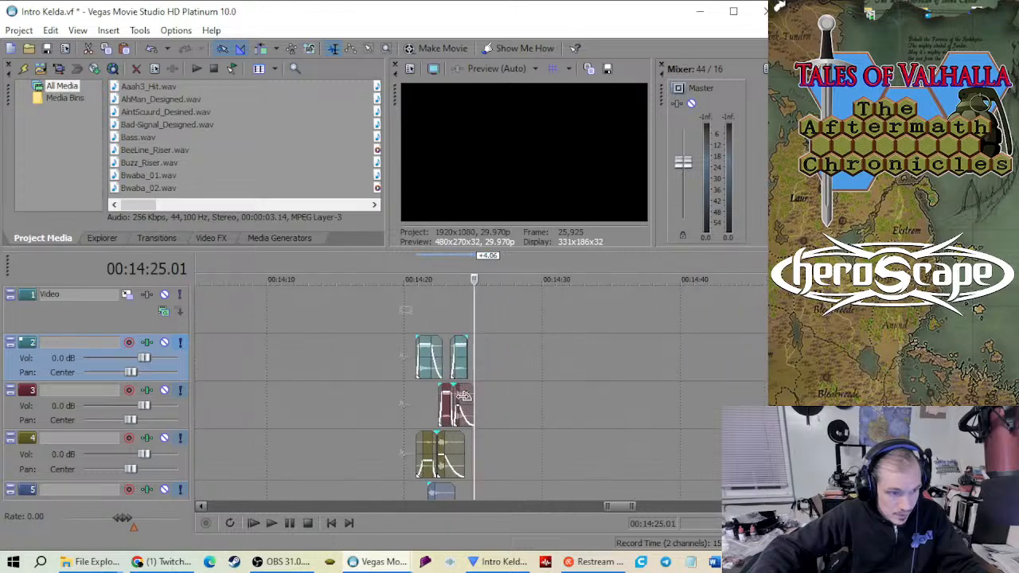
{"action": "left_click_drag", "start_coordinate": [463, 395], "coordinate": [565, 404]}
{"action": "scroll", "coordinate": [698, 405], "scroll_direction": "down", "scroll_amount": 2}
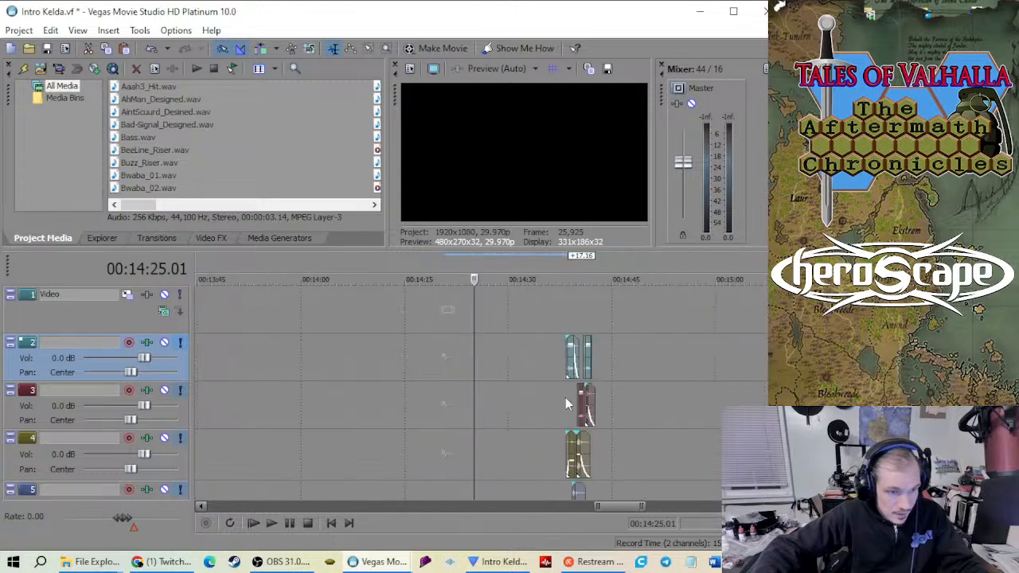
{"action": "scroll", "coordinate": [589, 370], "scroll_direction": "down", "scroll_amount": 2}
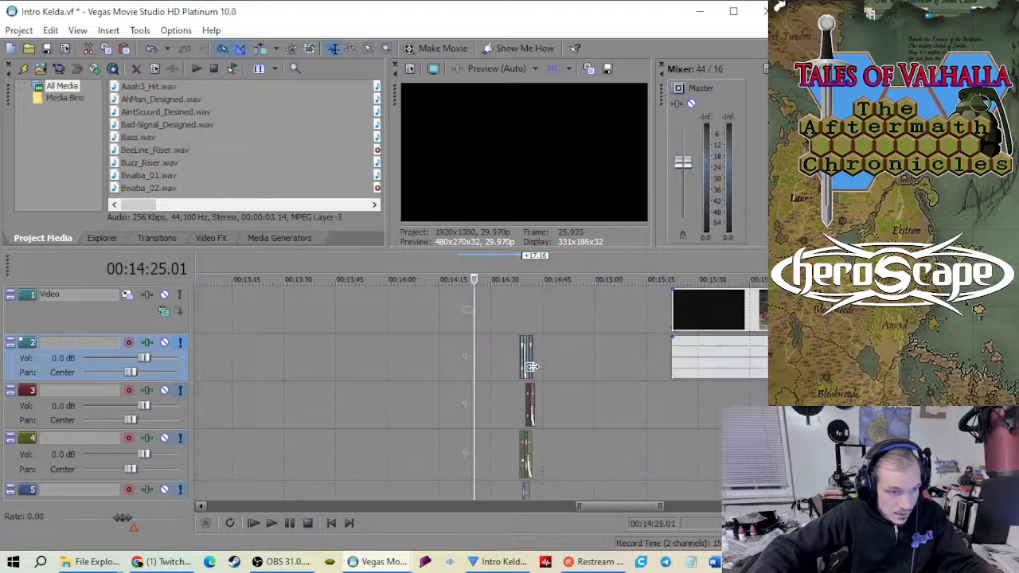
{"action": "left_click_drag", "start_coordinate": [532, 401], "coordinate": [648, 380]}
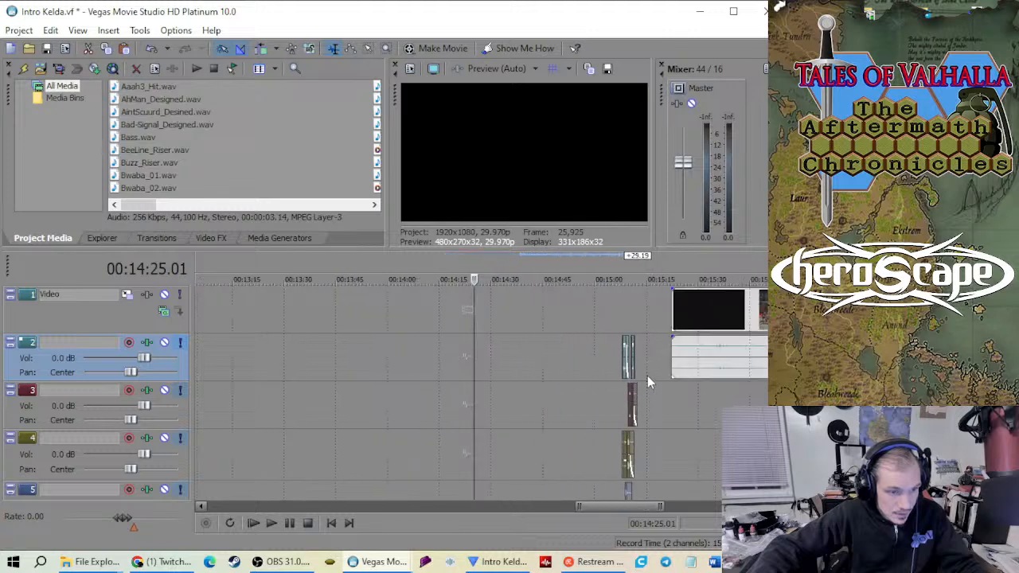
{"action": "left_click", "coordinate": [650, 377]}
Check the event properties of the first pasted clip on track 2, leaving its settings alone
{"action": "scroll", "coordinate": [533, 362], "scroll_direction": "up", "scroll_amount": 5}
{"action": "scroll", "coordinate": [532, 362], "scroll_direction": "down", "scroll_amount": 4}
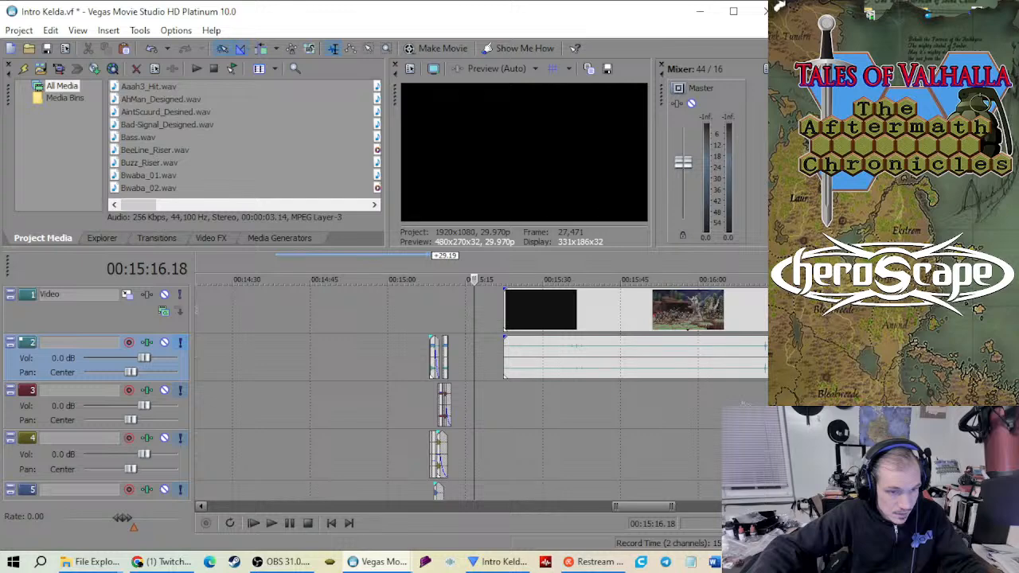
{"action": "scroll", "coordinate": [578, 356], "scroll_direction": "down", "scroll_amount": 4}
{"action": "left_click", "coordinate": [600, 410]}
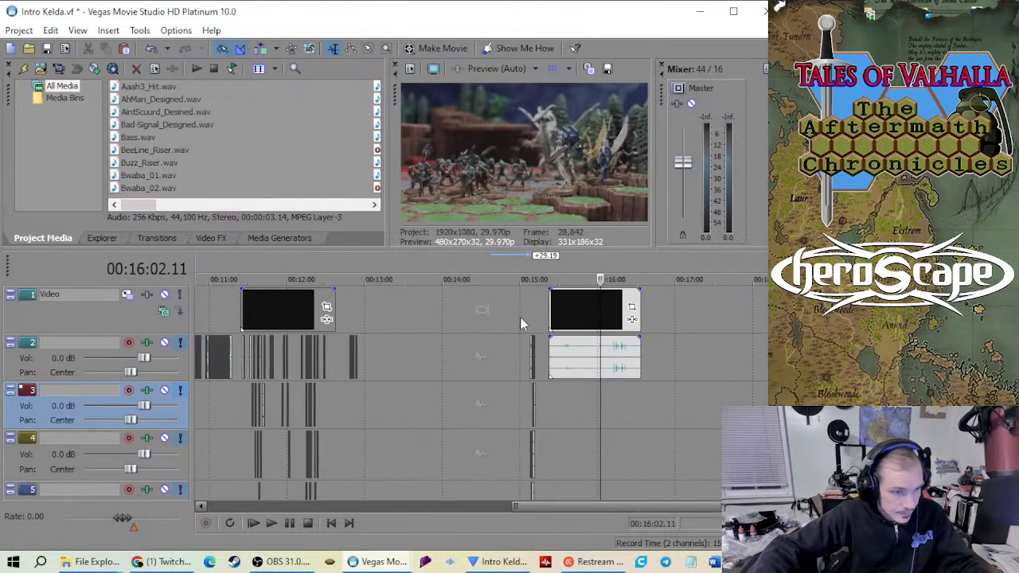
{"action": "left_click", "coordinate": [518, 323]}
{"action": "scroll", "coordinate": [500, 342], "scroll_direction": "up", "scroll_amount": 8}
{"action": "right_click", "coordinate": [457, 381]}
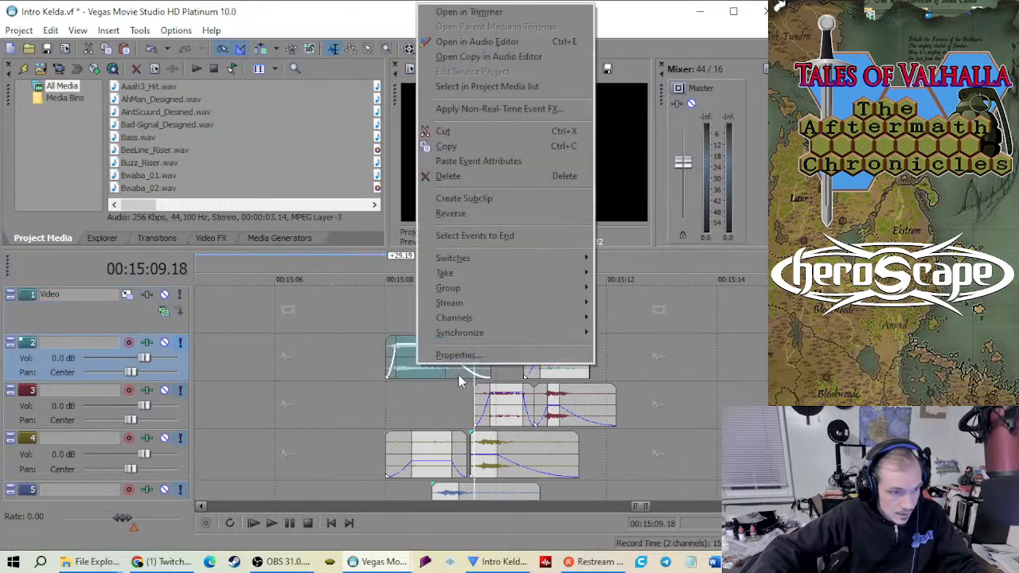
{"action": "left_click", "coordinate": [455, 355]}
{"action": "left_click", "coordinate": [519, 68]}
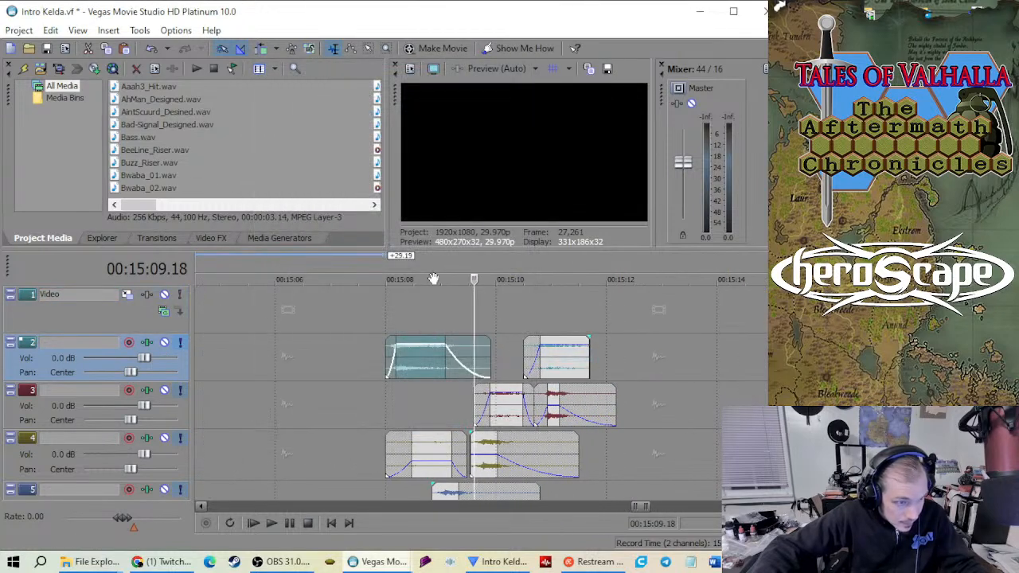
Look at the Intro Kelda timeline in HitFilm Pro, returning to the Intro Kelda project in Vegas Movie Studio
{"action": "scroll", "coordinate": [444, 356], "scroll_direction": "down", "scroll_amount": 3}
{"action": "scroll", "coordinate": [405, 399], "scroll_direction": "down", "scroll_amount": 4}
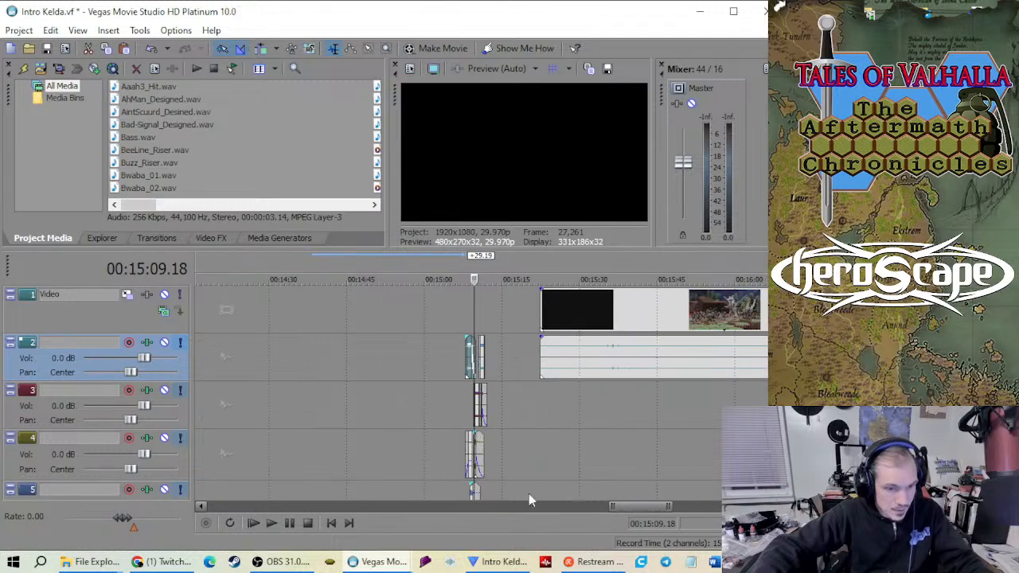
{"action": "left_click", "coordinate": [500, 534]}
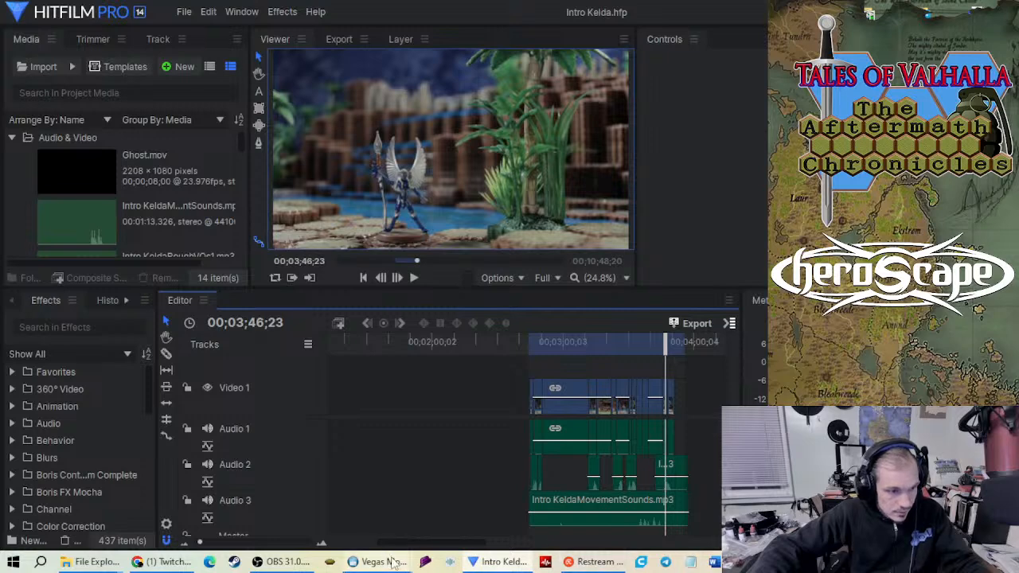
{"action": "mouse_move", "coordinate": [391, 566]}
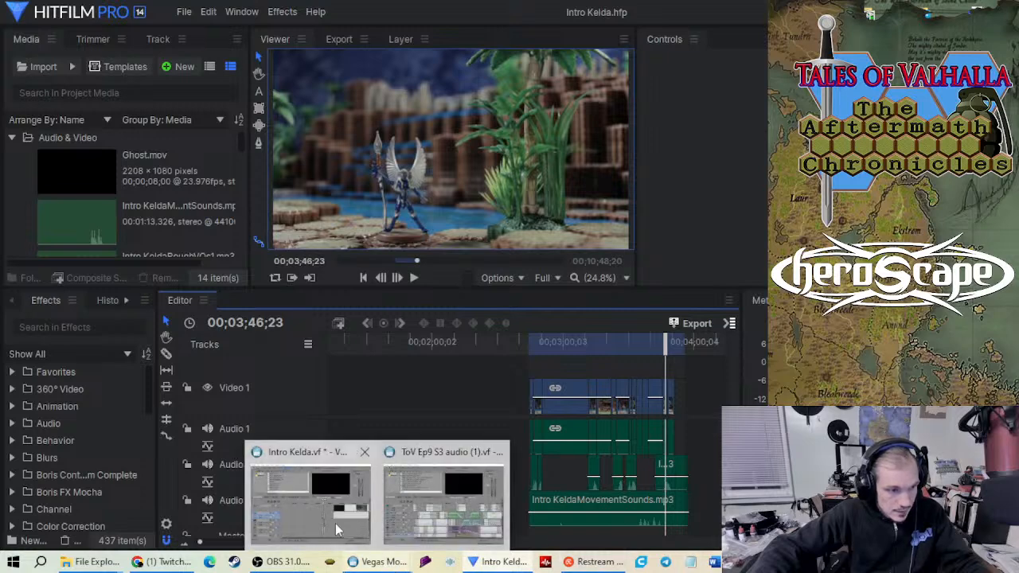
{"action": "left_click", "coordinate": [335, 523]}
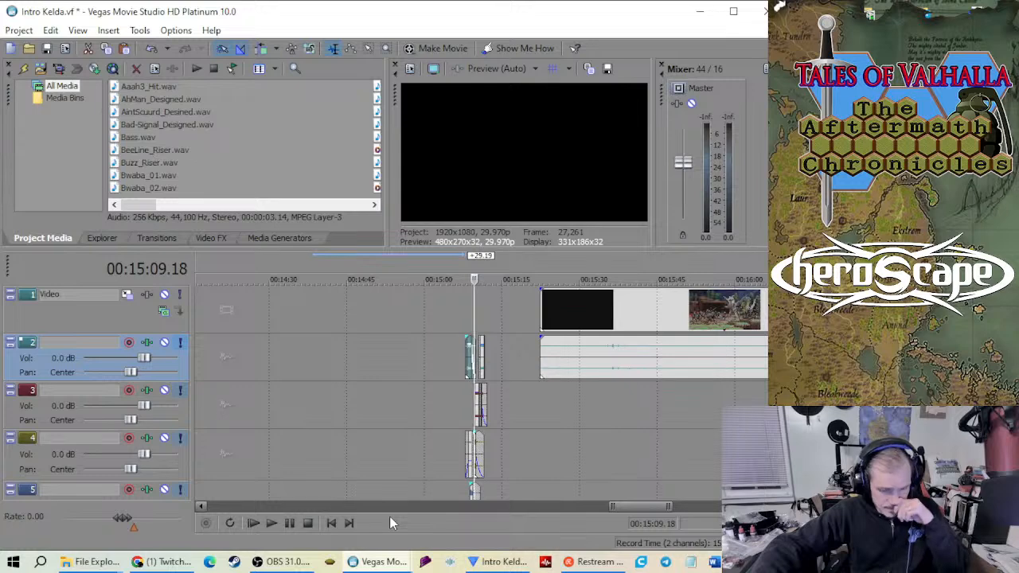
Switch to the ToV Ep9 S3 audio project and audition the mix from 02:11:12.07, in the gap between Raelin Drake clips
{"action": "mouse_move", "coordinate": [370, 566]}
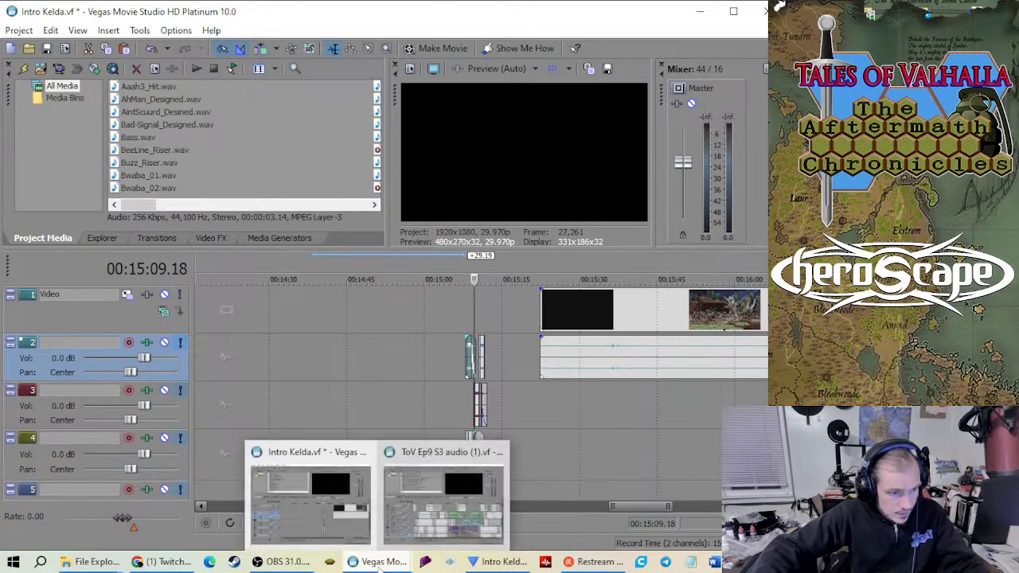
{"action": "left_click", "coordinate": [493, 479]}
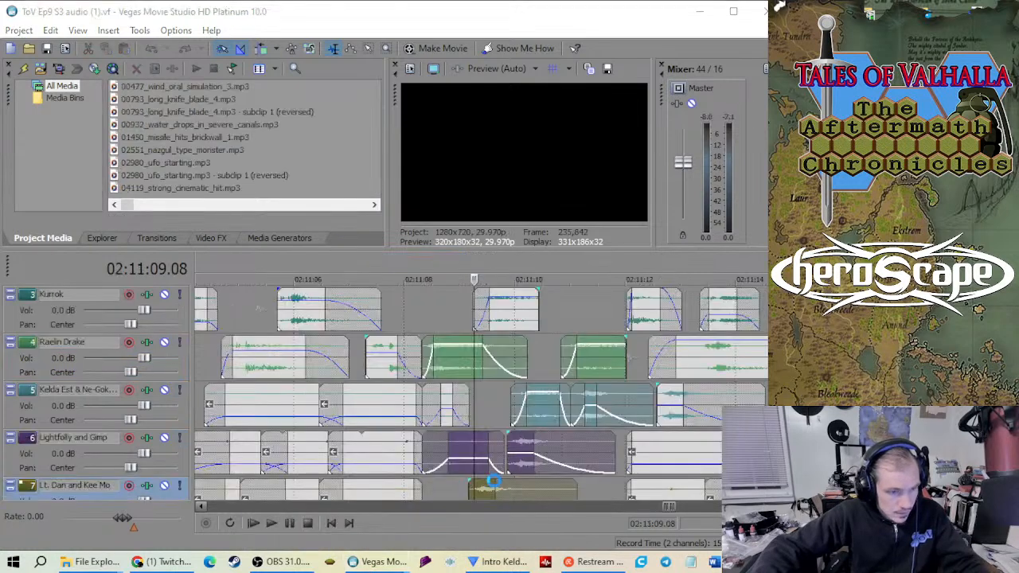
{"action": "left_click", "coordinate": [589, 319]}
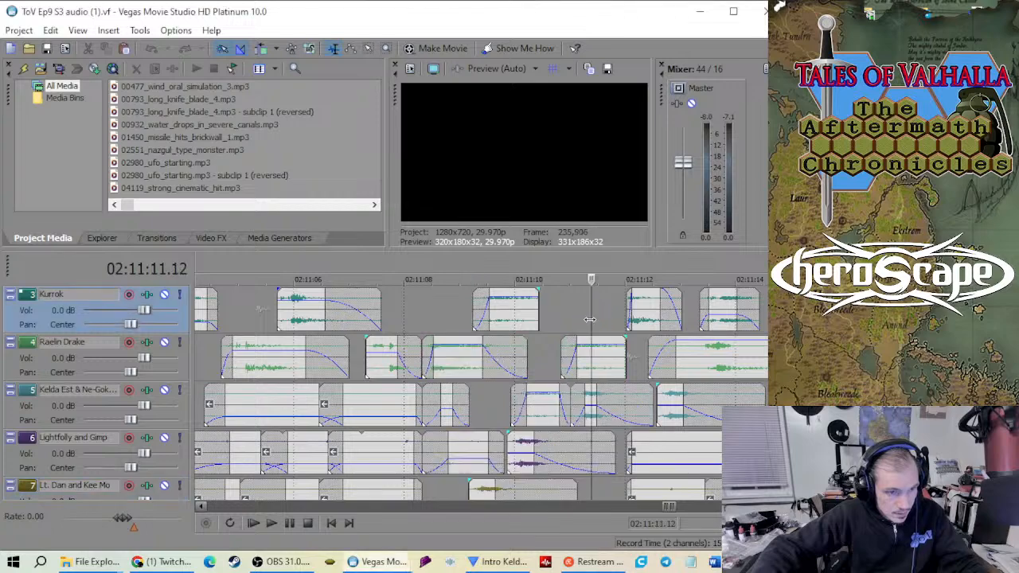
{"action": "left_click", "coordinate": [637, 351]}
{"action": "scroll", "coordinate": [572, 359], "scroll_direction": "up", "scroll_amount": 4}
{"action": "key", "text": "space"}
{"action": "scroll", "coordinate": [449, 352], "scroll_direction": "down", "scroll_amount": 3}
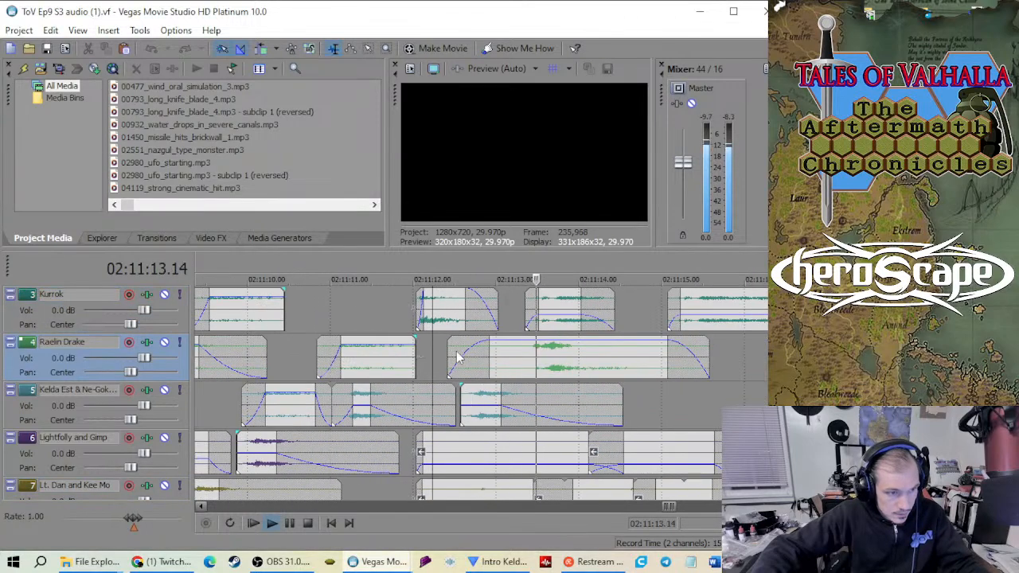
{"action": "scroll", "coordinate": [458, 359], "scroll_direction": "down", "scroll_amount": 2}
{"action": "key", "text": "space"}
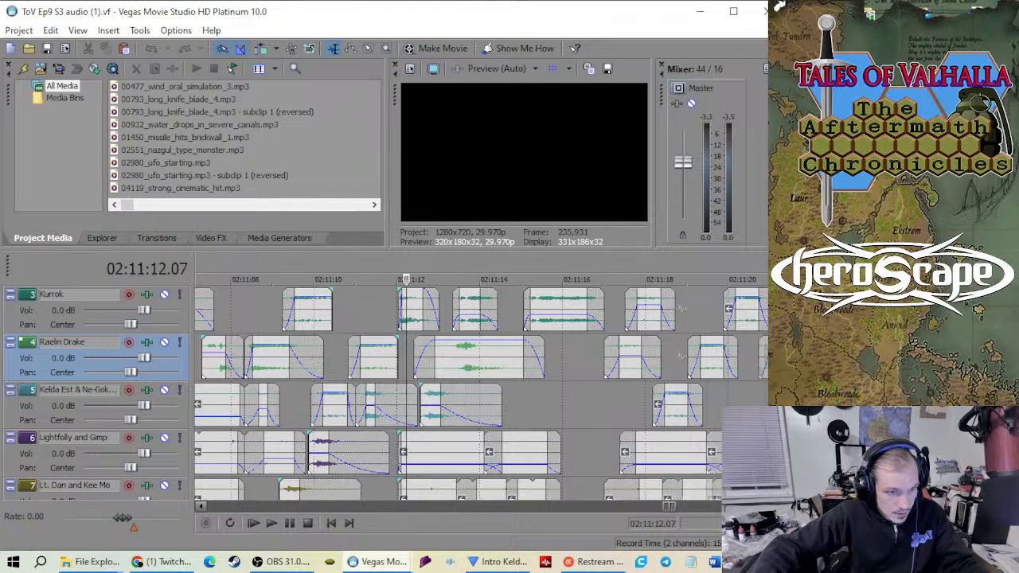
Audition the mix from 02:11:15.02 through the short Kurrok and Raelin Drake clips up to about 02:11:22
{"action": "scroll", "coordinate": [481, 382], "scroll_direction": "down", "scroll_amount": 4}
{"action": "scroll", "coordinate": [481, 382], "scroll_direction": "up", "scroll_amount": 3}
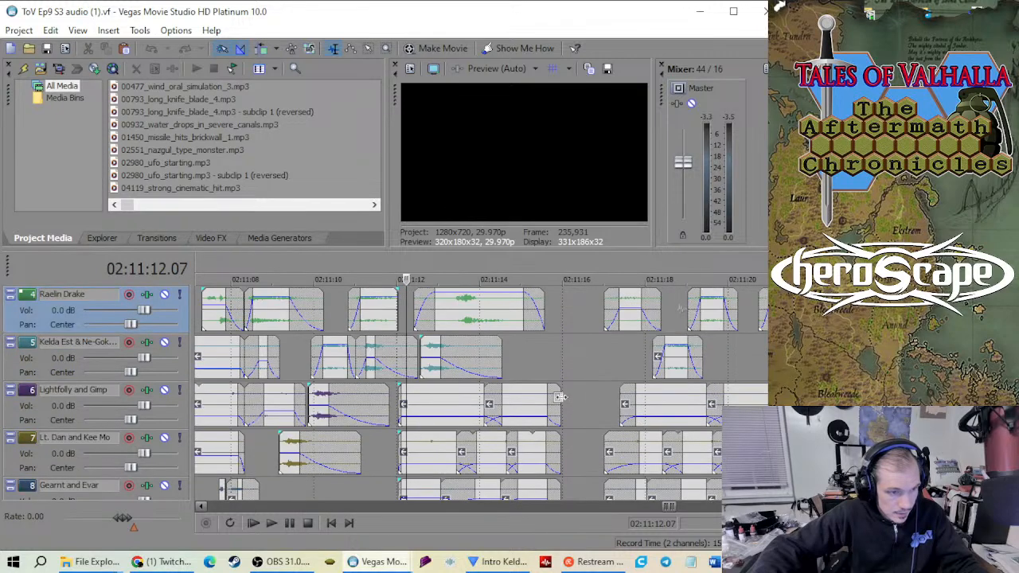
{"action": "left_click", "coordinate": [529, 370]}
{"action": "key", "text": "space"}
{"action": "scroll", "coordinate": [491, 362], "scroll_direction": "down", "scroll_amount": 2}
{"action": "scroll", "coordinate": [509, 365], "scroll_direction": "up", "scroll_amount": 3}
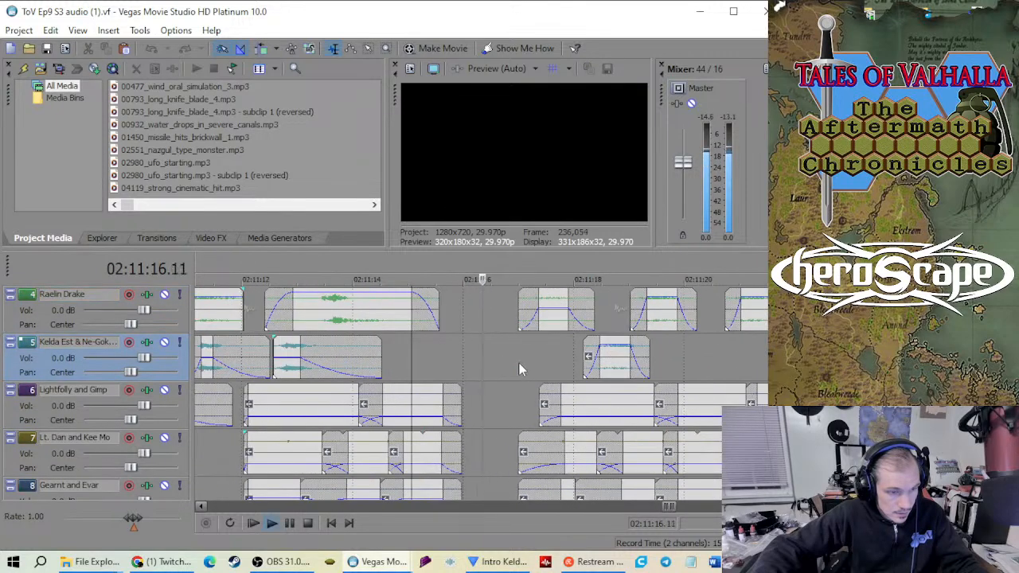
{"action": "scroll", "coordinate": [522, 362], "scroll_direction": "down", "scroll_amount": 2}
{"action": "scroll", "coordinate": [525, 360], "scroll_direction": "up", "scroll_amount": 3}
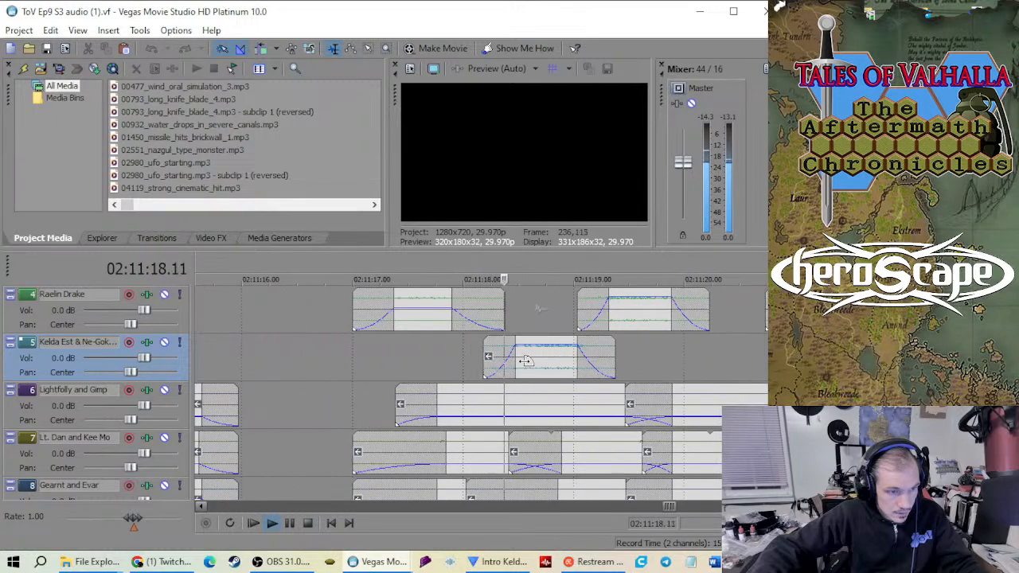
{"action": "scroll", "coordinate": [526, 360], "scroll_direction": "down", "scroll_amount": 2}
{"action": "scroll", "coordinate": [524, 362], "scroll_direction": "up", "scroll_amount": 1}
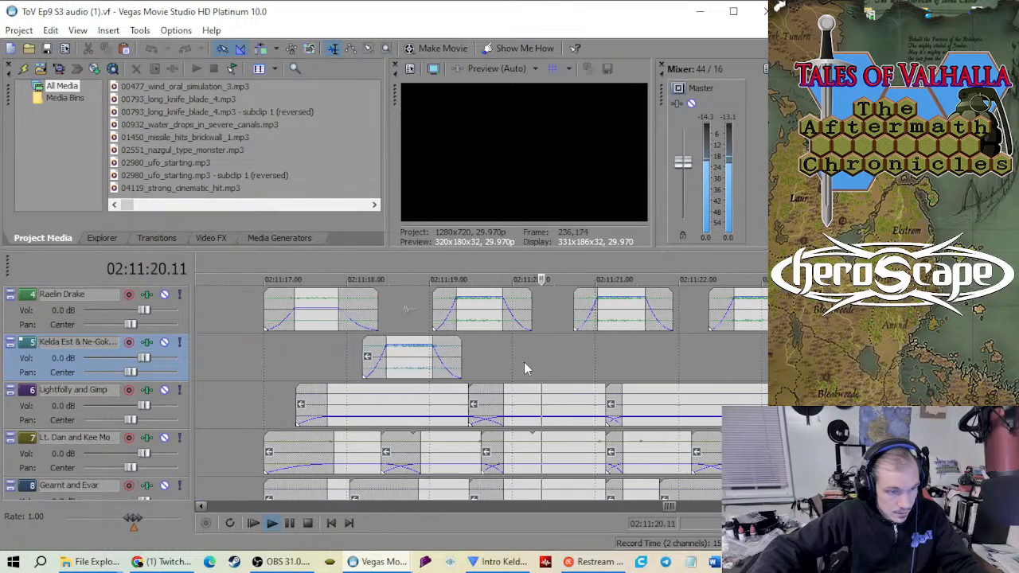
{"action": "scroll", "coordinate": [523, 365], "scroll_direction": "down", "scroll_amount": 3}
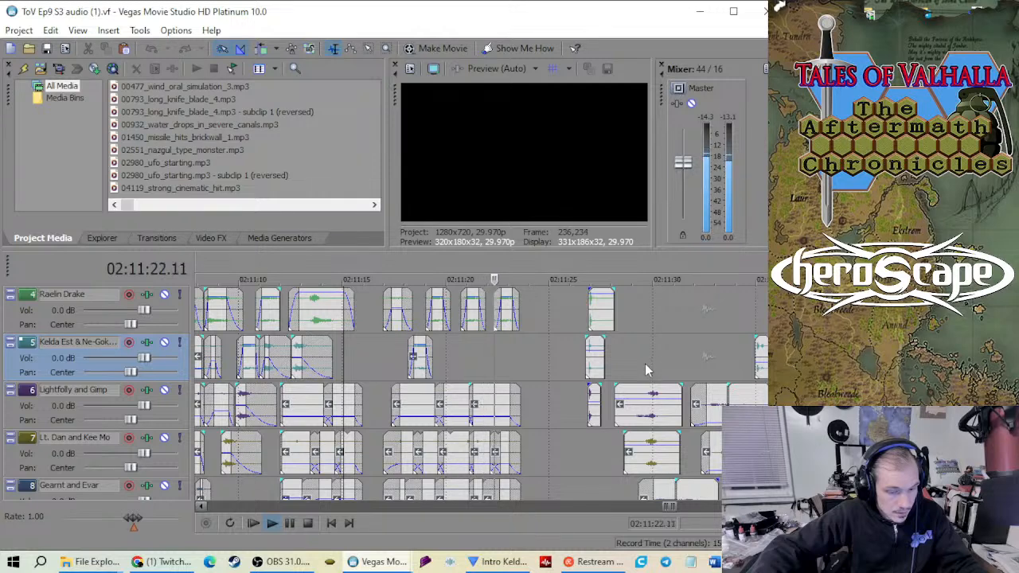
{"action": "key", "text": "space"}
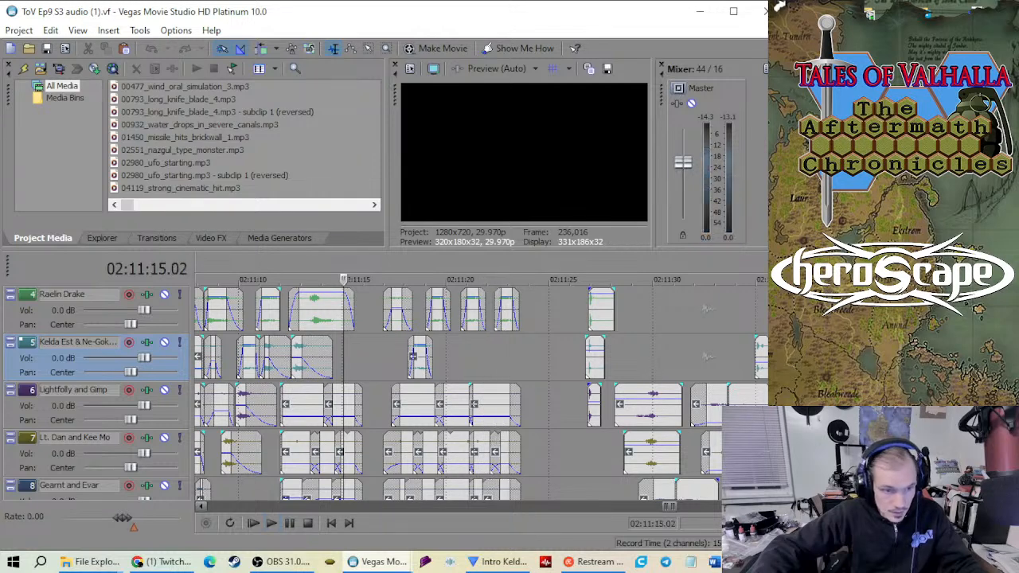
Audition the mix briefly from 02:11:21.10, over the overlapping clips on tracks 6 to 8
{"action": "scroll", "coordinate": [675, 382], "scroll_direction": "down", "scroll_amount": 1}
{"action": "left_click", "coordinate": [469, 308]}
{"action": "scroll", "coordinate": [478, 318], "scroll_direction": "up", "scroll_amount": 1}
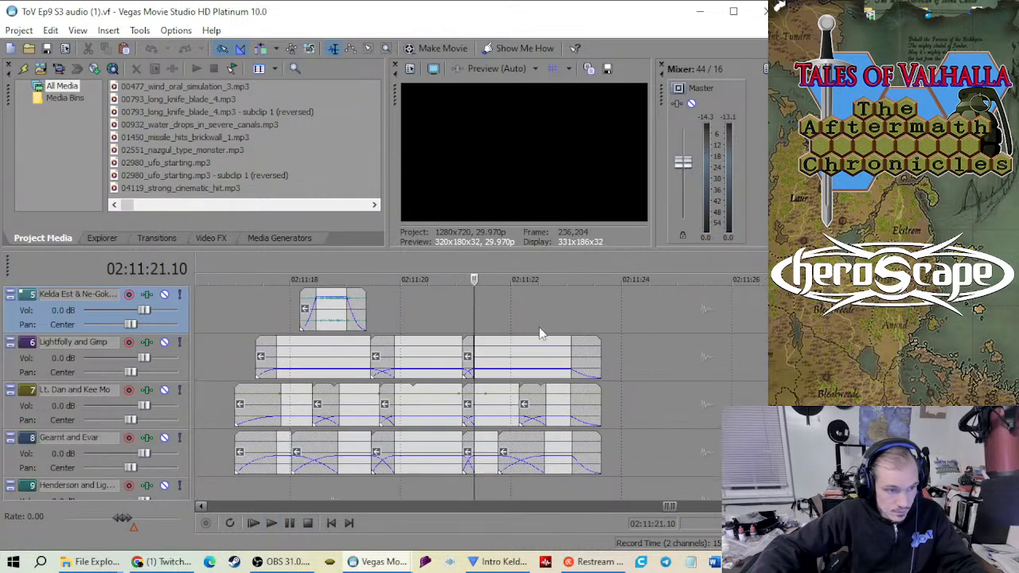
{"action": "key", "text": "space"}
{"action": "scroll", "coordinate": [512, 331], "scroll_direction": "up", "scroll_amount": 1}
{"action": "key", "text": "space"}
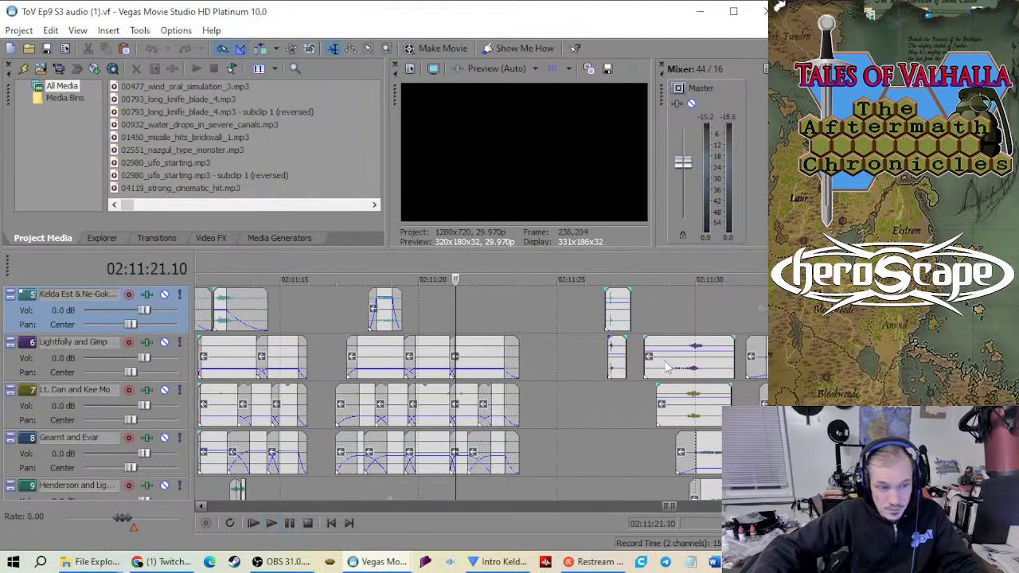
Audition the mix from 02:11:23.06, at the start of the last short faded clip on the Kurrok track
{"action": "scroll", "coordinate": [737, 361], "scroll_direction": "up", "scroll_amount": 2}
{"action": "left_click", "coordinate": [506, 398]}
{"action": "scroll", "coordinate": [506, 397], "scroll_direction": "up", "scroll_amount": 3}
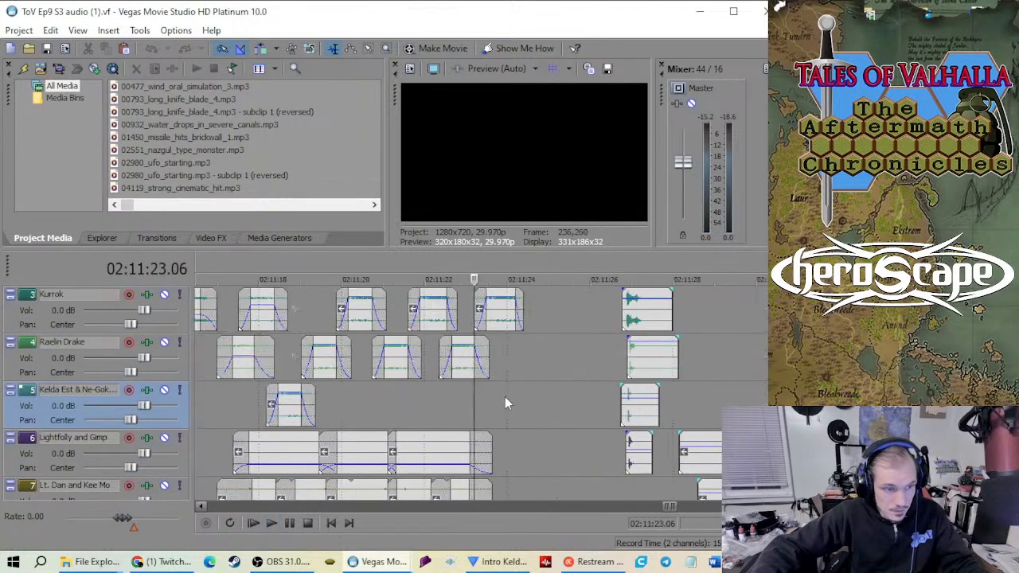
{"action": "key", "text": "space"}
{"action": "scroll", "coordinate": [488, 391], "scroll_direction": "down", "scroll_amount": 3}
{"action": "key", "text": "space"}
{"action": "scroll", "coordinate": [460, 374], "scroll_direction": "up", "scroll_amount": 2}
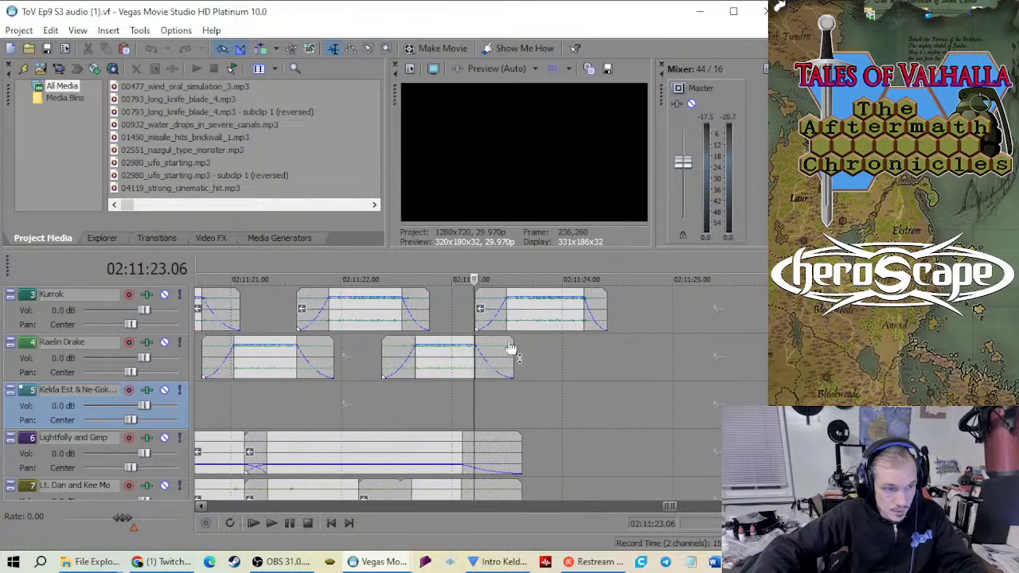
Play the mix from 02:11:19.19 and check the event properties of the reversed Kurrok clip near 02:11:22
{"action": "scroll", "coordinate": [478, 358], "scroll_direction": "down", "scroll_amount": 1}
{"action": "left_click", "coordinate": [292, 331]}
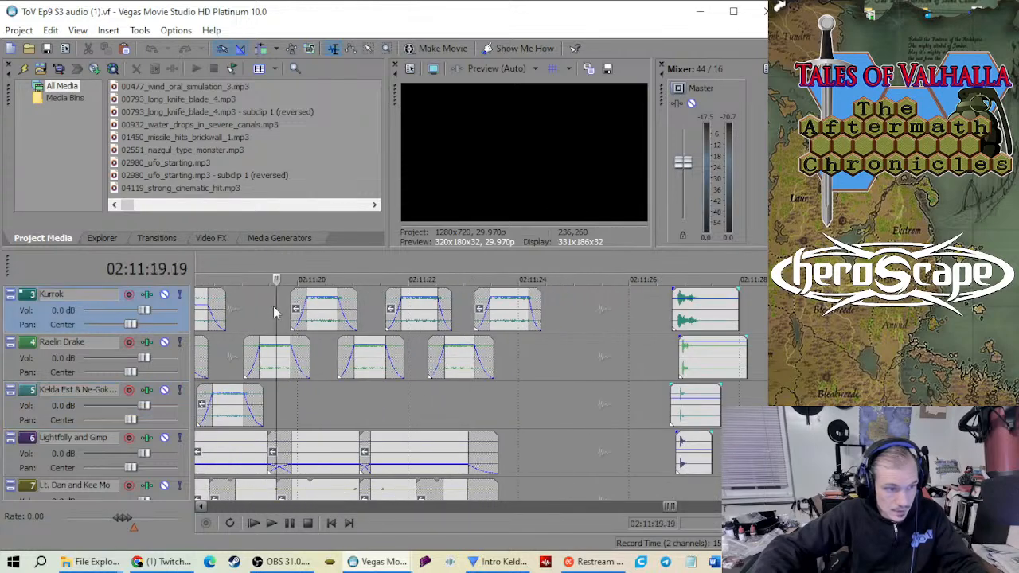
{"action": "key", "text": "space"}
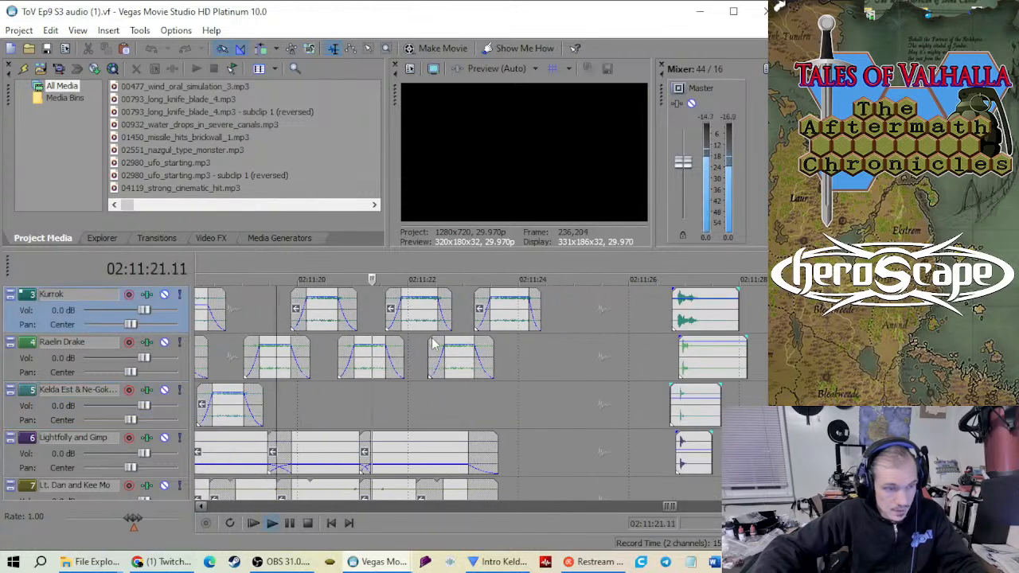
{"action": "scroll", "coordinate": [426, 347], "scroll_direction": "up", "scroll_amount": 1}
{"action": "key", "text": "space"}
{"action": "right_click", "coordinate": [532, 318]}
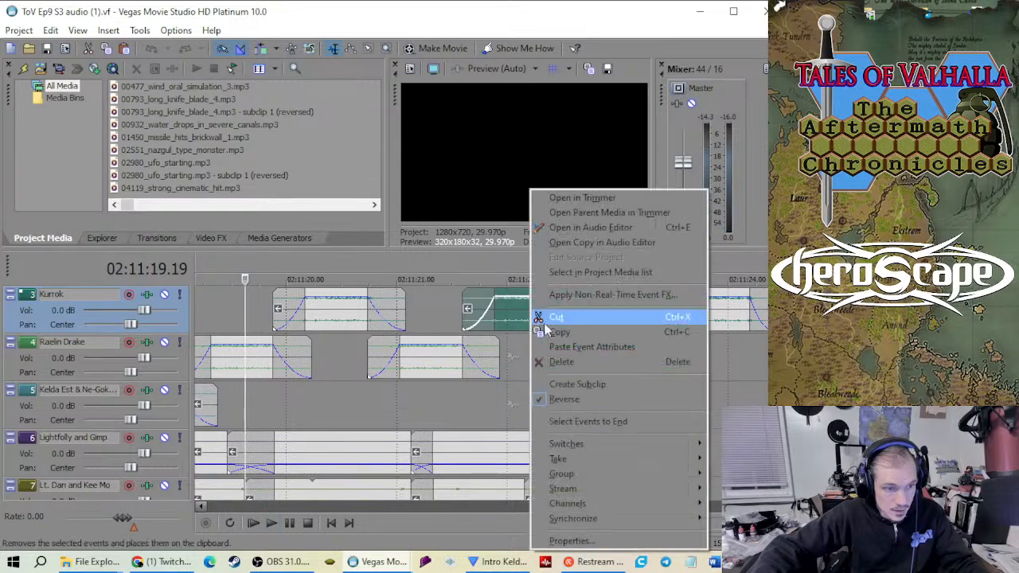
{"action": "left_click", "coordinate": [568, 541]}
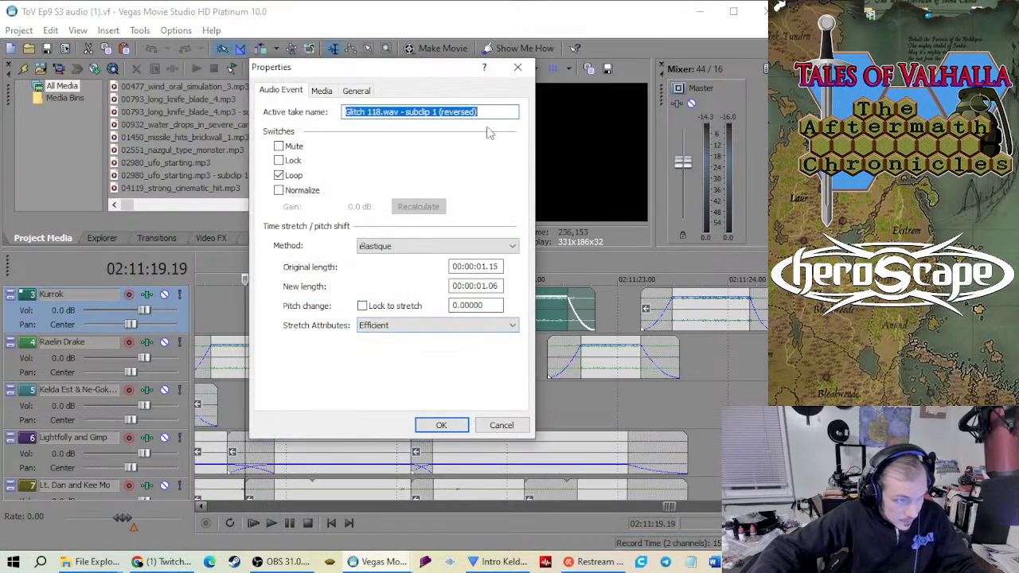
{"action": "left_click", "coordinate": [514, 70]}
Play the mix from 02:11:16.03 and check the event properties of the long Kurrok clip at that position
{"action": "scroll", "coordinate": [388, 361], "scroll_direction": "down", "scroll_amount": 4}
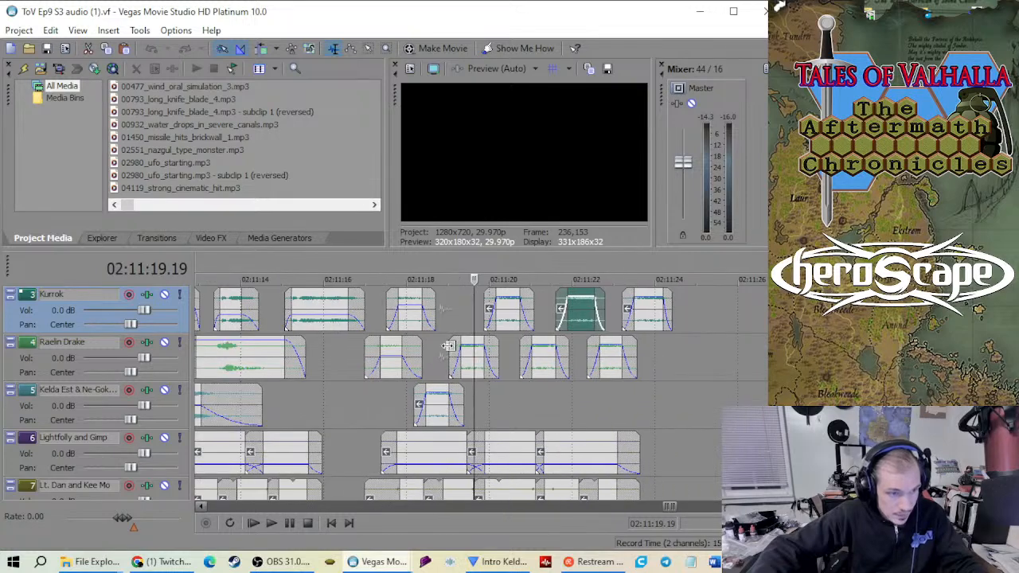
{"action": "scroll", "coordinate": [353, 379], "scroll_direction": "down", "scroll_amount": 1}
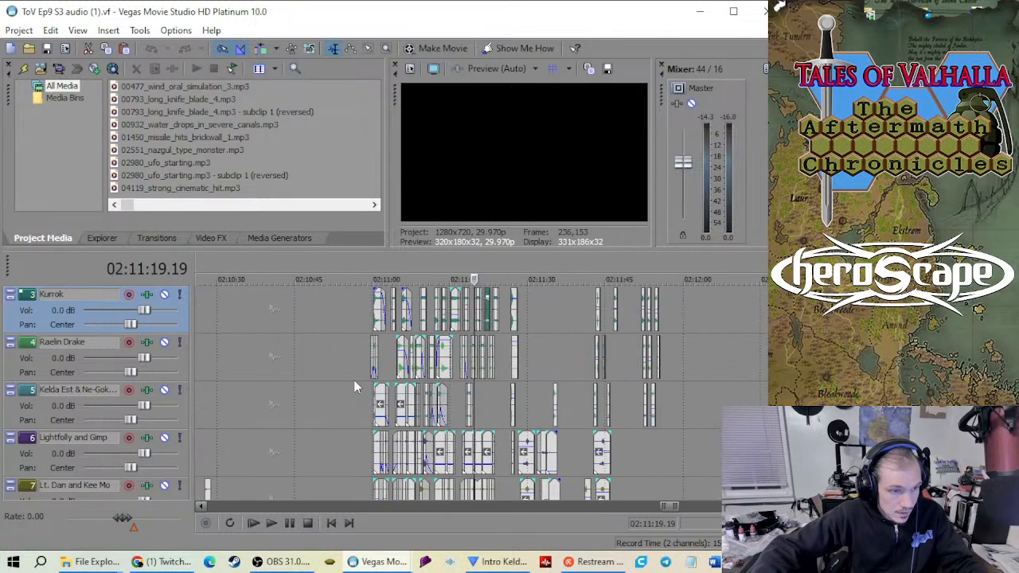
{"action": "scroll", "coordinate": [319, 386], "scroll_direction": "up", "scroll_amount": 4}
{"action": "left_click", "coordinate": [285, 386]}
{"action": "key", "text": "space"}
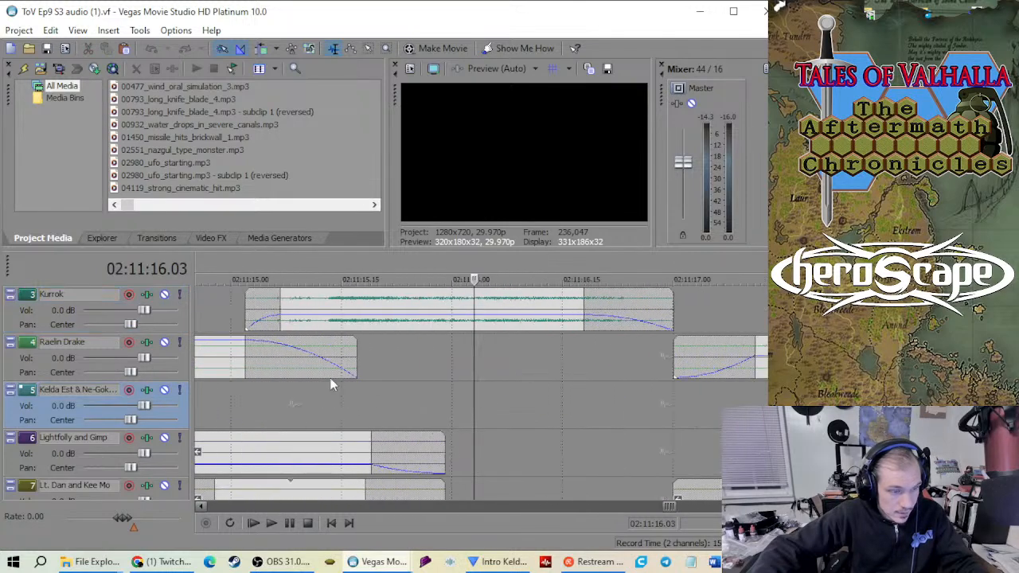
{"action": "scroll", "coordinate": [380, 376], "scroll_direction": "down", "scroll_amount": 4}
{"action": "scroll", "coordinate": [372, 377], "scroll_direction": "up", "scroll_amount": 2}
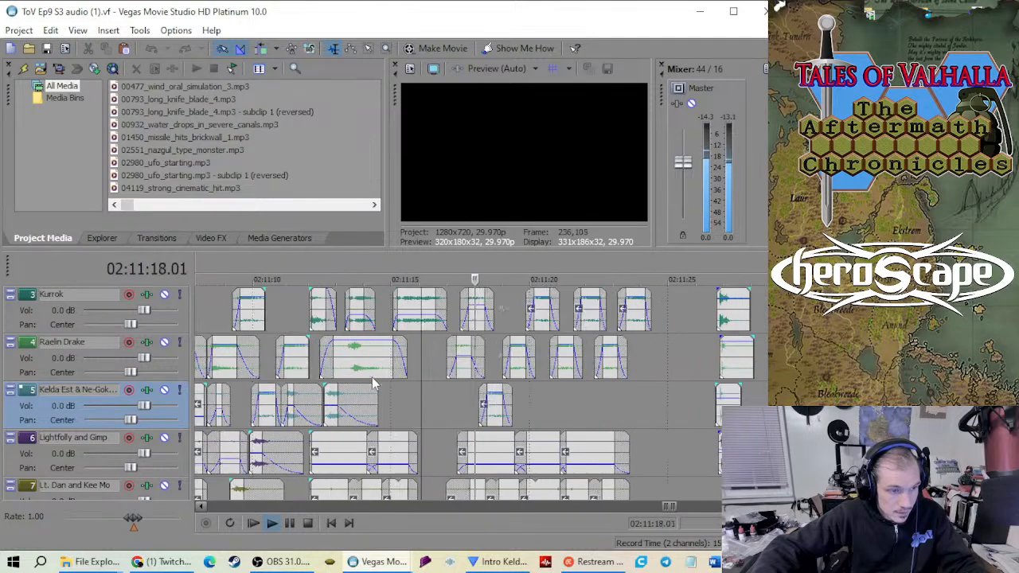
{"action": "key", "text": "space"}
{"action": "right_click", "coordinate": [416, 332]}
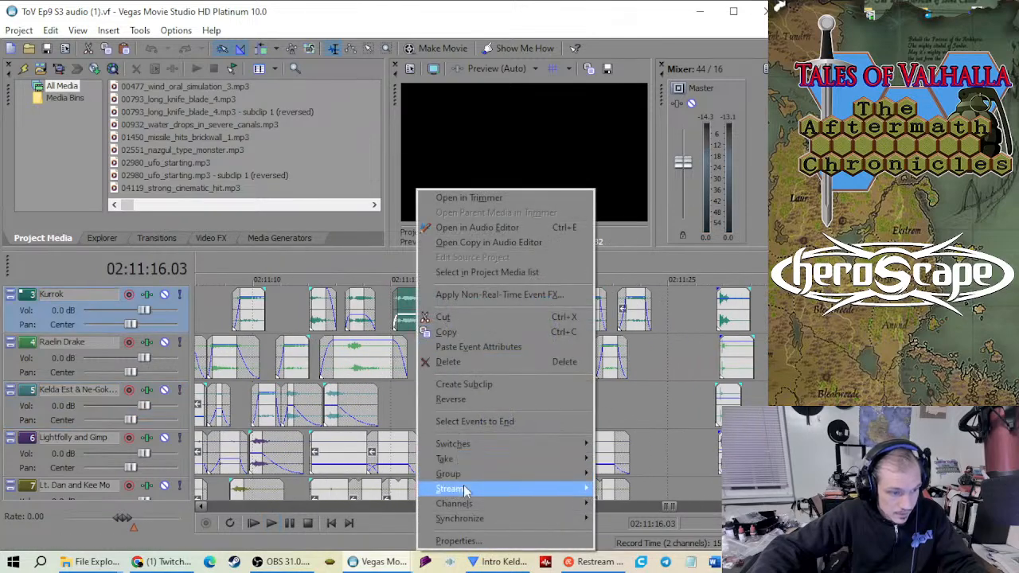
{"action": "left_click", "coordinate": [454, 537]}
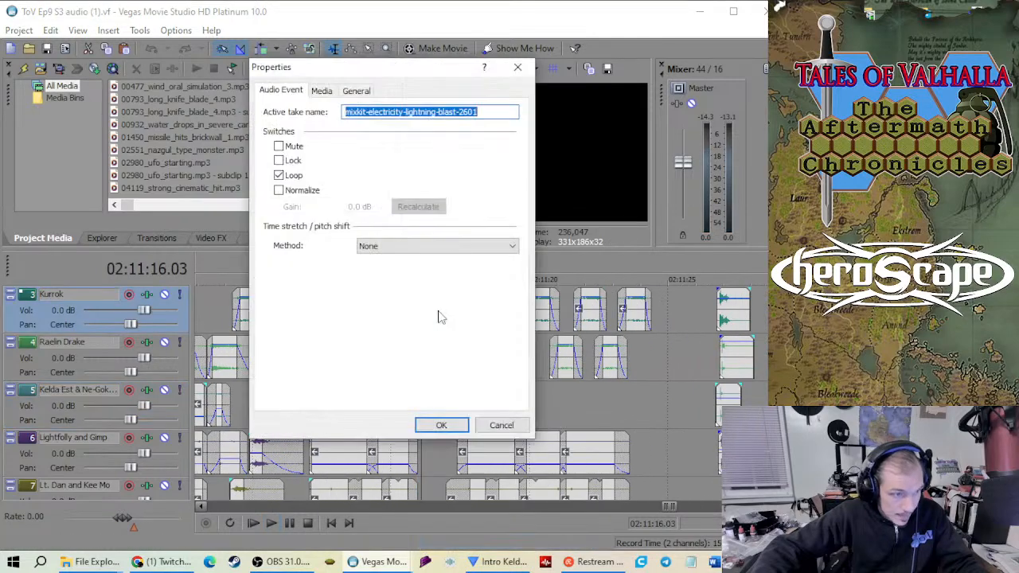
{"action": "left_click", "coordinate": [509, 71]}
Audition the stacked short impact clips on tracks 3 to 6 from 02:11:26.27 and inspect their waveforms up close
{"action": "scroll", "coordinate": [541, 368], "scroll_direction": "down", "scroll_amount": 3}
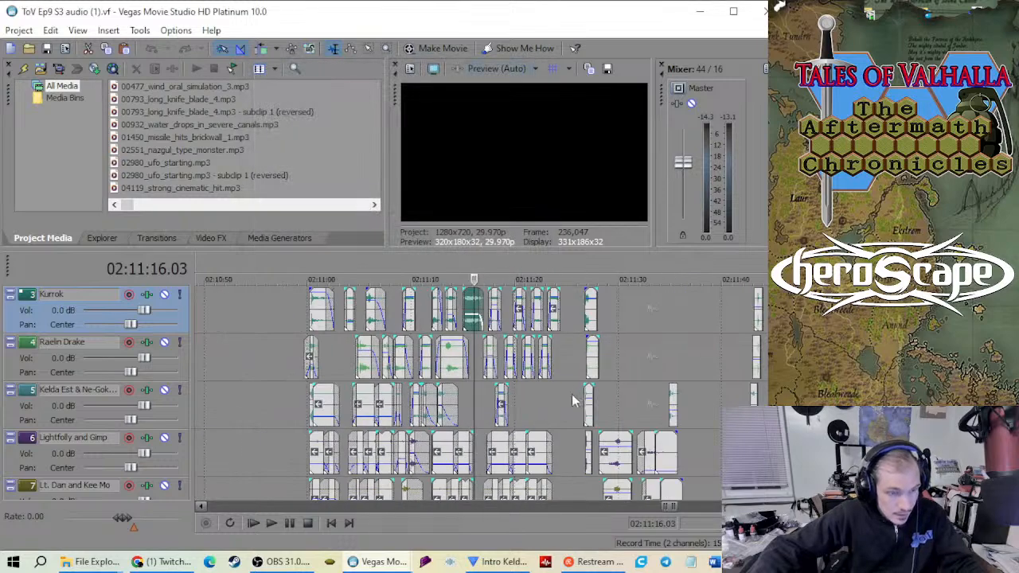
{"action": "scroll", "coordinate": [571, 393], "scroll_direction": "up", "scroll_amount": 3}
{"action": "left_click", "coordinate": [694, 338]}
{"action": "scroll", "coordinate": [694, 339], "scroll_direction": "up", "scroll_amount": 3}
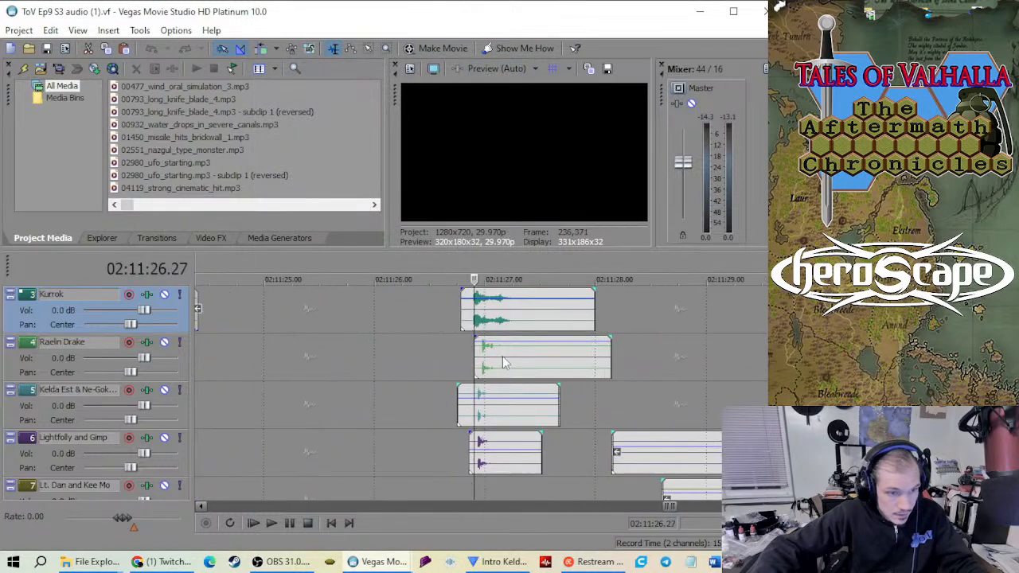
{"action": "key", "text": "space"}
{"action": "key", "text": "space"}
{"action": "scroll", "coordinate": [494, 354], "scroll_direction": "down", "scroll_amount": 5}
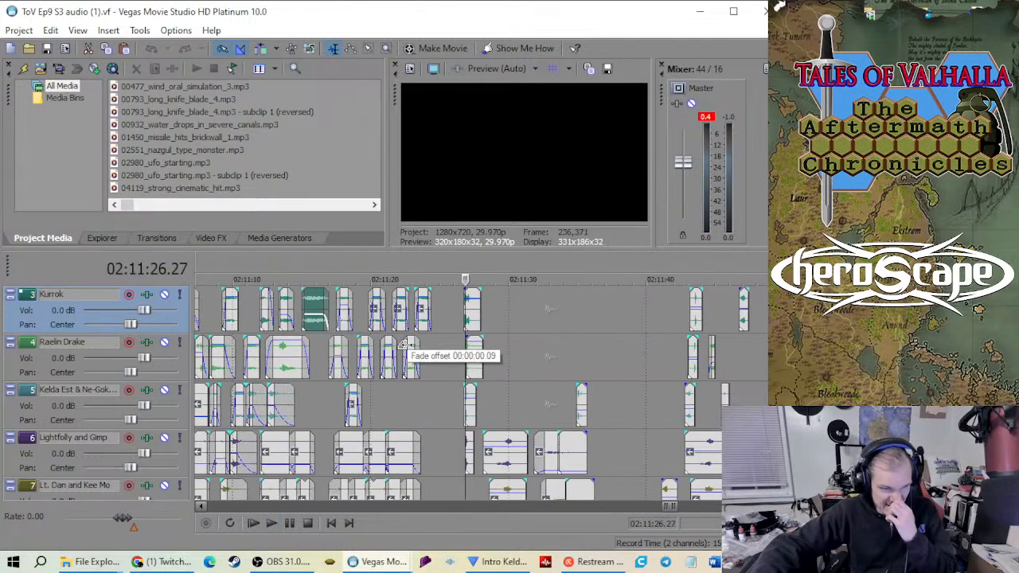
{"action": "scroll", "coordinate": [403, 362], "scroll_direction": "up", "scroll_amount": 6}
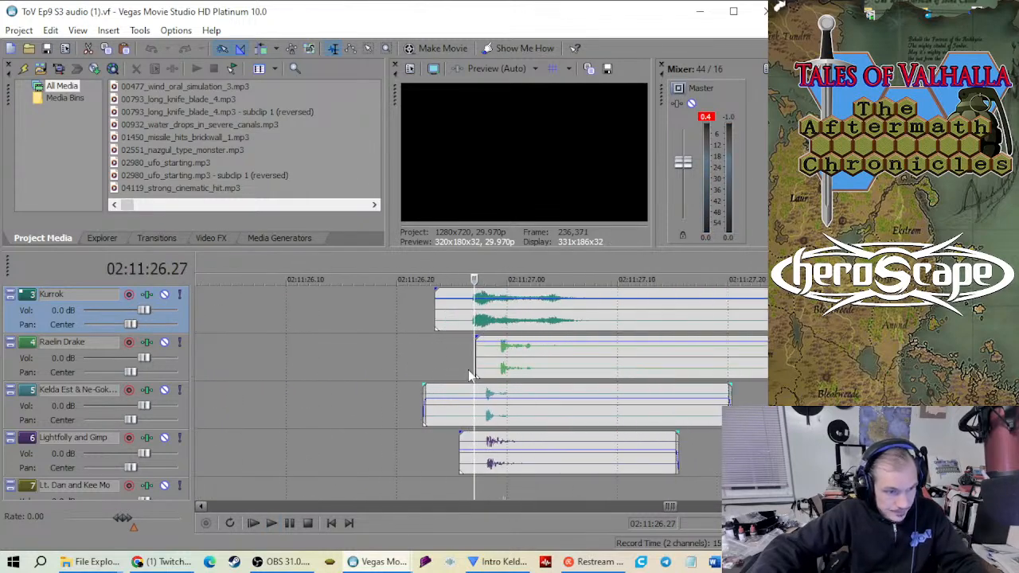
Audition the earlier cluster of sound effects from 02:10:20.19 to about 02:10:24
{"action": "scroll", "coordinate": [468, 369], "scroll_direction": "down", "scroll_amount": 10}
{"action": "left_click", "coordinate": [303, 382]}
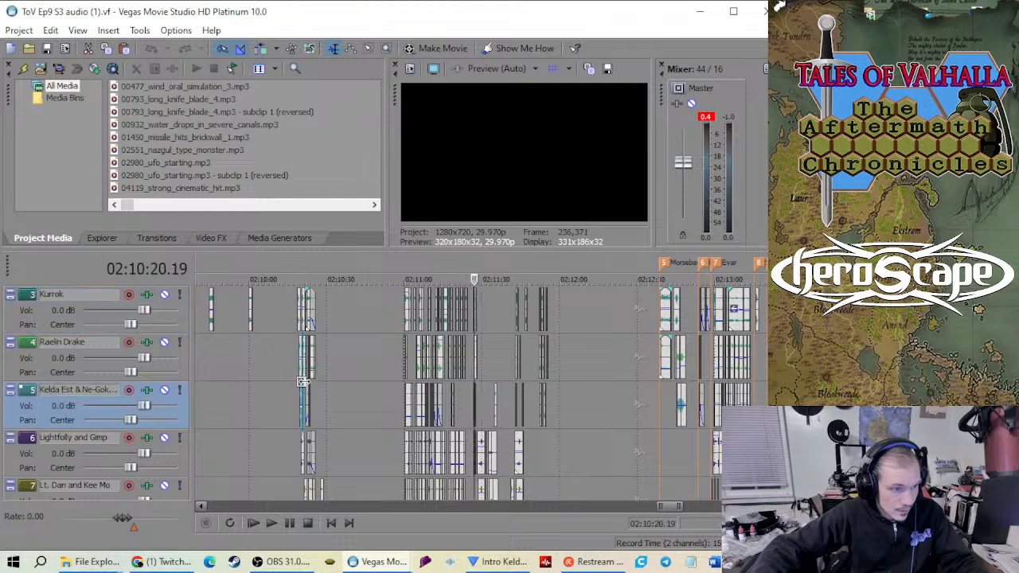
{"action": "scroll", "coordinate": [352, 398], "scroll_direction": "up", "scroll_amount": 6}
{"action": "key", "text": "space"}
{"action": "scroll", "coordinate": [378, 402], "scroll_direction": "down", "scroll_amount": 4}
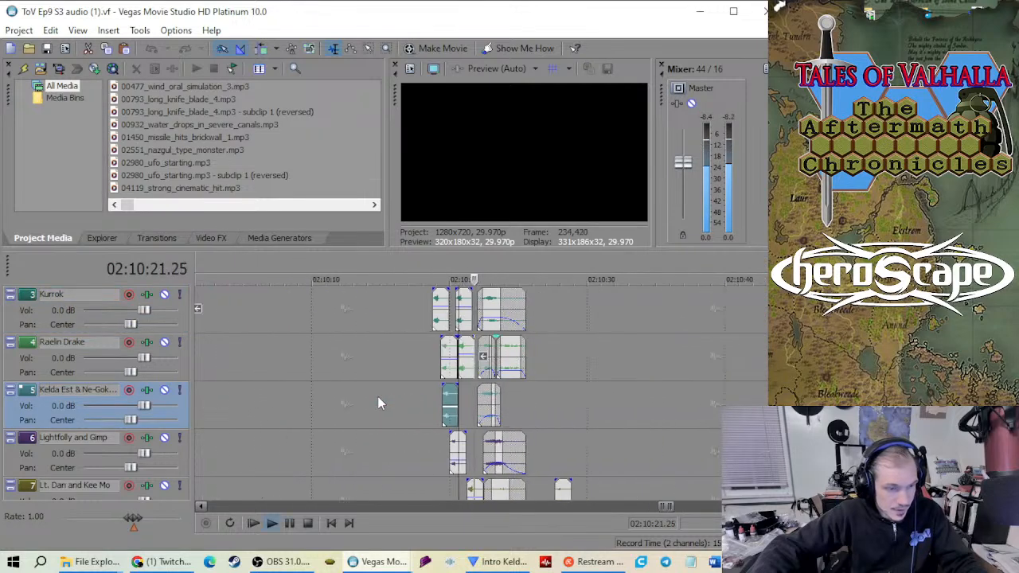
{"action": "scroll", "coordinate": [377, 396], "scroll_direction": "up", "scroll_amount": 5}
{"action": "scroll", "coordinate": [377, 396], "scroll_direction": "down", "scroll_amount": 3}
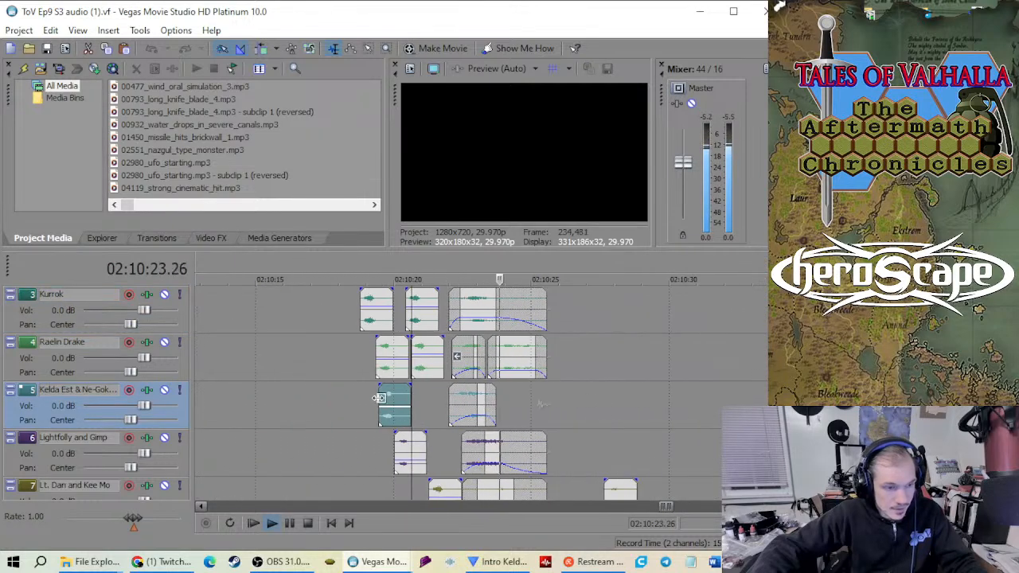
{"action": "scroll", "coordinate": [379, 398], "scroll_direction": "down", "scroll_amount": 7}
{"action": "key", "text": "space"}
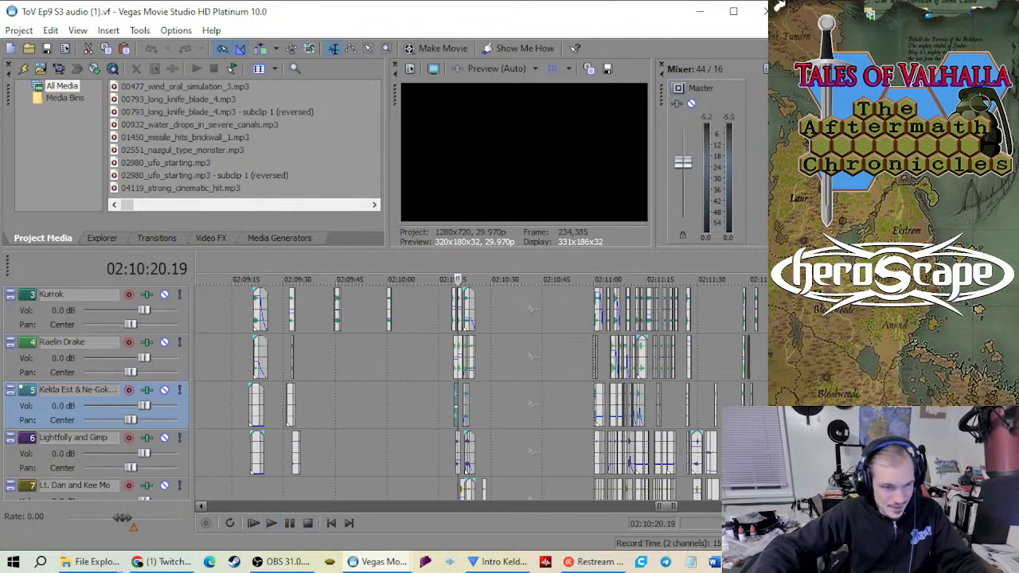
{"action": "scroll", "coordinate": [725, 364], "scroll_direction": "up", "scroll_amount": 1}
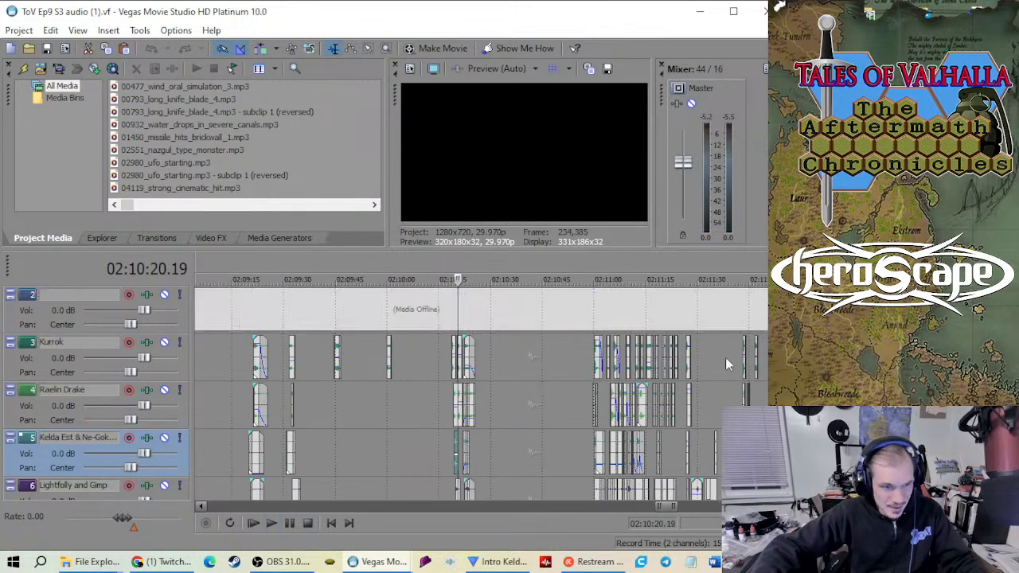
{"action": "left_click", "coordinate": [588, 390]}
{"action": "scroll", "coordinate": [577, 400], "scroll_direction": "up", "scroll_amount": 8}
{"action": "scroll", "coordinate": [619, 427], "scroll_direction": "down", "scroll_amount": 2}
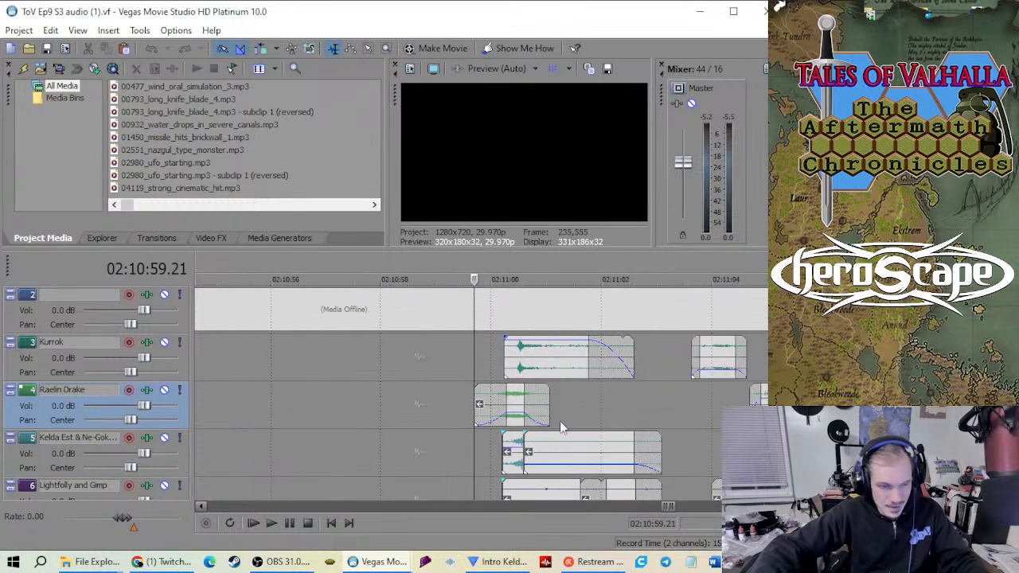
{"action": "key", "text": "space"}
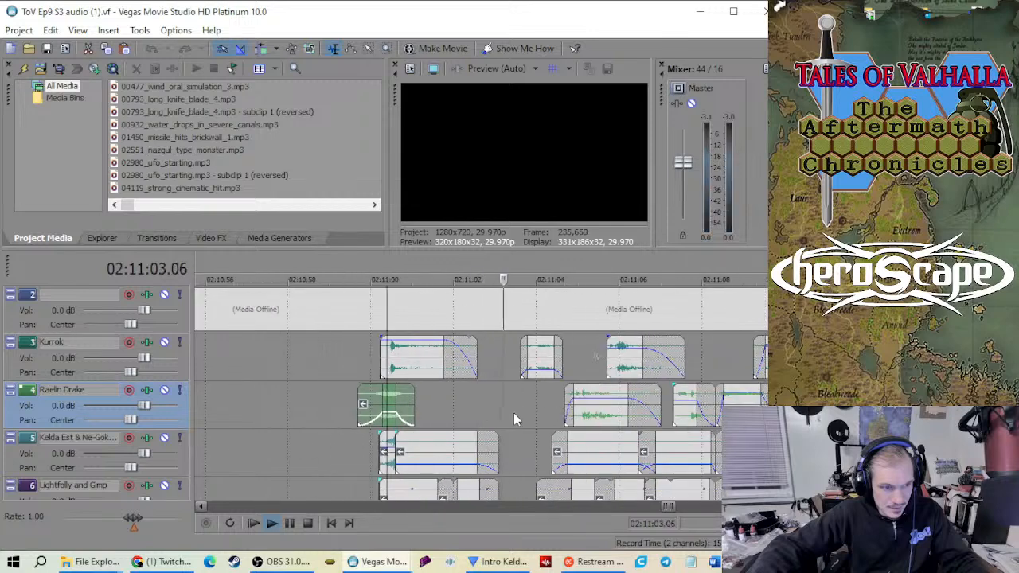
{"action": "key", "text": "space"}
Play the mix from 02:11:00.12 and check the event properties of the long reversed clip on the Kelda track
{"action": "scroll", "coordinate": [724, 402], "scroll_direction": "up", "scroll_amount": 3}
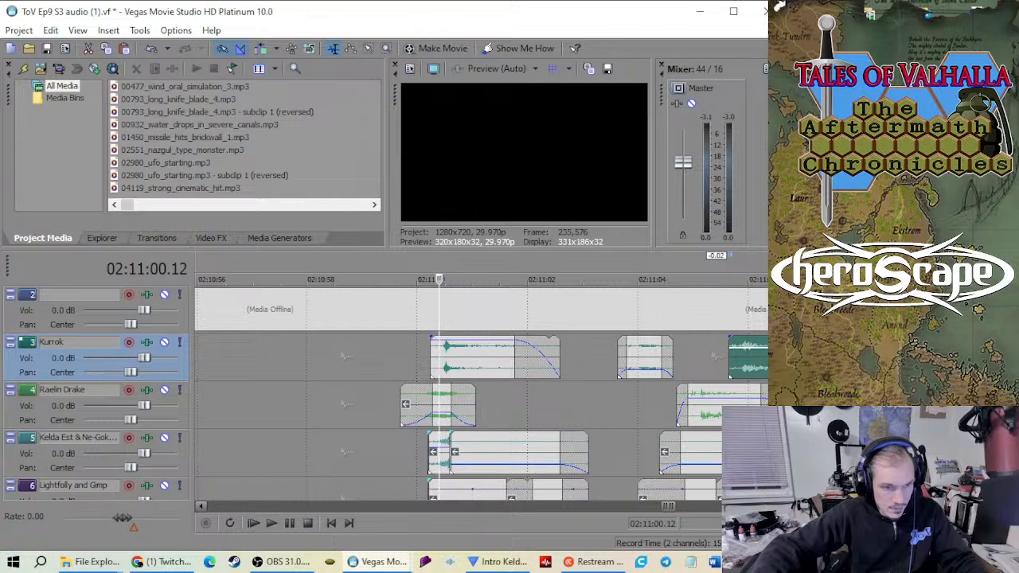
{"action": "scroll", "coordinate": [514, 374], "scroll_direction": "down", "scroll_amount": 3}
{"action": "key", "text": "space"}
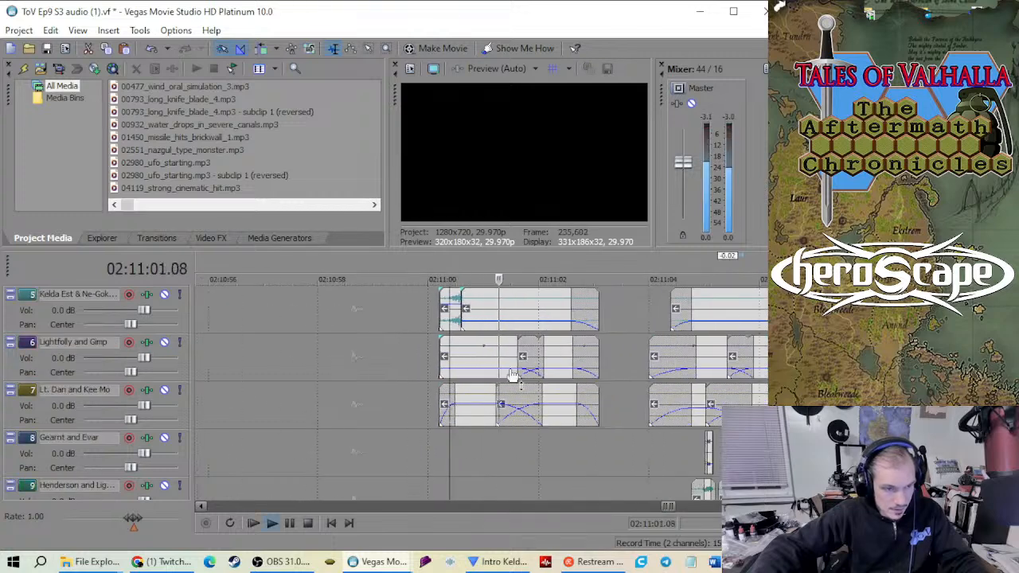
{"action": "key", "text": "space"}
{"action": "right_click", "coordinate": [535, 309]}
{"action": "left_click", "coordinate": [573, 537]}
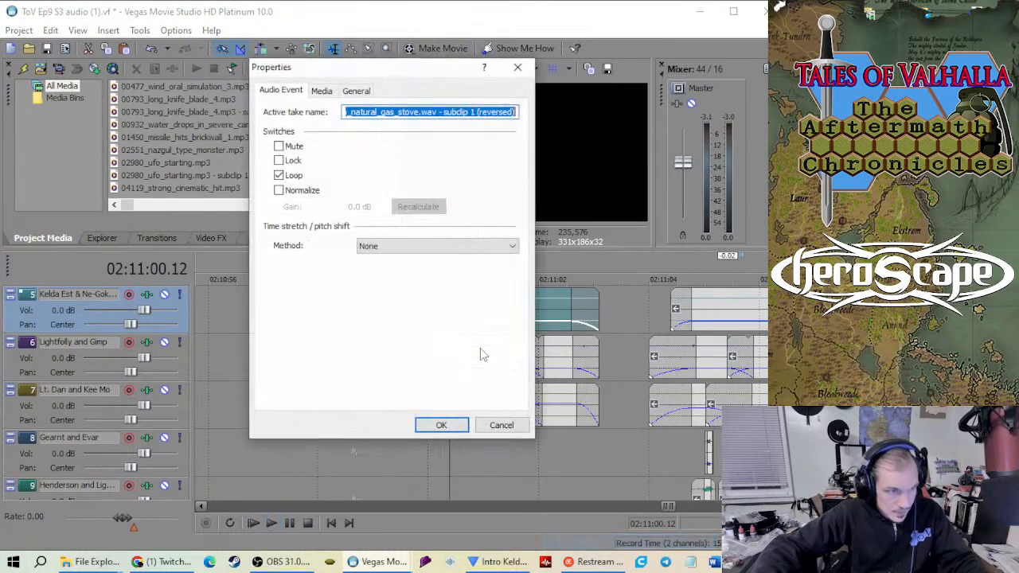
{"action": "left_click", "coordinate": [518, 69]}
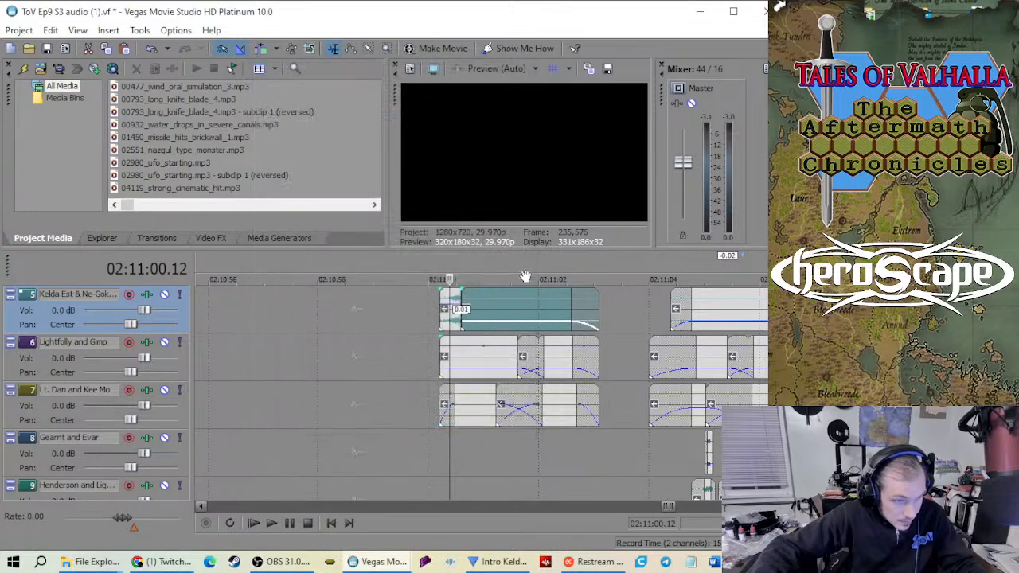
Check the event properties of the first reversed clip on track 6 and the Kurrok clip near 02:11:00
{"action": "right_click", "coordinate": [491, 362]}
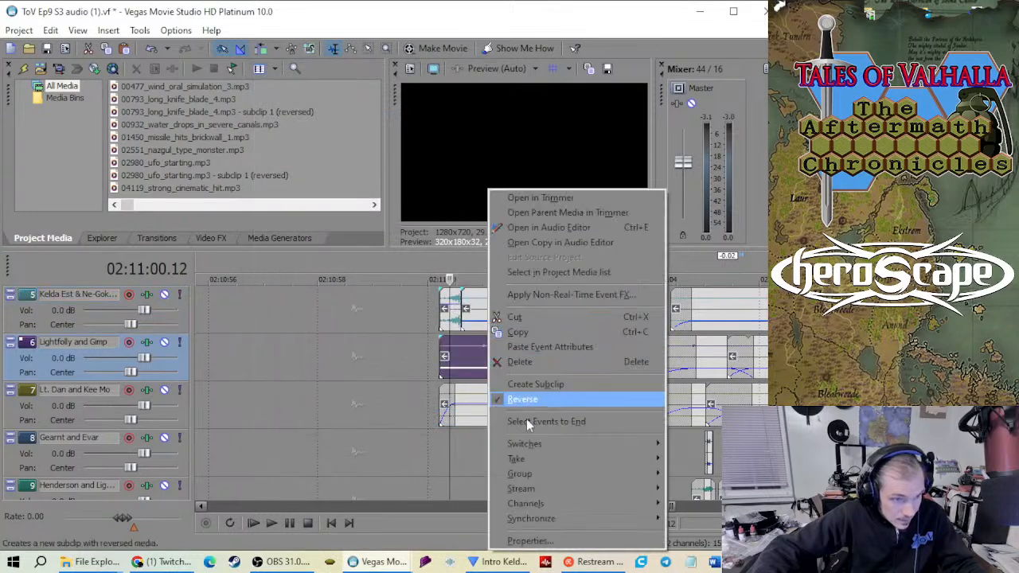
{"action": "left_click", "coordinate": [573, 538]}
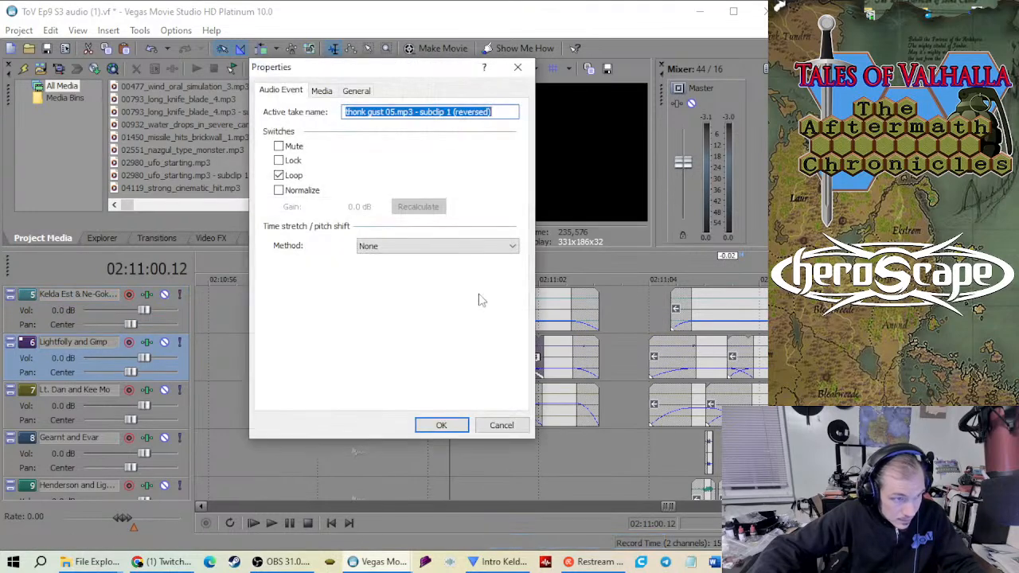
{"action": "left_click", "coordinate": [517, 67]}
{"action": "scroll", "coordinate": [521, 357], "scroll_direction": "up", "scroll_amount": 3}
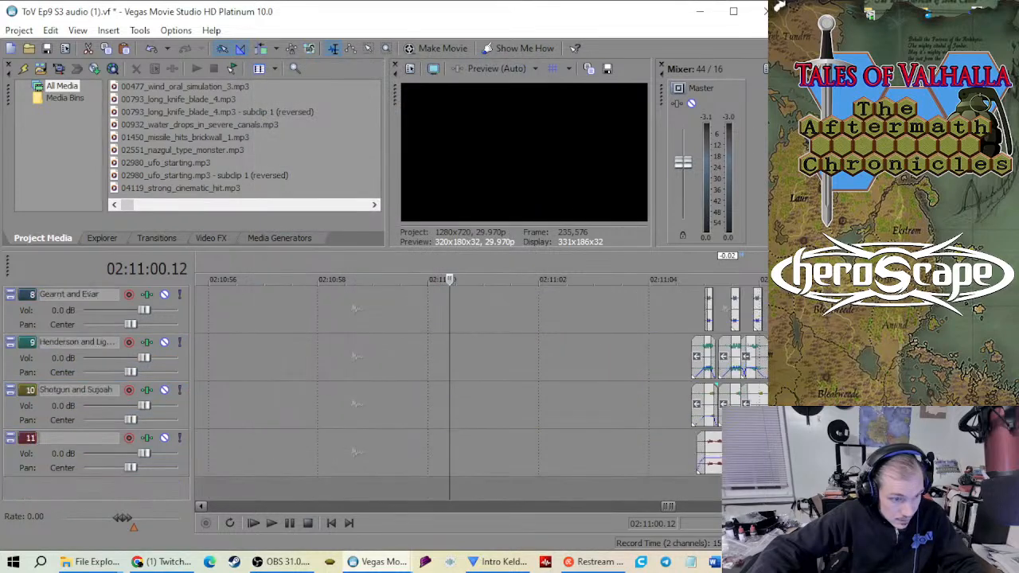
{"action": "right_click", "coordinate": [489, 359]}
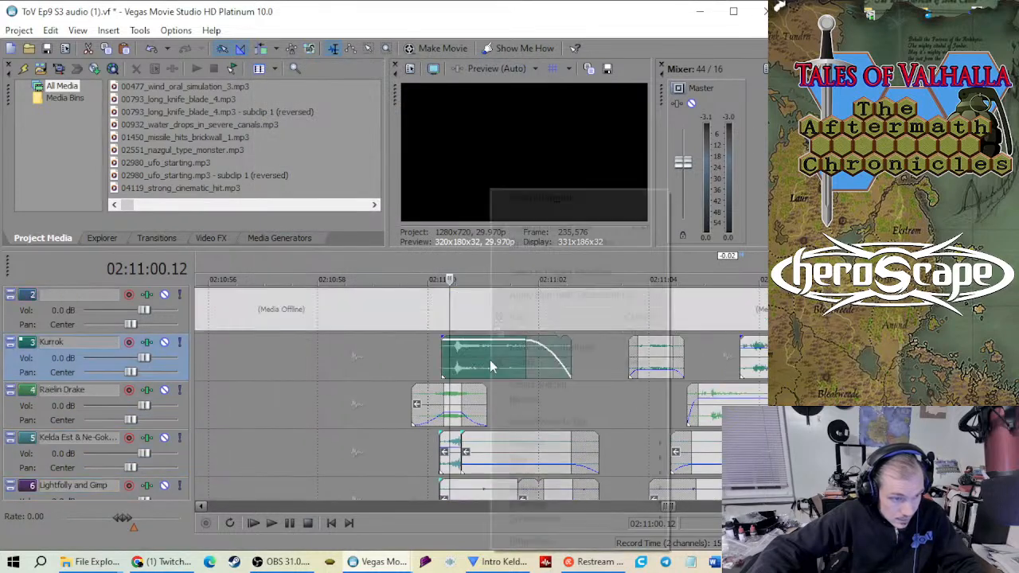
{"action": "left_click", "coordinate": [577, 518]}
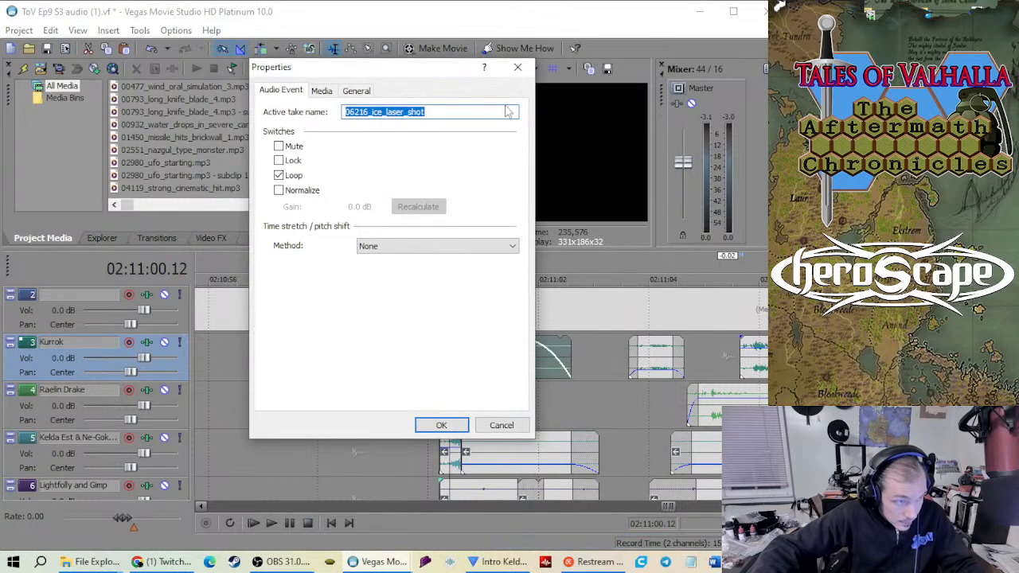
{"action": "left_click", "coordinate": [519, 68]}
Check the event properties of the two overlapping reversed clips on track 7 in the cluster at 02:11:00
{"action": "scroll", "coordinate": [495, 374], "scroll_direction": "up", "scroll_amount": 4}
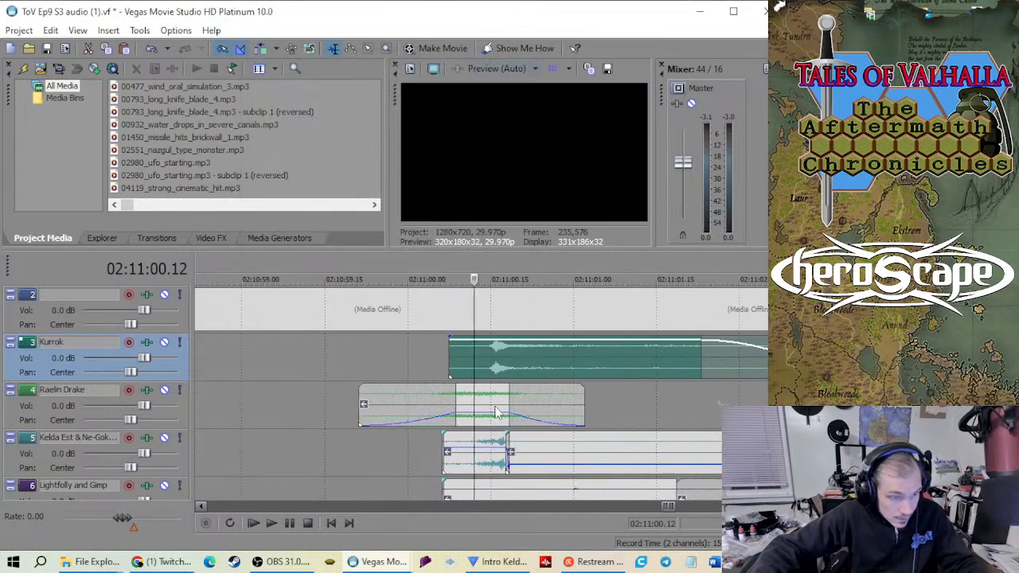
{"action": "scroll", "coordinate": [495, 411], "scroll_direction": "down", "scroll_amount": 5}
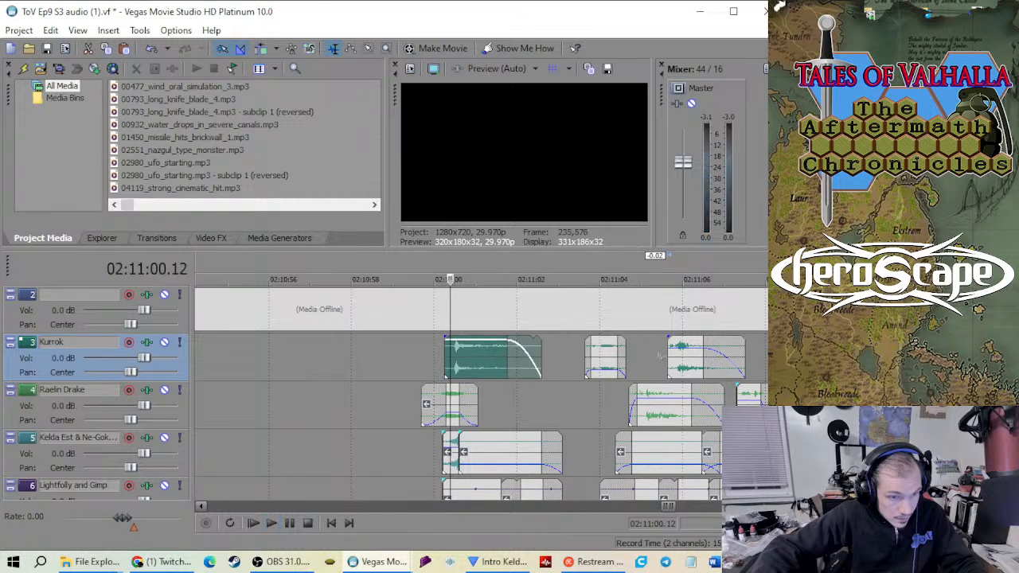
{"action": "scroll", "coordinate": [659, 355], "scroll_direction": "down", "scroll_amount": 3}
{"action": "right_click", "coordinate": [474, 398]}
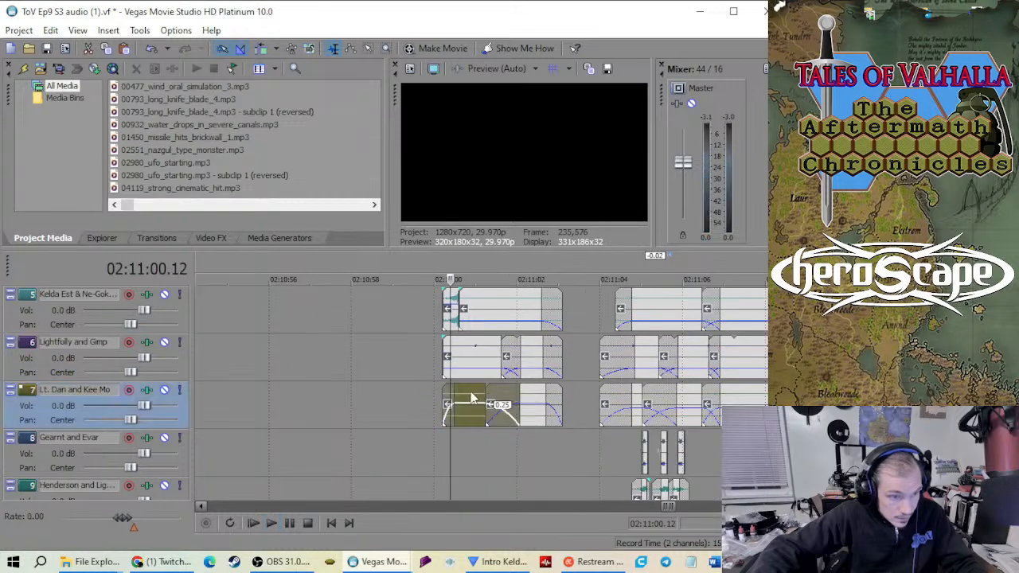
{"action": "left_click", "coordinate": [493, 389]}
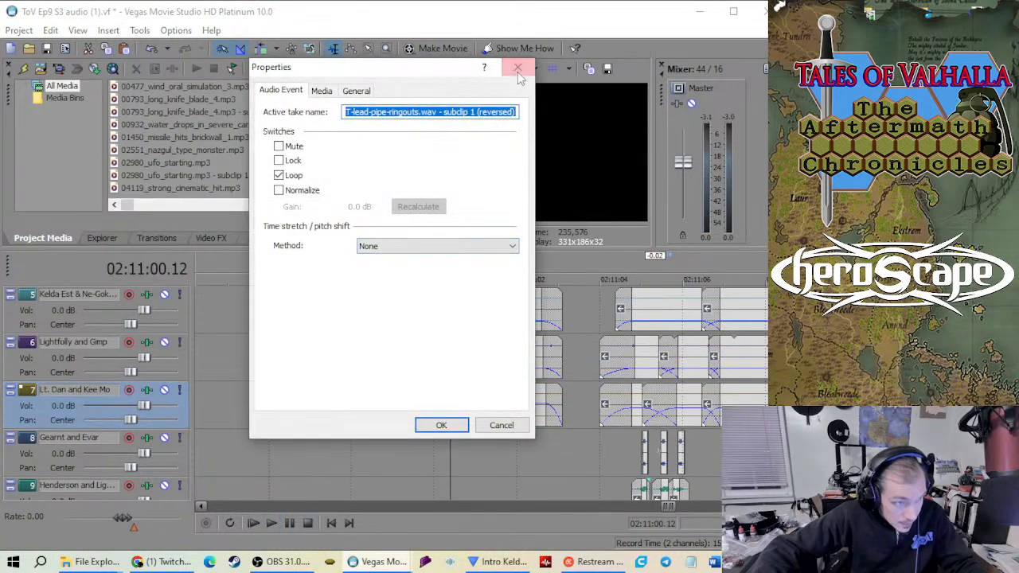
{"action": "left_click", "coordinate": [518, 70]}
{"action": "right_click", "coordinate": [538, 398]}
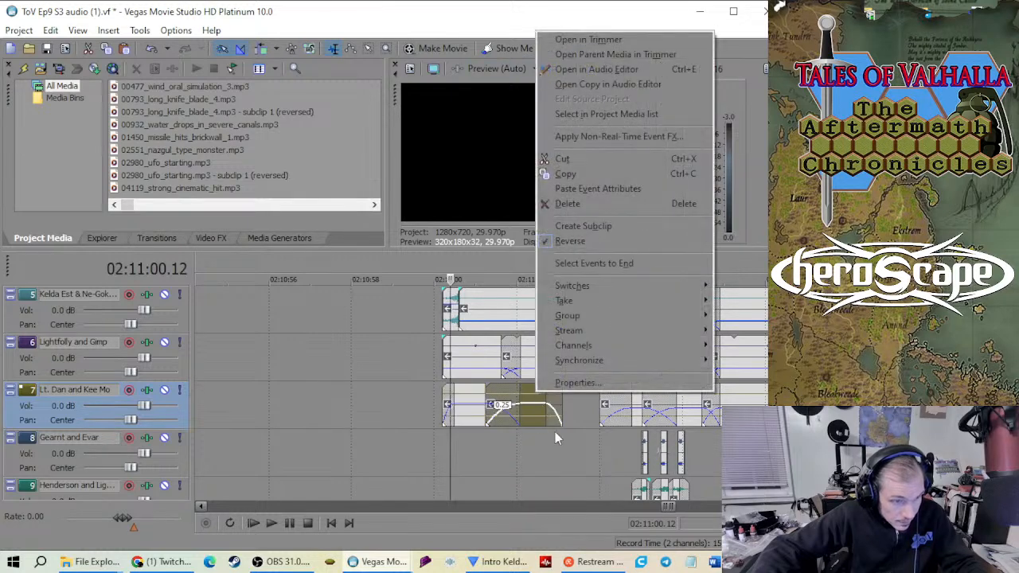
{"action": "left_click", "coordinate": [557, 381]}
{"action": "left_click", "coordinate": [518, 67]}
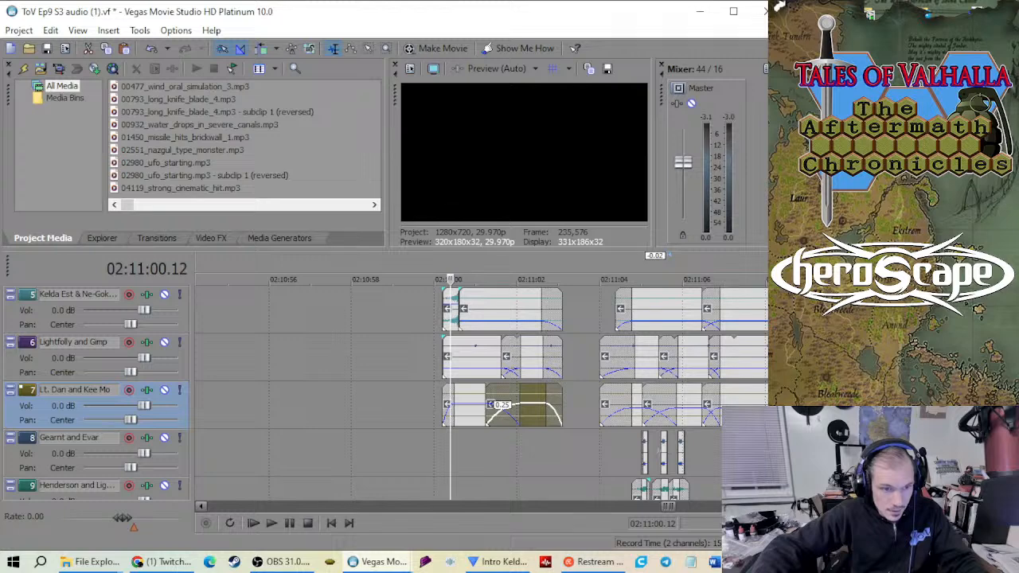
Recheck the take name of the second reversed clip on track 7
{"action": "scroll", "coordinate": [660, 310], "scroll_direction": "up", "scroll_amount": 2}
{"action": "scroll", "coordinate": [659, 310], "scroll_direction": "down", "scroll_amount": 1}
{"action": "scroll", "coordinate": [660, 311], "scroll_direction": "up", "scroll_amount": 1}
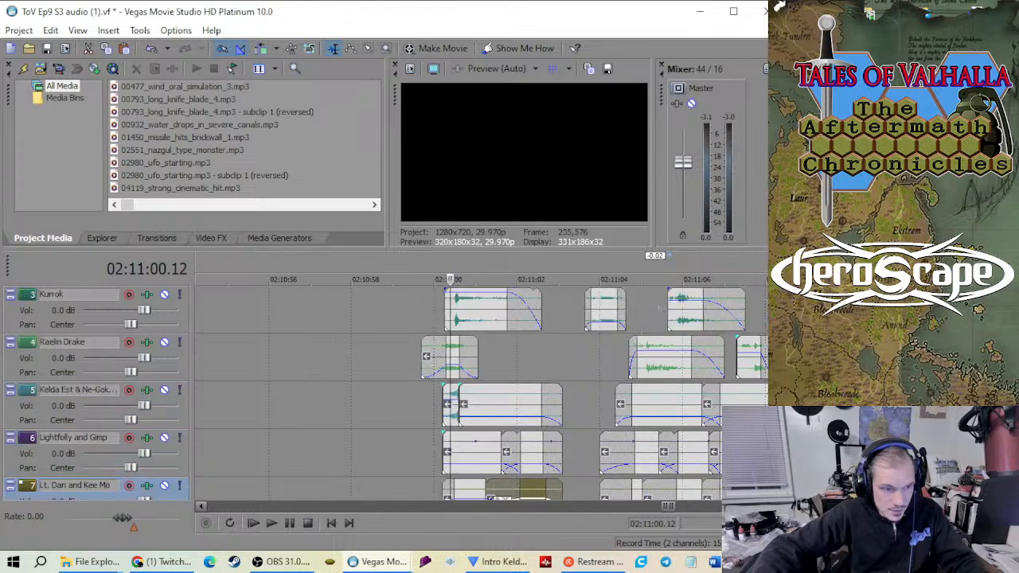
{"action": "right_click", "coordinate": [533, 491]}
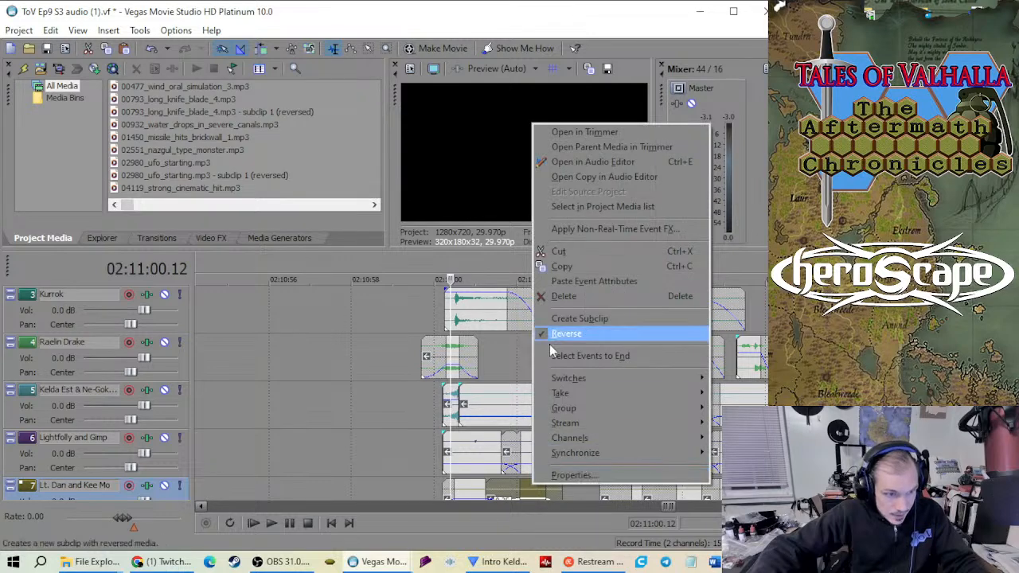
{"action": "left_click", "coordinate": [572, 475]}
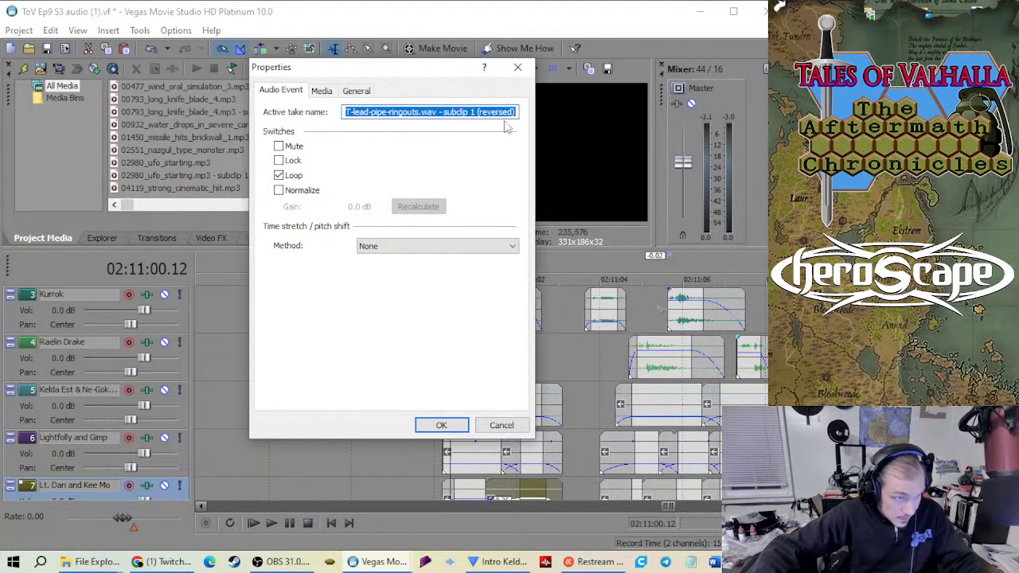
{"action": "left_click", "coordinate": [517, 69]}
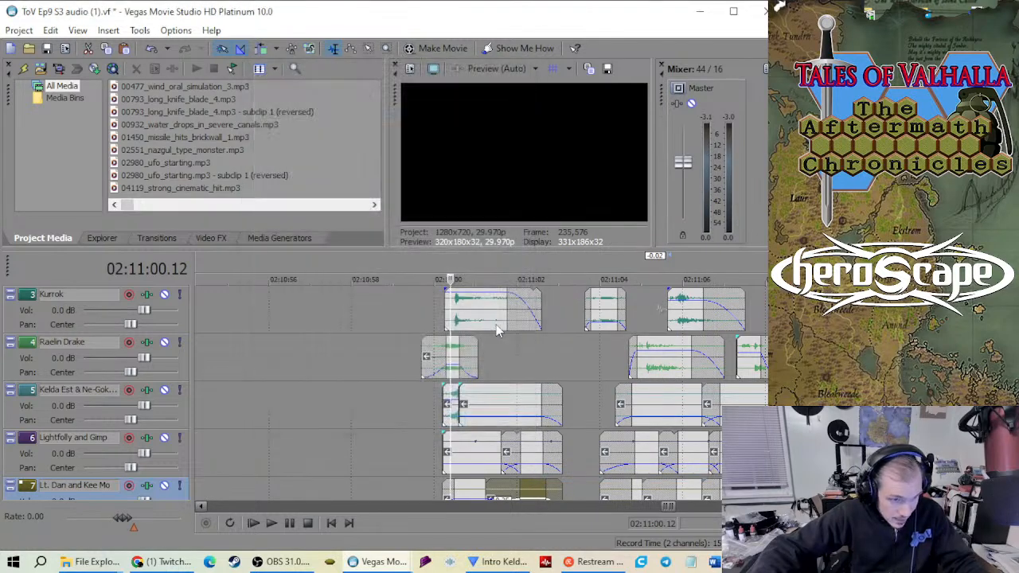
Check the event properties of both overlapping reversed clips on the Lightfolly and Gimp track, starting with the second one
{"action": "right_click", "coordinate": [541, 458]}
{"action": "left_click", "coordinate": [561, 443]}
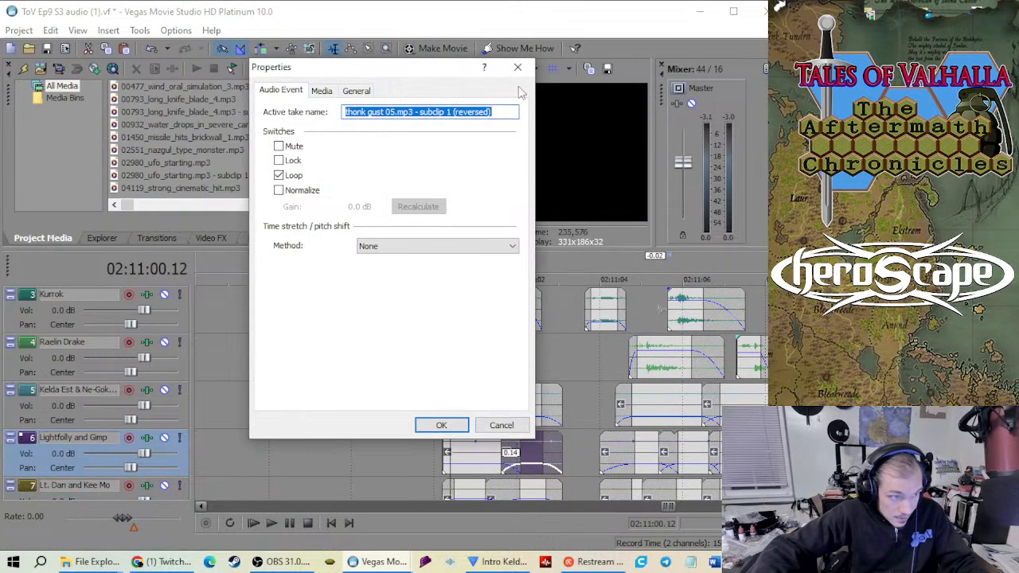
{"action": "left_click", "coordinate": [501, 425]}
{"action": "right_click", "coordinate": [480, 457]}
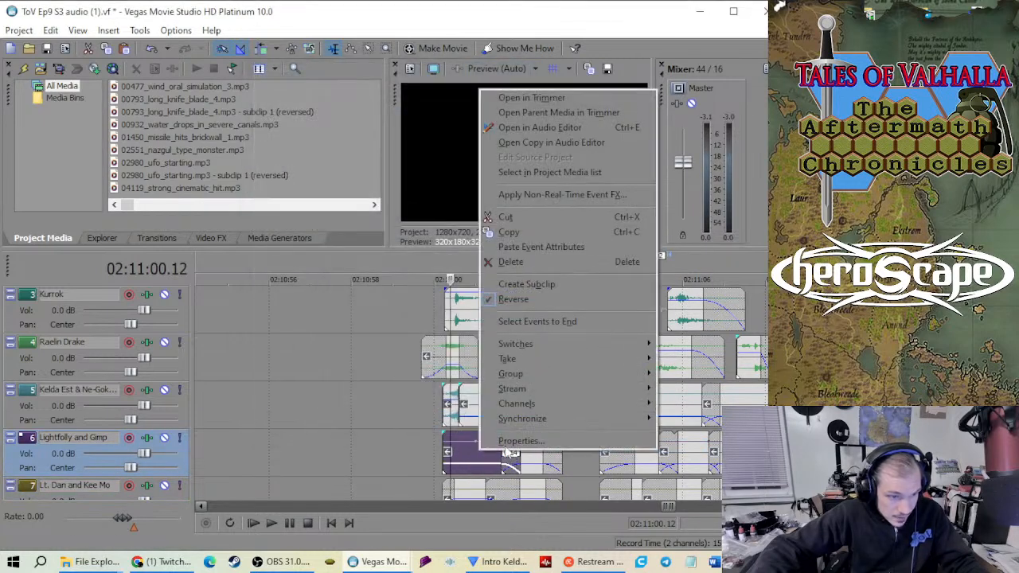
{"action": "left_click", "coordinate": [502, 446]}
{"action": "left_click", "coordinate": [517, 68]}
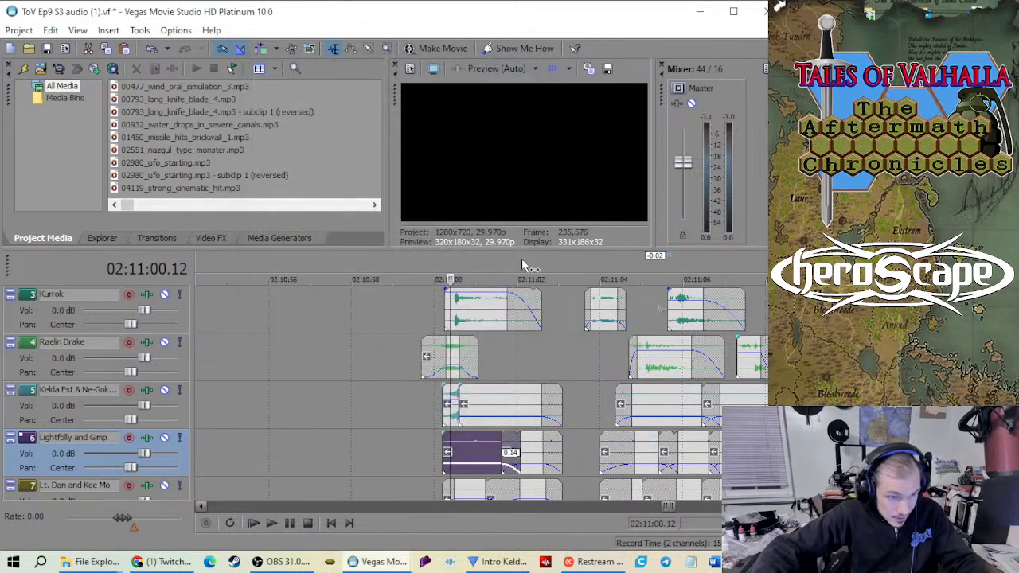
Check the take name of the long reversed clip on the Kelda track
{"action": "right_click", "coordinate": [511, 409]}
{"action": "left_click", "coordinate": [543, 402]}
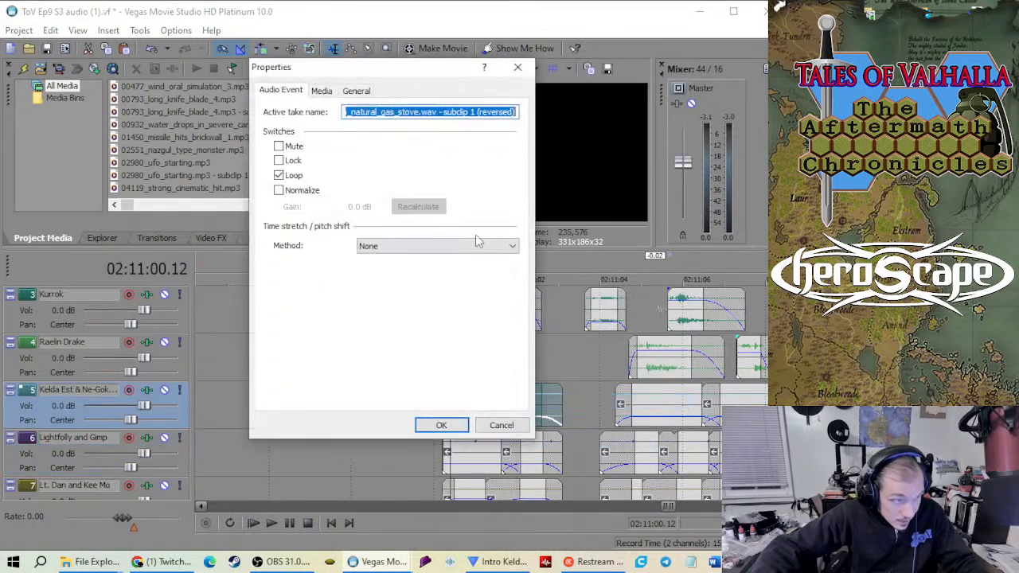
{"action": "left_click", "coordinate": [517, 68]}
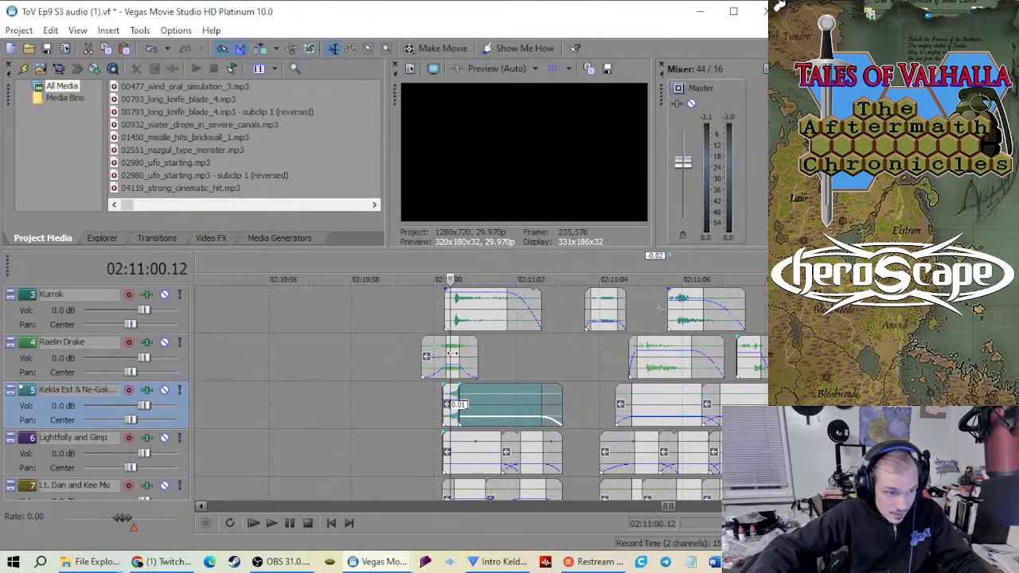
Check the event properties of the reversed Raelin Drake clip and the Kurrok clip in the cluster at 02:11:00
{"action": "right_click", "coordinate": [466, 354]}
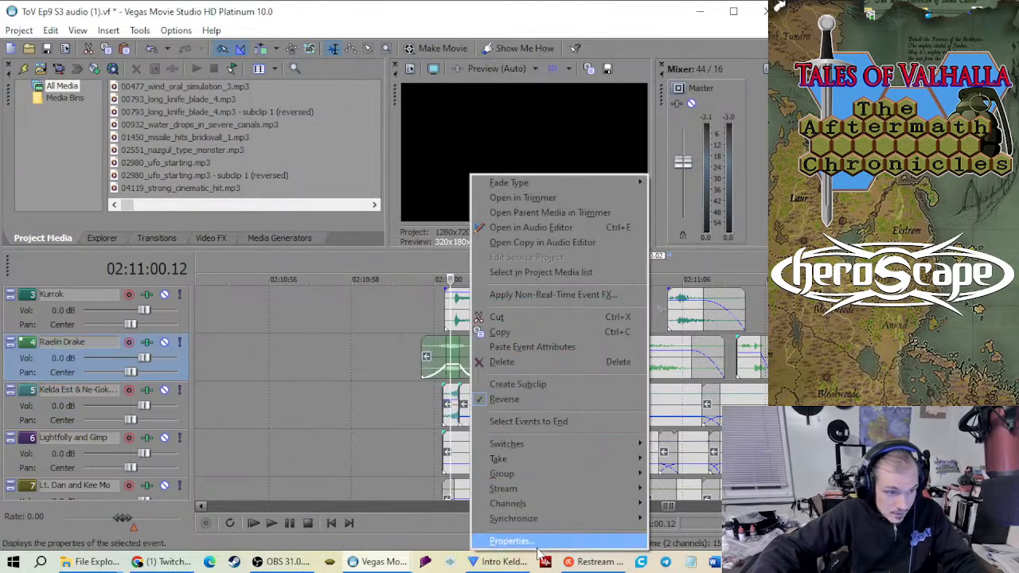
{"action": "left_click", "coordinate": [509, 541]}
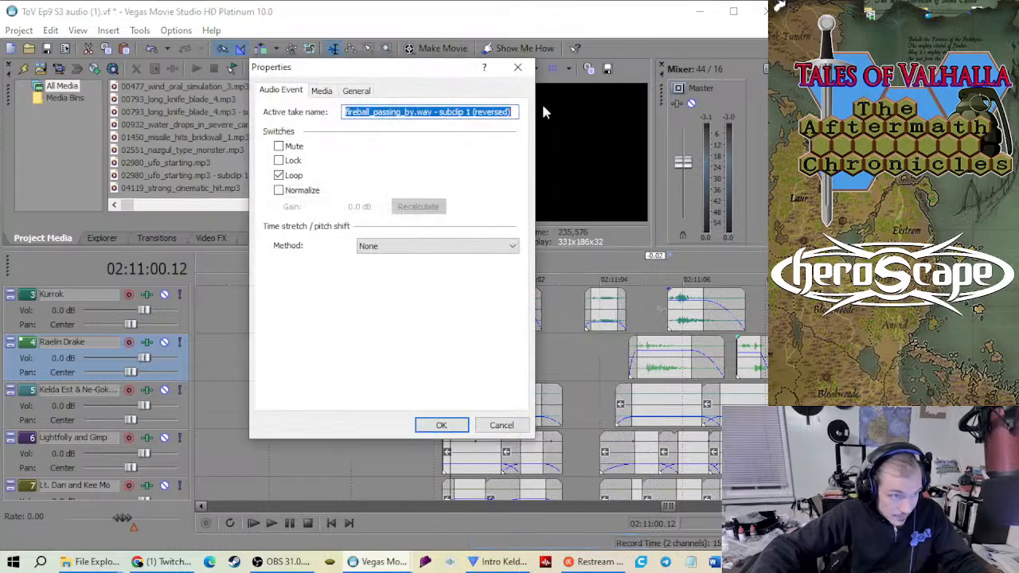
{"action": "left_click", "coordinate": [517, 69]}
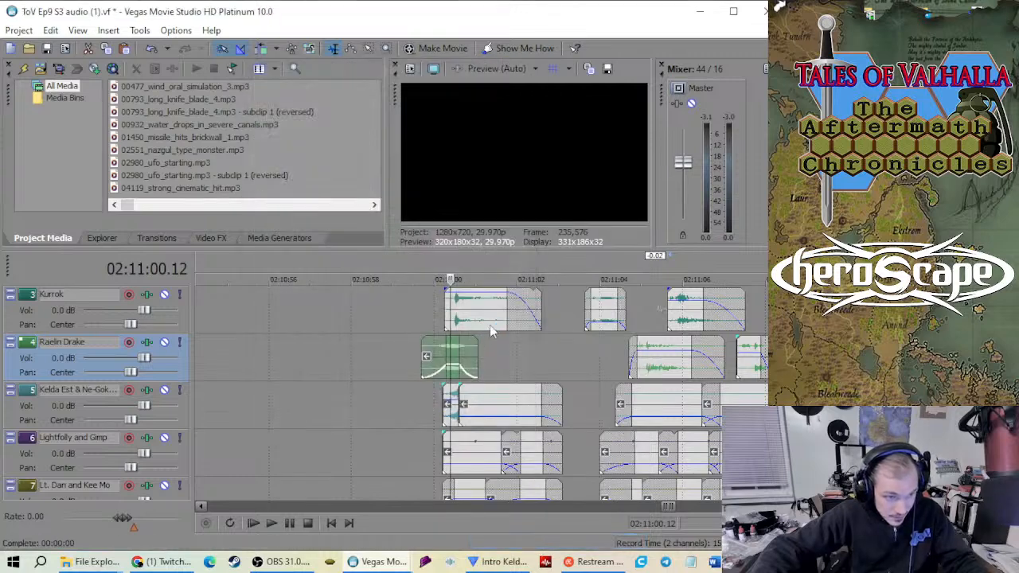
{"action": "right_click", "coordinate": [479, 323]}
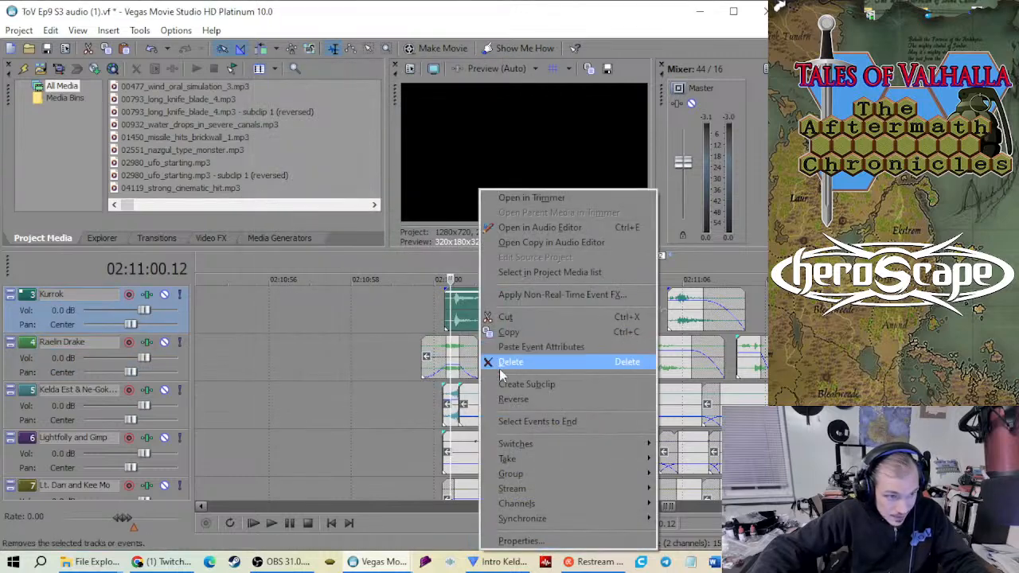
{"action": "left_click", "coordinate": [513, 540]}
{"action": "left_click", "coordinate": [517, 70]}
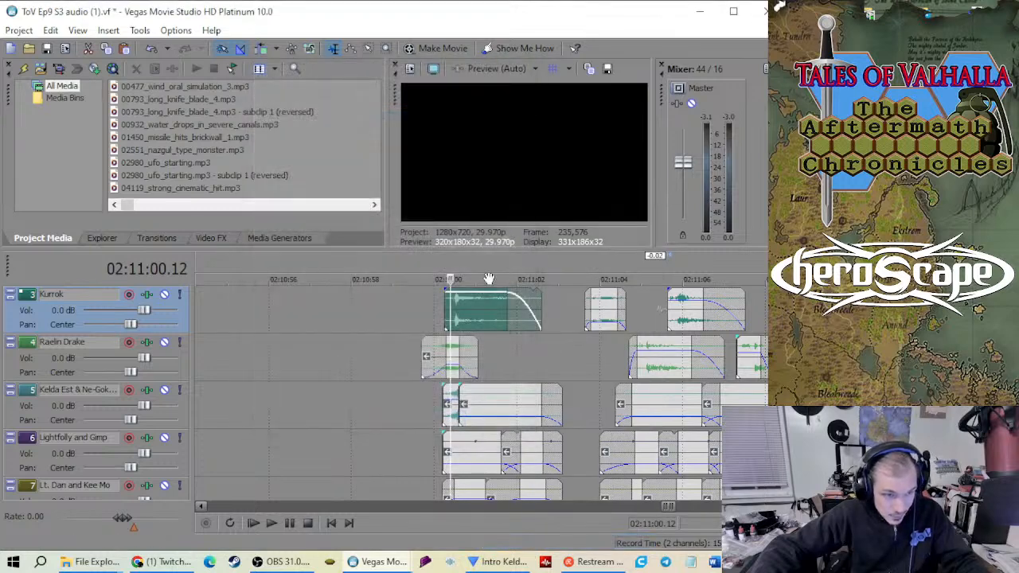
Play the effects cluster from 02:11:00.02 to hear all its layers together
{"action": "scroll", "coordinate": [538, 323], "scroll_direction": "up", "scroll_amount": 3}
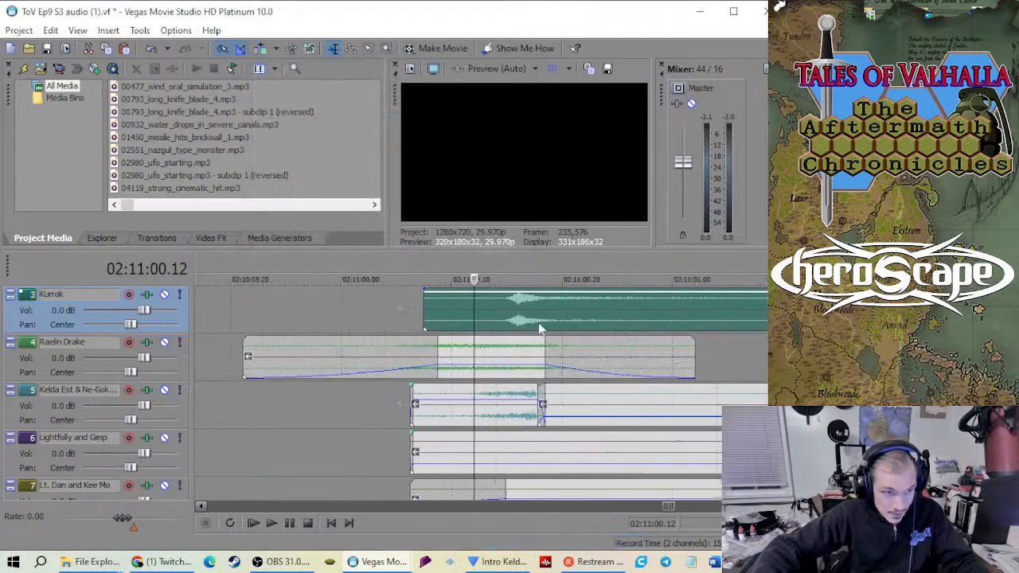
{"action": "left_click", "coordinate": [458, 334]}
{"action": "key", "text": "space"}
{"action": "scroll", "coordinate": [485, 330], "scroll_direction": "up", "scroll_amount": 4}
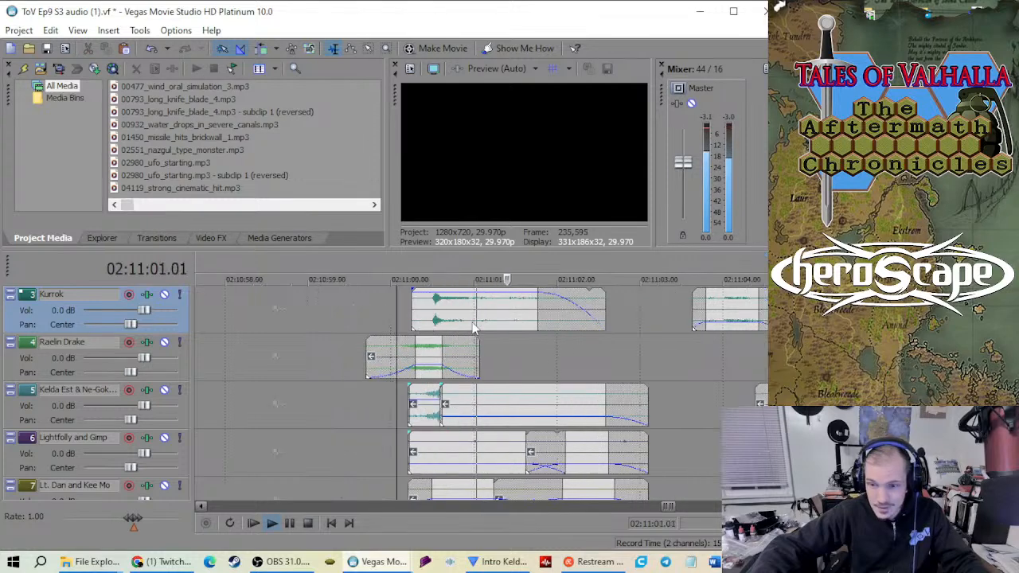
{"action": "scroll", "coordinate": [490, 328], "scroll_direction": "down", "scroll_amount": 5}
{"action": "key", "text": "space"}
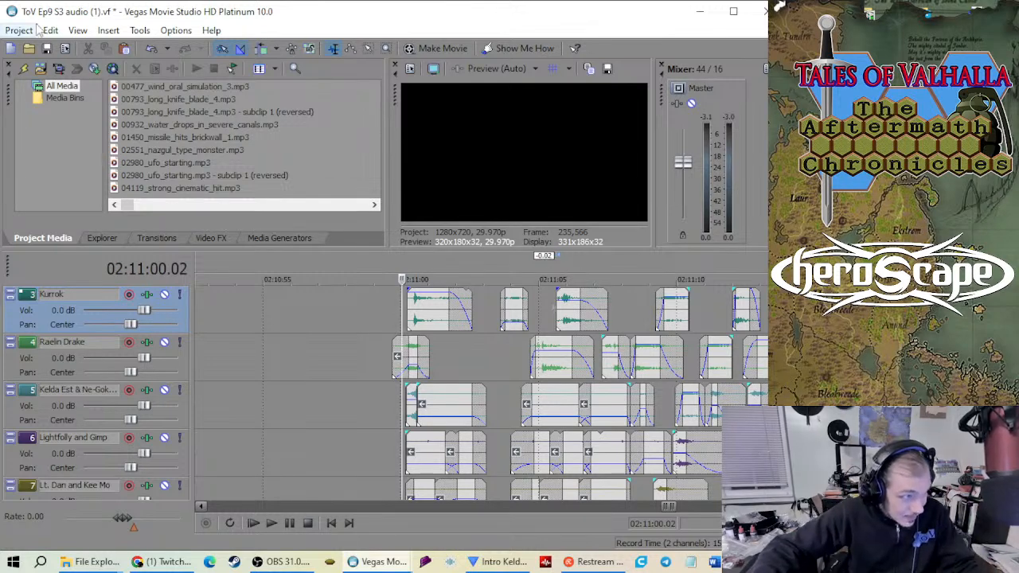
Switch to the Intro Kelda project and play its effects cluster from 00:15:08.22
{"action": "left_click", "coordinate": [699, 11]}
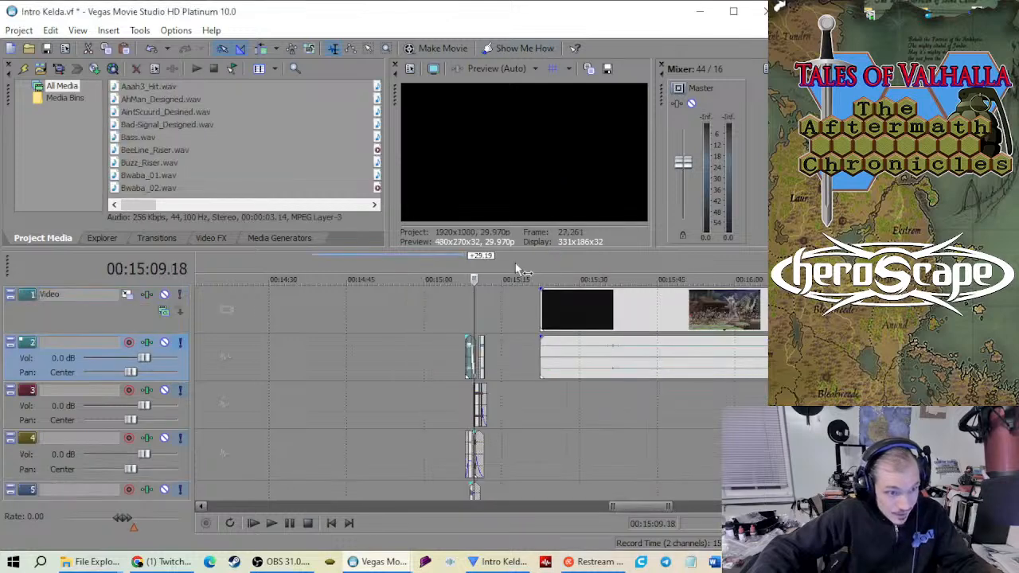
{"action": "scroll", "coordinate": [457, 398], "scroll_direction": "up", "scroll_amount": 10}
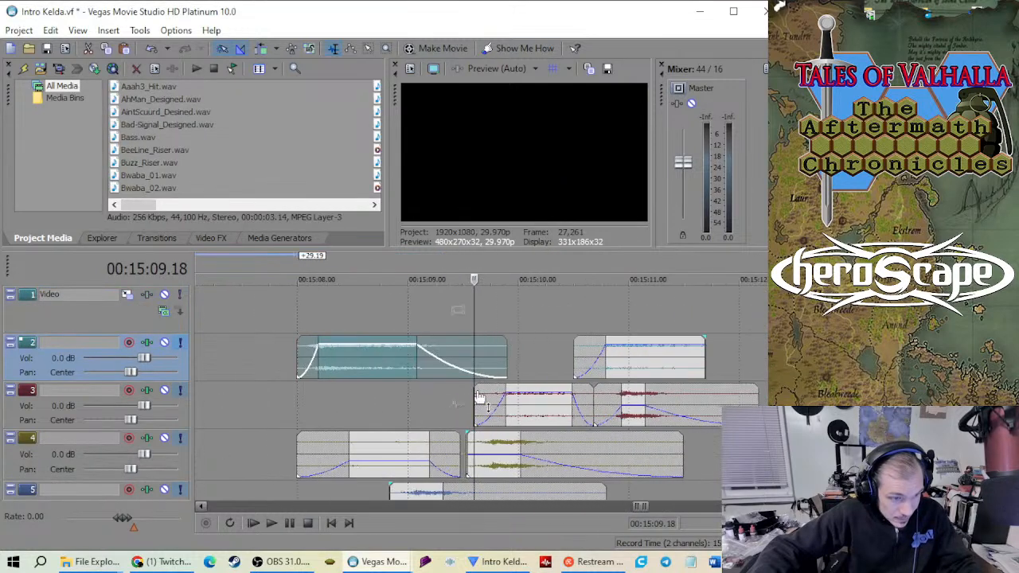
{"action": "left_click", "coordinate": [378, 321]}
{"action": "key", "text": "space"}
{"action": "scroll", "coordinate": [440, 368], "scroll_direction": "up", "scroll_amount": 3}
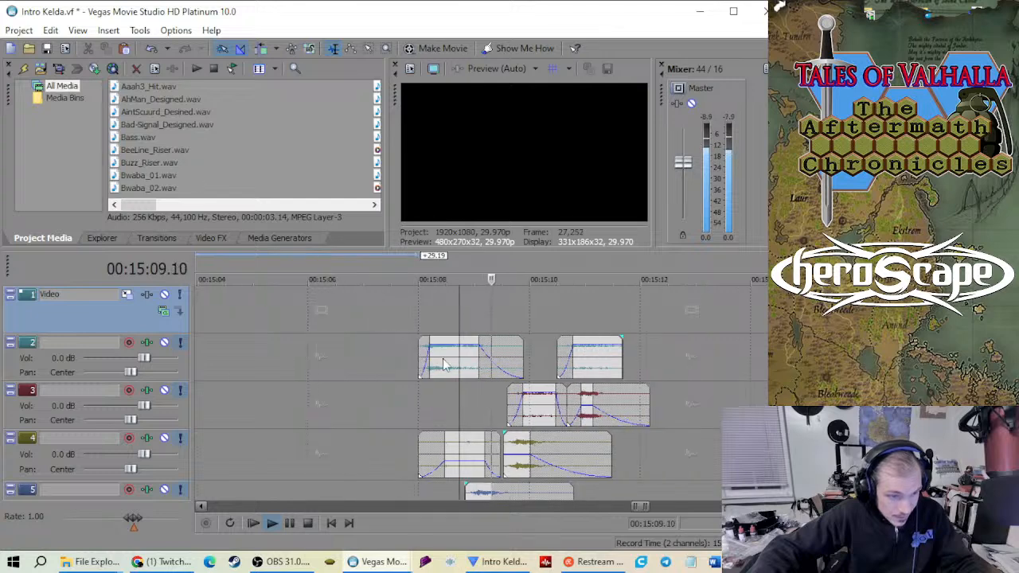
{"action": "scroll", "coordinate": [440, 367], "scroll_direction": "down", "scroll_amount": 2}
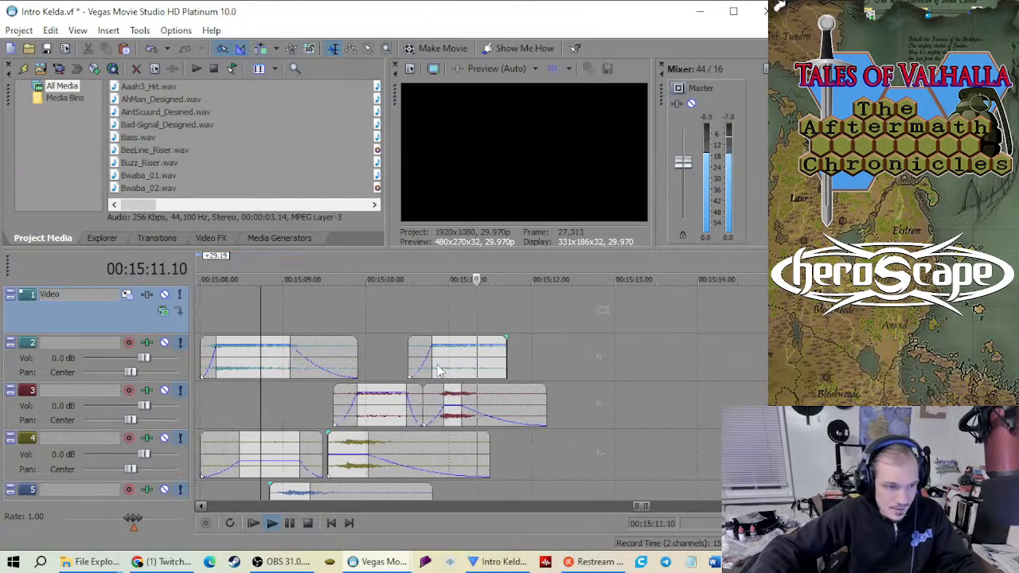
{"action": "key", "text": "space"}
Extend the start of the first clip on track 2 about 11 frames earlier than 00:15:08.00
{"action": "scroll", "coordinate": [438, 363], "scroll_direction": "down", "scroll_amount": 3}
{"action": "scroll", "coordinate": [452, 359], "scroll_direction": "down", "scroll_amount": 3}
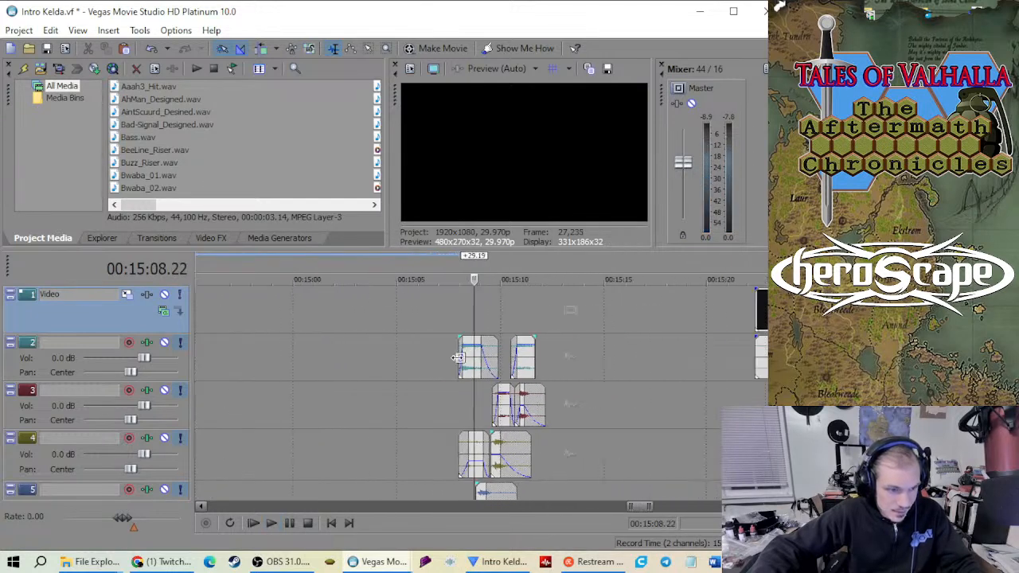
{"action": "scroll", "coordinate": [422, 368], "scroll_direction": "up", "scroll_amount": 5}
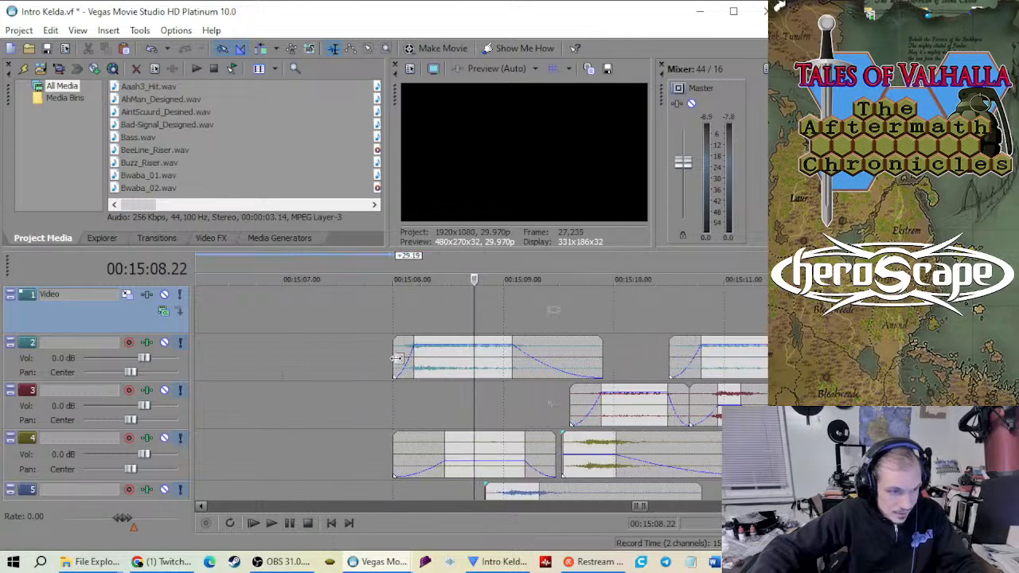
{"action": "left_click_drag", "start_coordinate": [396, 359], "coordinate": [351, 365]}
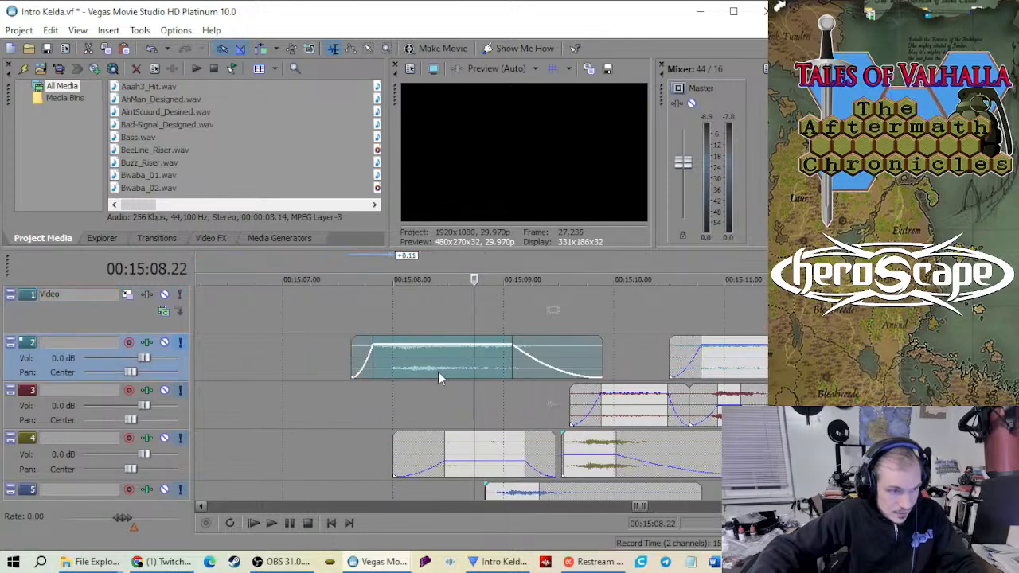
Move the first clip on track 2 out of the cluster and onto track 3, starting at about 00:15:13
{"action": "left_click_drag", "start_coordinate": [437, 372], "coordinate": [317, 368]}
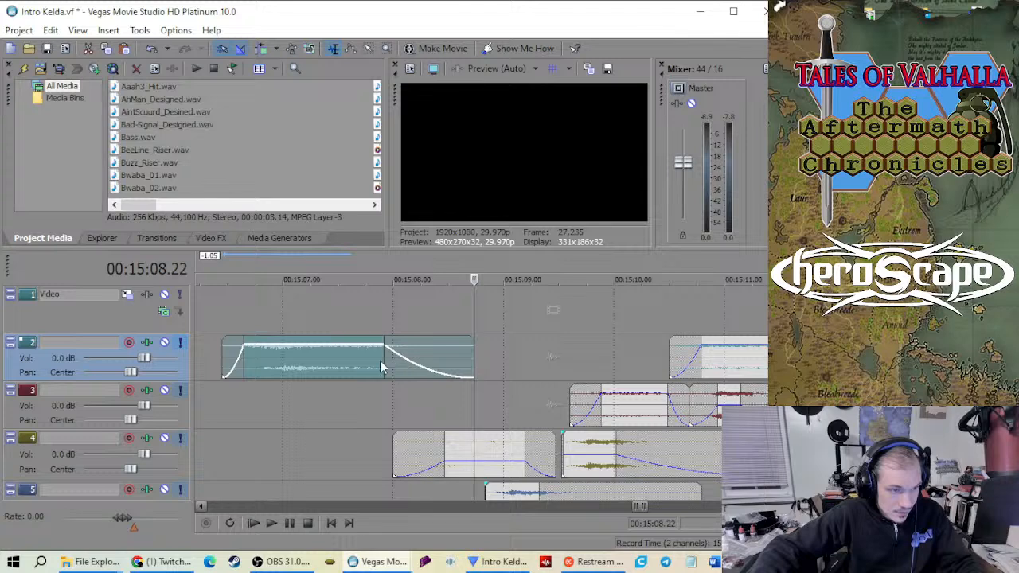
{"action": "mouse_move", "coordinate": [379, 362]}
{"action": "left_mouse_down"}
{"action": "mouse_move", "coordinate": [464, 371]}
{"action": "mouse_move", "coordinate": [365, 368]}
{"action": "left_mouse_up"}
{"action": "left_click", "coordinate": [357, 318]}
{"action": "scroll", "coordinate": [408, 380], "scroll_direction": "down", "scroll_amount": 4}
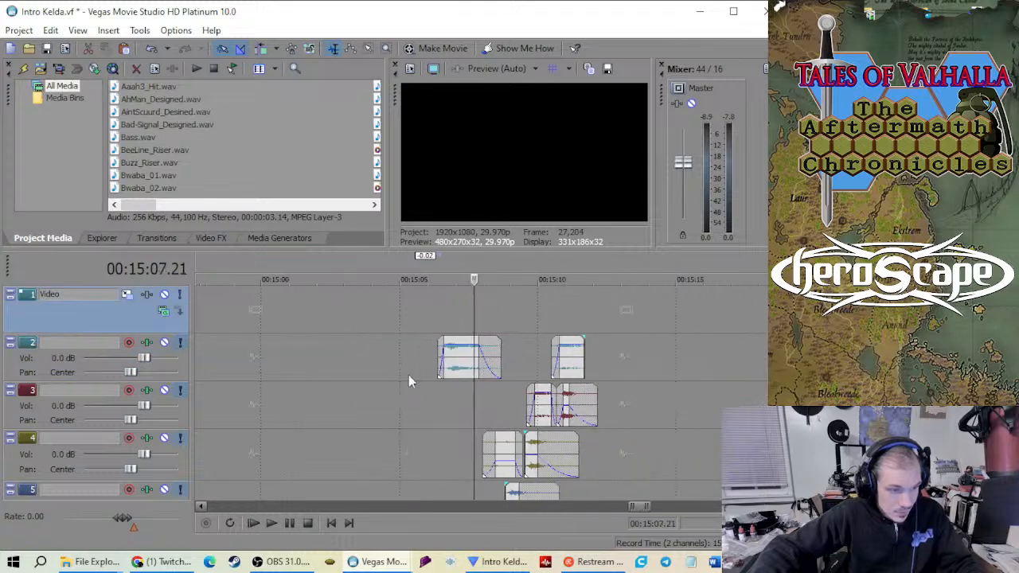
{"action": "left_click_drag", "start_coordinate": [455, 369], "coordinate": [766, 410]}
Try extending the end of the moved clip on track 3 by 2 seconds 23 frames and listen to it
{"action": "scroll", "coordinate": [641, 407], "scroll_direction": "up", "scroll_amount": 5}
{"action": "scroll", "coordinate": [565, 398], "scroll_direction": "down", "scroll_amount": 3}
{"action": "left_click_drag", "start_coordinate": [569, 405], "coordinate": [721, 415]}
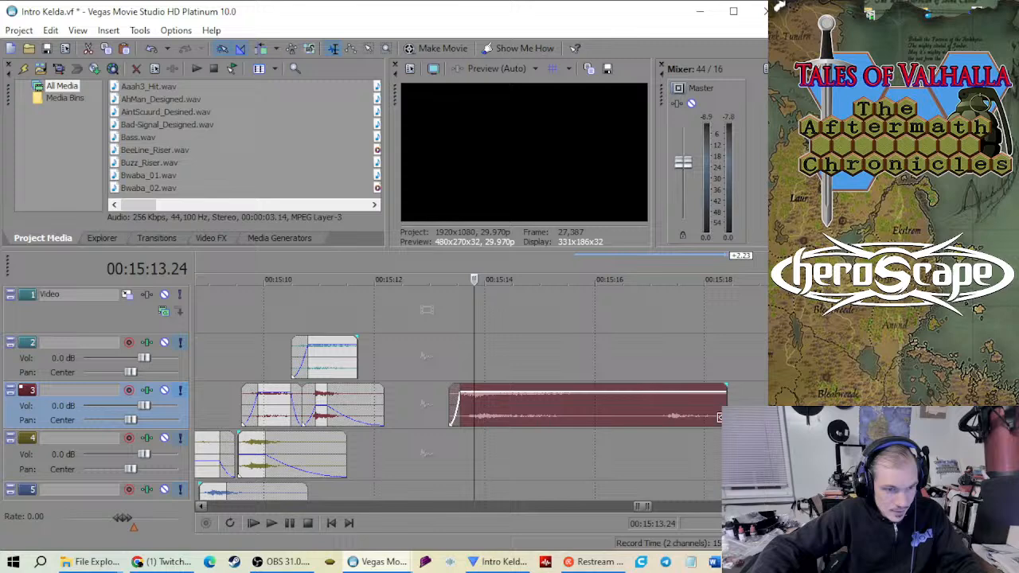
{"action": "left_click", "coordinate": [655, 381]}
{"action": "key", "text": "space"}
{"action": "scroll", "coordinate": [548, 382], "scroll_direction": "down", "scroll_amount": 2}
{"action": "scroll", "coordinate": [549, 383], "scroll_direction": "up", "scroll_amount": 3}
{"action": "key", "text": "space"}
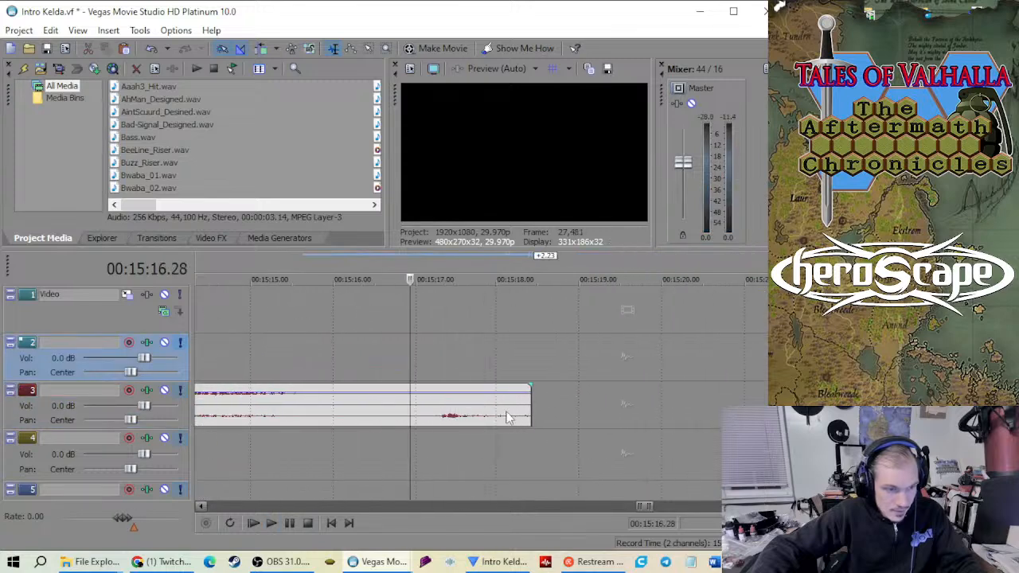
Shorten the end of the separated clip on track 3 by 2 seconds 27 frames
{"action": "scroll", "coordinate": [510, 418], "scroll_direction": "down", "scroll_amount": 1}
{"action": "left_click_drag", "start_coordinate": [550, 409], "coordinate": [371, 410]}
{"action": "left_click", "coordinate": [313, 377]}
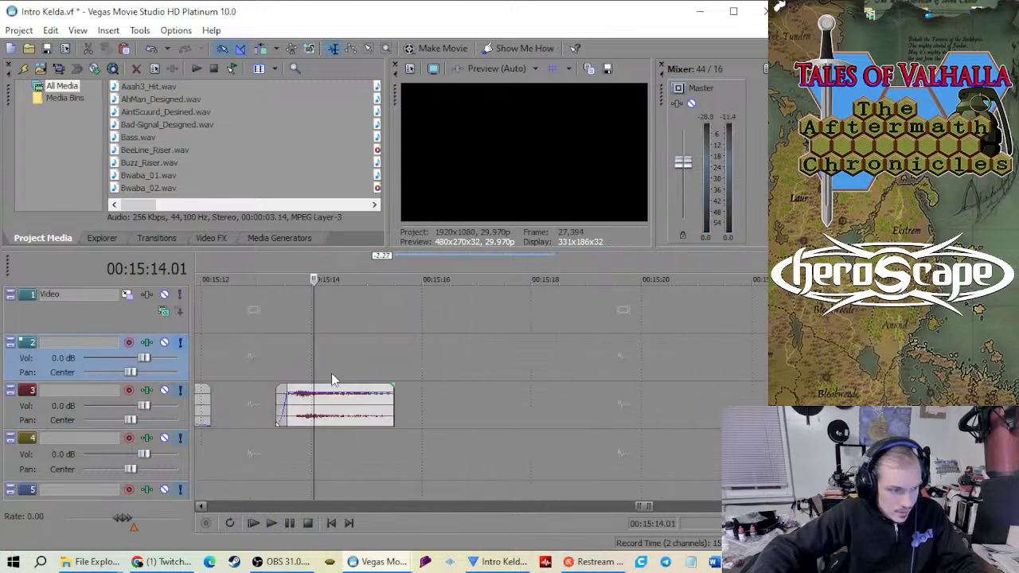
Check the event properties of the separated clip on track 3 near 00:15:14
{"action": "scroll", "coordinate": [331, 380], "scroll_direction": "up", "scroll_amount": 2}
{"action": "scroll", "coordinate": [433, 398], "scroll_direction": "down", "scroll_amount": 2}
{"action": "right_click", "coordinate": [459, 414]}
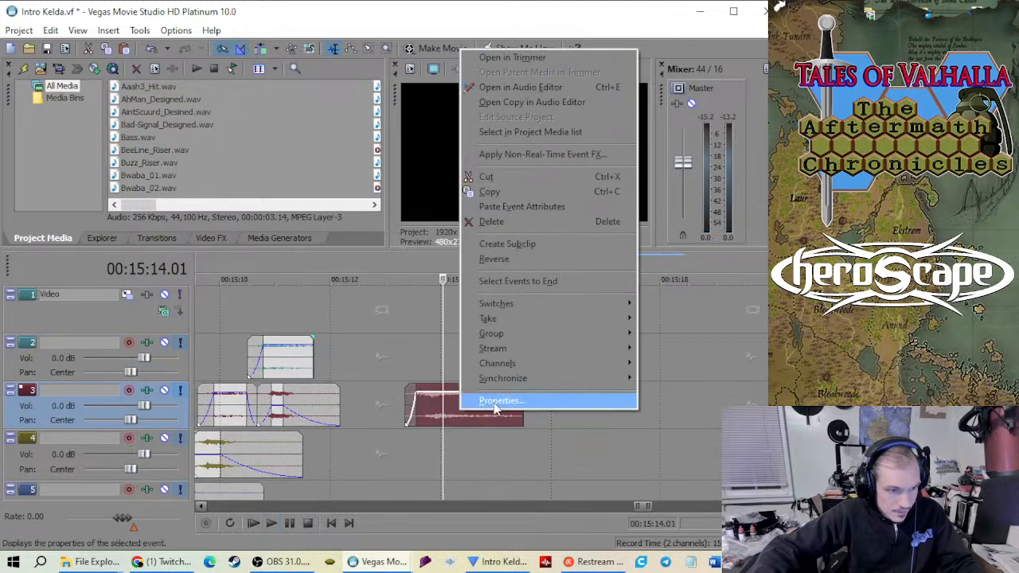
{"action": "left_click", "coordinate": [496, 401]}
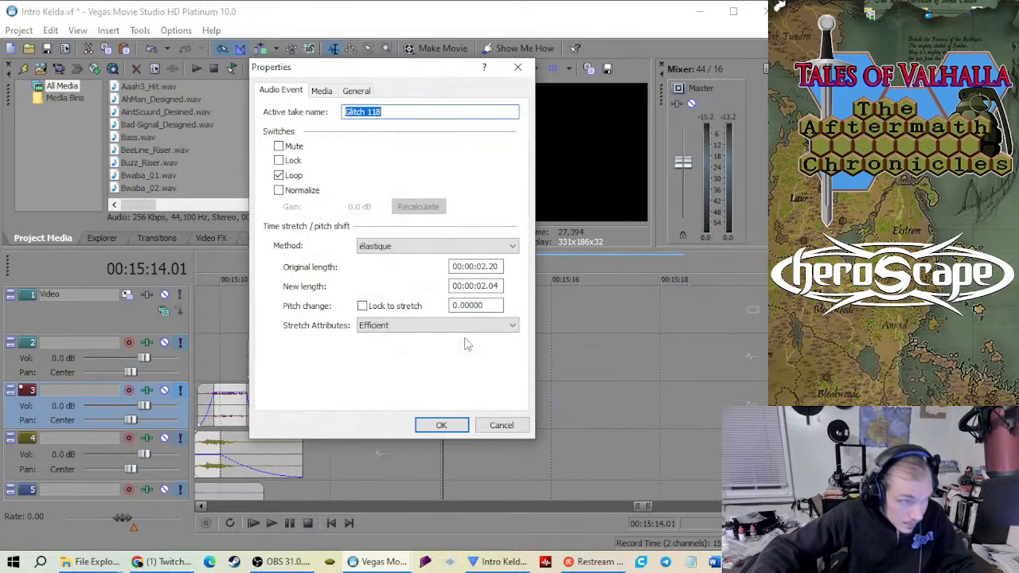
{"action": "left_click", "coordinate": [518, 69]}
Play the separated clip on track 3 from 00:15:13.15
{"action": "left_click", "coordinate": [432, 347]}
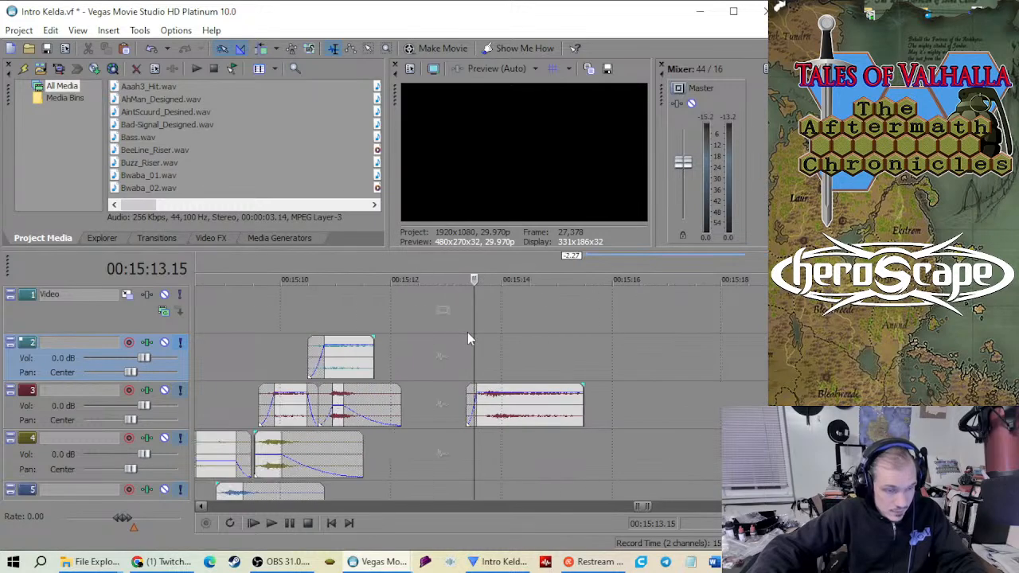
{"action": "key", "text": "space"}
{"action": "scroll", "coordinate": [450, 332], "scroll_direction": "down", "scroll_amount": 1}
{"action": "key", "text": "space"}
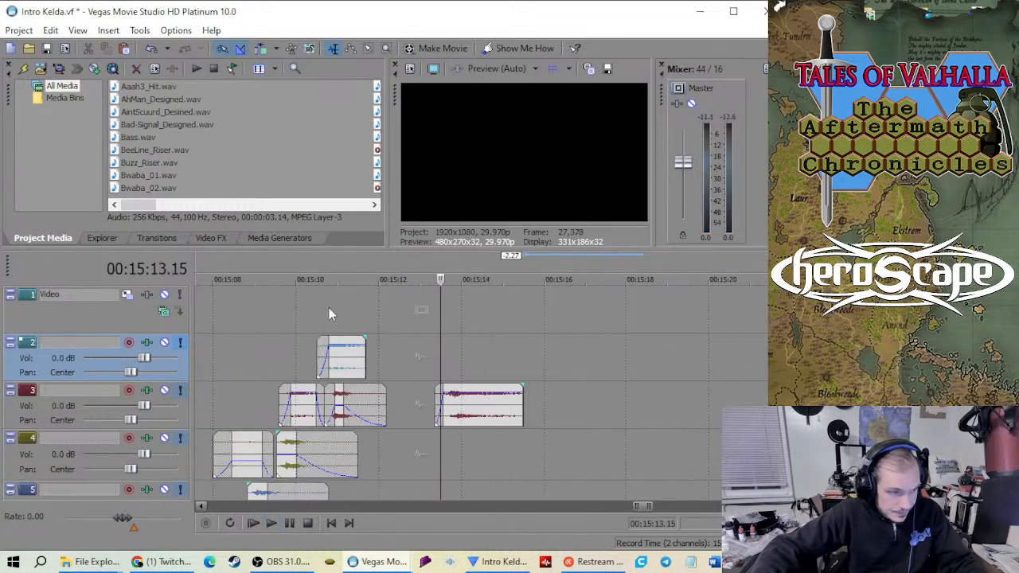
Play the end of the effects cluster from 00:15:10.20
{"action": "left_click", "coordinate": [327, 308]}
{"action": "scroll", "coordinate": [354, 314], "scroll_direction": "up", "scroll_amount": 4}
{"action": "key", "text": "space"}
{"action": "scroll", "coordinate": [385, 322], "scroll_direction": "down", "scroll_amount": 1}
{"action": "key", "text": "space"}
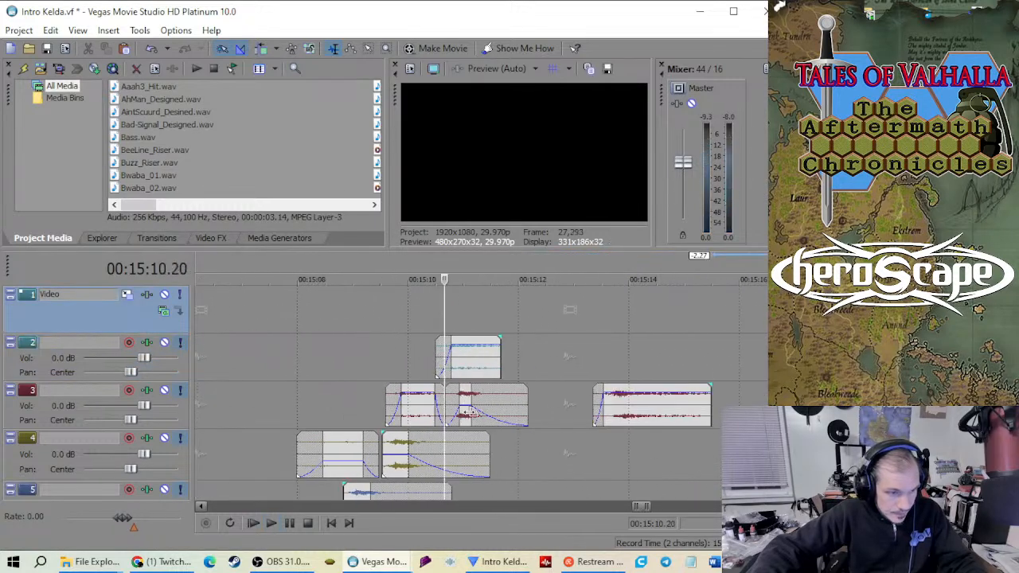
Check the event properties of the second clip on track 3 within the cluster
{"action": "right_click", "coordinate": [466, 404]}
{"action": "left_click", "coordinate": [489, 387]}
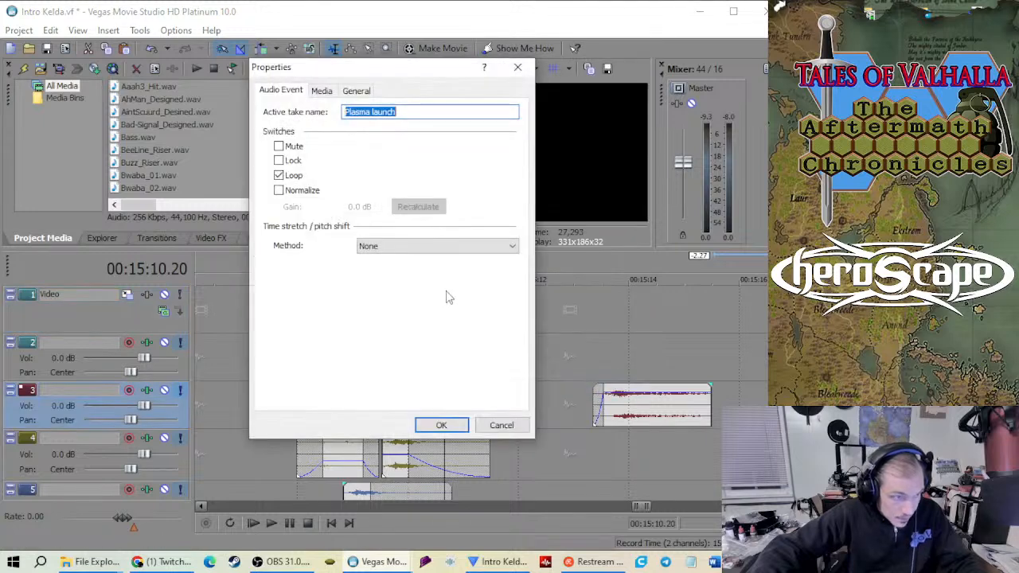
{"action": "key", "text": "Escape"}
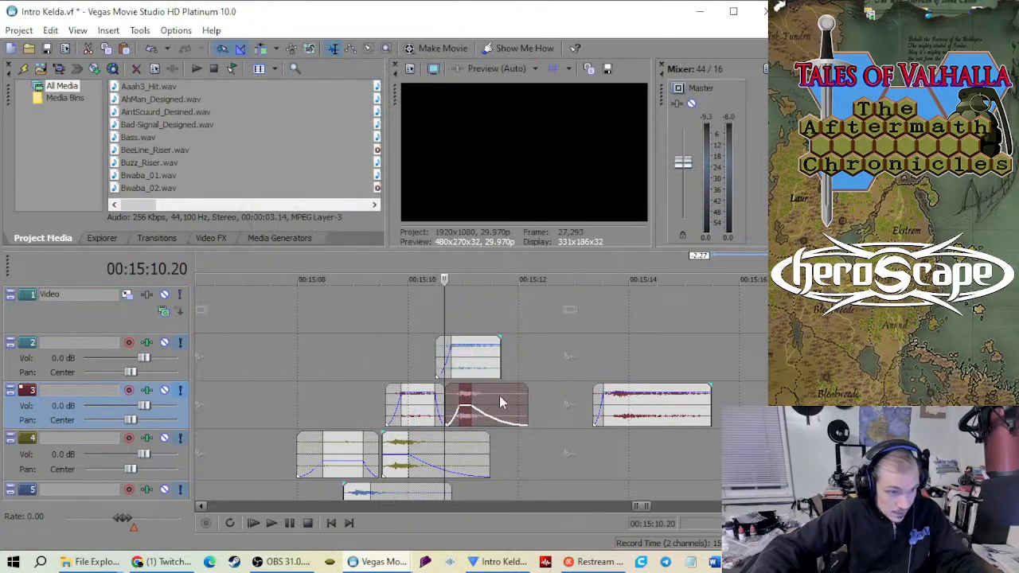
Move the Plasma launch clip on track 3 earlier by 6 seconds 11 frames, out of the cluster, and replay the cluster from 00:15:09.18
{"action": "scroll", "coordinate": [499, 395], "scroll_direction": "down", "scroll_amount": 2}
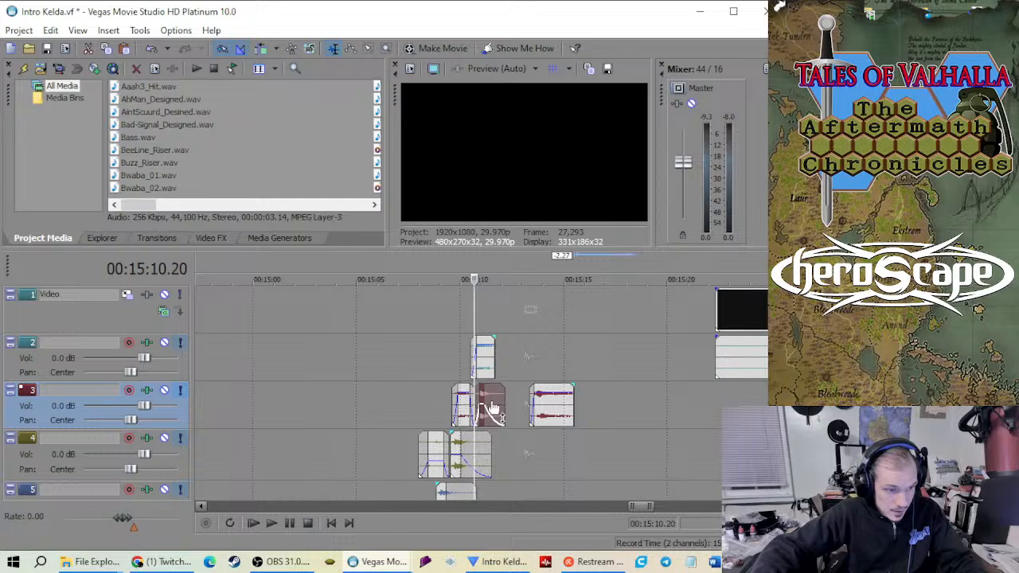
{"action": "left_click_drag", "start_coordinate": [488, 405], "coordinate": [357, 405]}
{"action": "left_click", "coordinate": [450, 371]}
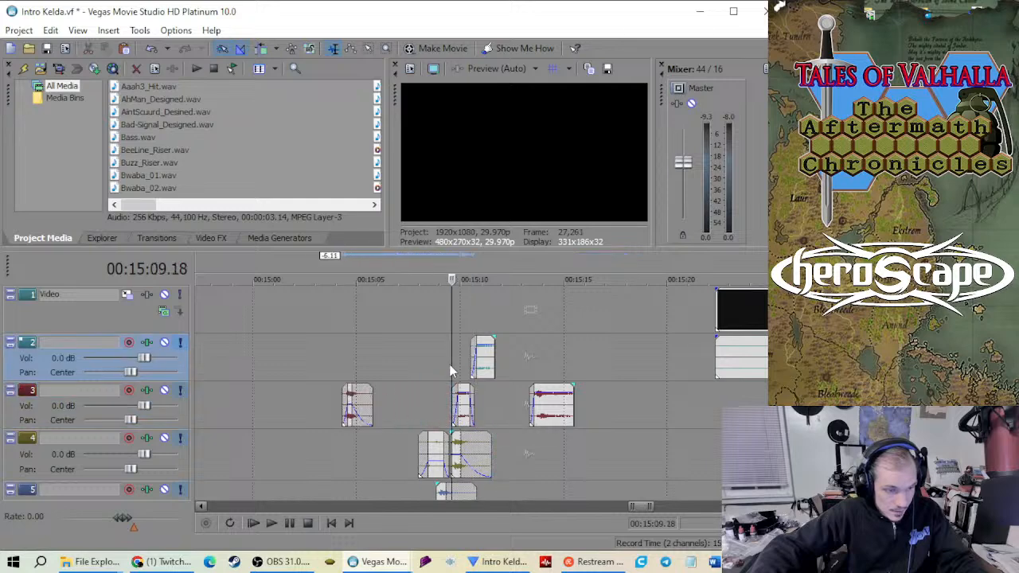
{"action": "scroll", "coordinate": [484, 366], "scroll_direction": "up", "scroll_amount": 2}
{"action": "key", "text": "space"}
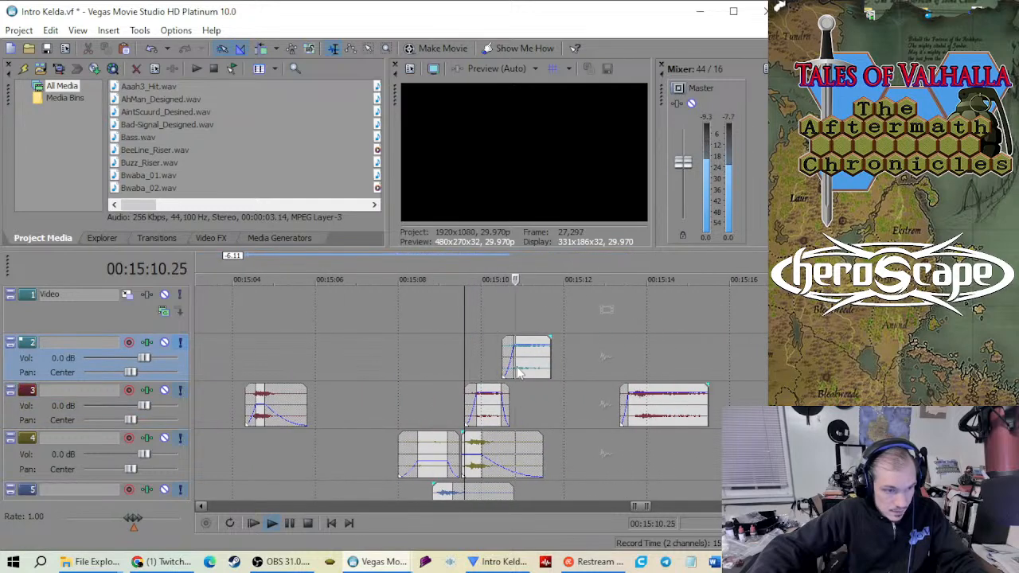
{"action": "key", "text": "space"}
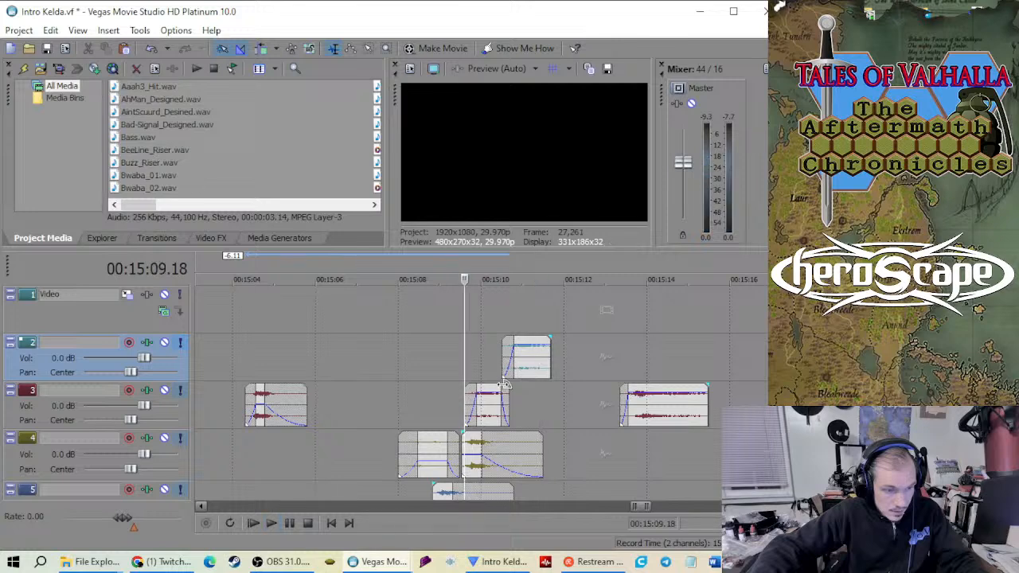
Replay the separated Glitch 118 clip on track 3 from just before 00:15:14
{"action": "left_click", "coordinate": [606, 355]}
{"action": "left_click", "coordinate": [636, 346]}
{"action": "key", "text": "space"}
{"action": "scroll", "coordinate": [534, 351], "scroll_direction": "up", "scroll_amount": 3}
{"action": "scroll", "coordinate": [510, 350], "scroll_direction": "down", "scroll_amount": 3}
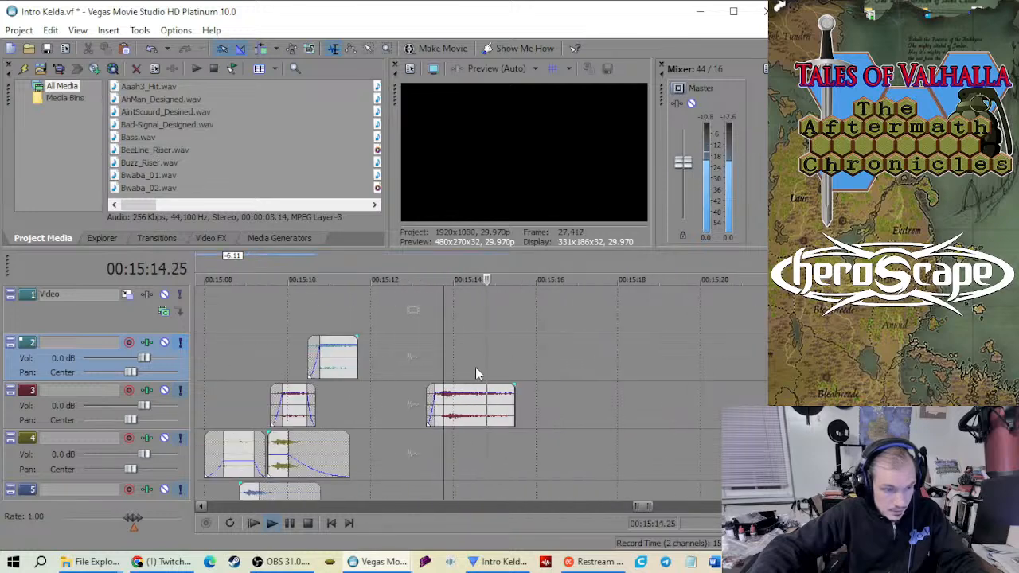
{"action": "key", "text": "space"}
Play the remaining effects cluster from 00:15:08.25
{"action": "scroll", "coordinate": [351, 411], "scroll_direction": "down", "scroll_amount": 4}
{"action": "left_click", "coordinate": [382, 410]}
{"action": "scroll", "coordinate": [384, 419], "scroll_direction": "up", "scroll_amount": 3}
{"action": "key", "text": "space"}
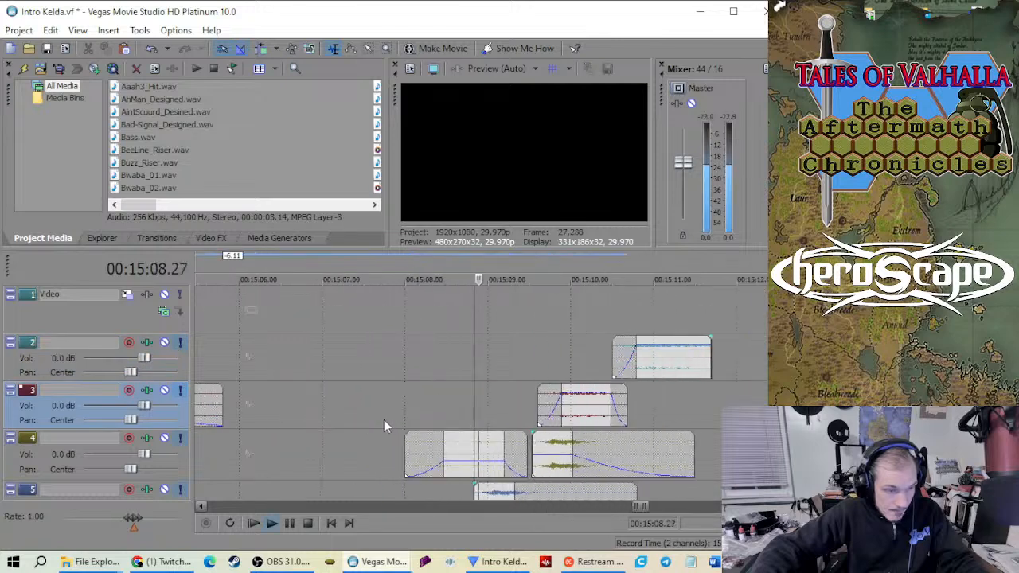
{"action": "key", "text": "space"}
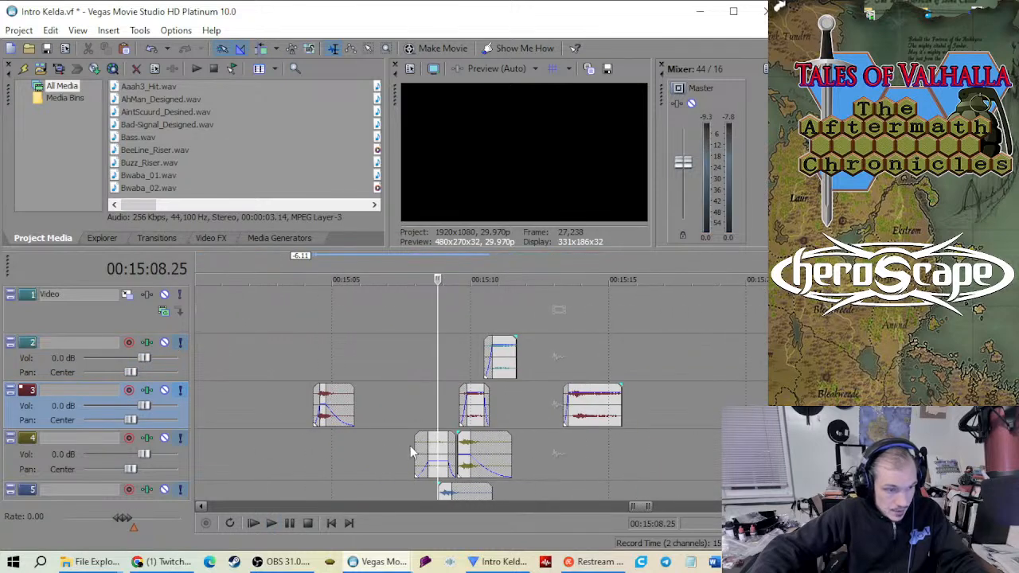
Check the event properties of both clips on track 4 in the cluster
{"action": "scroll", "coordinate": [446, 457], "scroll_direction": "up", "scroll_amount": 2}
{"action": "right_click", "coordinate": [557, 471]}
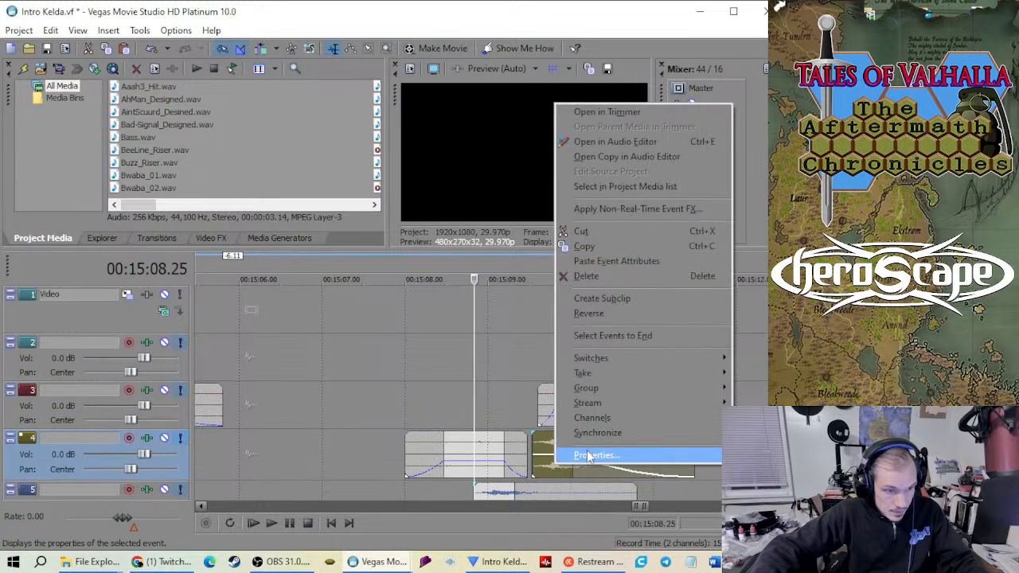
{"action": "left_click", "coordinate": [591, 455]}
{"action": "left_click", "coordinate": [517, 68]}
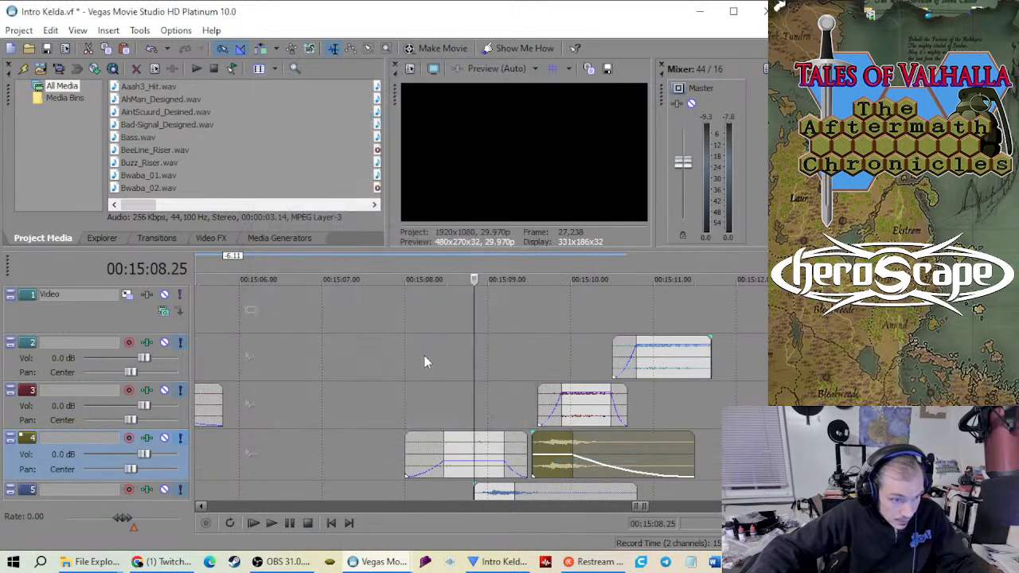
{"action": "right_click", "coordinate": [466, 453]}
{"action": "left_click", "coordinate": [489, 438]}
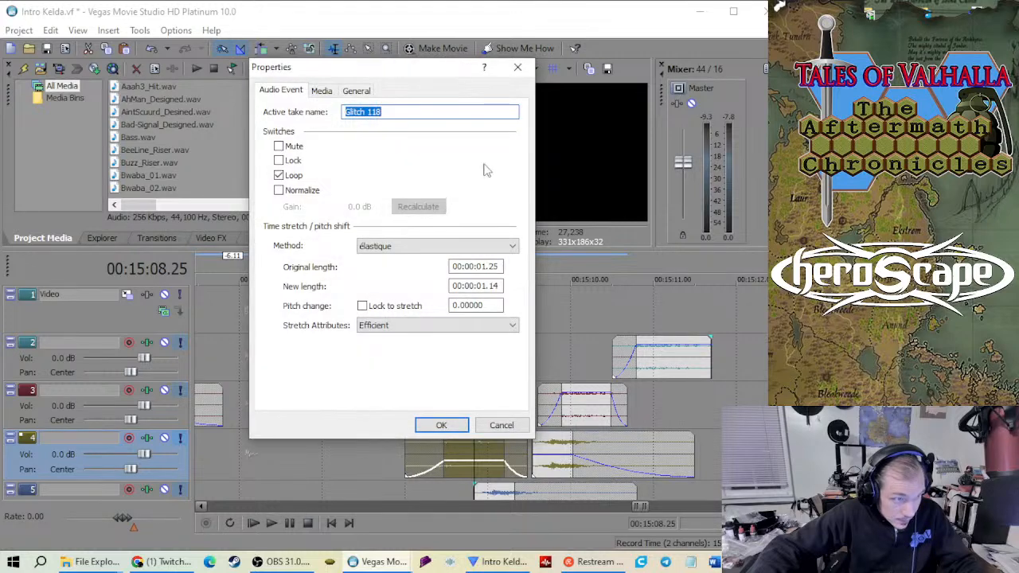
{"action": "left_click", "coordinate": [517, 69]}
Toggle the Mute switch of the video clip on track 1 that follows the effects cluster
{"action": "scroll", "coordinate": [554, 396], "scroll_direction": "down", "scroll_amount": 3}
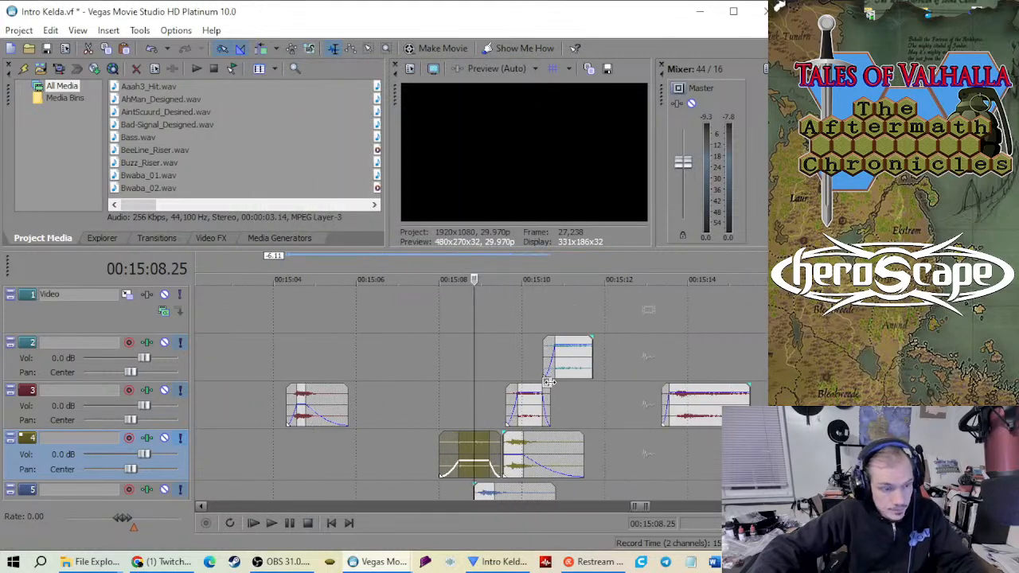
{"action": "scroll", "coordinate": [549, 385], "scroll_direction": "down", "scroll_amount": 3}
{"action": "scroll", "coordinate": [593, 412], "scroll_direction": "down", "scroll_amount": 2}
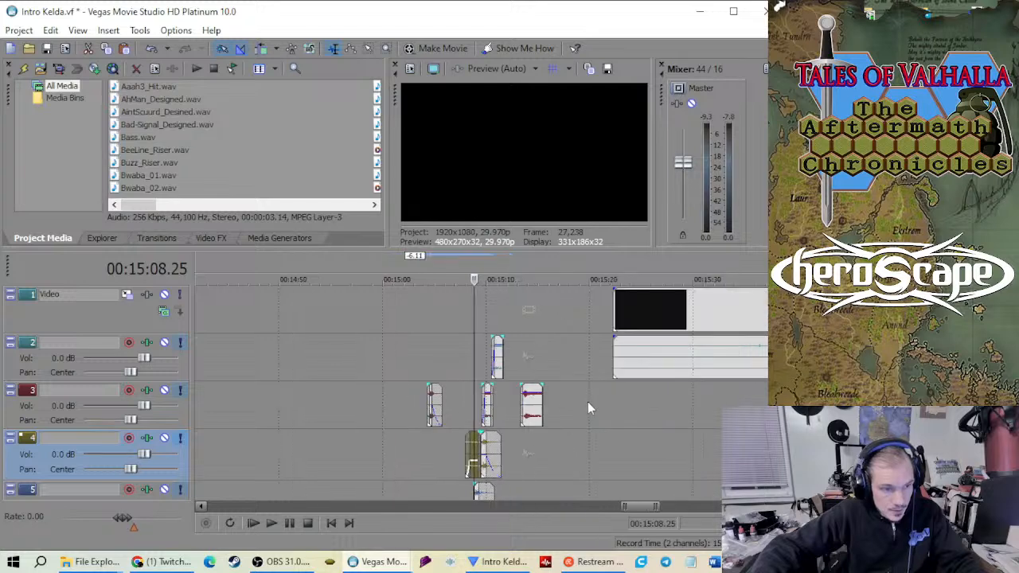
{"action": "scroll", "coordinate": [595, 409], "scroll_direction": "down", "scroll_amount": 2}
{"action": "scroll", "coordinate": [631, 391], "scroll_direction": "down", "scroll_amount": 3}
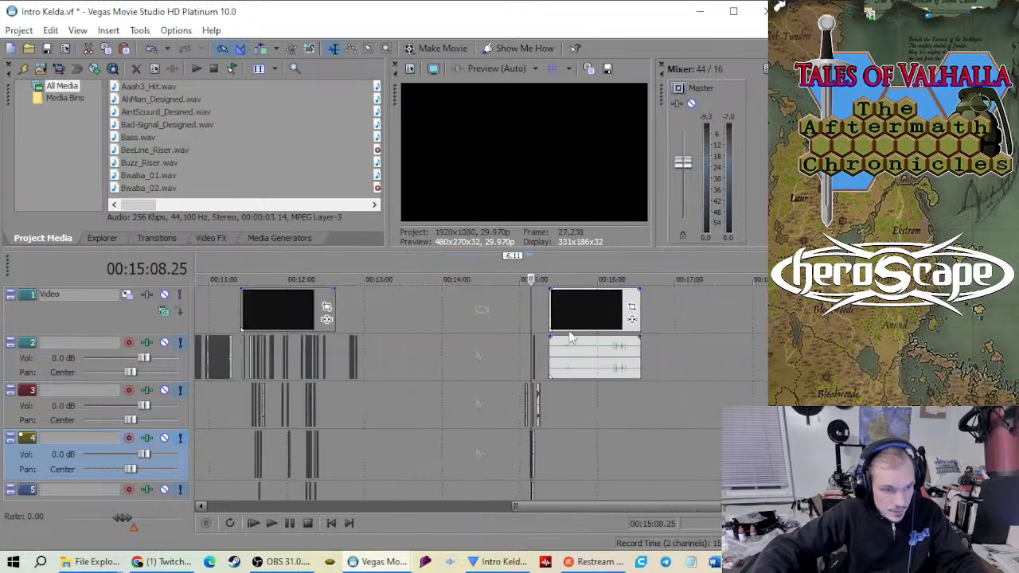
{"action": "right_click", "coordinate": [593, 312]}
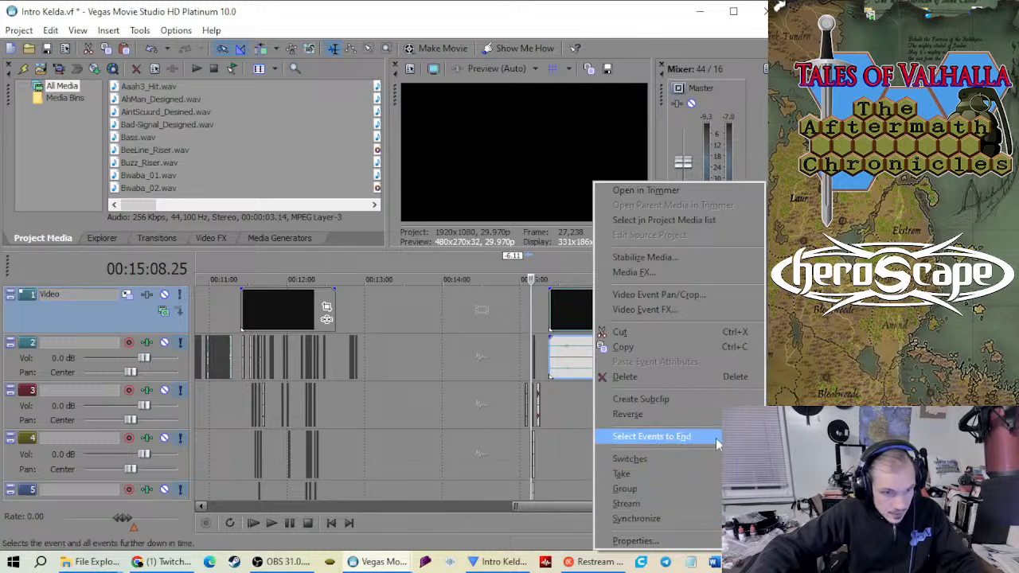
{"action": "mouse_move", "coordinate": [706, 460]}
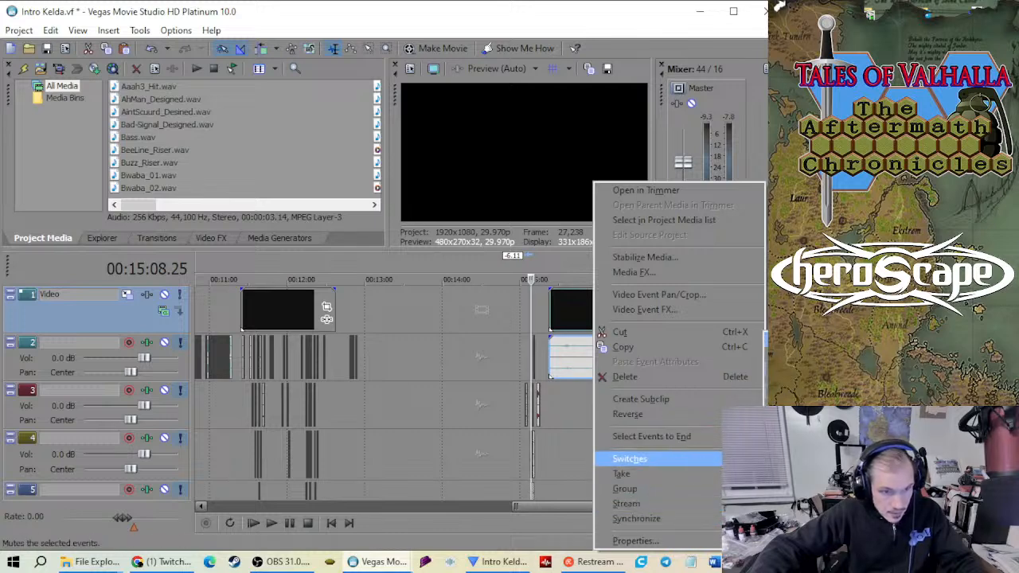
{"action": "left_click", "coordinate": [795, 355]}
Play the video's forest scene from 00:15:41.24
{"action": "left_click", "coordinate": [550, 408]}
{"action": "scroll", "coordinate": [553, 404], "scroll_direction": "up", "scroll_amount": 5}
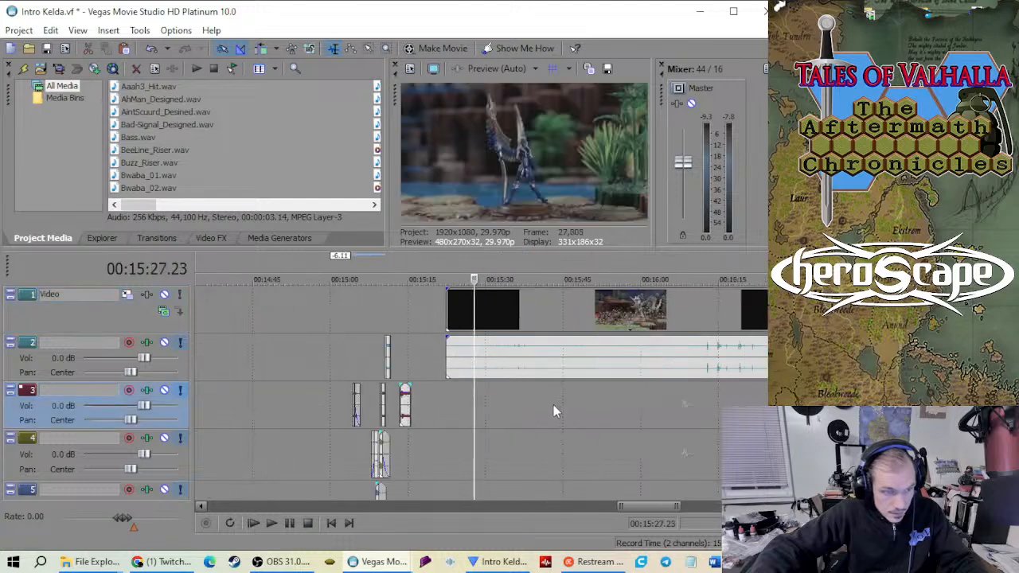
{"action": "left_click", "coordinate": [546, 406]}
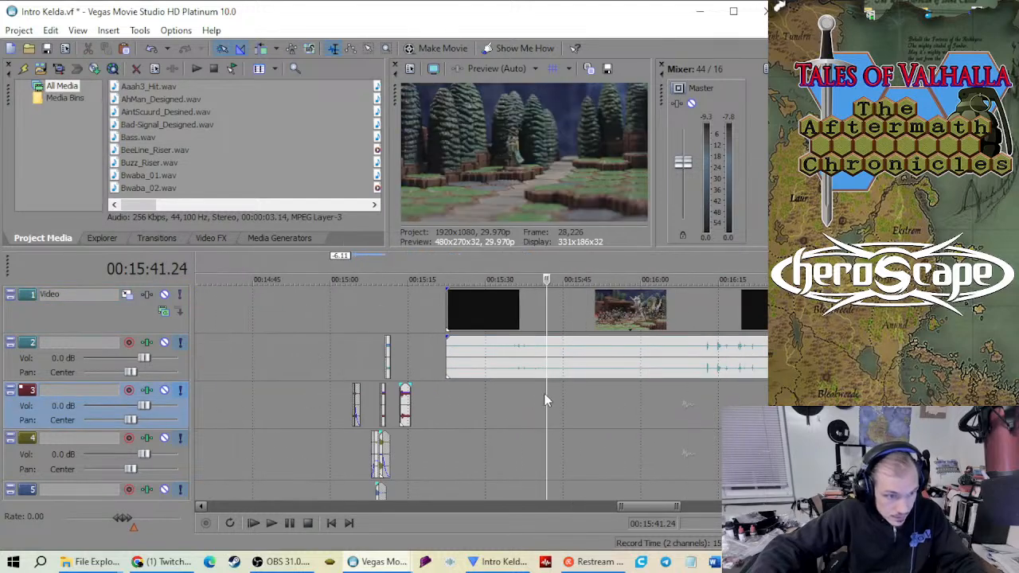
{"action": "key", "text": "space"}
{"action": "scroll", "coordinate": [515, 398], "scroll_direction": "up", "scroll_amount": 3}
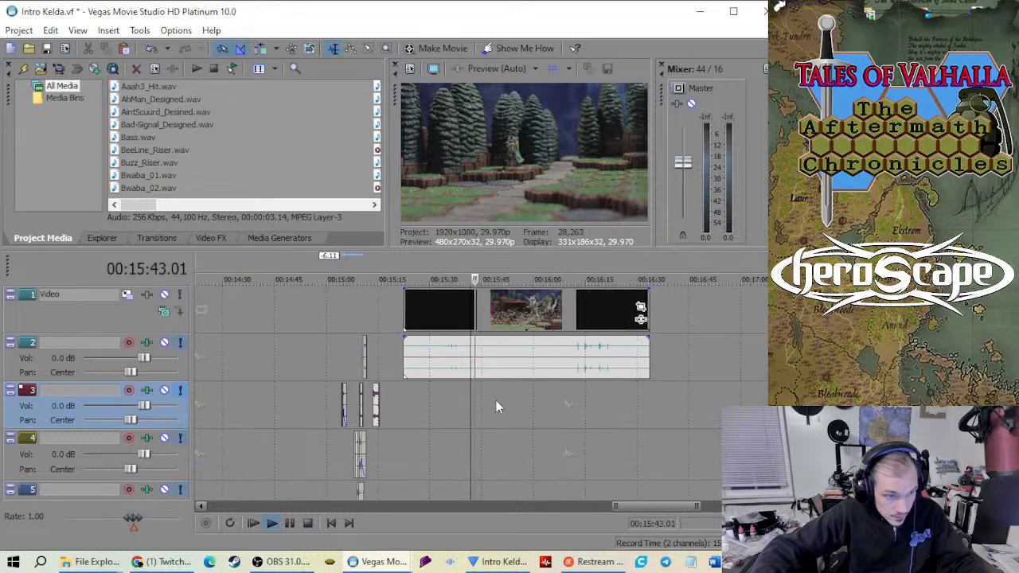
{"action": "scroll", "coordinate": [463, 397], "scroll_direction": "down", "scroll_amount": 3}
{"action": "key", "text": "space"}
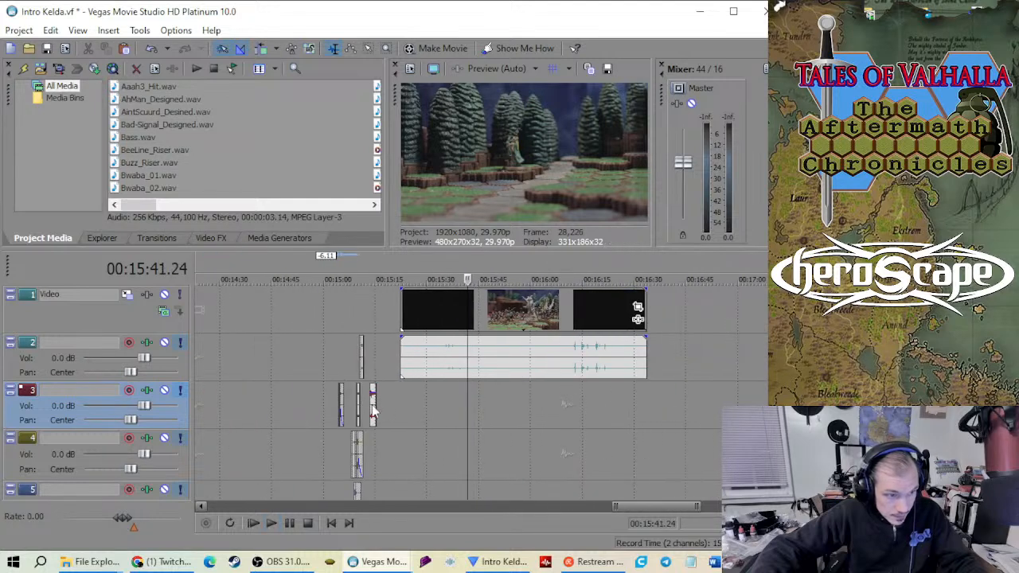
Move the last effect clip on track 3 under the video's forest scene, starting at about 00:15:45, and play from 00:15:41.24
{"action": "left_click_drag", "start_coordinate": [374, 411], "coordinate": [479, 411]}
{"action": "scroll", "coordinate": [480, 411], "scroll_direction": "up", "scroll_amount": 3}
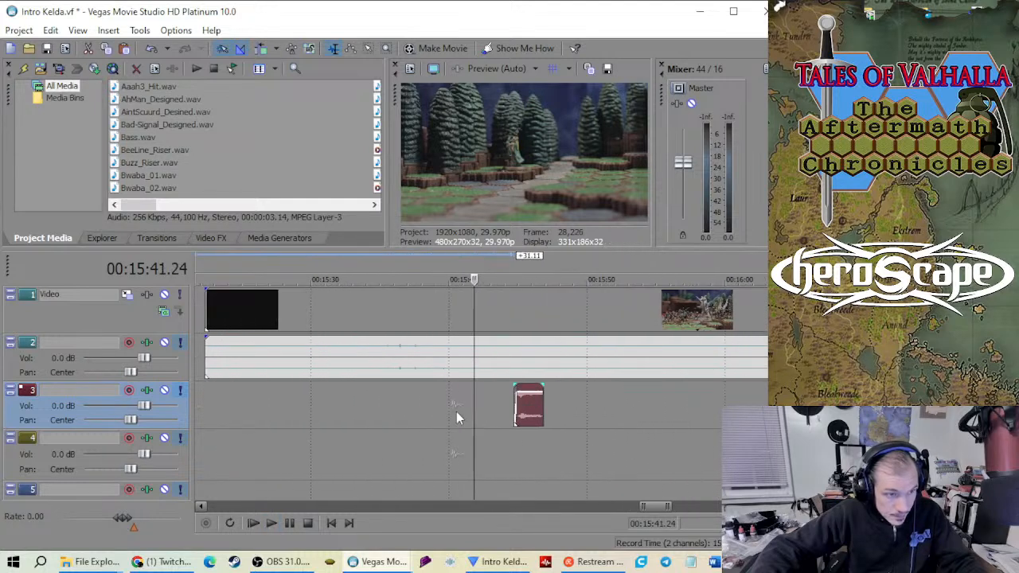
{"action": "key", "text": "space"}
{"action": "scroll", "coordinate": [487, 402], "scroll_direction": "up", "scroll_amount": 3}
{"action": "scroll", "coordinate": [488, 407], "scroll_direction": "down", "scroll_amount": 3}
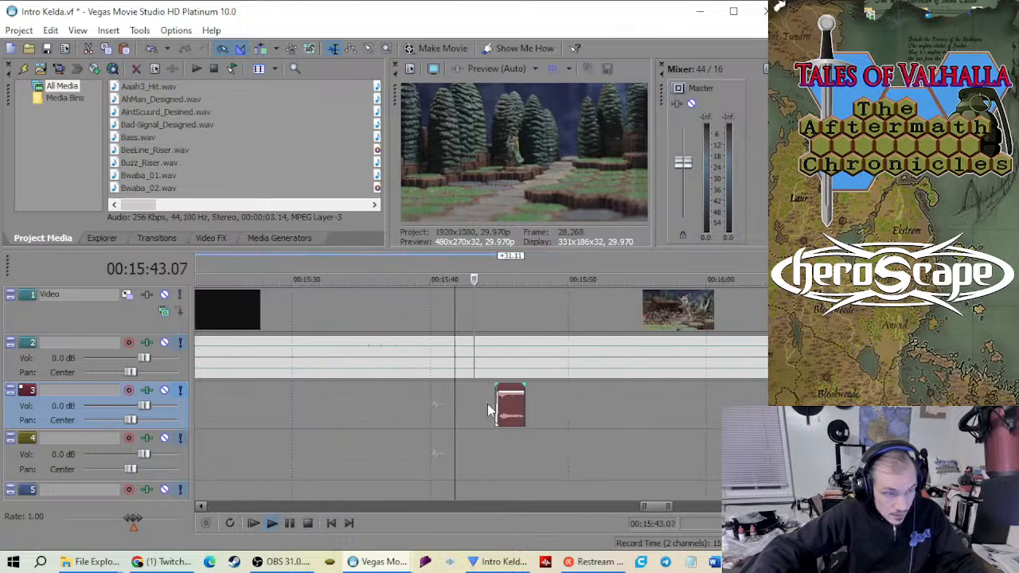
{"action": "scroll", "coordinate": [487, 403], "scroll_direction": "down", "scroll_amount": 3}
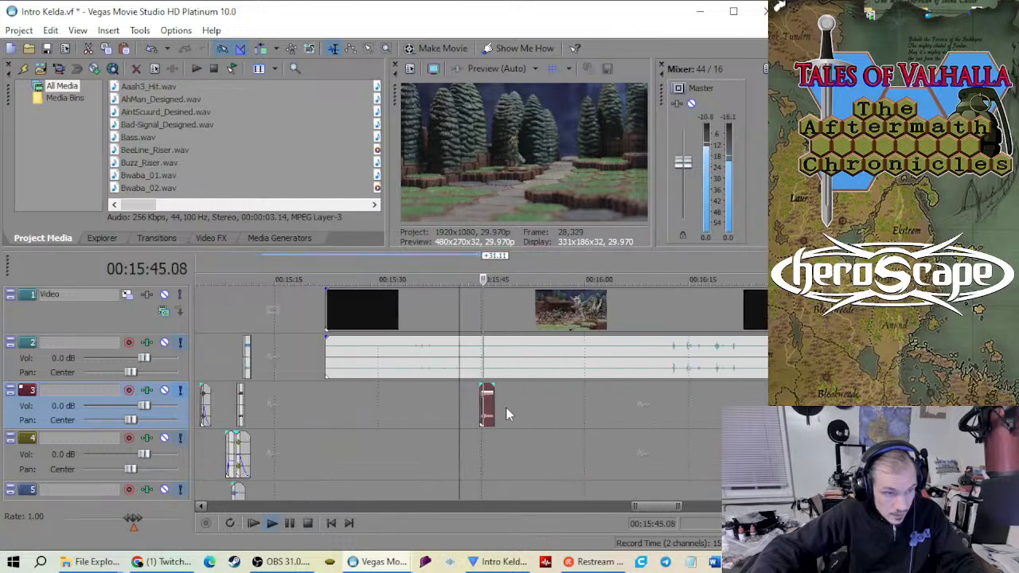
Play the video from about 00:15:53 and again from 00:15:47.15, just after the effect clip on track 3
{"action": "scroll", "coordinate": [507, 412], "scroll_direction": "up", "scroll_amount": 3}
{"action": "scroll", "coordinate": [507, 412], "scroll_direction": "down", "scroll_amount": 3}
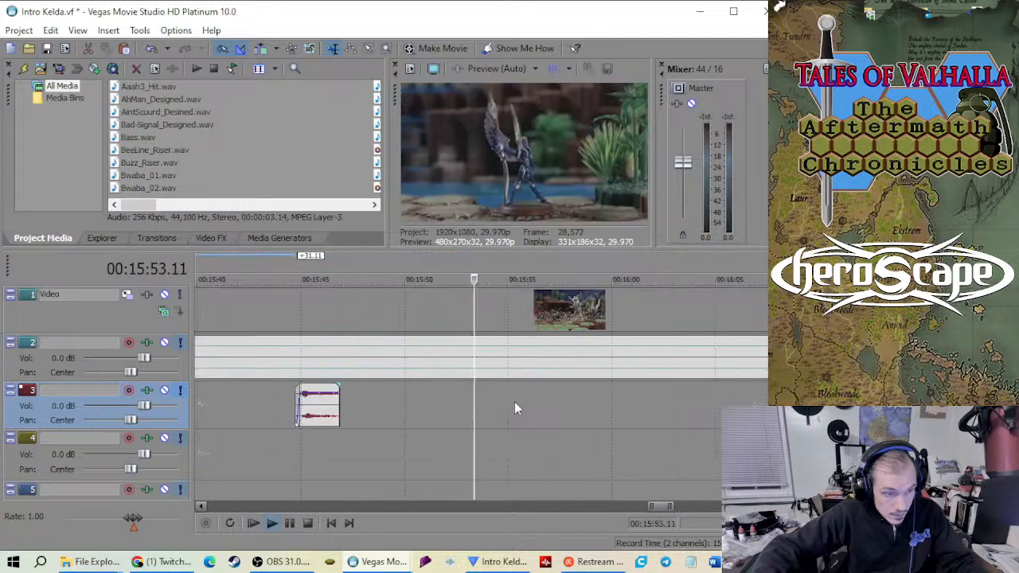
{"action": "scroll", "coordinate": [512, 401], "scroll_direction": "down", "scroll_amount": 3}
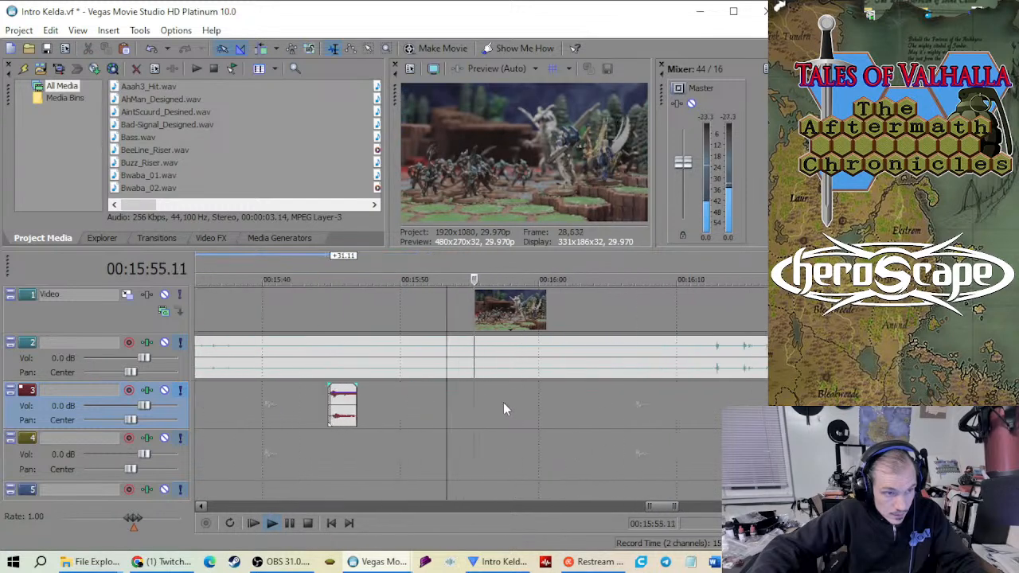
{"action": "key", "text": "space"}
{"action": "left_click", "coordinate": [374, 404]}
{"action": "scroll", "coordinate": [389, 408], "scroll_direction": "up", "scroll_amount": 3}
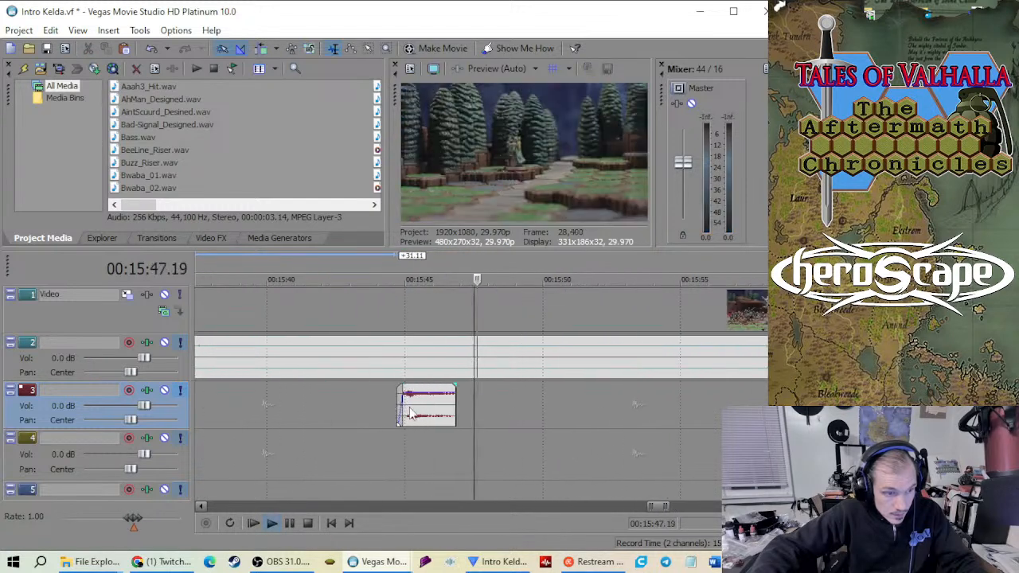
{"action": "scroll", "coordinate": [443, 411], "scroll_direction": "down", "scroll_amount": 3}
{"action": "key", "text": "space"}
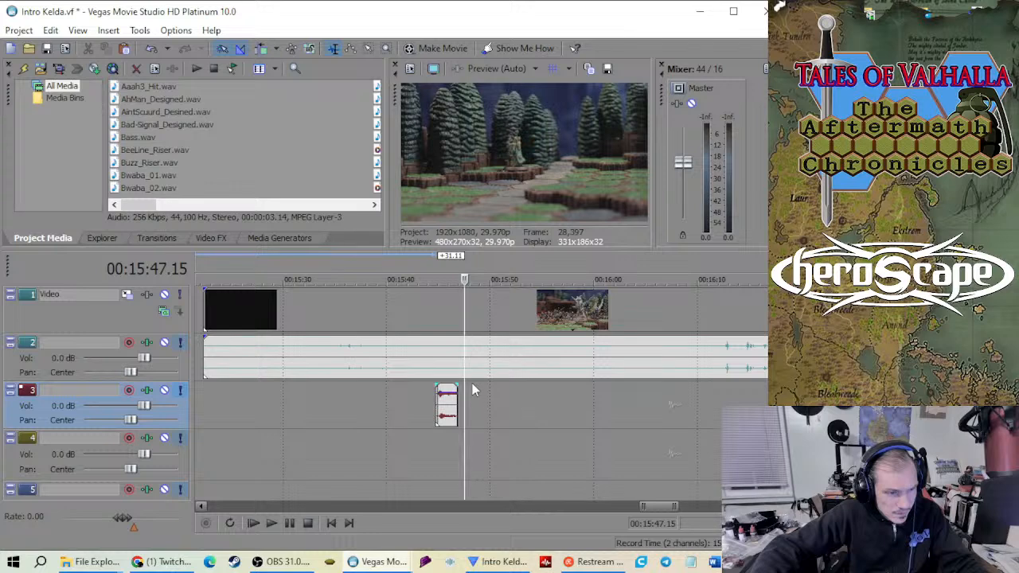
Place the cursor at 00:15:37.16 on the blue energy flash and move the track 3 effect clip there, starting at about 00:15:37
{"action": "left_click_drag", "start_coordinate": [466, 393], "coordinate": [360, 394]}
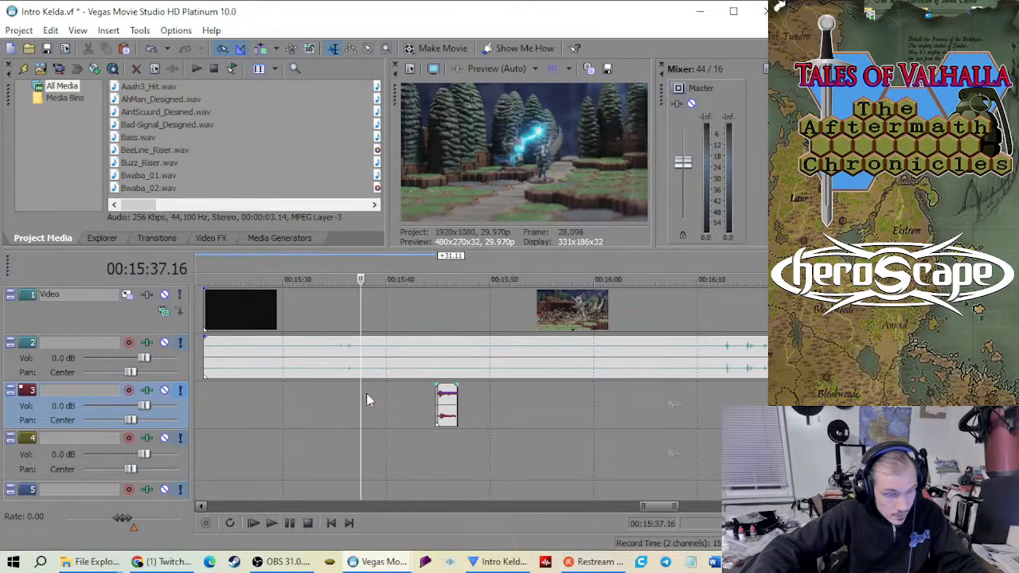
{"action": "scroll", "coordinate": [466, 422], "scroll_direction": "up", "scroll_amount": 3}
{"action": "scroll", "coordinate": [467, 421], "scroll_direction": "down", "scroll_amount": 3}
{"action": "left_click_drag", "start_coordinate": [591, 416], "coordinate": [483, 413]}
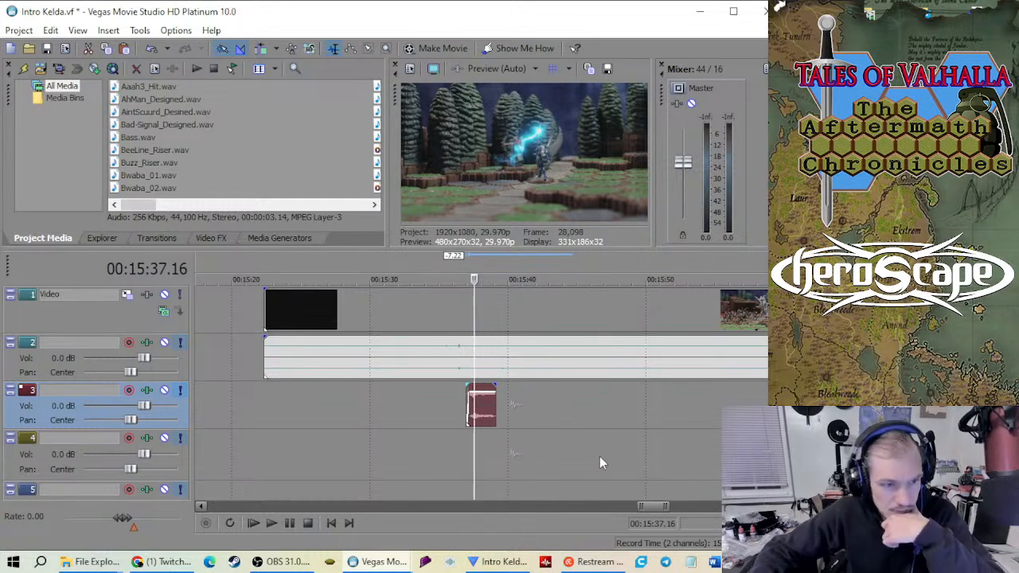
Scrub through the video's battle scene between 00:15:55.09 and 00:15:56.22 to examine its frames
{"action": "left_click", "coordinate": [720, 434]}
{"action": "scroll", "coordinate": [558, 427], "scroll_direction": "up", "scroll_amount": 3}
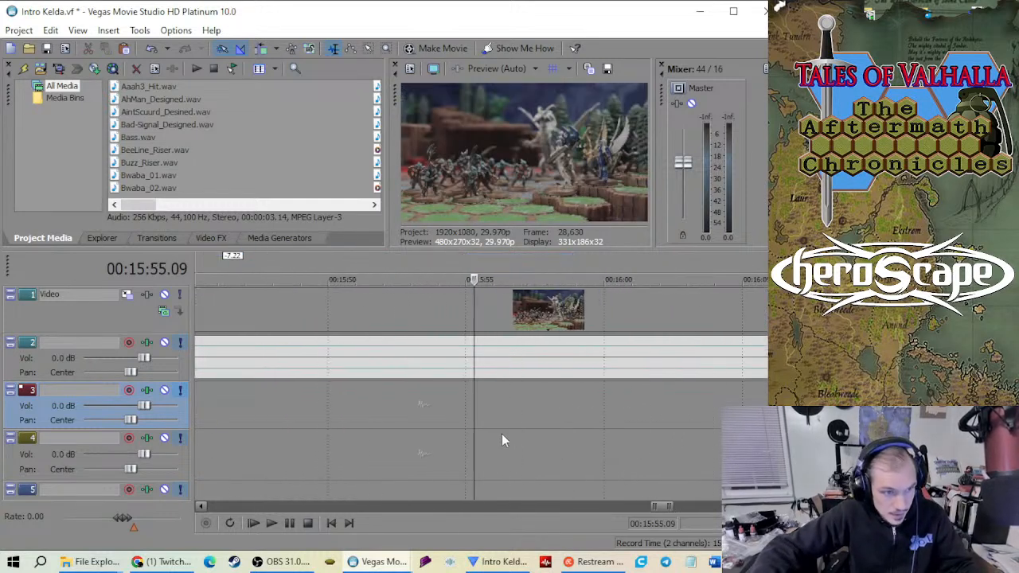
{"action": "left_click", "coordinate": [513, 407]}
{"action": "left_click", "coordinate": [509, 401]}
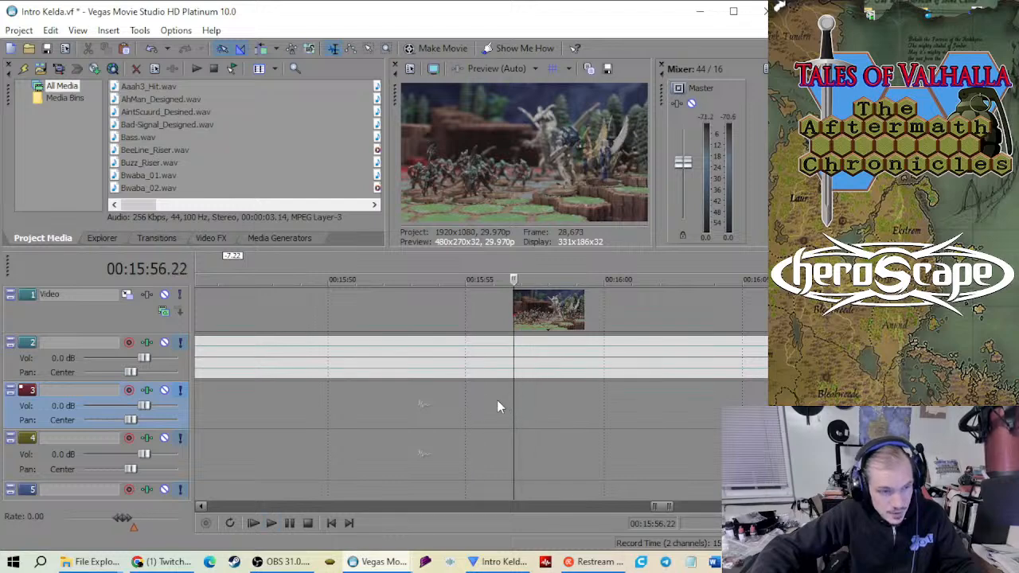
{"action": "left_click", "coordinate": [485, 400]}
{"action": "scroll", "coordinate": [485, 402], "scroll_direction": "down", "scroll_amount": 3}
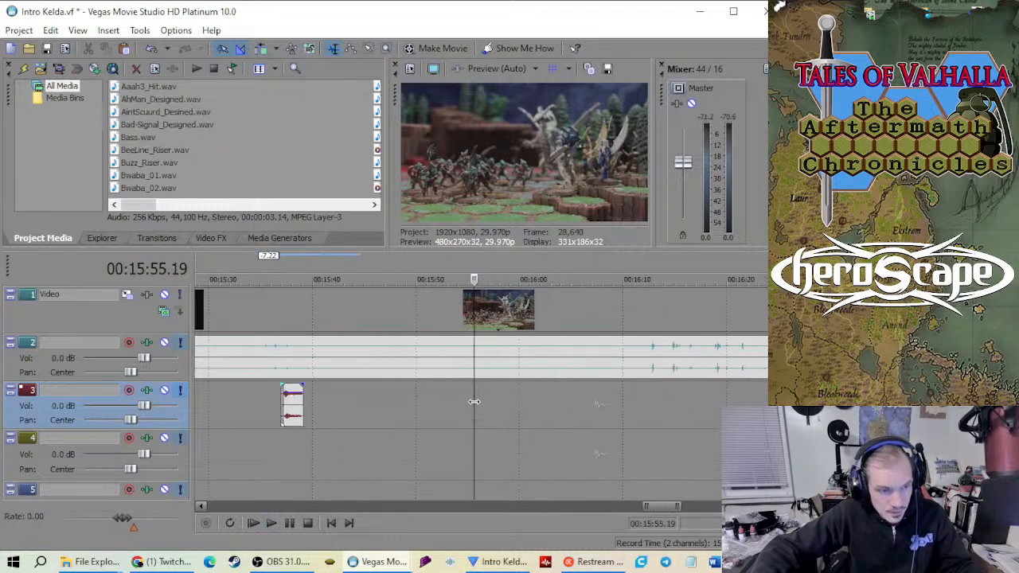
{"action": "left_click_drag", "start_coordinate": [473, 402], "coordinate": [512, 401]}
{"action": "mouse_move", "coordinate": [488, 407]}
{"action": "left_mouse_down"}
{"action": "mouse_move", "coordinate": [444, 407]}
{"action": "mouse_move", "coordinate": [475, 409]}
{"action": "left_mouse_up"}
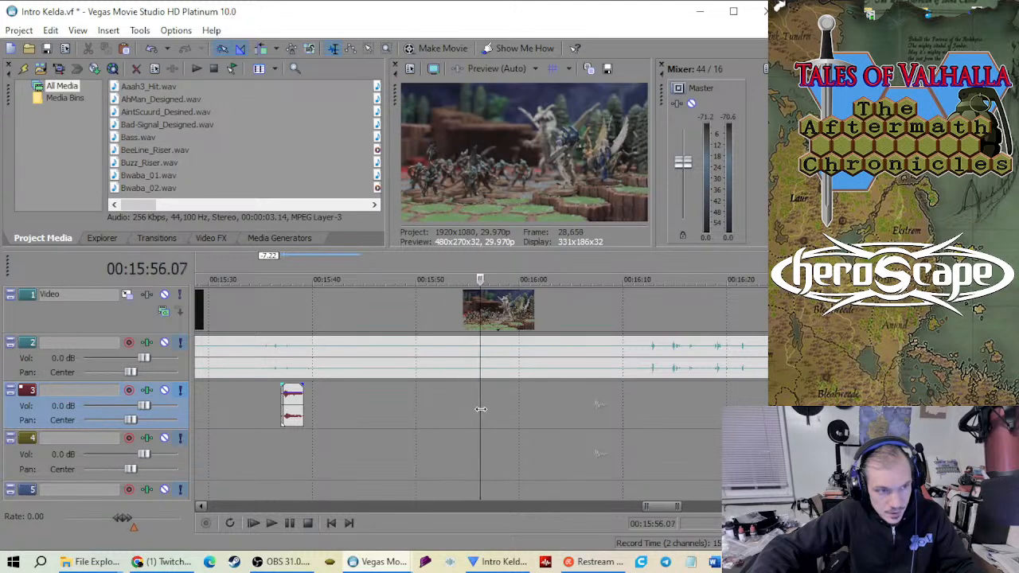
{"action": "scroll", "coordinate": [462, 417], "scroll_direction": "up", "scroll_amount": 4}
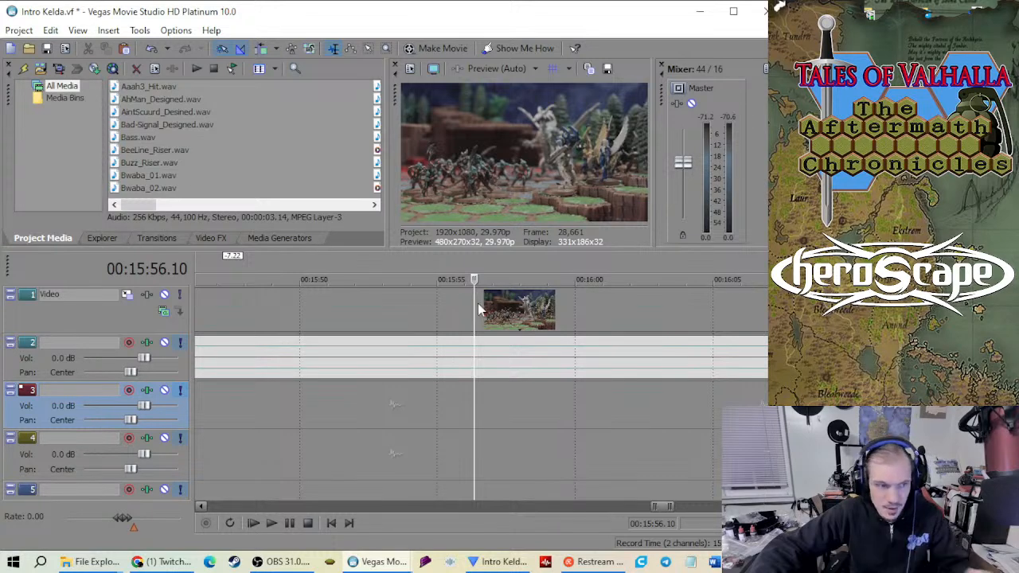
{"action": "scroll", "coordinate": [475, 393], "scroll_direction": "down", "scroll_amount": 1}
Locate the start of the effect clip on track 3 and play it against the forest scene from 00:15:35.25
{"action": "left_click", "coordinate": [385, 377]}
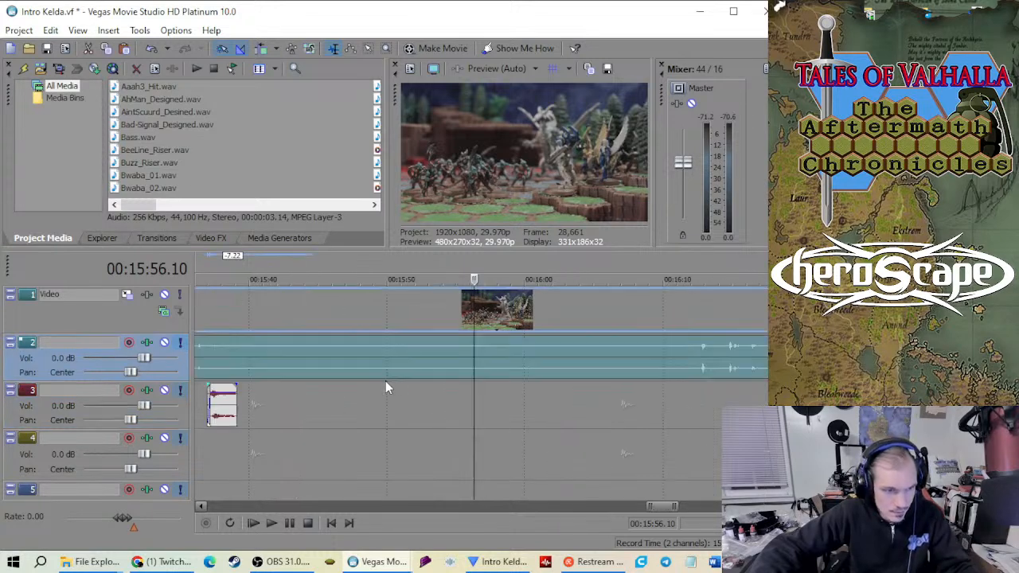
{"action": "left_click", "coordinate": [339, 404]}
{"action": "scroll", "coordinate": [342, 405], "scroll_direction": "down", "scroll_amount": 2}
{"action": "left_click", "coordinate": [440, 434]}
{"action": "scroll", "coordinate": [440, 434], "scroll_direction": "up", "scroll_amount": 4}
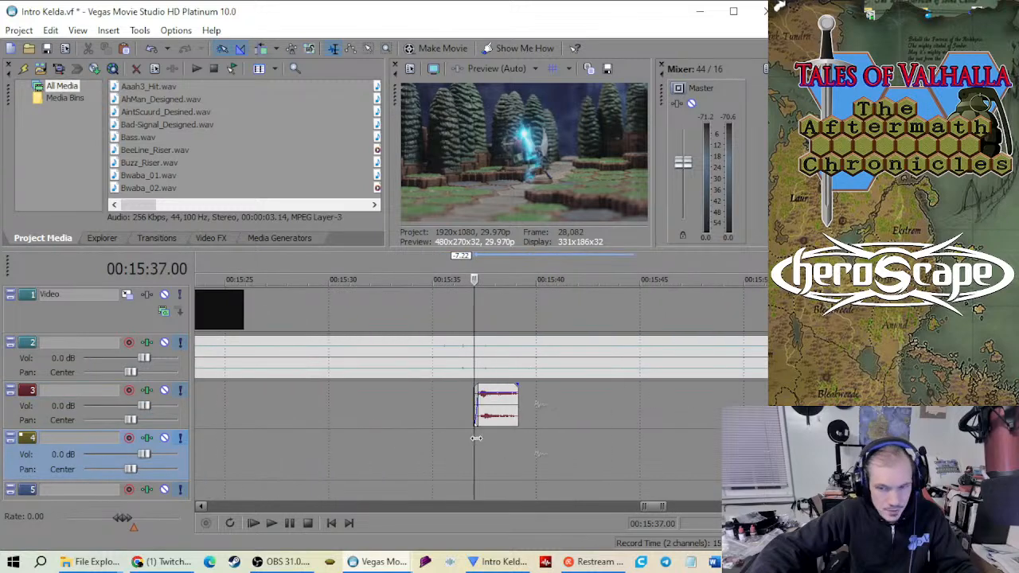
{"action": "scroll", "coordinate": [493, 439], "scroll_direction": "up", "scroll_amount": 2}
{"action": "scroll", "coordinate": [470, 438], "scroll_direction": "down", "scroll_amount": 3}
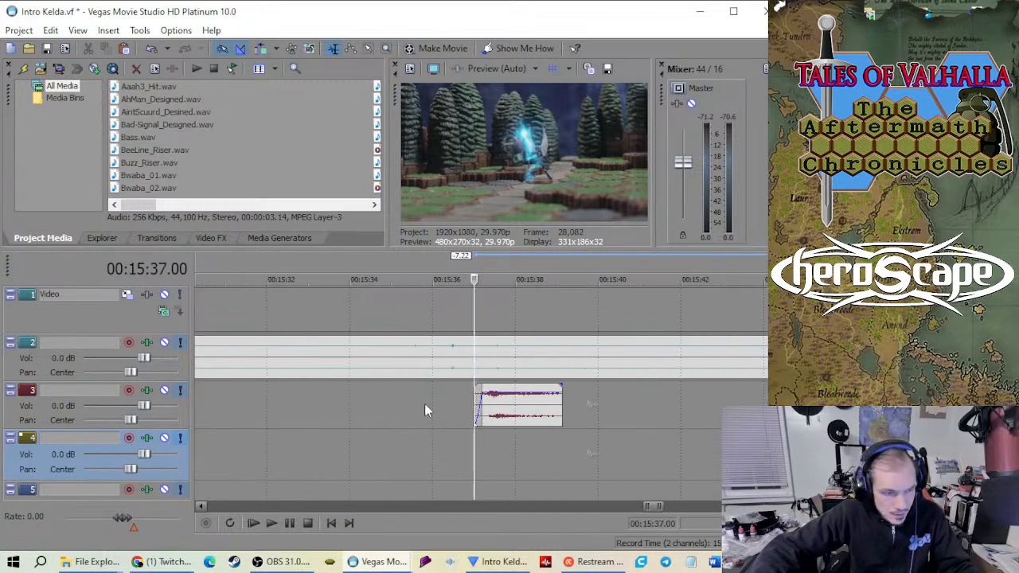
{"action": "left_click", "coordinate": [424, 403]}
{"action": "key", "text": "space"}
{"action": "key", "text": "space"}
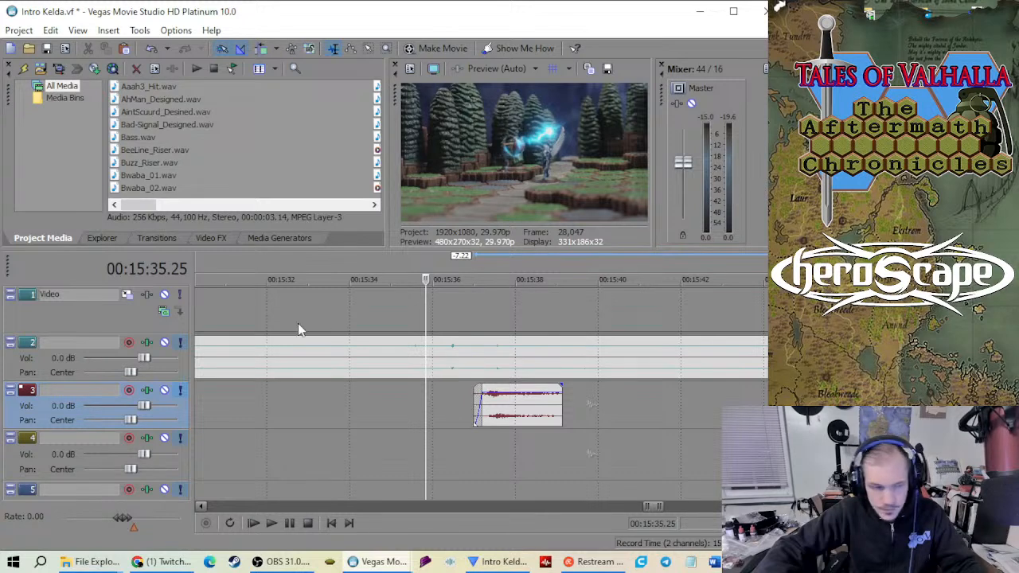
Play the forest scene from 00:15:32.08, ahead of the energy flash
{"action": "scroll", "coordinate": [319, 343], "scroll_direction": "up", "scroll_amount": 1}
{"action": "scroll", "coordinate": [404, 406], "scroll_direction": "down", "scroll_amount": 1}
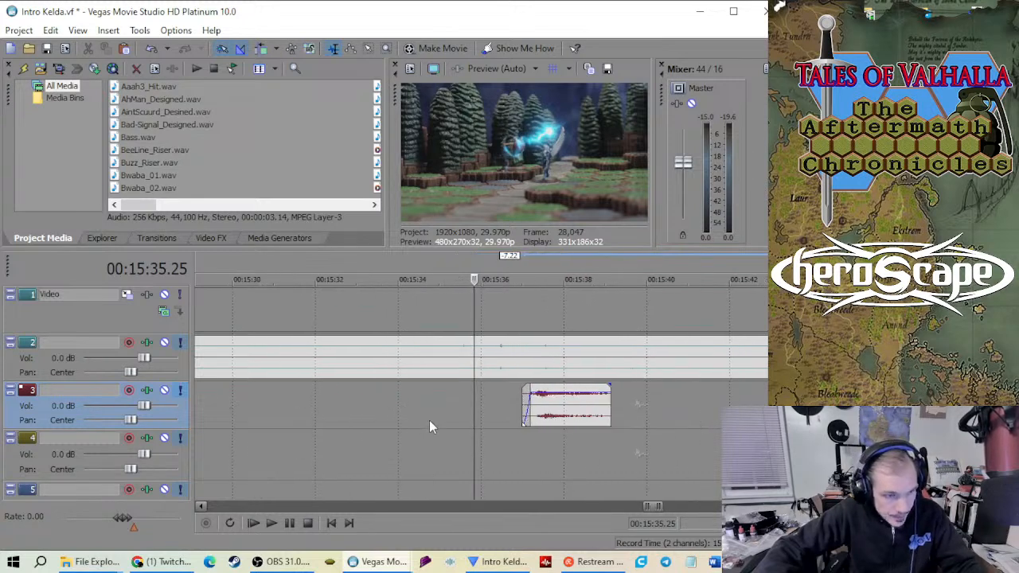
{"action": "left_click", "coordinate": [429, 420]}
{"action": "left_click", "coordinate": [326, 396]}
{"action": "key", "text": "space"}
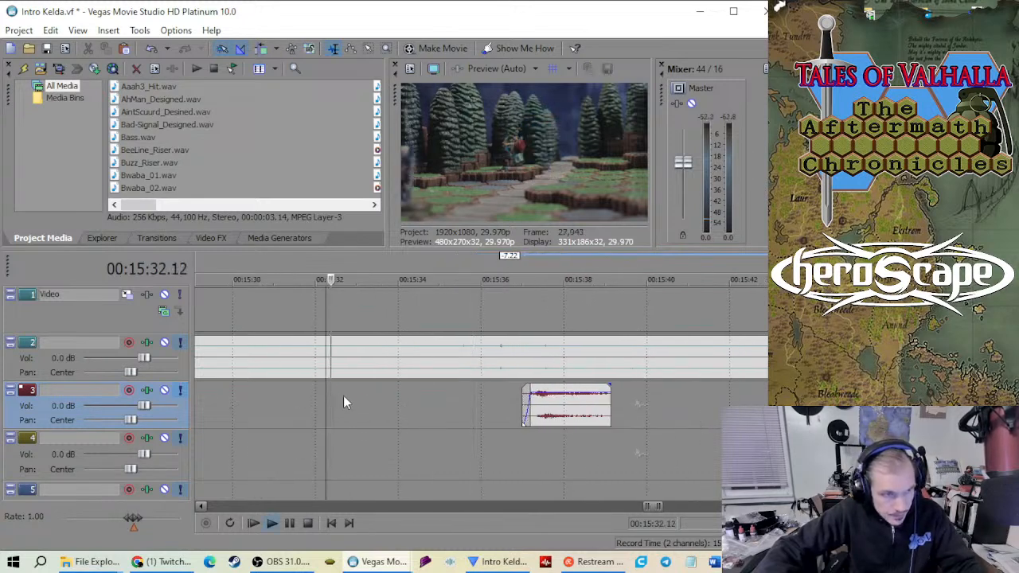
{"action": "key", "text": "space"}
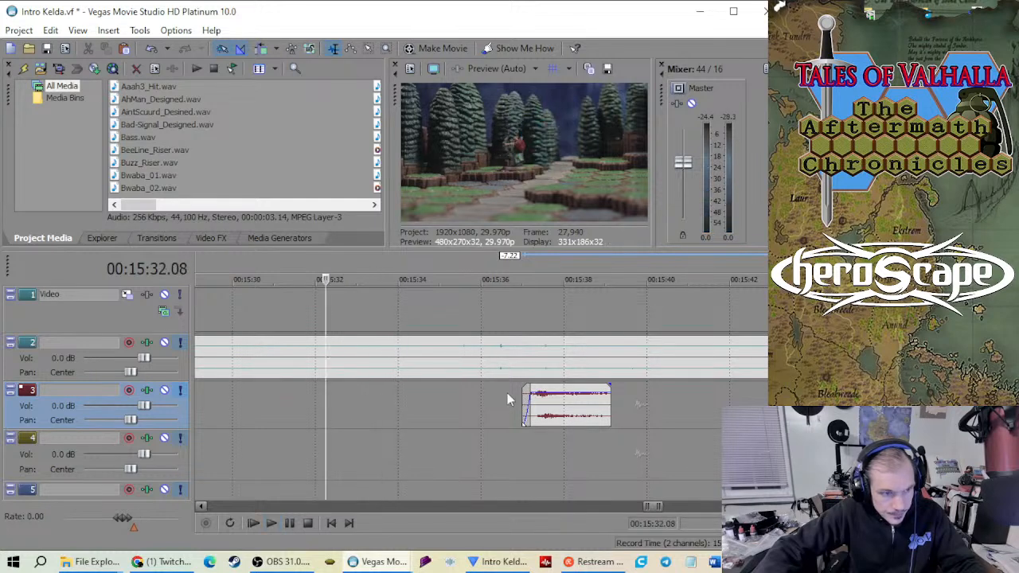
Move the track 3 effect clip earlier to start at about 00:15:33 and play it from 00:15:32.08
{"action": "left_click_drag", "start_coordinate": [569, 406], "coordinate": [417, 417]}
{"action": "scroll", "coordinate": [400, 416], "scroll_direction": "up", "scroll_amount": 2}
{"action": "key", "text": "space"}
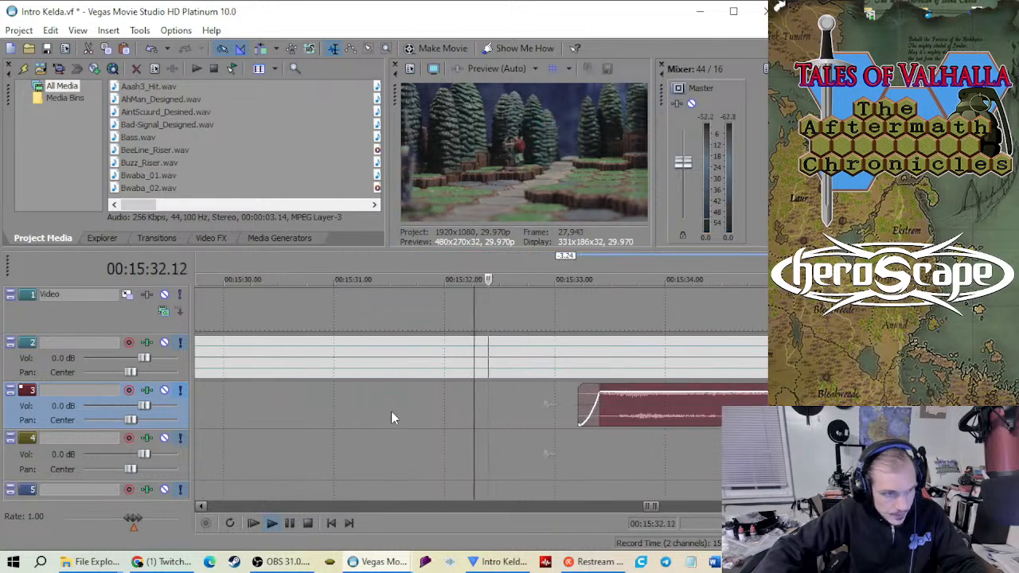
{"action": "scroll", "coordinate": [364, 414], "scroll_direction": "down", "scroll_amount": 2}
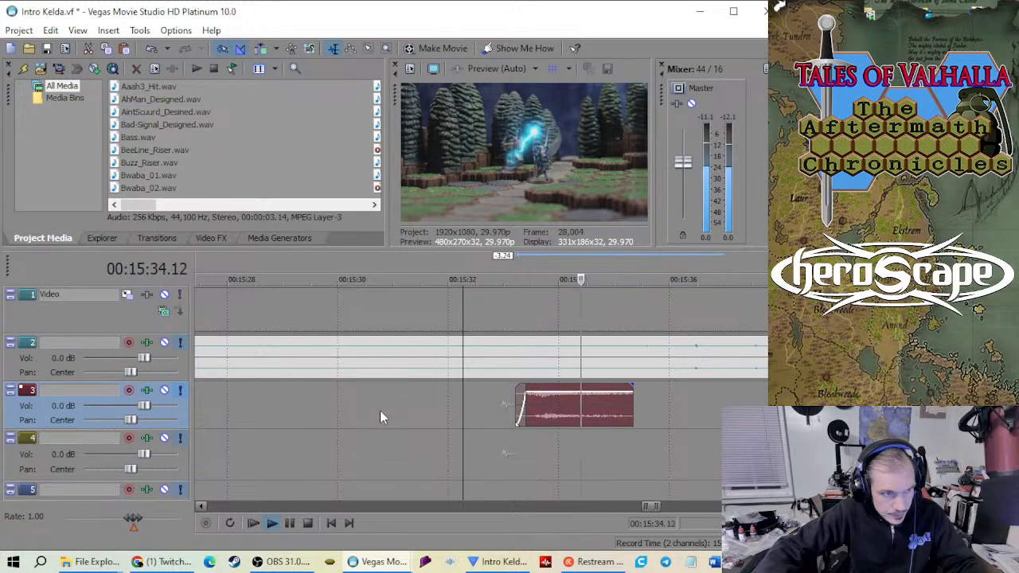
{"action": "key", "text": "space"}
Shift the track 3 effect clip three frames later and play it from 00:15:33.07
{"action": "left_click_drag", "start_coordinate": [460, 403], "coordinate": [531, 413]}
{"action": "scroll", "coordinate": [529, 411], "scroll_direction": "up", "scroll_amount": 5}
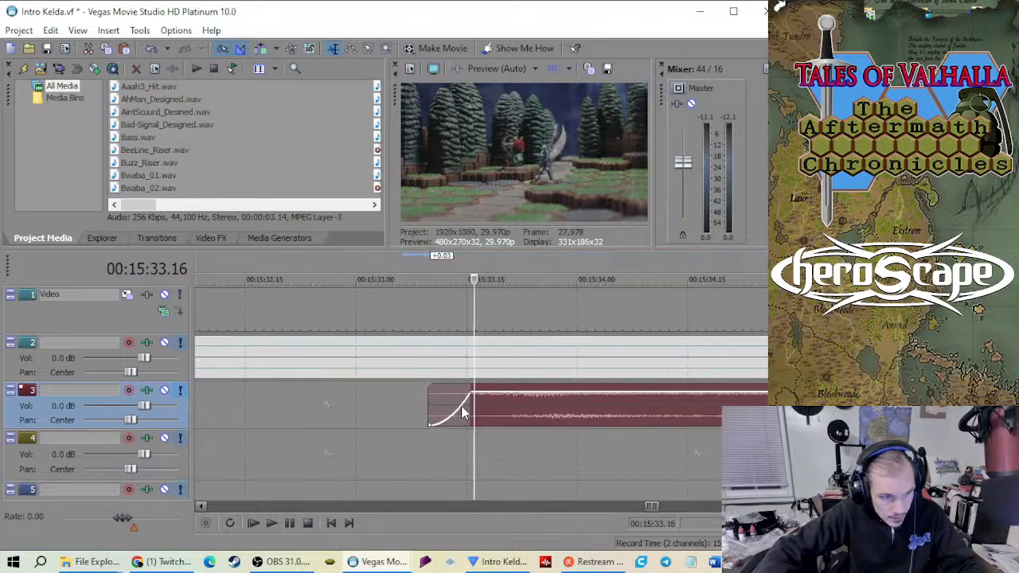
{"action": "scroll", "coordinate": [416, 424], "scroll_direction": "down", "scroll_amount": 5}
{"action": "left_click", "coordinate": [418, 424]}
{"action": "key", "text": "space"}
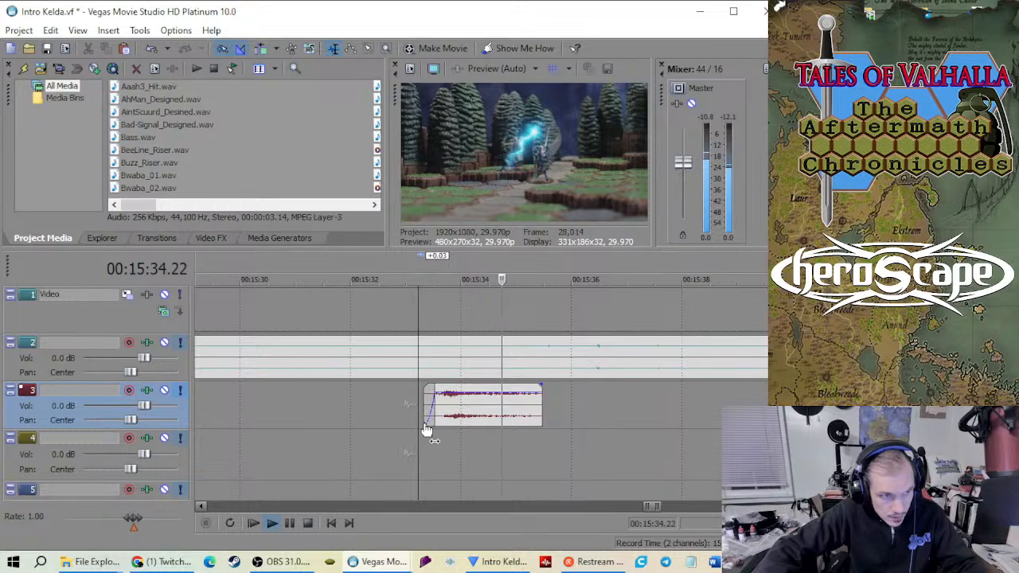
{"action": "scroll", "coordinate": [485, 421], "scroll_direction": "down", "scroll_amount": 2}
{"action": "key", "text": "space"}
Move the track 2 effect clip from the cluster to track 4, starting at about 00:15:35, and play from 00:15:34.18
{"action": "scroll", "coordinate": [480, 434], "scroll_direction": "down", "scroll_amount": 4}
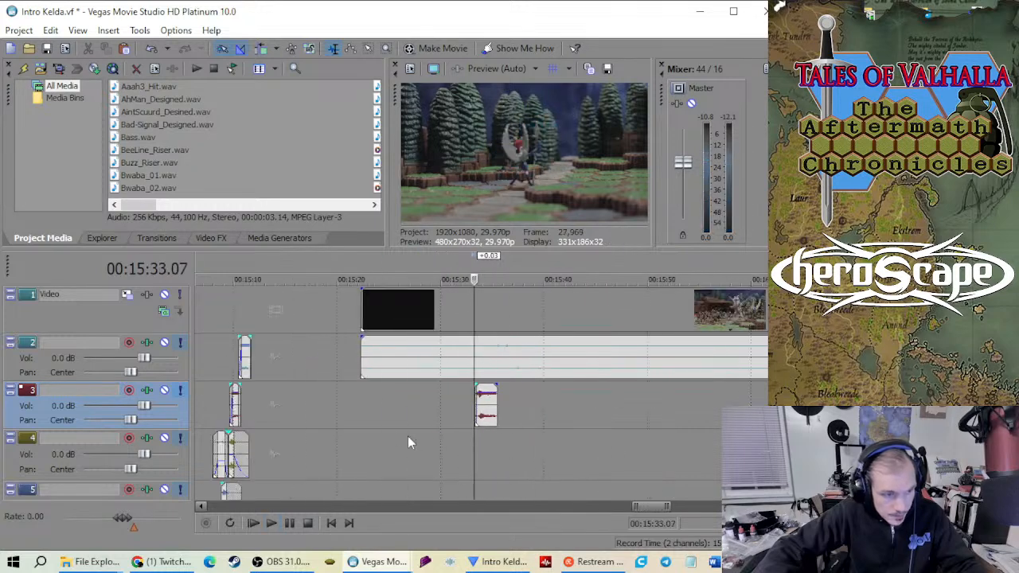
{"action": "left_click", "coordinate": [324, 374]}
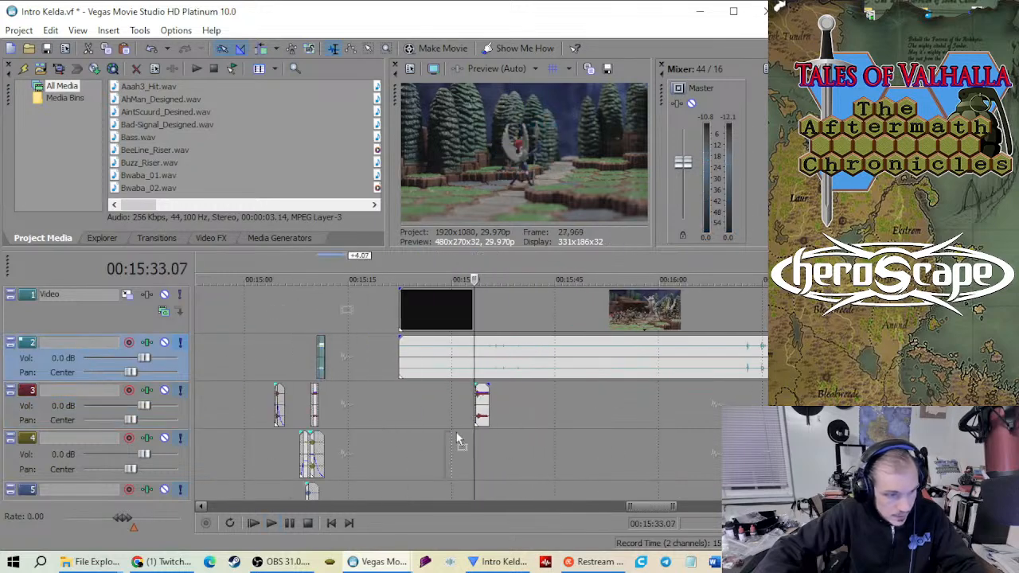
{"action": "scroll", "coordinate": [532, 453], "scroll_direction": "up", "scroll_amount": 8}
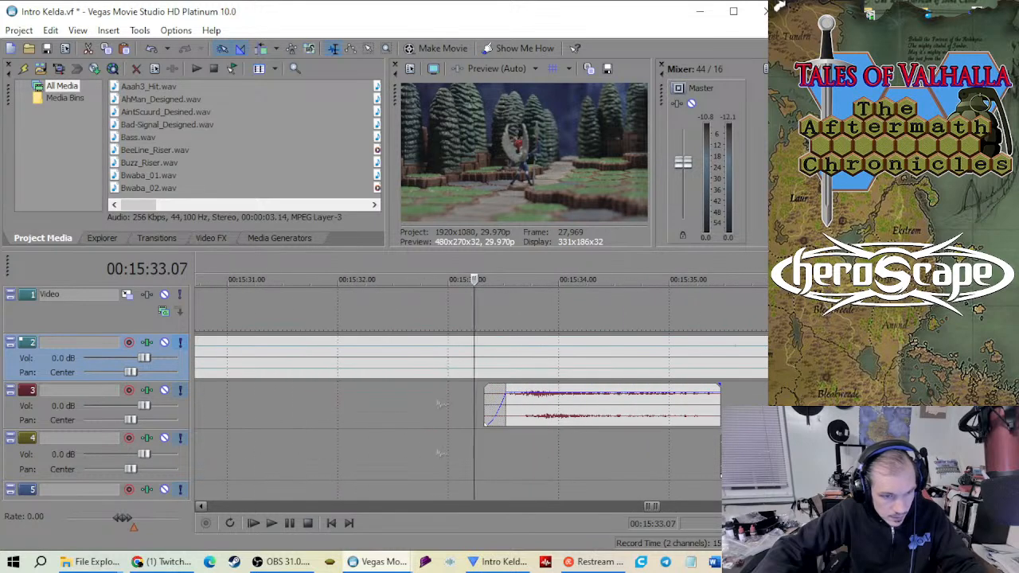
{"action": "left_click_drag", "start_coordinate": [780, 456], "coordinate": [743, 456]}
{"action": "left_click", "coordinate": [625, 454]}
{"action": "scroll", "coordinate": [626, 454], "scroll_direction": "down", "scroll_amount": 4}
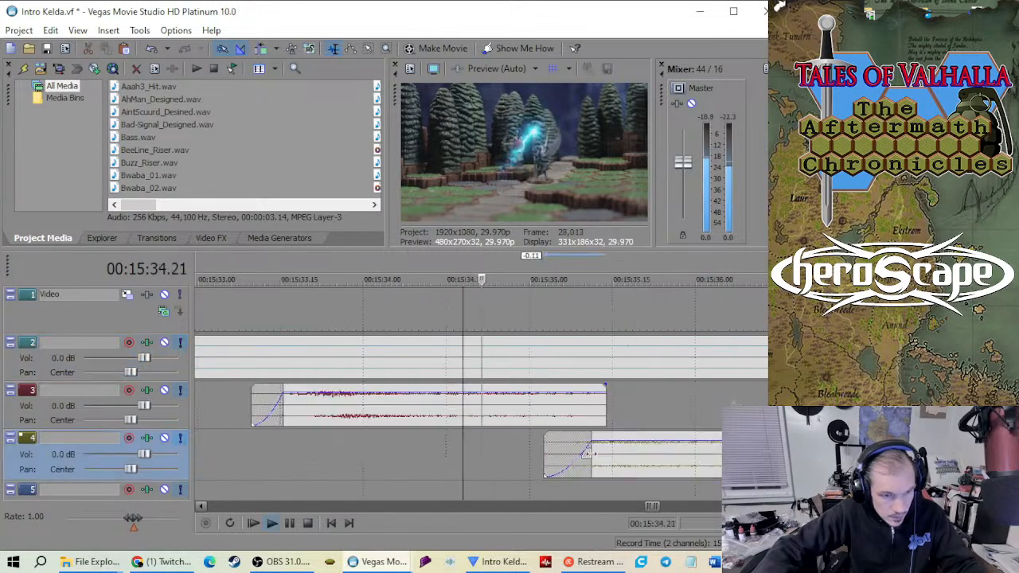
{"action": "scroll", "coordinate": [327, 414], "scroll_direction": "down", "scroll_amount": 2}
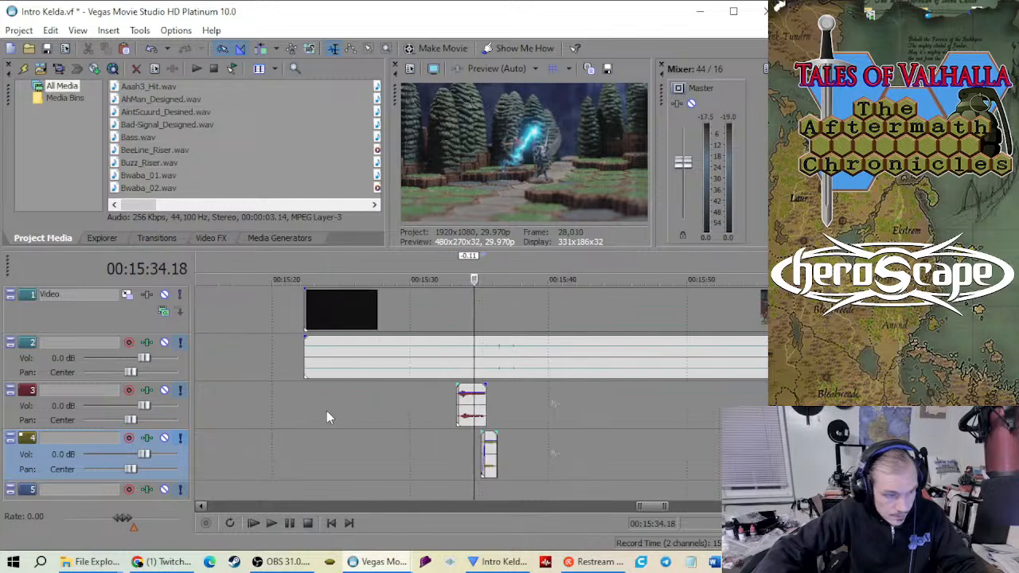
Move the short effect clip with fades from the cluster along track 3 to start at about 00:15:36
{"action": "scroll", "coordinate": [313, 408], "scroll_direction": "down", "scroll_amount": 3}
{"action": "left_click_drag", "start_coordinate": [349, 414], "coordinate": [512, 419]}
{"action": "scroll", "coordinate": [494, 413], "scroll_direction": "up", "scroll_amount": 5}
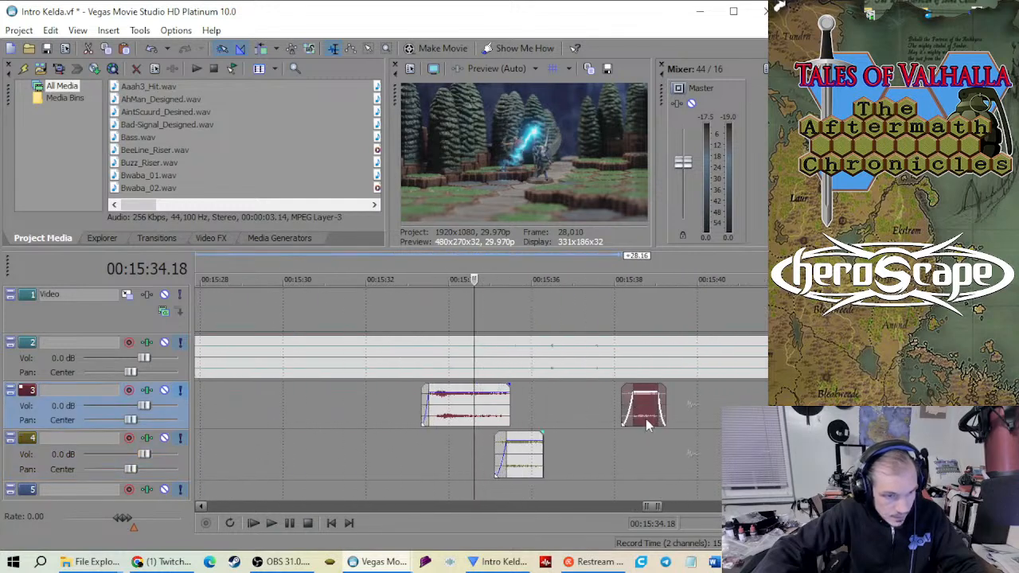
{"action": "left_click_drag", "start_coordinate": [645, 419], "coordinate": [552, 416]}
{"action": "scroll", "coordinate": [484, 423], "scroll_direction": "up", "scroll_amount": 2}
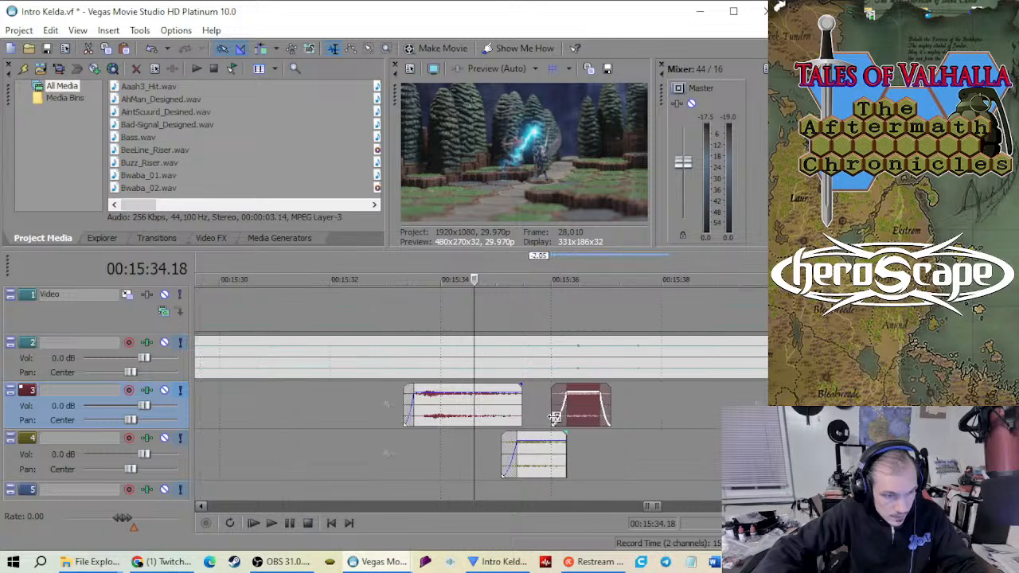
Copy the longer effect clip under the energy flash on track 3 and paste it on that track at 00:15:39.01
{"action": "right_click", "coordinate": [483, 410]}
{"action": "left_click", "coordinate": [541, 193]}
{"action": "scroll", "coordinate": [521, 270], "scroll_direction": "down", "scroll_amount": 4}
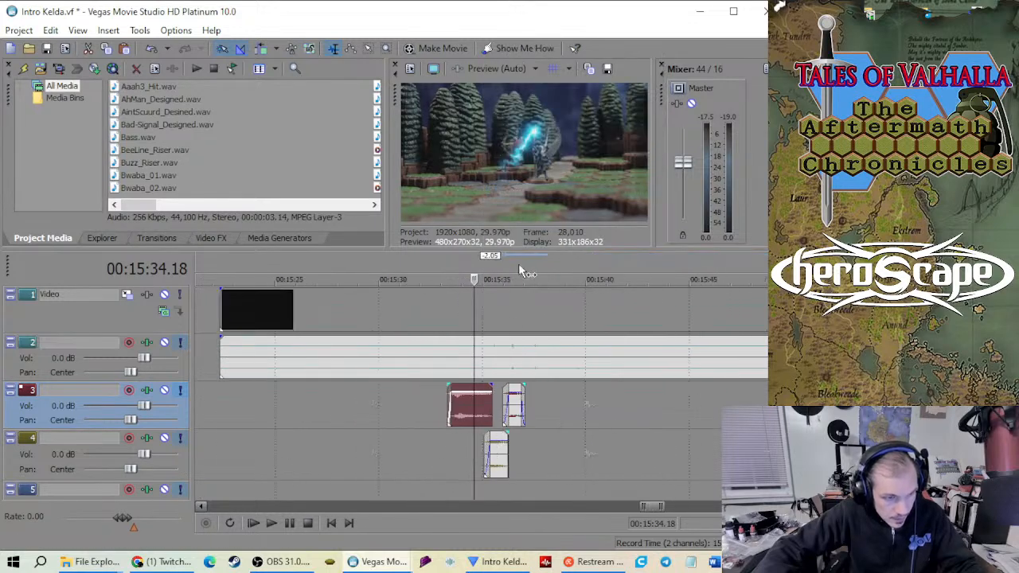
{"action": "left_click", "coordinate": [566, 403]}
{"action": "right_click", "coordinate": [576, 406]}
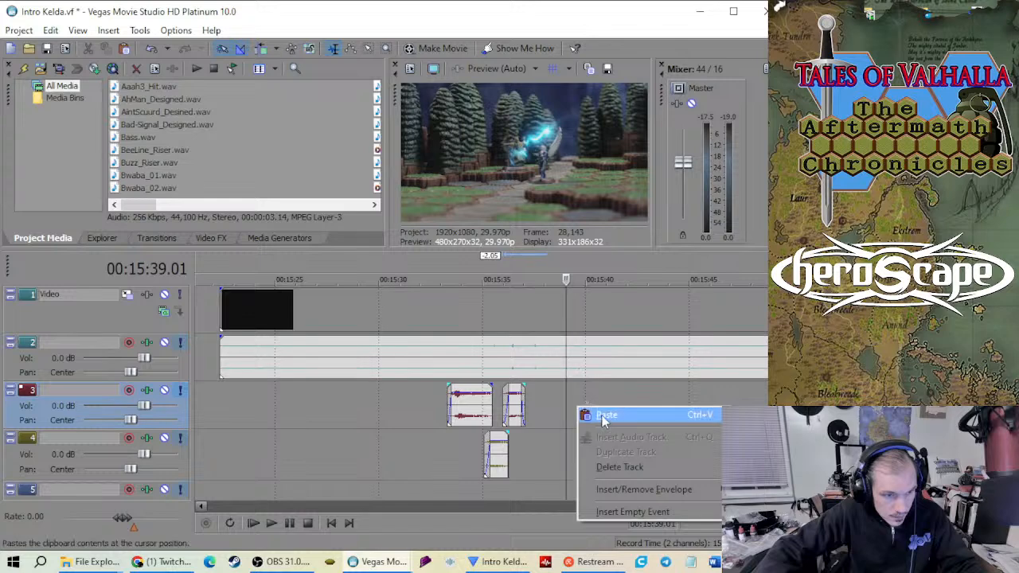
{"action": "left_click", "coordinate": [607, 414]}
Reverse the effect clip pasted on track 3 at 00:15:39.01, play from 00:15:36.20 and shift the clip 20 frames earlier
{"action": "right_click", "coordinate": [589, 415]}
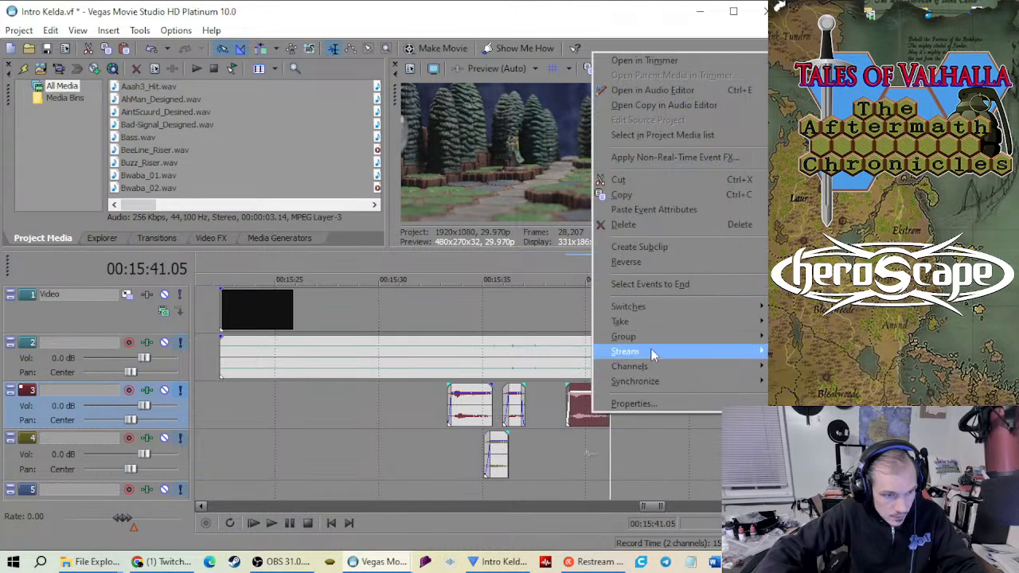
{"action": "left_click", "coordinate": [647, 268]}
{"action": "left_click", "coordinate": [515, 442]}
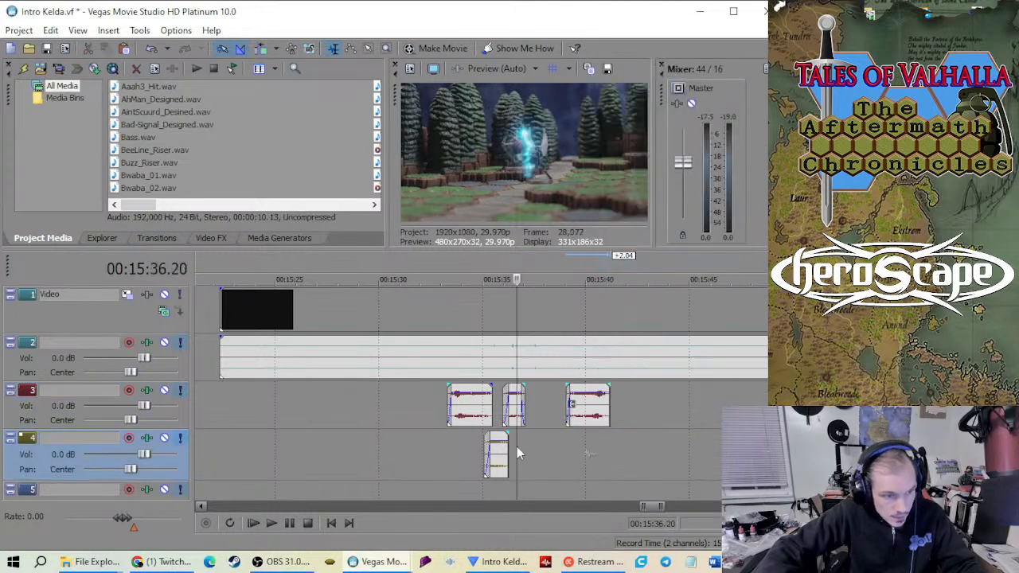
{"action": "scroll", "coordinate": [516, 447], "scroll_direction": "up", "scroll_amount": 4}
{"action": "key", "text": "space"}
{"action": "scroll", "coordinate": [529, 441], "scroll_direction": "down", "scroll_amount": 2}
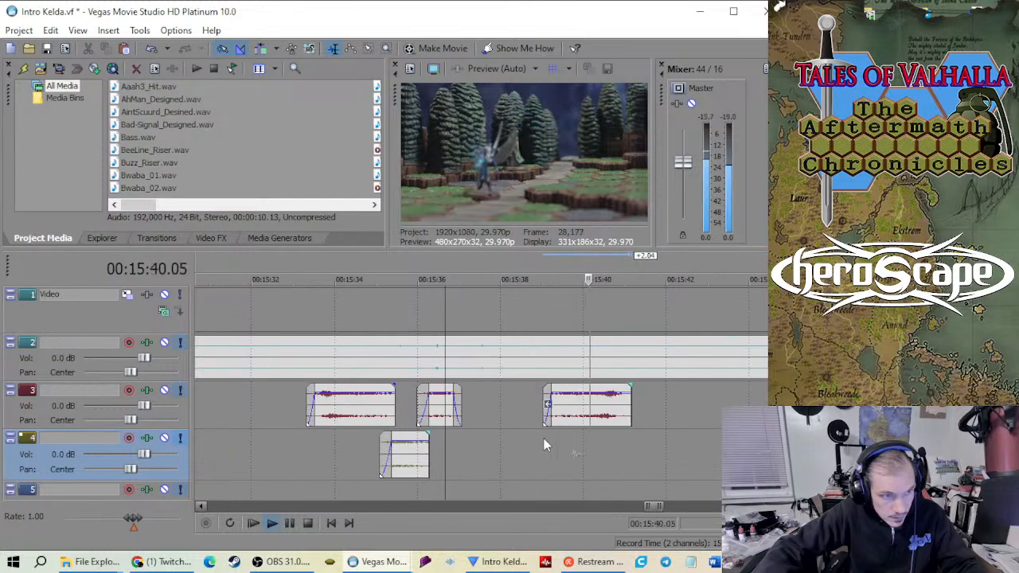
{"action": "key", "text": "space"}
{"action": "left_click_drag", "start_coordinate": [588, 417], "coordinate": [557, 422]}
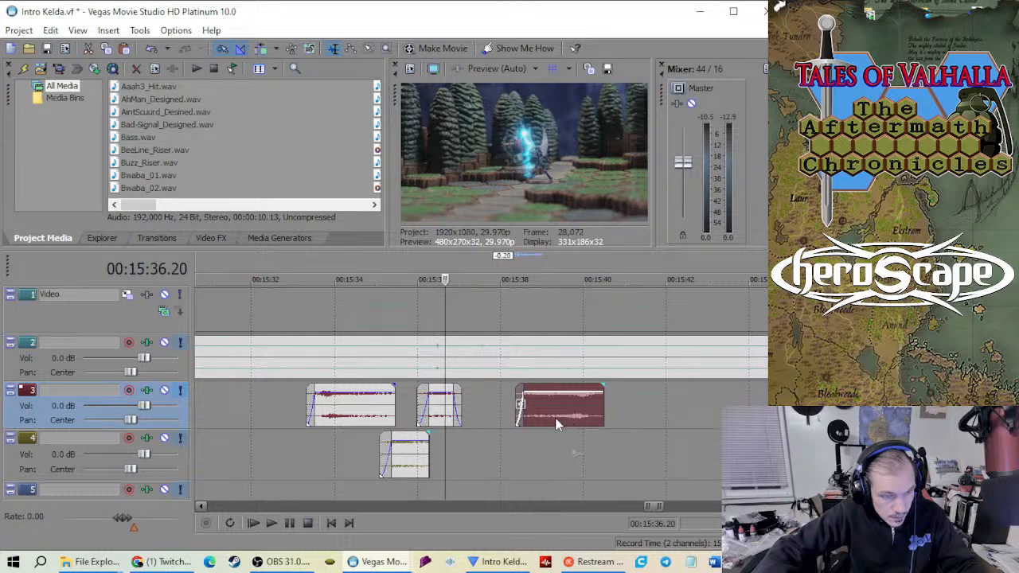
Copy the short faded clip on track 3 to track 4 at 00:15:37.02, shift the copy 10 frames earlier and play from 00:15:36.13
{"action": "right_click", "coordinate": [446, 415]}
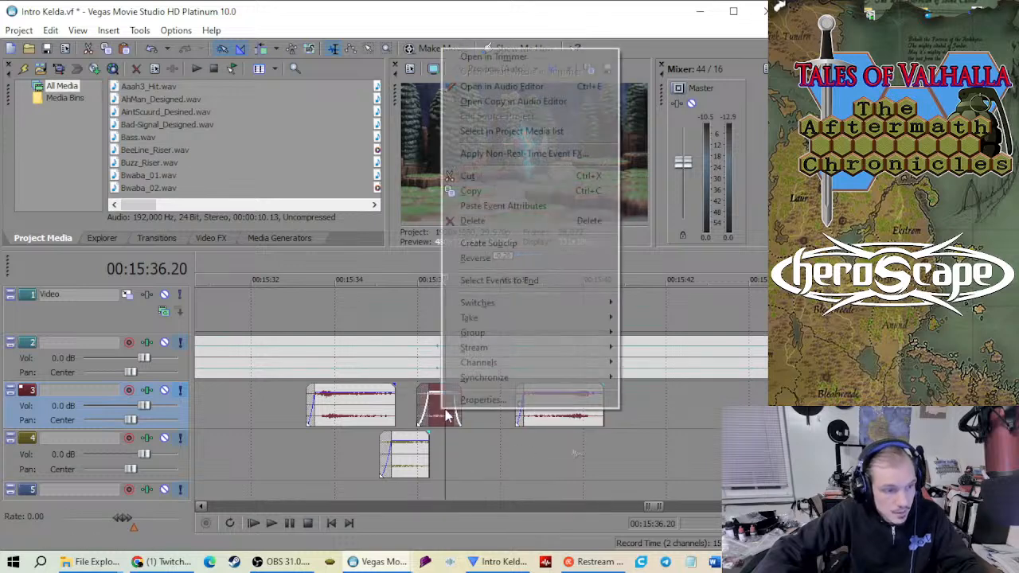
{"action": "left_click", "coordinate": [496, 190]}
{"action": "left_click", "coordinate": [460, 452]}
{"action": "right_click", "coordinate": [459, 452]}
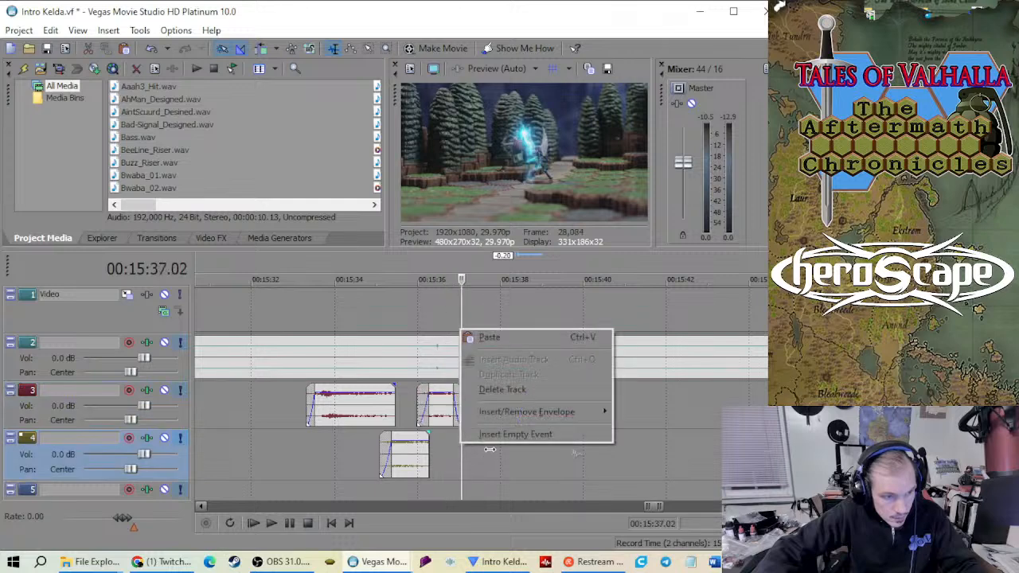
{"action": "left_click", "coordinate": [485, 335]}
{"action": "left_click_drag", "start_coordinate": [481, 465], "coordinate": [467, 467]}
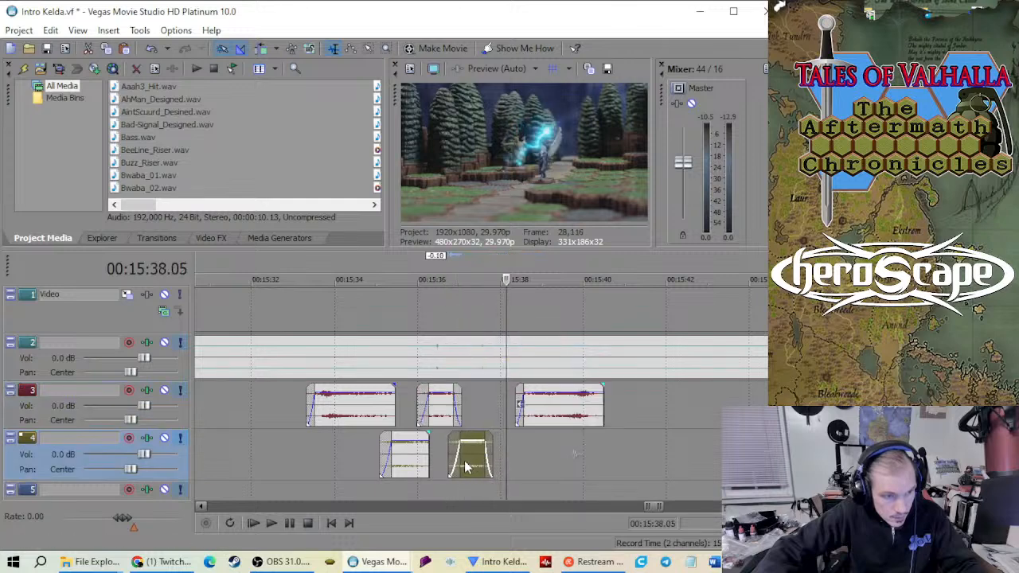
{"action": "left_click", "coordinate": [437, 459]}
{"action": "key", "text": "space"}
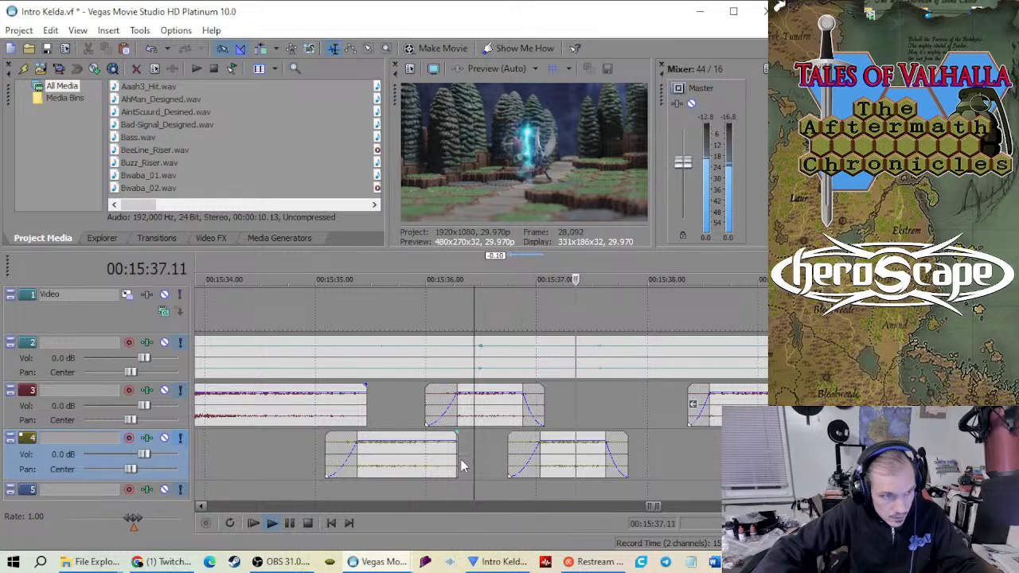
{"action": "key", "text": "space"}
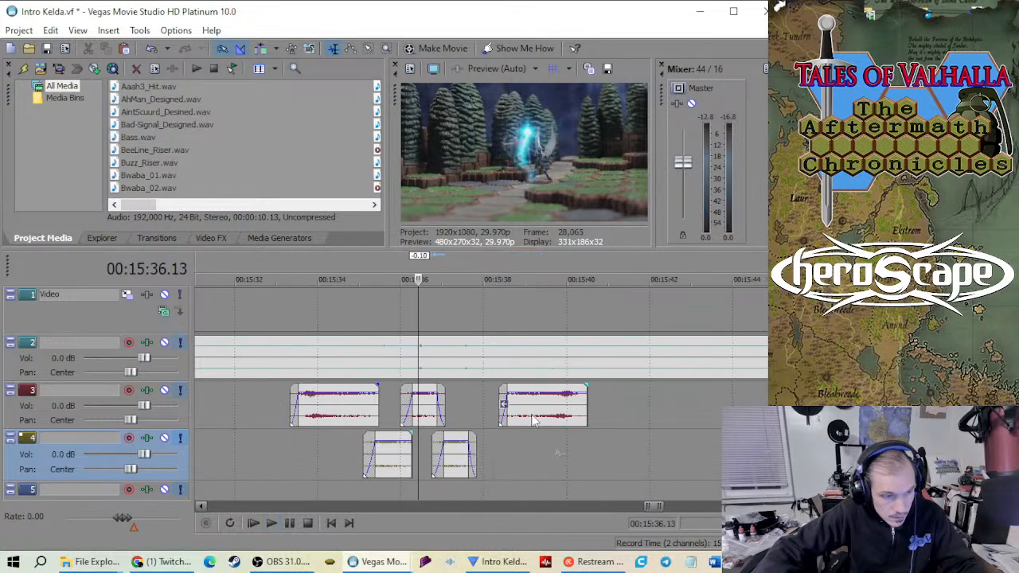
Reposition the reversed clip on track 3 to end at about 00:15:40.14 and play it from 00:15:39.28
{"action": "left_click_drag", "start_coordinate": [532, 420], "coordinate": [510, 420]}
{"action": "left_click", "coordinate": [499, 453]}
{"action": "key", "text": "space"}
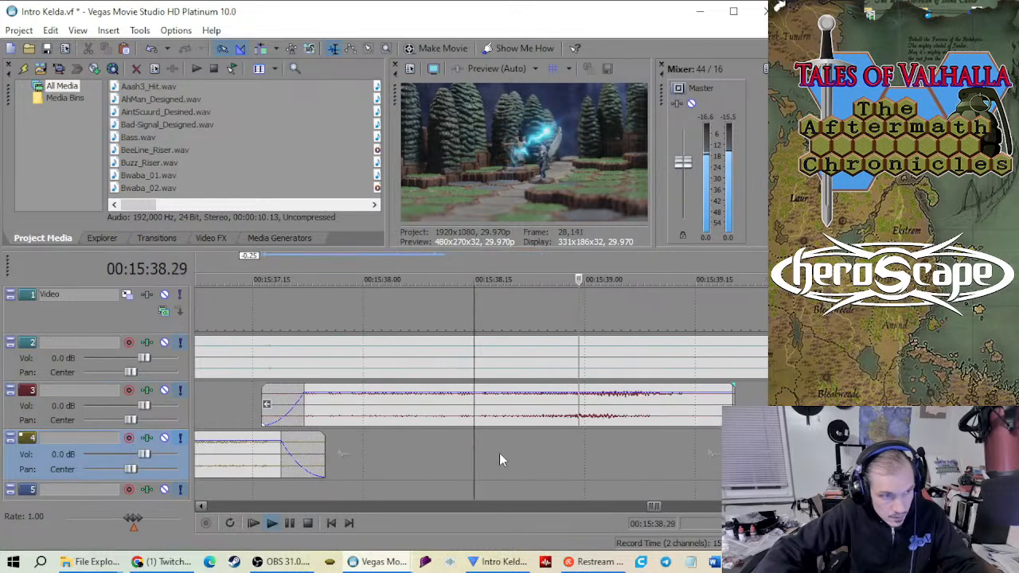
{"action": "key", "text": "space"}
{"action": "left_click_drag", "start_coordinate": [441, 418], "coordinate": [560, 406]}
{"action": "left_click", "coordinate": [481, 453]}
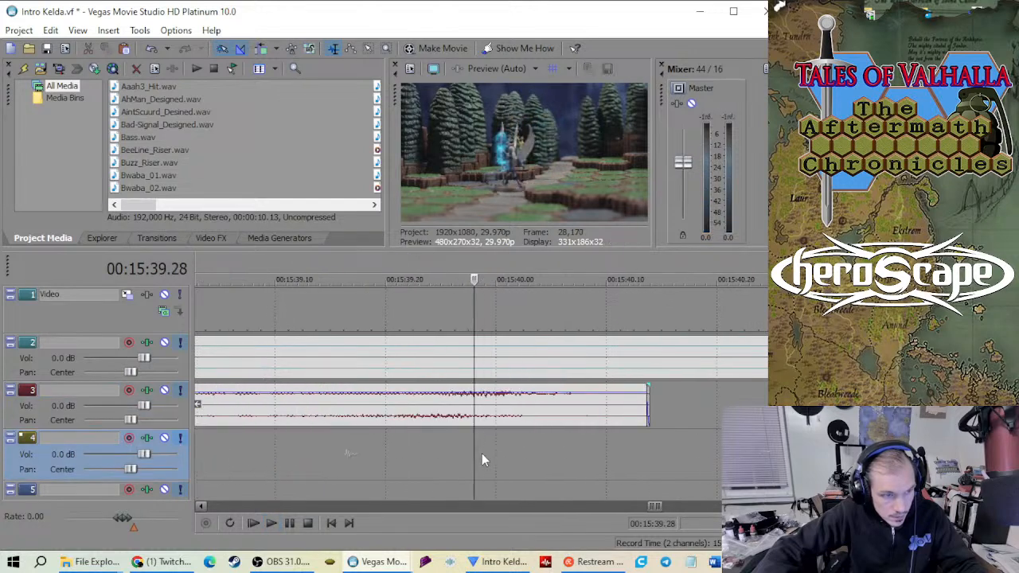
{"action": "key", "text": "space"}
{"action": "key", "text": "space"}
{"action": "key", "text": "space"}
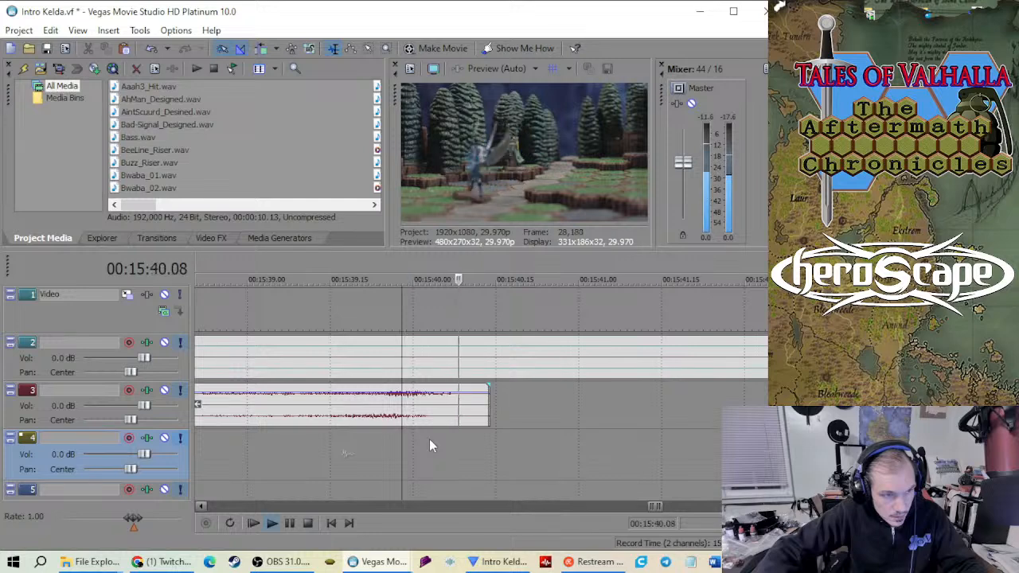
{"action": "key", "text": "space"}
Trim six frames off the reversed track 3 clip's end, add a 15-frame fade-out and play from 00:15:36.15
{"action": "left_click_drag", "start_coordinate": [487, 389], "coordinate": [376, 398]}
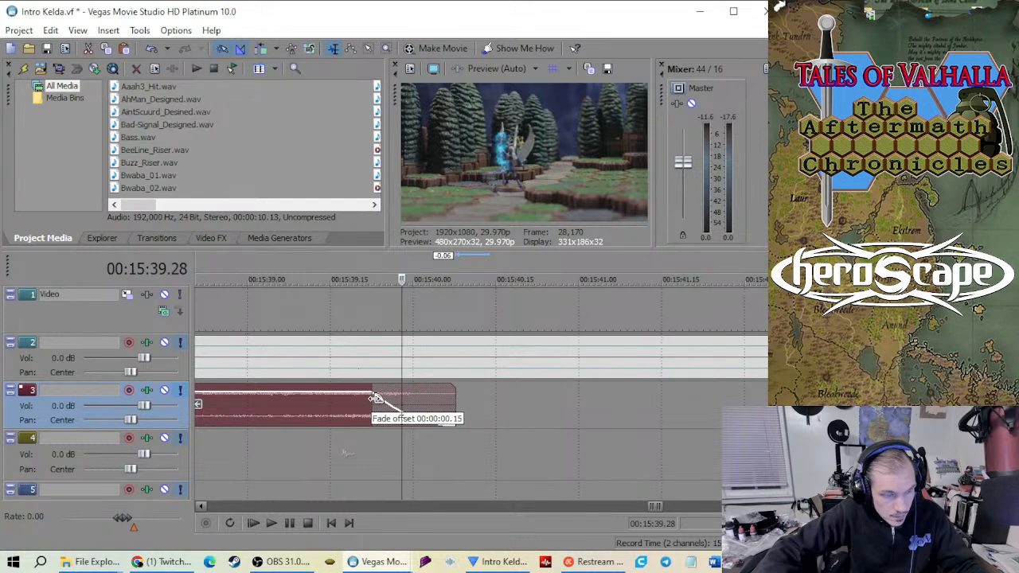
{"action": "left_click", "coordinate": [360, 444]}
{"action": "key", "text": "space"}
{"action": "scroll", "coordinate": [367, 445], "scroll_direction": "down", "scroll_amount": 5}
{"action": "key", "text": "space"}
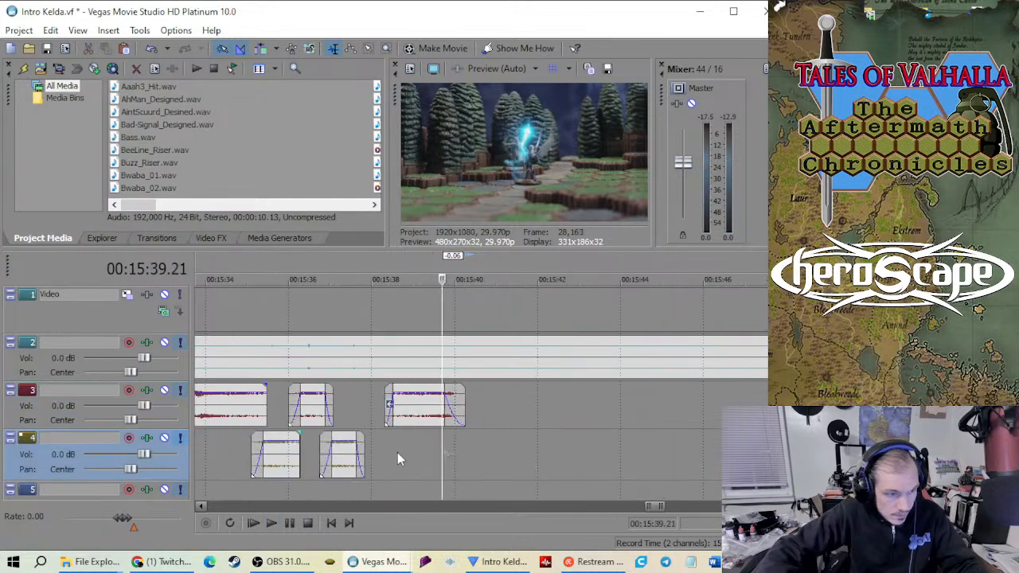
{"action": "left_click", "coordinate": [310, 453]}
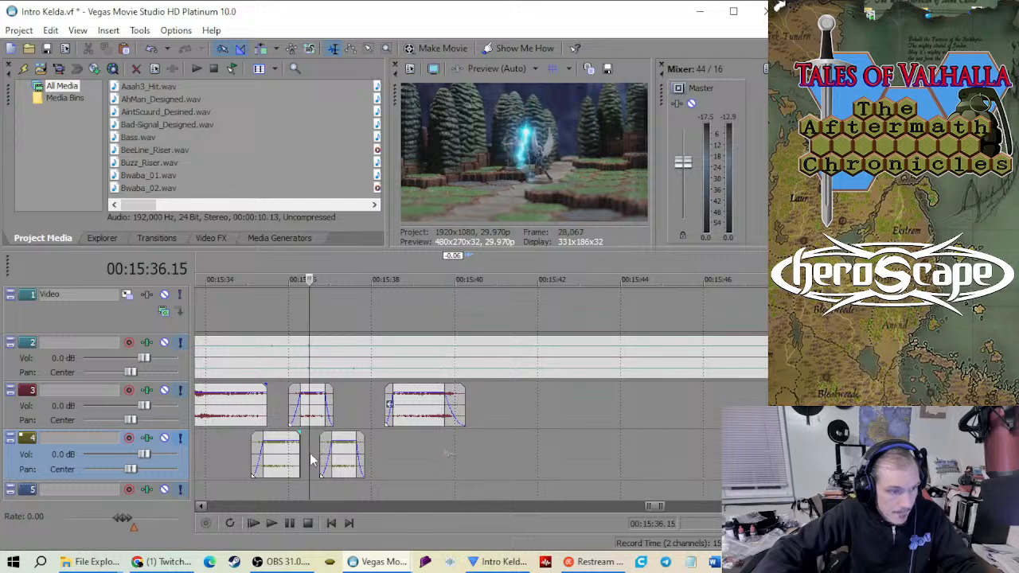
{"action": "scroll", "coordinate": [309, 453], "scroll_direction": "up", "scroll_amount": 3}
{"action": "key", "text": "space"}
{"action": "key", "text": "space"}
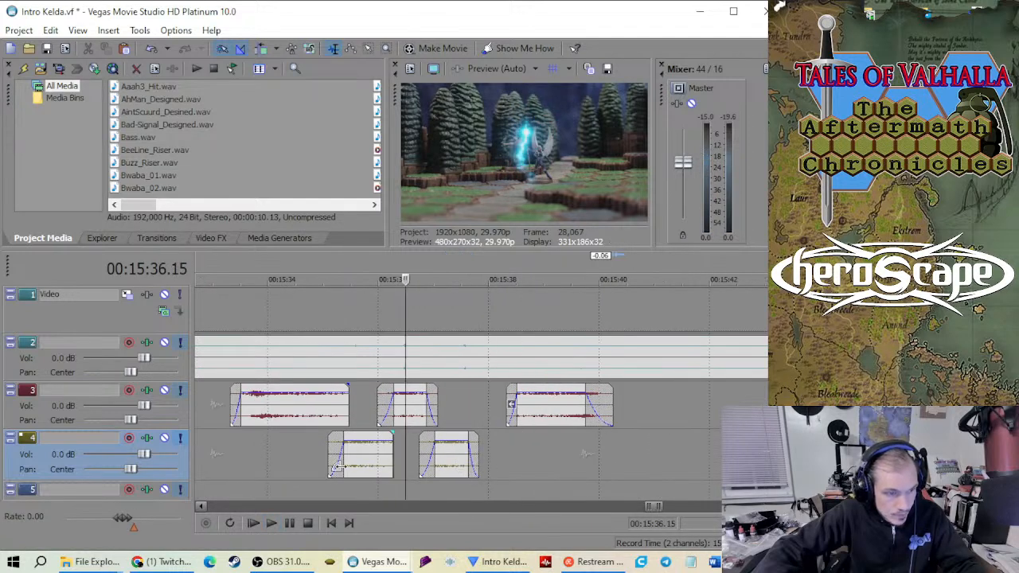
Copy the first track 4 clip under the flash to track 5 at 00:15:37.22, shift it 10 frames earlier and play from 00:15:37.17
{"action": "right_click", "coordinate": [366, 460]}
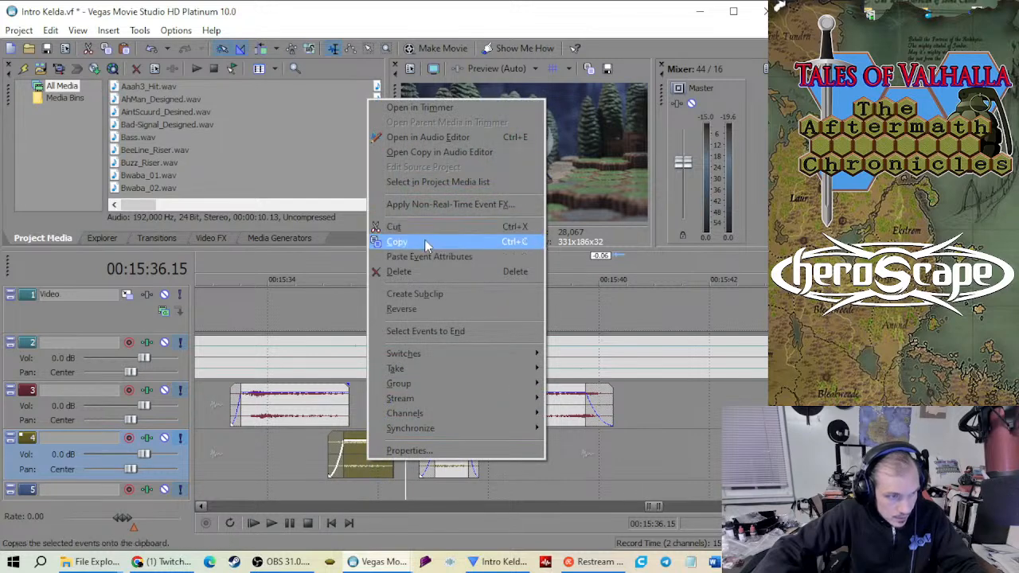
{"action": "left_click", "coordinate": [426, 242]}
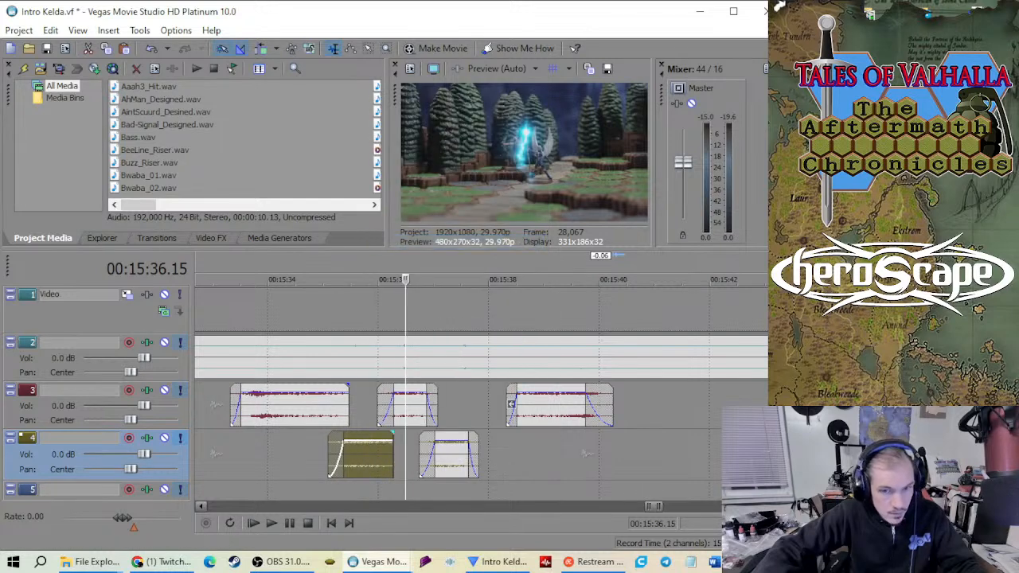
{"action": "scroll", "coordinate": [764, 353], "scroll_direction": "down", "scroll_amount": 2}
{"action": "right_click", "coordinate": [476, 410]}
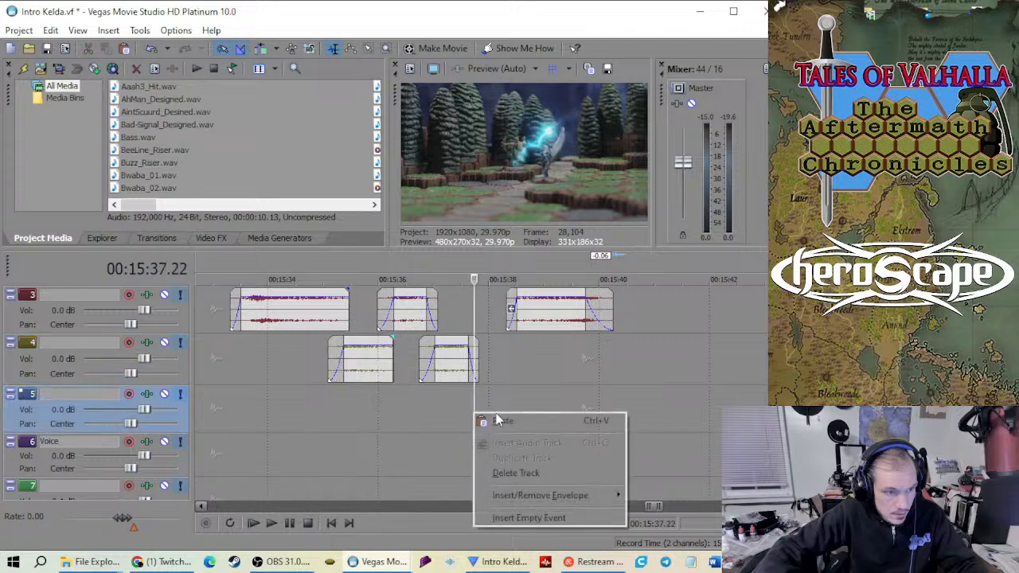
{"action": "left_click", "coordinate": [509, 420]}
{"action": "left_click_drag", "start_coordinate": [514, 413], "coordinate": [496, 415]}
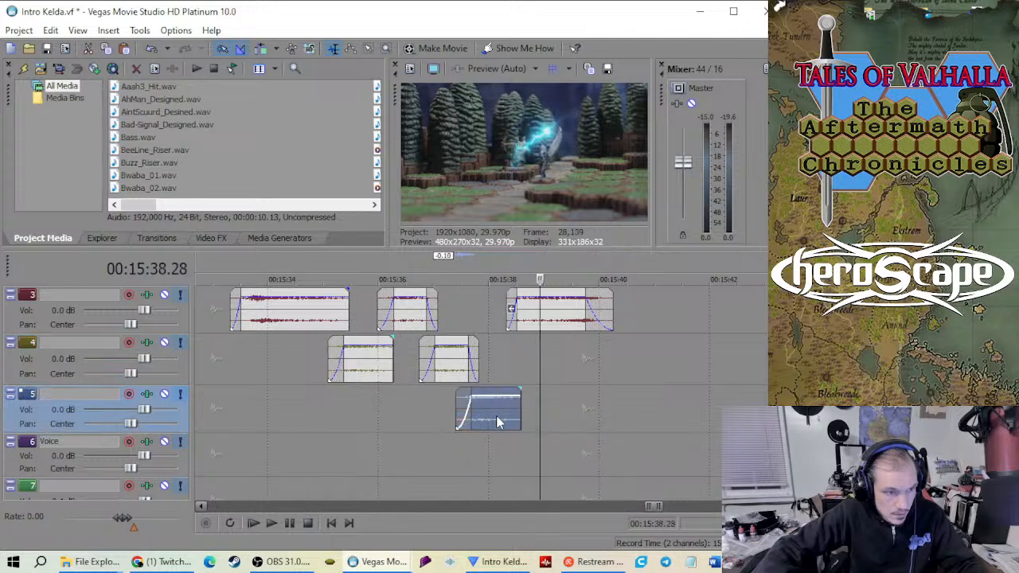
{"action": "left_click", "coordinate": [464, 310]}
{"action": "key", "text": "space"}
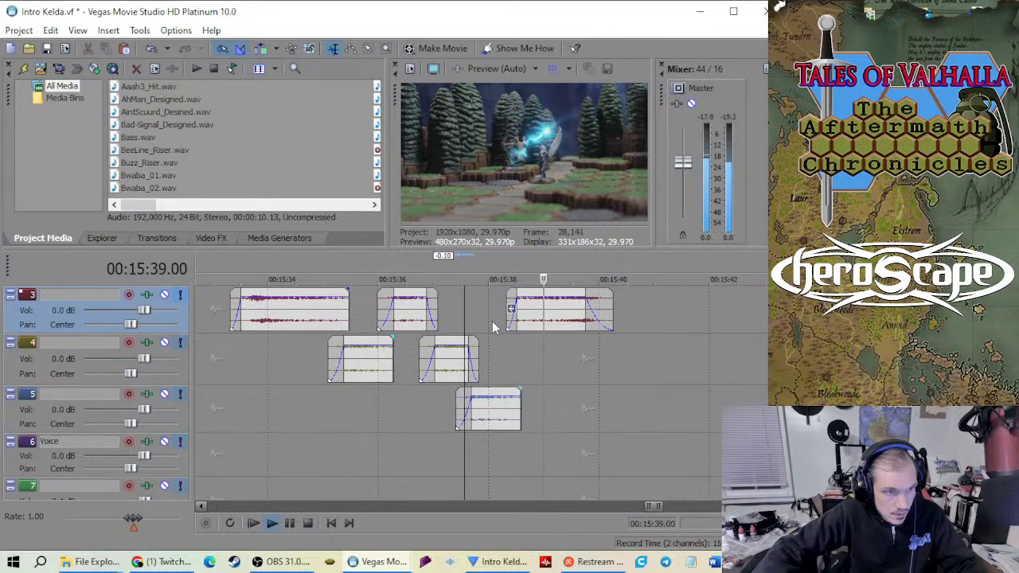
{"action": "key", "text": "space"}
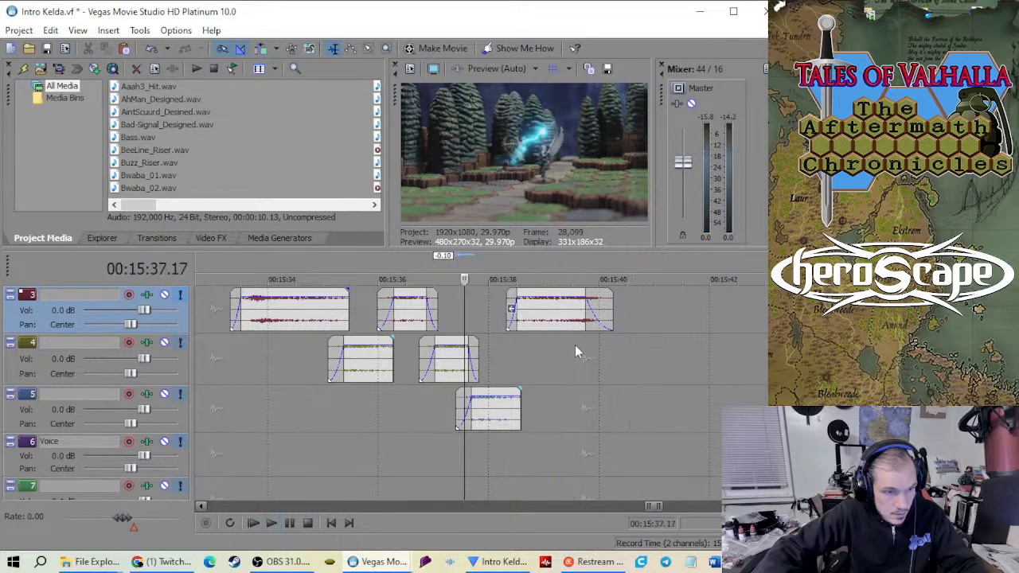
Play the earlier effects cluster from 00:15:08.22 and reverse the track 4 clip starting at about 00:15:09.15
{"action": "scroll", "coordinate": [511, 308], "scroll_direction": "up", "scroll_amount": 2}
{"action": "scroll", "coordinate": [366, 390], "scroll_direction": "down", "scroll_amount": 8}
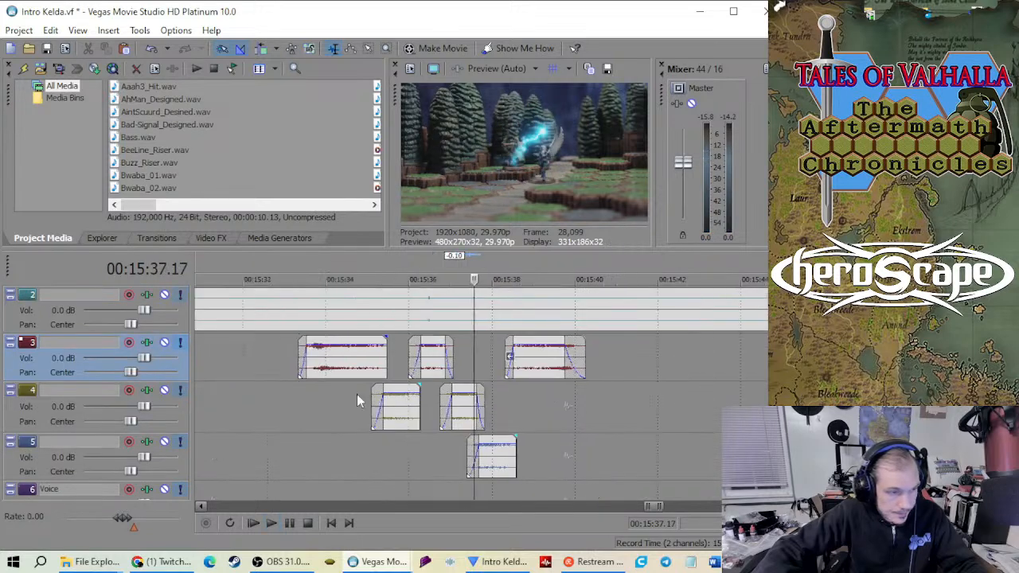
{"action": "left_click", "coordinate": [323, 364]}
{"action": "scroll", "coordinate": [406, 398], "scroll_direction": "up", "scroll_amount": 10}
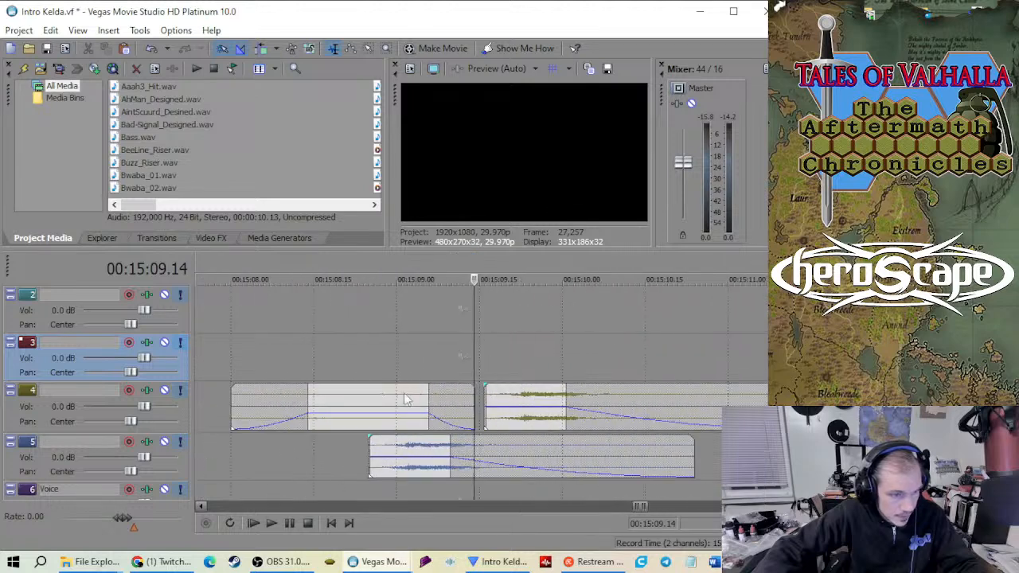
{"action": "left_click", "coordinate": [353, 361]}
{"action": "scroll", "coordinate": [395, 374], "scroll_direction": "down", "scroll_amount": 5}
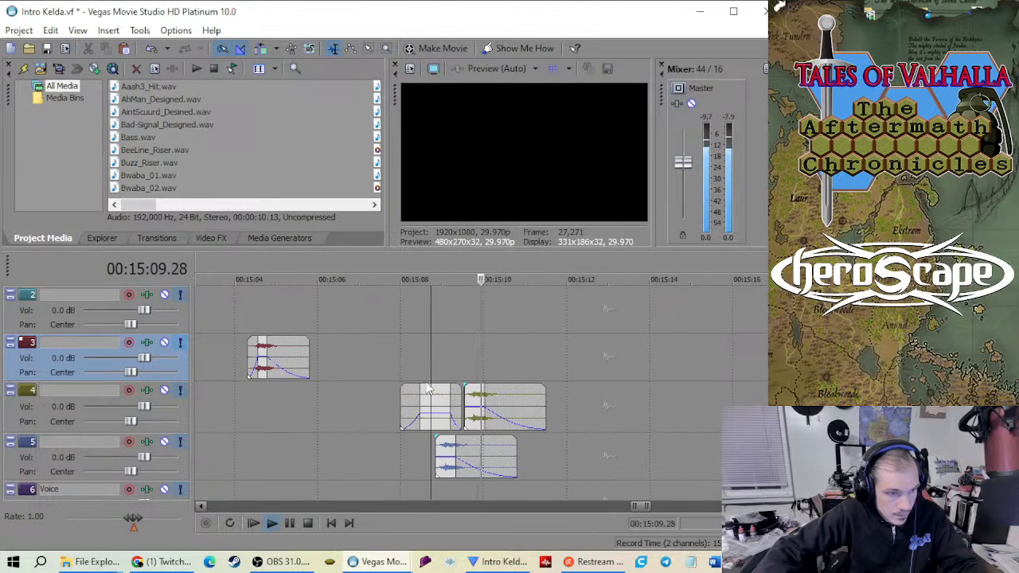
{"action": "right_click", "coordinate": [480, 403]}
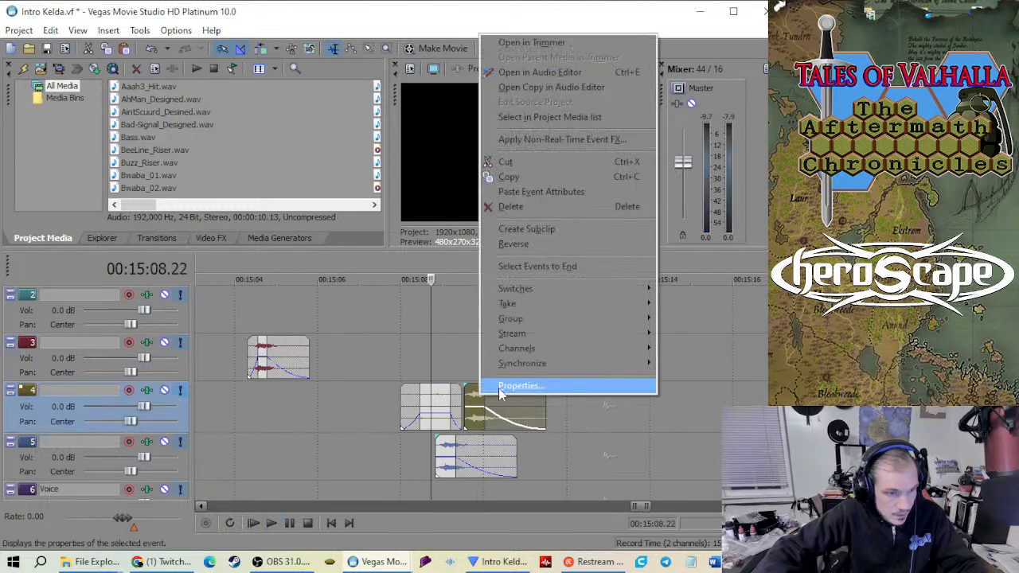
{"action": "left_click", "coordinate": [553, 241]}
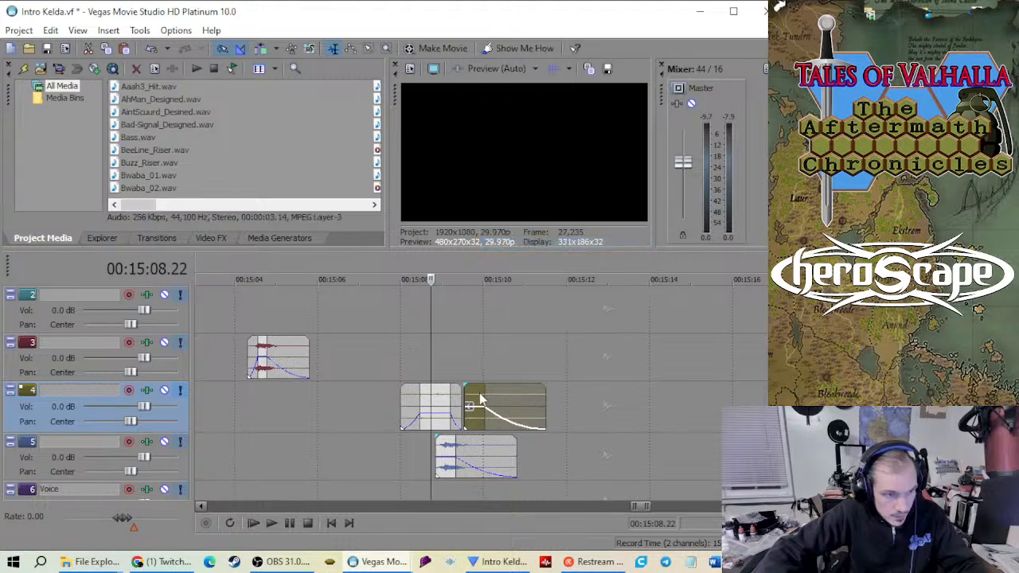
Shift the newly reversed clip 1 second 20 frames later along track 4 and play it from 00:15:11.06
{"action": "left_click_drag", "start_coordinate": [479, 397], "coordinate": [550, 398]}
{"action": "left_click", "coordinate": [530, 355]}
{"action": "key", "text": "space"}
{"action": "scroll", "coordinate": [550, 351], "scroll_direction": "down", "scroll_amount": 3}
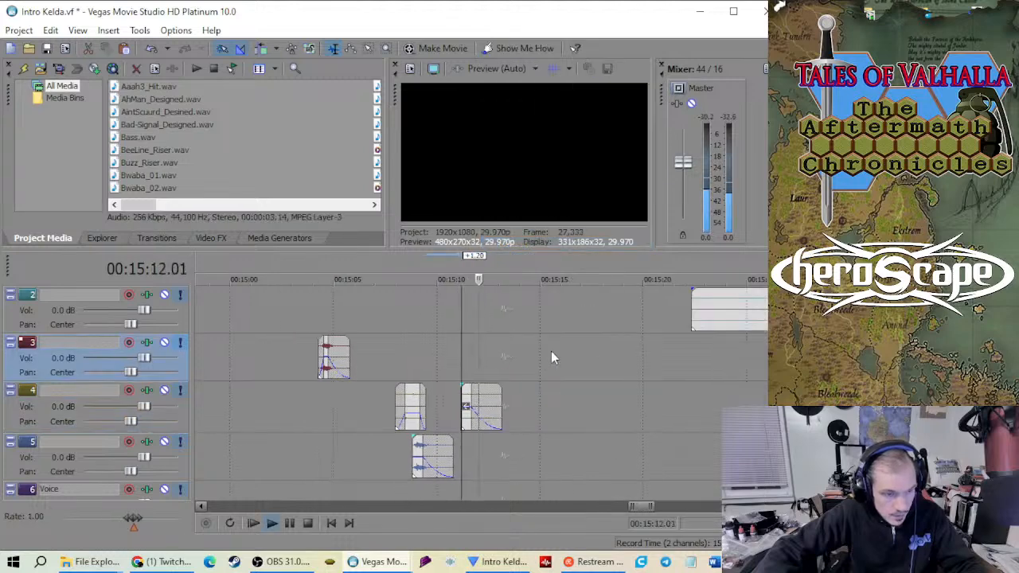
{"action": "scroll", "coordinate": [525, 351], "scroll_direction": "up", "scroll_amount": 3}
{"action": "scroll", "coordinate": [505, 383], "scroll_direction": "down", "scroll_amount": 3}
{"action": "key", "text": "space"}
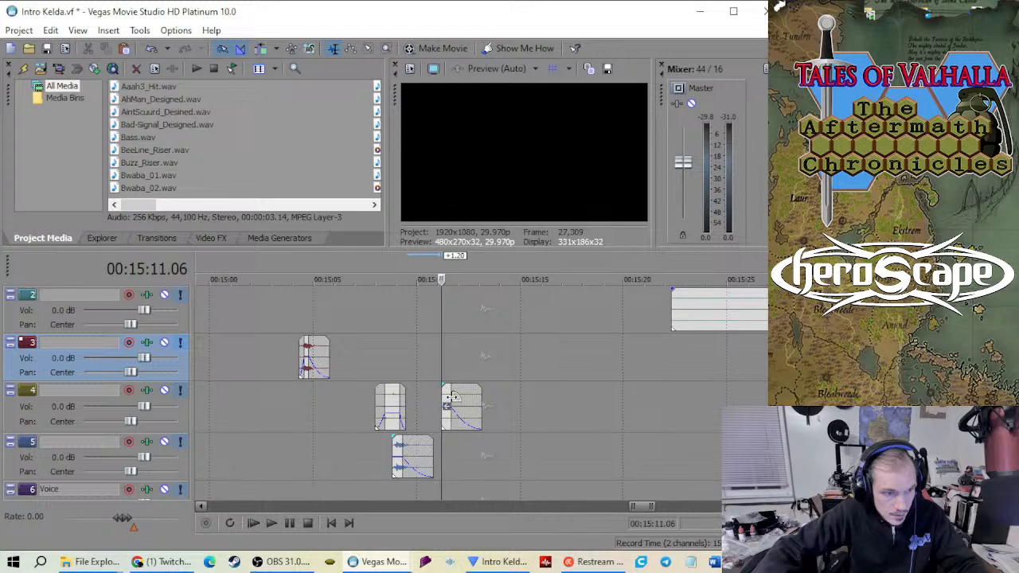
Replace the reversed track 4 clip's fade-out with one about one second long and play from 00:15:11.23
{"action": "left_click_drag", "start_coordinate": [452, 397], "coordinate": [447, 406]}
{"action": "key", "text": "space"}
{"action": "scroll", "coordinate": [463, 362], "scroll_direction": "up", "scroll_amount": 2}
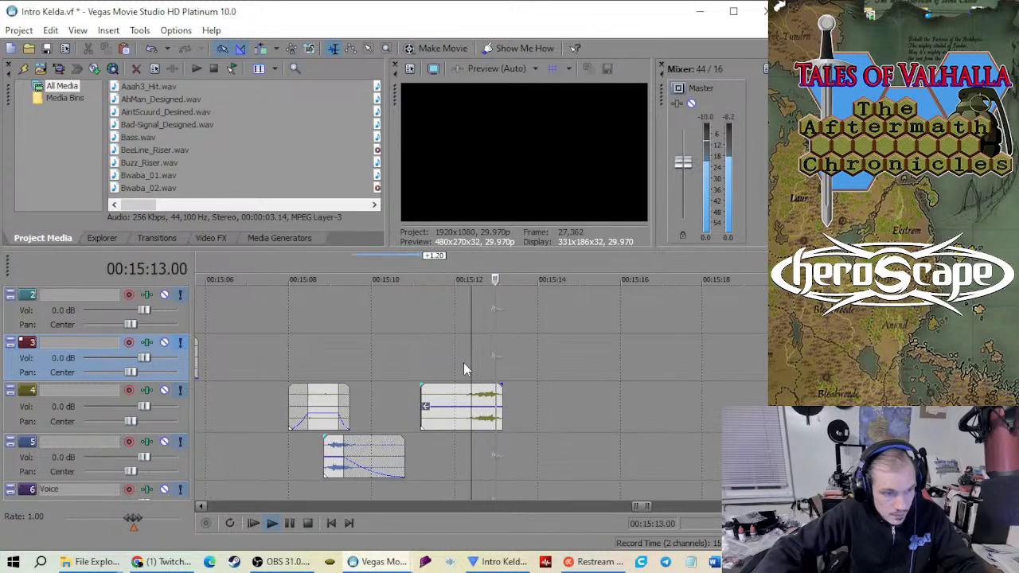
{"action": "key", "text": "space"}
{"action": "left_click_drag", "start_coordinate": [500, 405], "coordinate": [473, 402]}
{"action": "left_click", "coordinate": [446, 374]}
{"action": "key", "text": "space"}
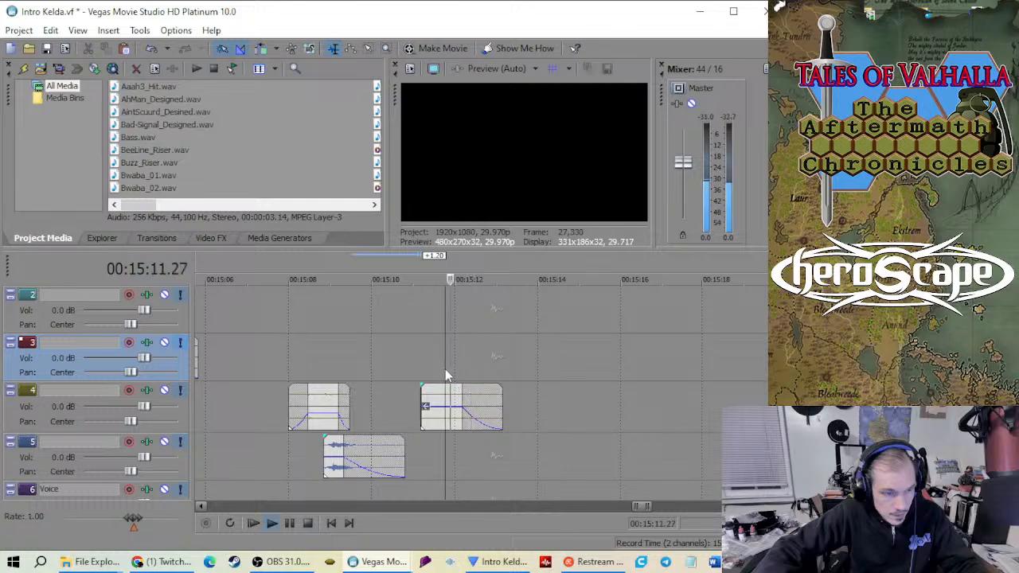
{"action": "key", "text": "space"}
Move the reversed clip along track 4 to start at about 00:15:38.18 and place the playhead at 00:15:37.25
{"action": "scroll", "coordinate": [480, 398], "scroll_direction": "down", "scroll_amount": 3}
{"action": "left_click", "coordinate": [475, 408]}
{"action": "scroll", "coordinate": [479, 410], "scroll_direction": "right", "scroll_amount": 5}
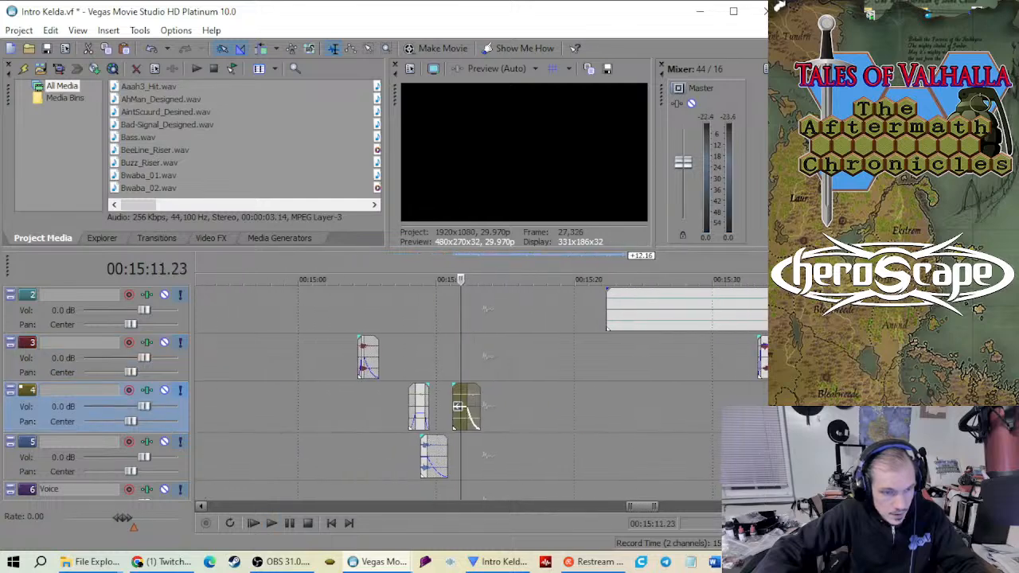
{"action": "left_click_drag", "start_coordinate": [766, 414], "coordinate": [341, 431]}
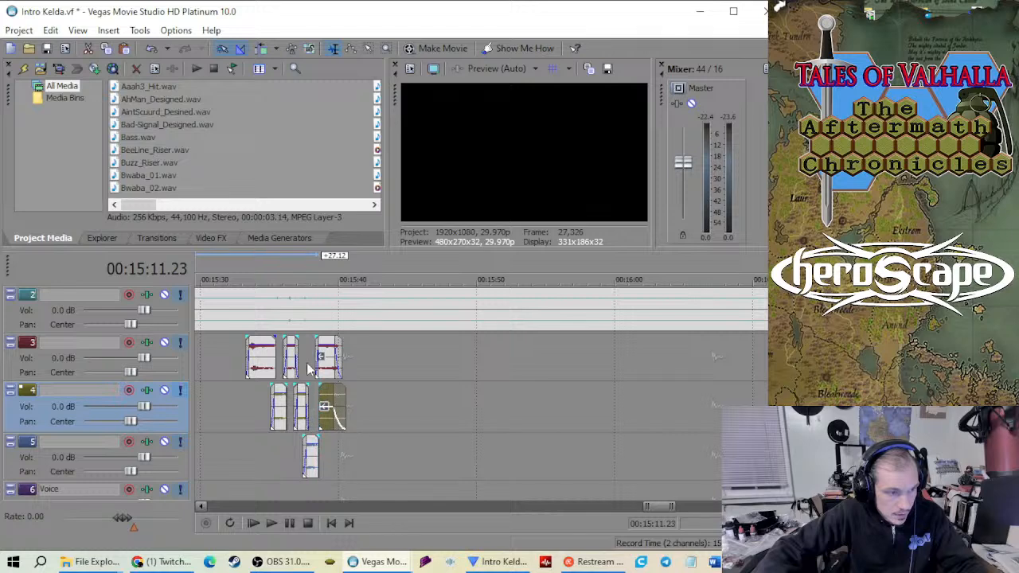
{"action": "left_click", "coordinate": [309, 366]}
{"action": "scroll", "coordinate": [347, 384], "scroll_direction": "up", "scroll_amount": 3}
{"action": "scroll", "coordinate": [350, 386], "scroll_direction": "up", "scroll_amount": 3}
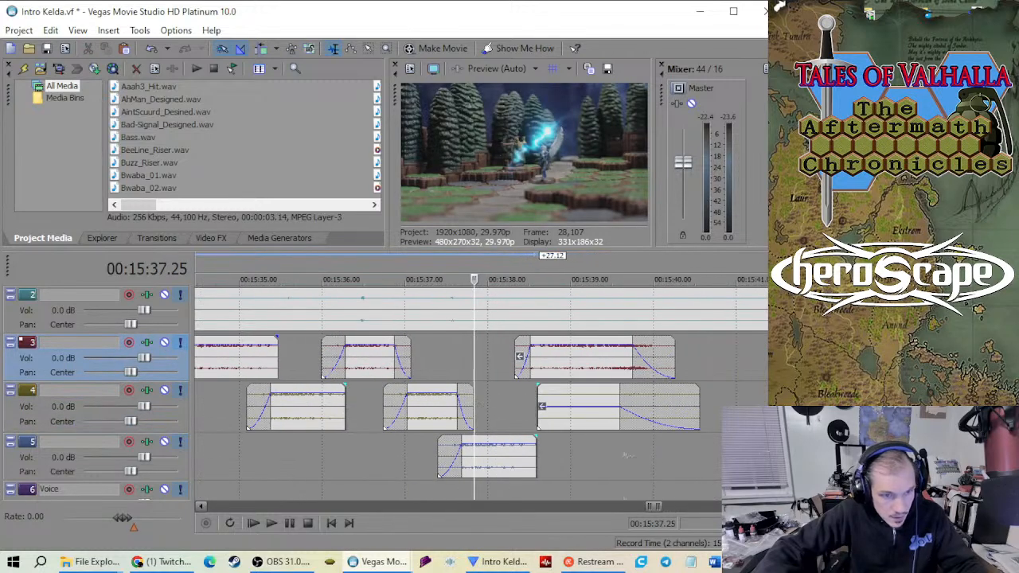
{"action": "scroll", "coordinate": [613, 350], "scroll_direction": "down", "scroll_amount": 1}
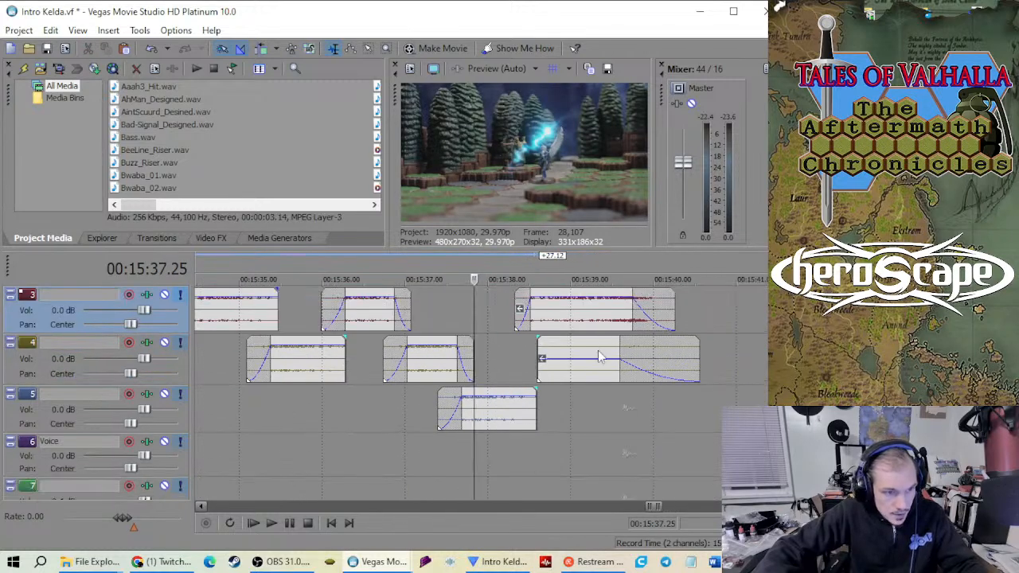
Move the reversed clip from track 4 down to track 6, starting at about 00:15:37.06, and play from 00:15:36.25
{"action": "left_click_drag", "start_coordinate": [597, 356], "coordinate": [487, 455]}
{"action": "left_click", "coordinate": [394, 409]}
{"action": "key", "text": "space"}
{"action": "scroll", "coordinate": [420, 401], "scroll_direction": "up", "scroll_amount": 3}
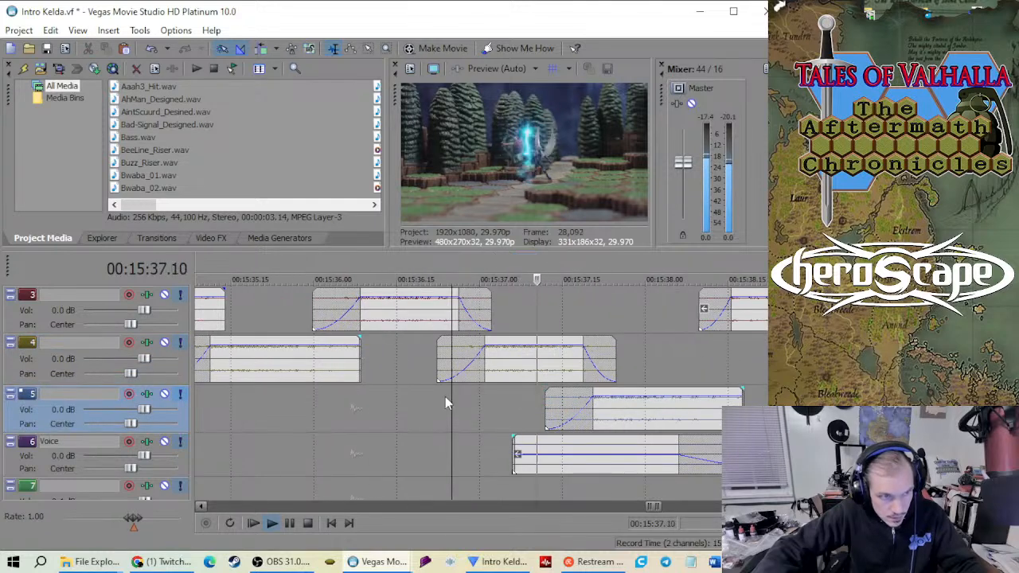
Shift the reversed track 6 clip 17 frames earlier and play from 00:15:36.25
{"action": "key", "text": "space"}
{"action": "left_click_drag", "start_coordinate": [630, 451], "coordinate": [534, 450]}
{"action": "key", "text": "space"}
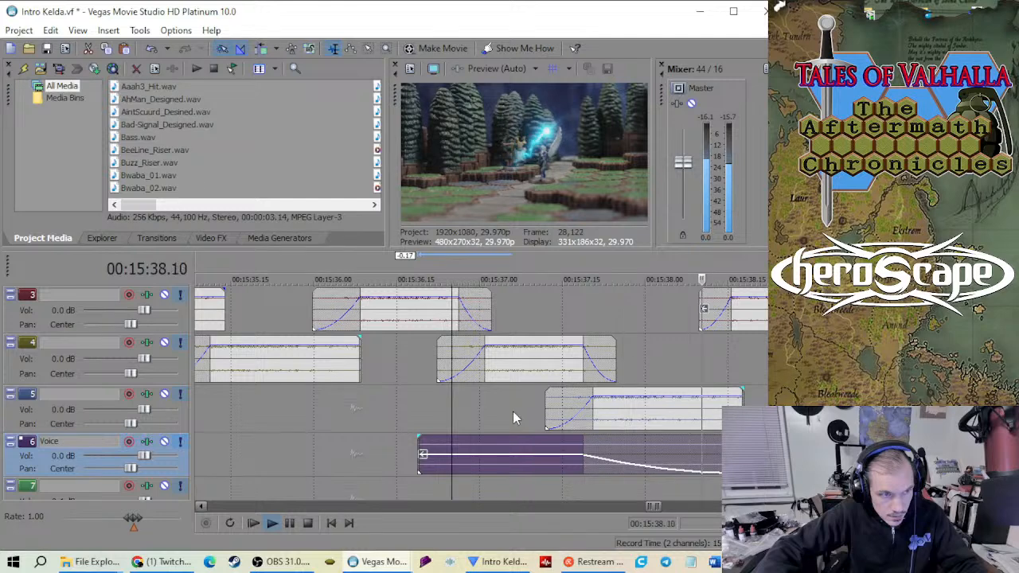
{"action": "key", "text": "space"}
Play the layered effects on tracks 3 to 6 twice from 00:15:36.09
{"action": "left_click", "coordinate": [362, 391]}
{"action": "key", "text": "space"}
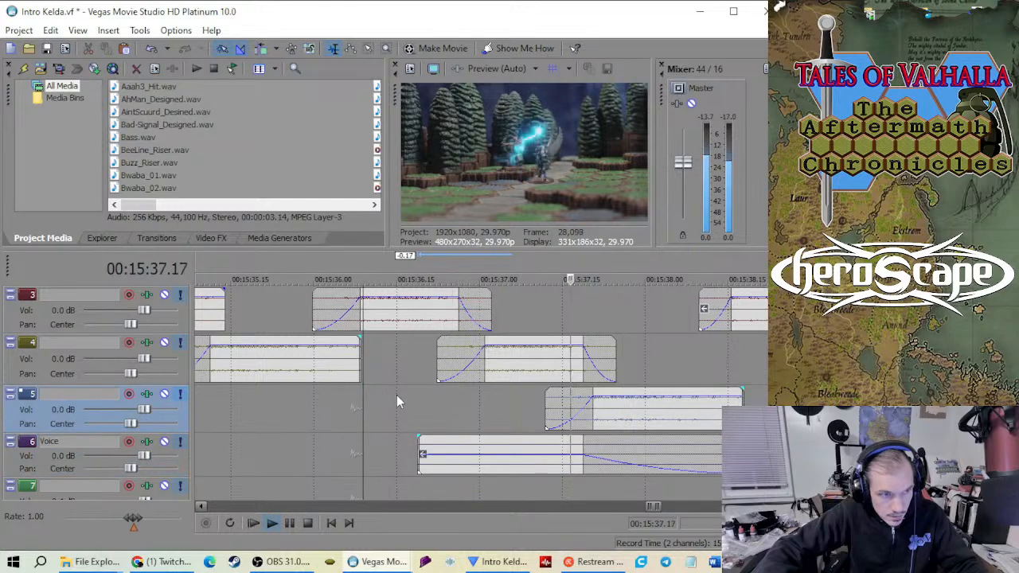
{"action": "scroll", "coordinate": [397, 394], "scroll_direction": "down", "scroll_amount": 2}
{"action": "key", "text": "space"}
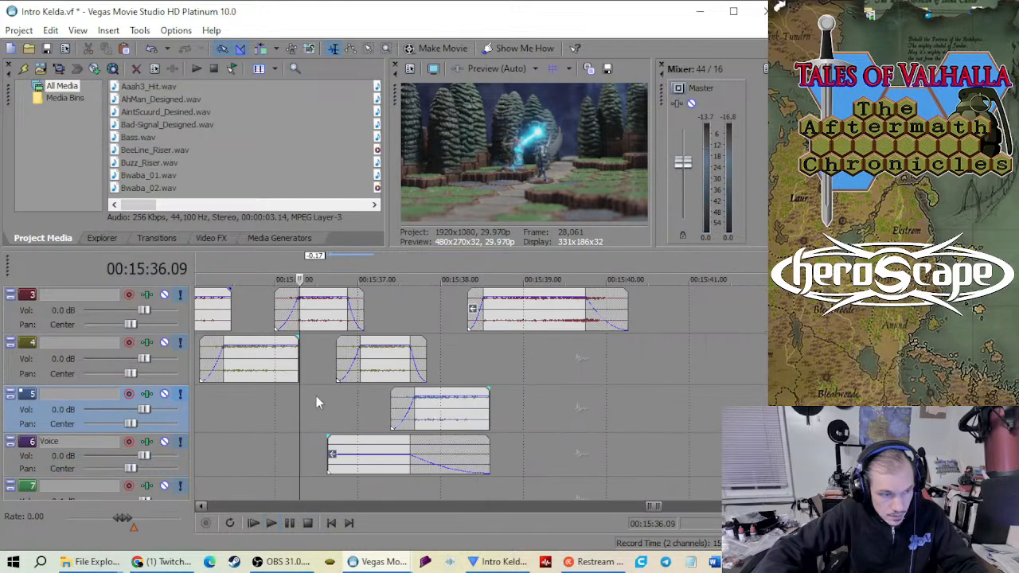
{"action": "key", "text": "space"}
{"action": "scroll", "coordinate": [381, 401], "scroll_direction": "up", "scroll_amount": 2}
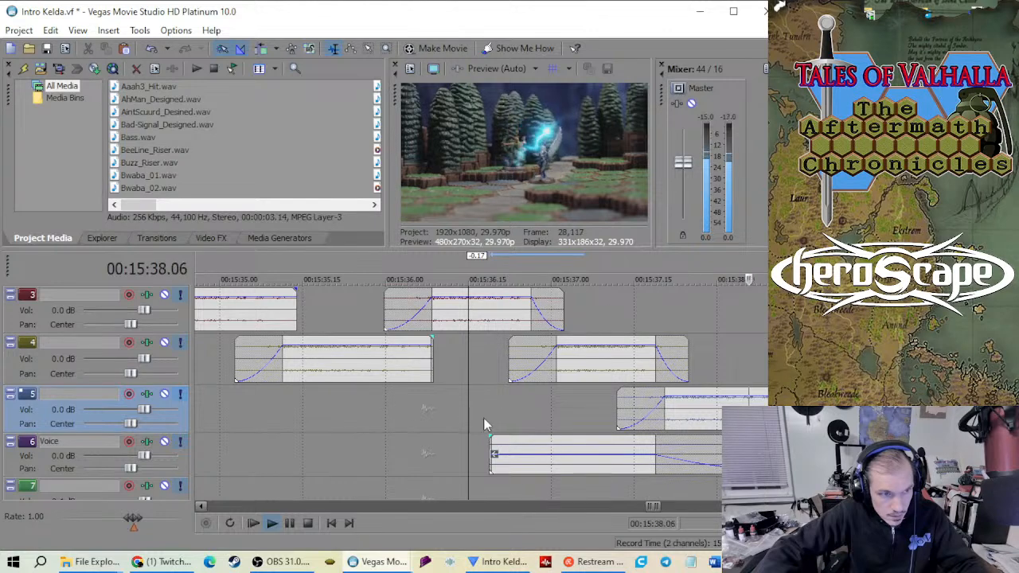
{"action": "key", "text": "space"}
Shift the reversed track 6 clip 8 frames earlier and play from 00:15:37.05 past the end of the effects
{"action": "left_click_drag", "start_coordinate": [404, 448], "coordinate": [359, 412]}
{"action": "left_click", "coordinate": [359, 413]}
{"action": "key", "text": "space"}
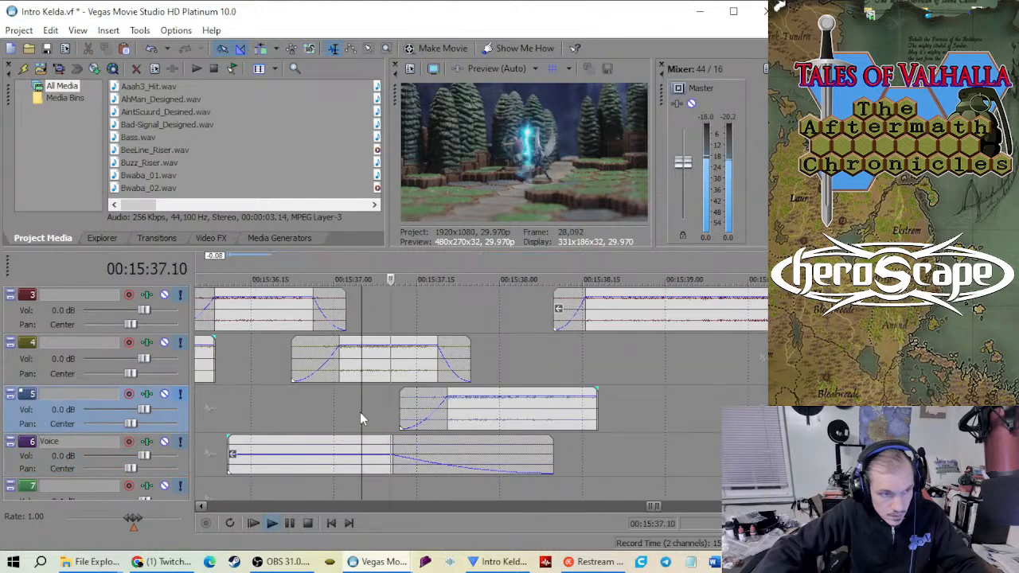
{"action": "scroll", "coordinate": [468, 389], "scroll_direction": "down", "scroll_amount": 1}
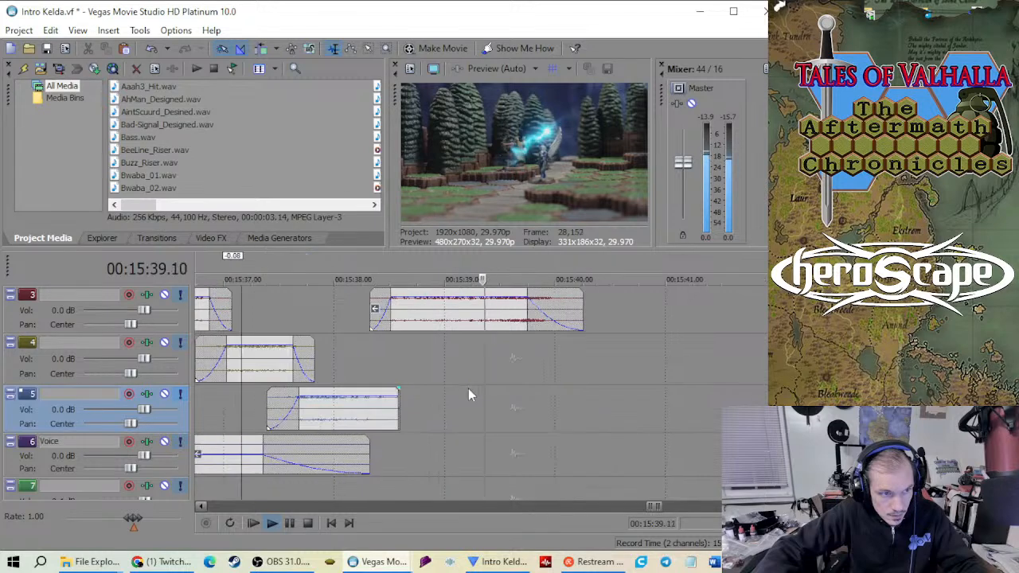
{"action": "scroll", "coordinate": [478, 390], "scroll_direction": "down", "scroll_amount": 5}
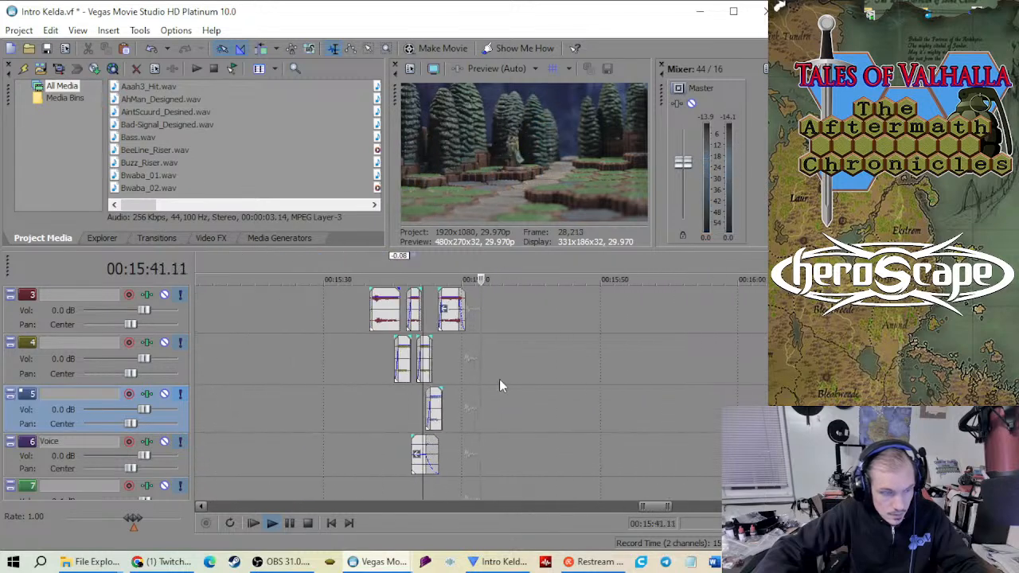
{"action": "key", "text": "space"}
Lower the gain of the five unreversed forest-scene clips on tracks 3 to 5 to about -6.5 dB and lower the reversed track 3 clip's gain
{"action": "scroll", "coordinate": [517, 365], "scroll_direction": "up", "scroll_amount": 3}
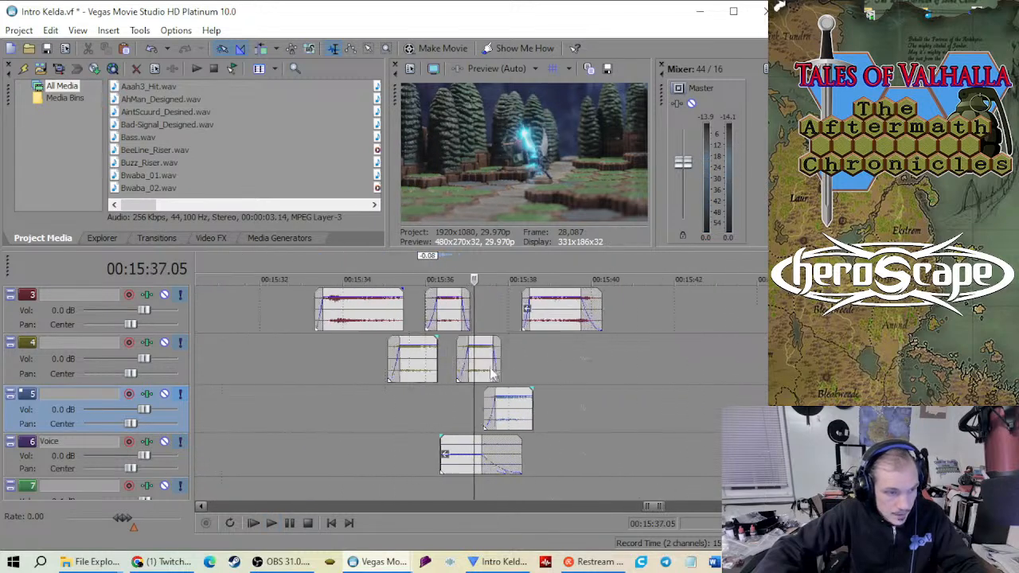
{"action": "scroll", "coordinate": [492, 374], "scroll_direction": "up", "scroll_amount": 1}
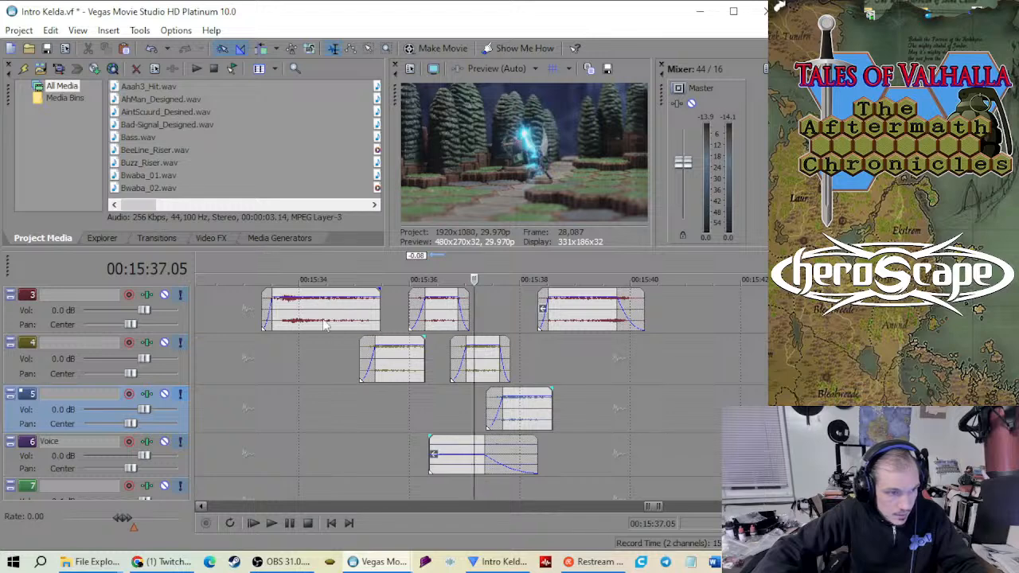
{"action": "left_click", "coordinate": [324, 324]}
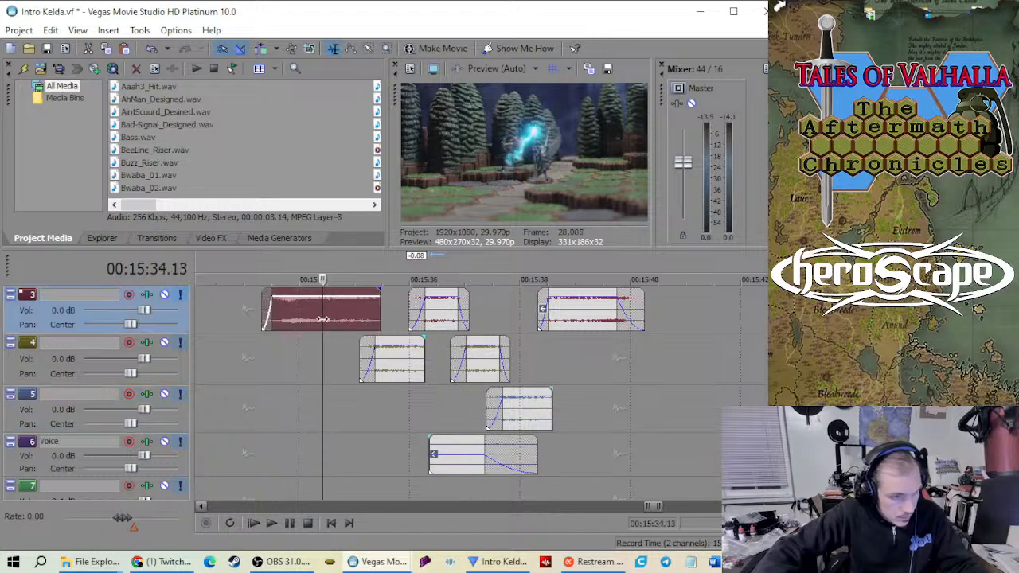
{"action": "left_click", "coordinate": [537, 414], "text": "shift"}
{"action": "left_click_drag", "start_coordinate": [448, 305], "coordinate": [448, 317]}
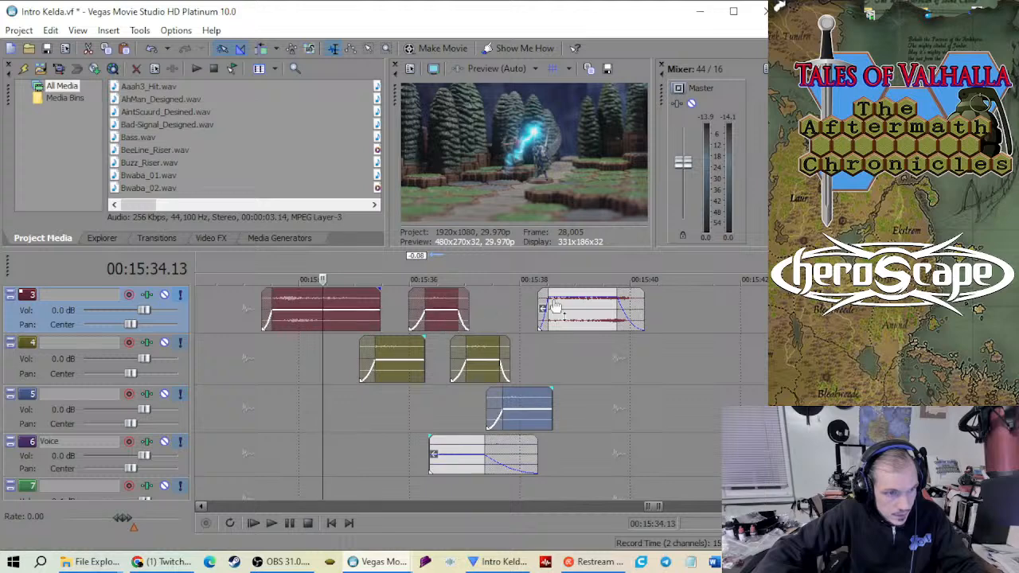
{"action": "left_click_drag", "start_coordinate": [595, 300], "coordinate": [593, 316]}
Play the effects cluster from 00:15:33.21 to check the lowered gain
{"action": "left_click", "coordinate": [284, 364]}
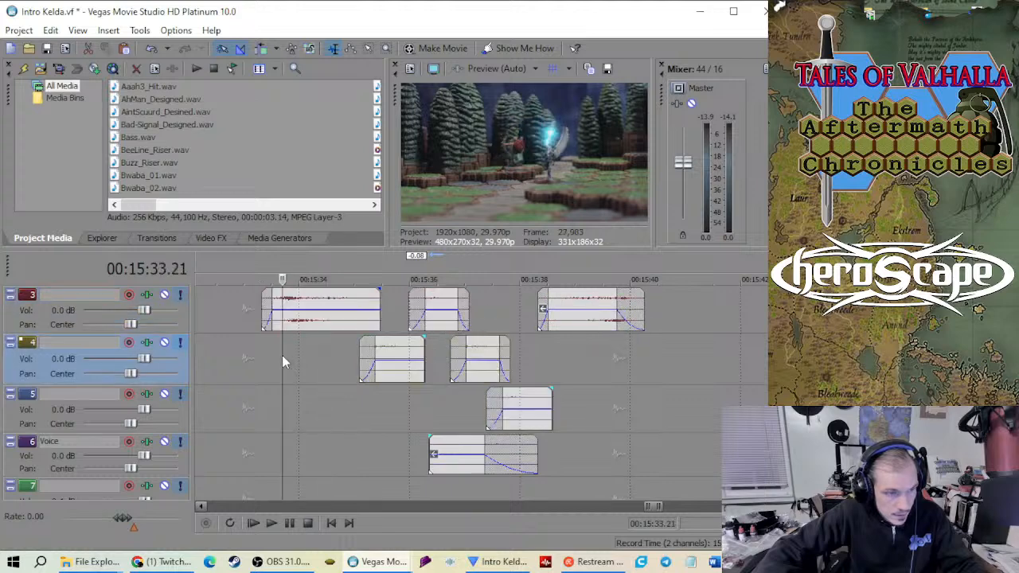
{"action": "key", "text": "space"}
{"action": "scroll", "coordinate": [378, 359], "scroll_direction": "down", "scroll_amount": 2}
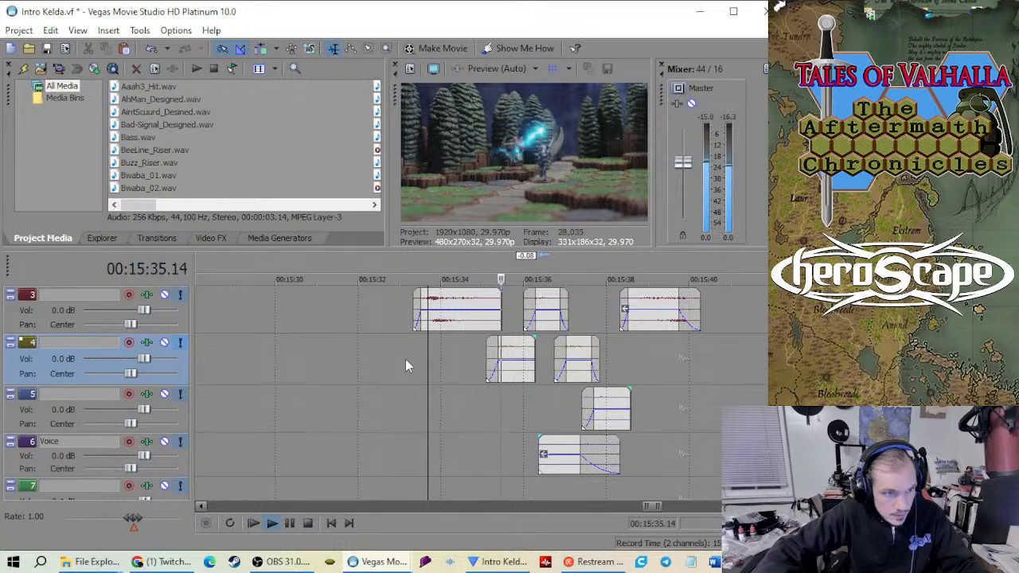
{"action": "scroll", "coordinate": [374, 362], "scroll_direction": "up", "scroll_amount": 2}
Play the effects cluster from 00:15:33.04 through the last reversed clip on track 3
{"action": "left_click", "coordinate": [269, 363]}
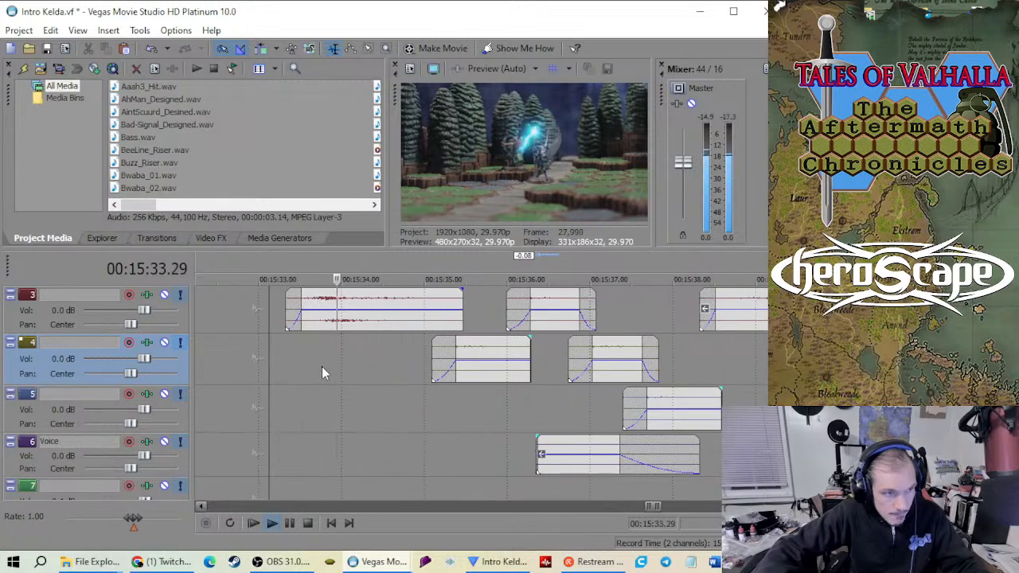
{"action": "scroll", "coordinate": [382, 365], "scroll_direction": "down", "scroll_amount": 2}
{"action": "key", "text": "space"}
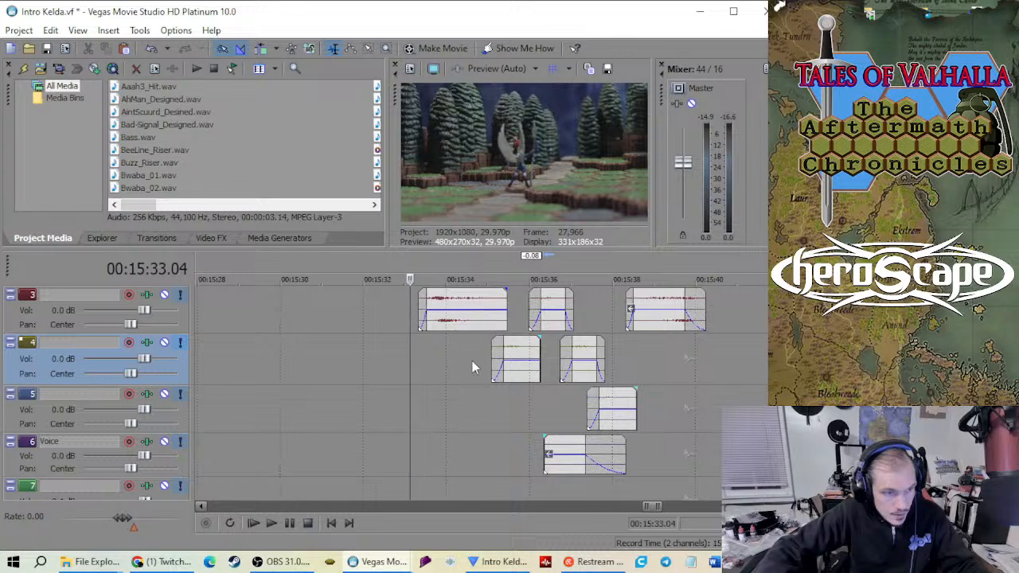
{"action": "key", "text": "space"}
{"action": "scroll", "coordinate": [459, 357], "scroll_direction": "up", "scroll_amount": 2}
{"action": "scroll", "coordinate": [463, 360], "scroll_direction": "up", "scroll_amount": 3}
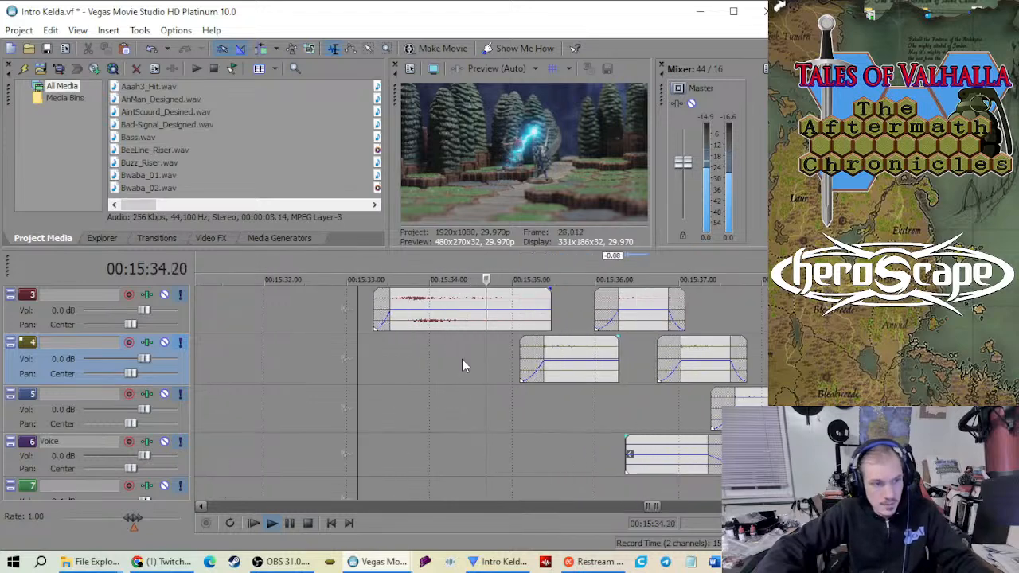
{"action": "scroll", "coordinate": [418, 364], "scroll_direction": "up", "scroll_amount": 2}
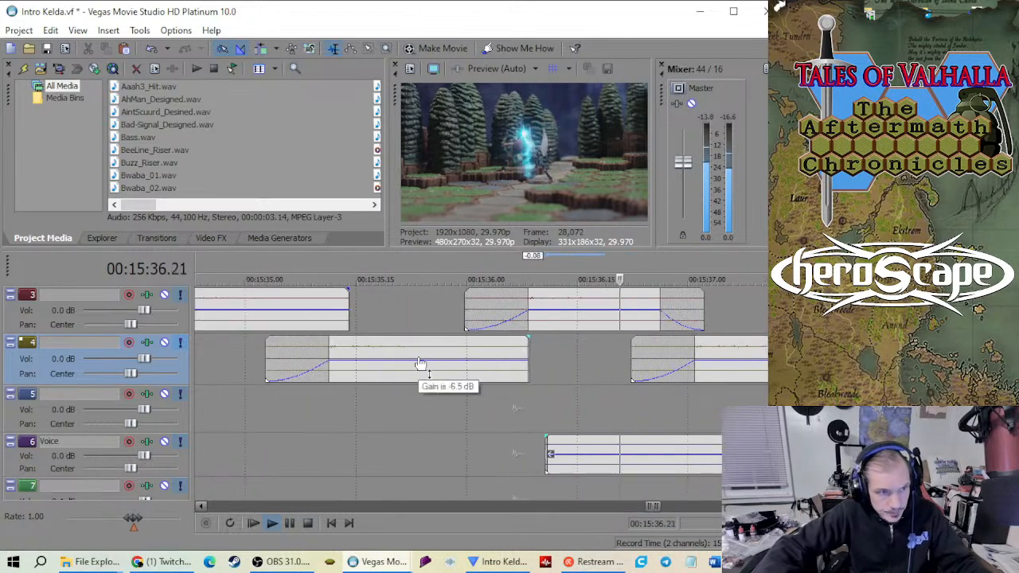
{"action": "scroll", "coordinate": [418, 364], "scroll_direction": "down", "scroll_amount": 3}
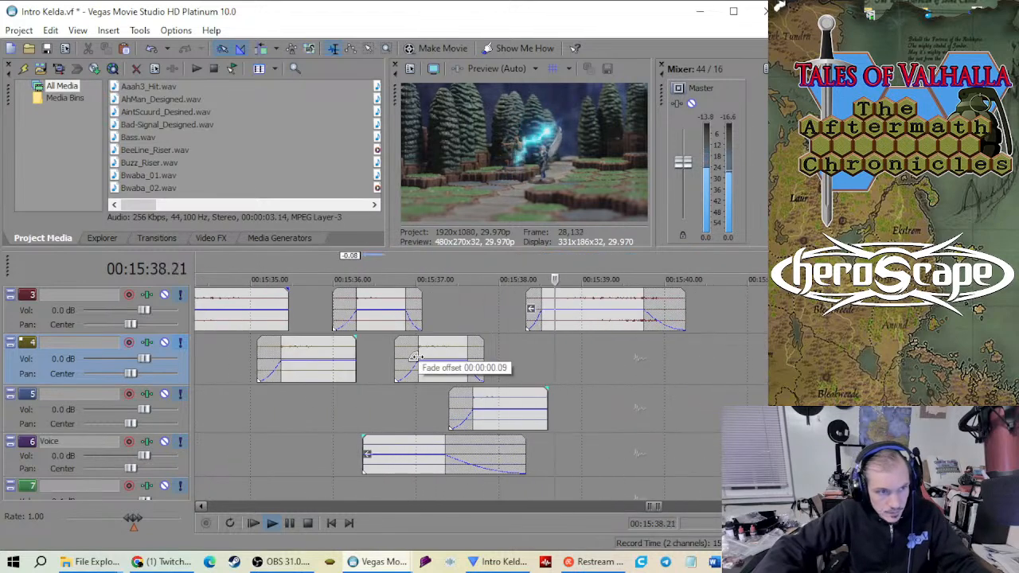
{"action": "scroll", "coordinate": [417, 360], "scroll_direction": "down", "scroll_amount": 3}
{"action": "scroll", "coordinate": [390, 355], "scroll_direction": "down", "scroll_amount": 4}
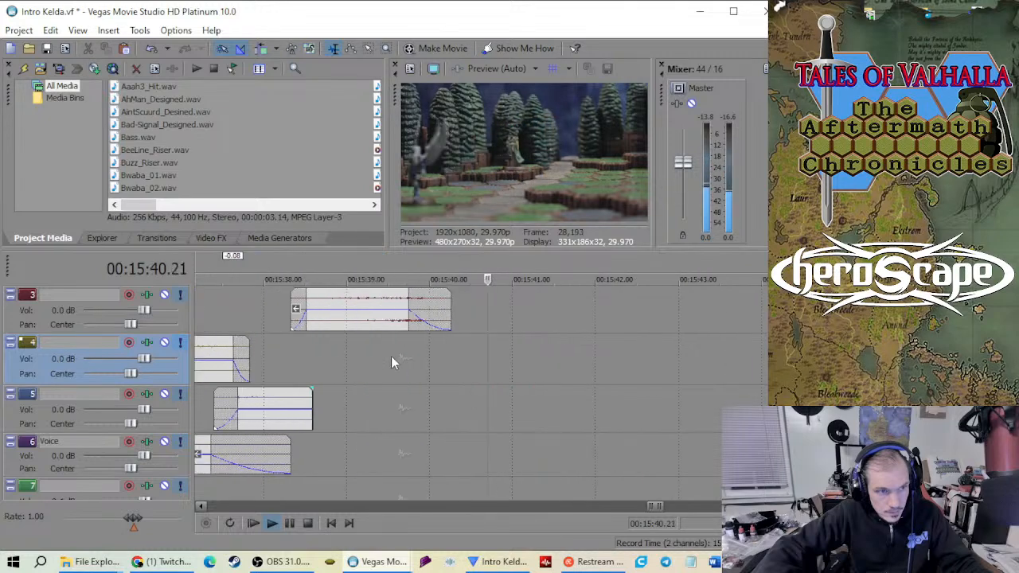
{"action": "key", "text": "space"}
Place the playhead at 00:15:04.09 and examine the spare effect clips placed before the video
{"action": "scroll", "coordinate": [557, 374], "scroll_direction": "down", "scroll_amount": 2}
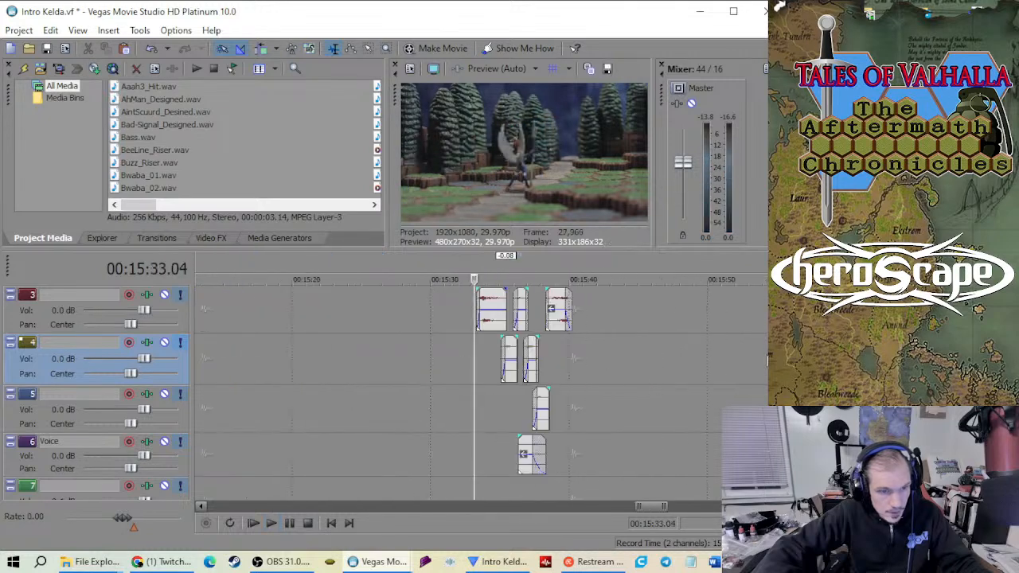
{"action": "scroll", "coordinate": [573, 374], "scroll_direction": "up", "scroll_amount": 2}
{"action": "scroll", "coordinate": [510, 368], "scroll_direction": "down", "scroll_amount": 3}
{"action": "scroll", "coordinate": [510, 368], "scroll_direction": "down", "scroll_amount": 1}
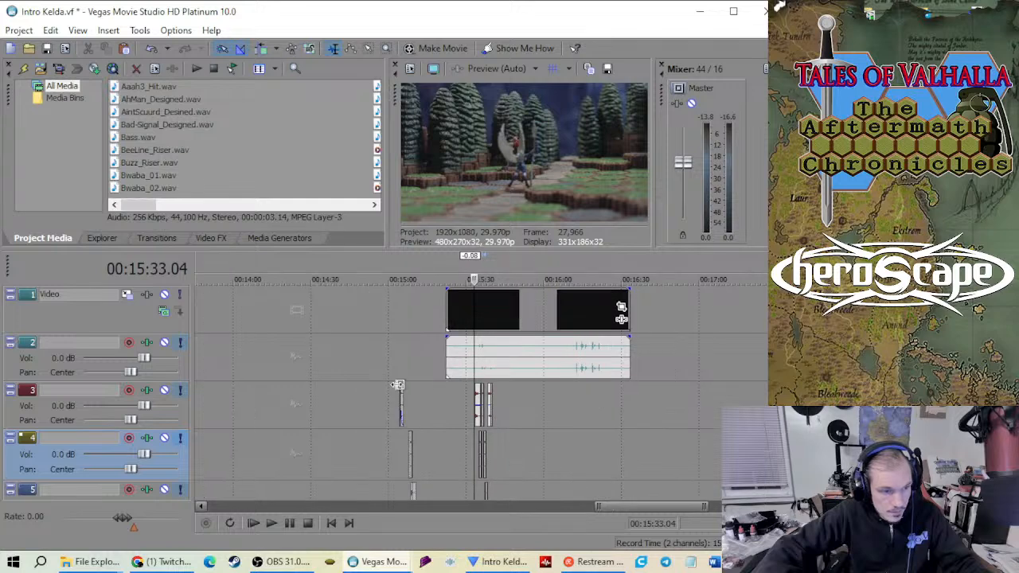
{"action": "left_click", "coordinate": [401, 363]}
{"action": "scroll", "coordinate": [422, 378], "scroll_direction": "up", "scroll_amount": 10}
{"action": "scroll", "coordinate": [487, 404], "scroll_direction": "down", "scroll_amount": 7}
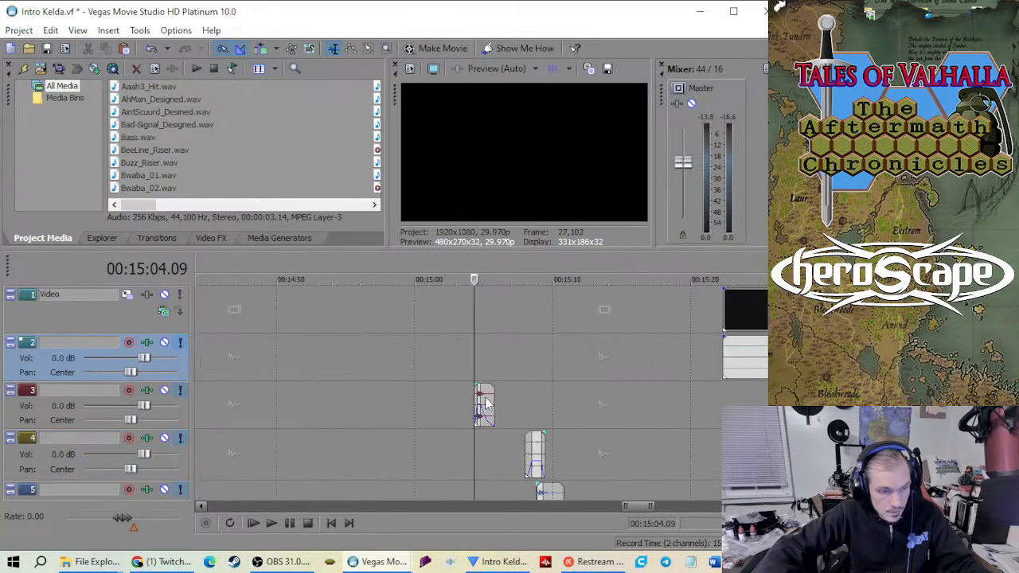
{"action": "scroll", "coordinate": [510, 410], "scroll_direction": "down", "scroll_amount": 4}
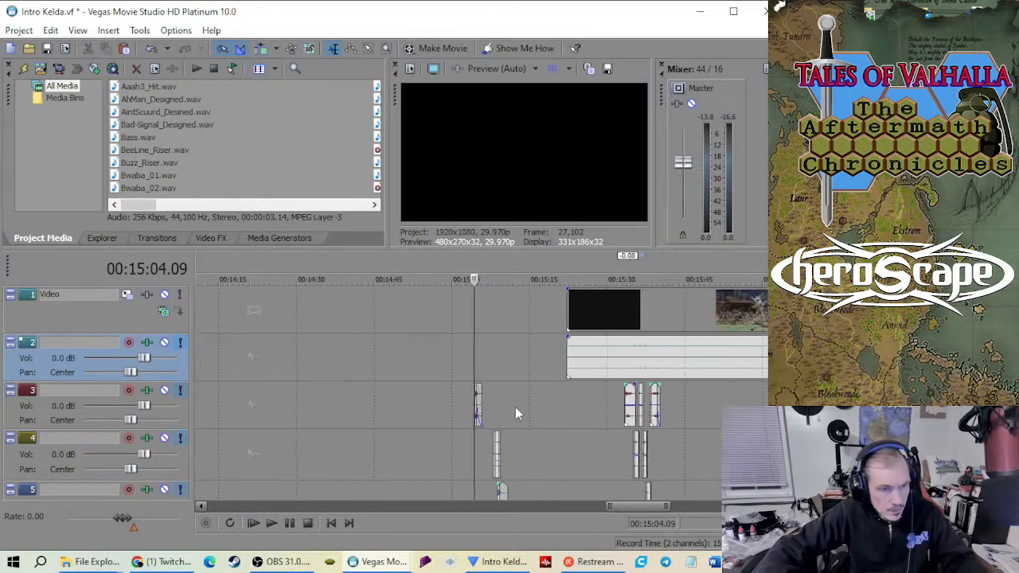
Examine the timeline around 00:15:40.08 and play the video briefly from about 00:16:10
{"action": "left_click", "coordinate": [669, 442]}
{"action": "scroll", "coordinate": [522, 426], "scroll_direction": "down", "scroll_amount": 4}
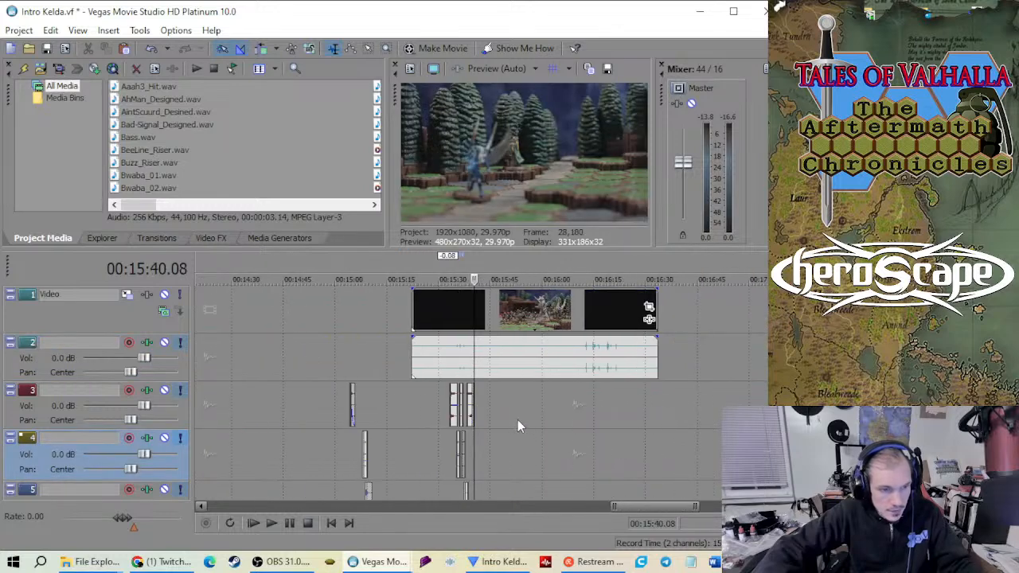
{"action": "scroll", "coordinate": [497, 405], "scroll_direction": "up", "scroll_amount": 6}
{"action": "scroll", "coordinate": [386, 407], "scroll_direction": "down", "scroll_amount": 4}
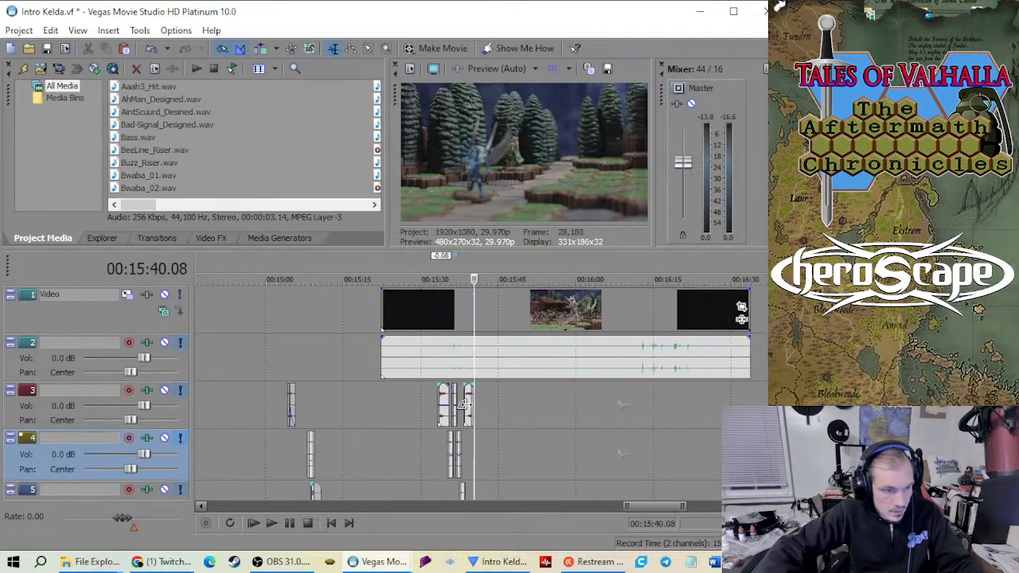
{"action": "left_click", "coordinate": [626, 419]}
{"action": "scroll", "coordinate": [573, 418], "scroll_direction": "up", "scroll_amount": 4}
{"action": "key", "text": "space"}
{"action": "scroll", "coordinate": [415, 420], "scroll_direction": "down", "scroll_amount": 6}
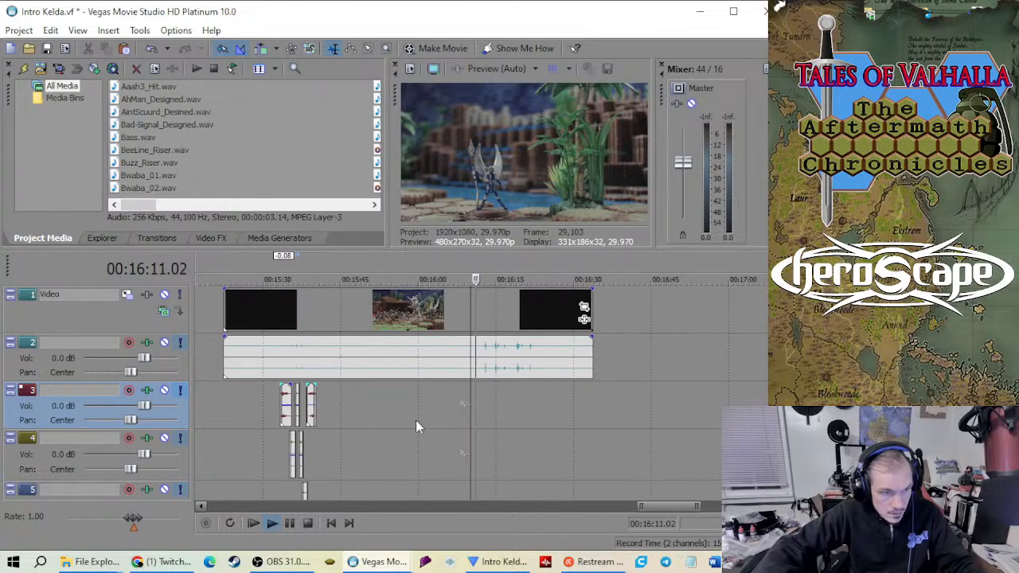
{"action": "key", "text": "space"}
Play the spare track 3 effect clip from about 00:15:04.16
{"action": "left_click", "coordinate": [521, 379]}
{"action": "scroll", "coordinate": [439, 414], "scroll_direction": "up", "scroll_amount": 10}
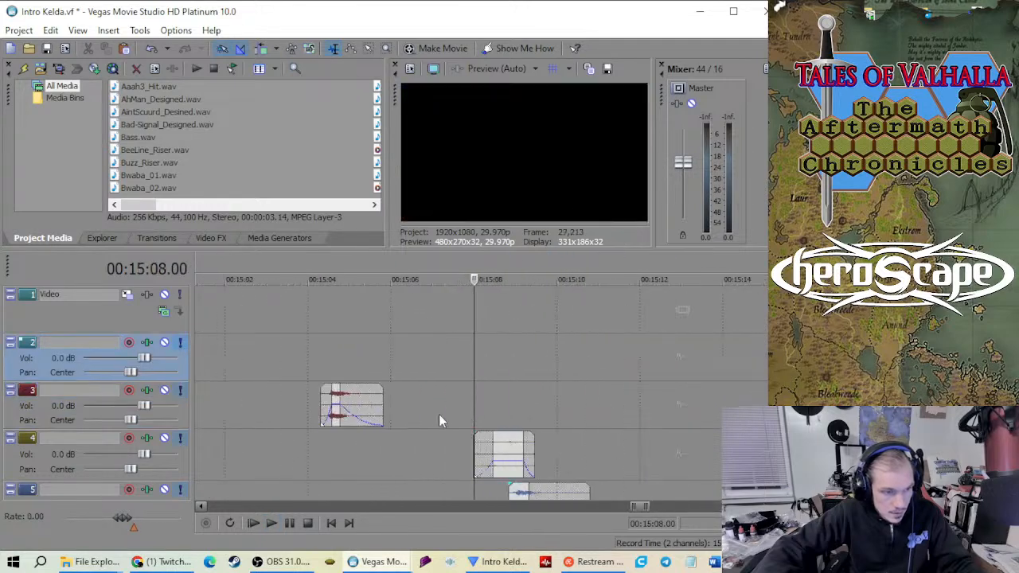
{"action": "left_click", "coordinate": [377, 369]}
{"action": "key", "text": "space"}
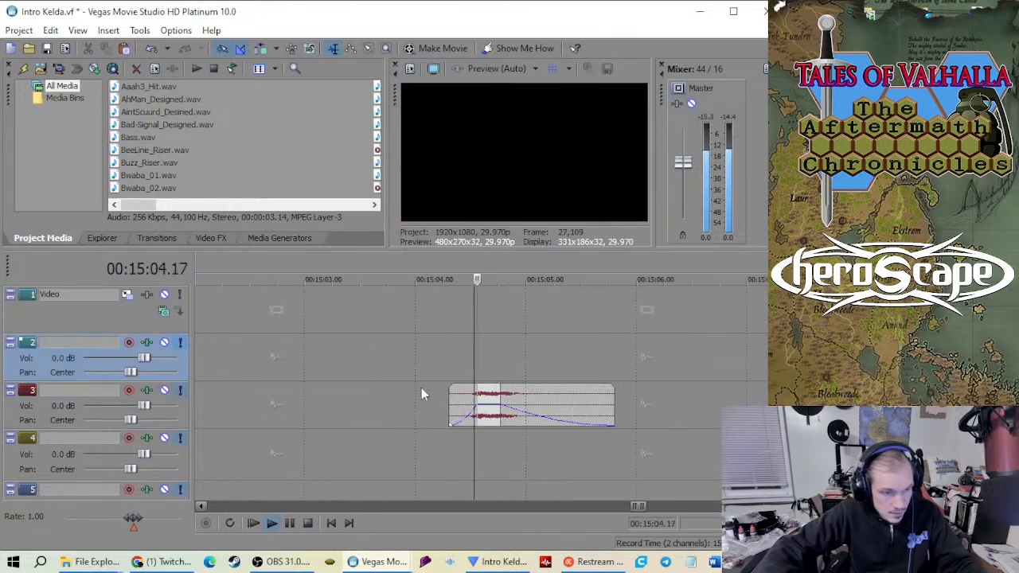
Play the sound clips near 00:15:04 and move the track 3 clip to about 00:15:18, before the video clip
{"action": "key", "text": "space"}
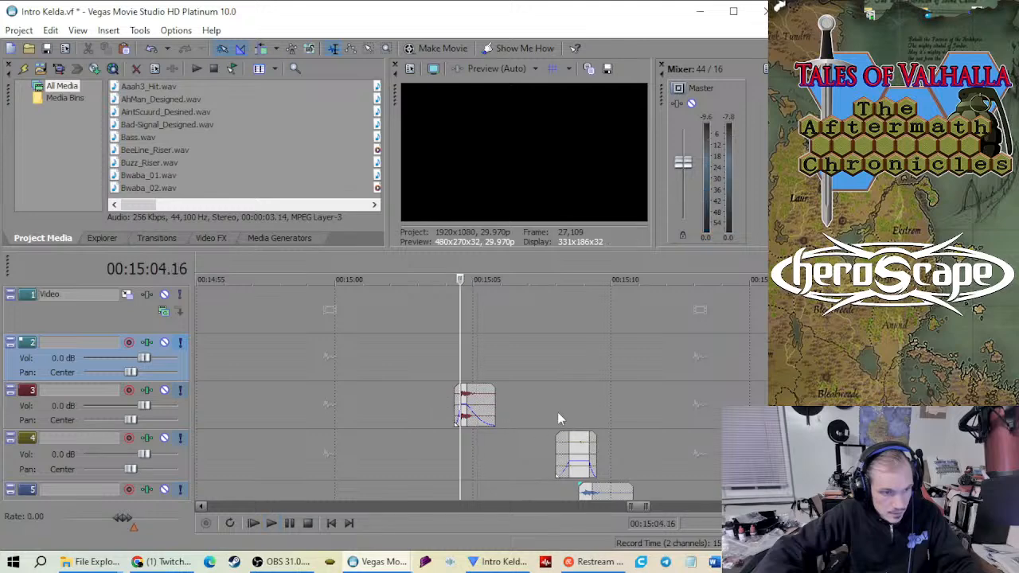
{"action": "left_click", "coordinate": [557, 411]}
{"action": "scroll", "coordinate": [463, 408], "scroll_direction": "up", "scroll_amount": 2}
{"action": "key", "text": "space"}
{"action": "scroll", "coordinate": [466, 412], "scroll_direction": "down", "scroll_amount": 2}
{"action": "key", "text": "space"}
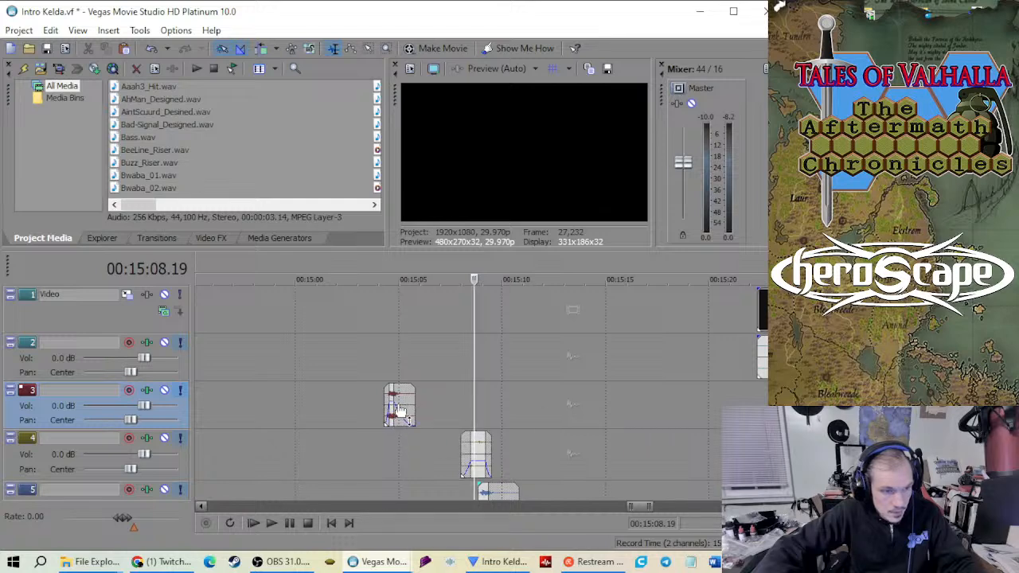
{"action": "left_click_drag", "start_coordinate": [399, 411], "coordinate": [672, 398]}
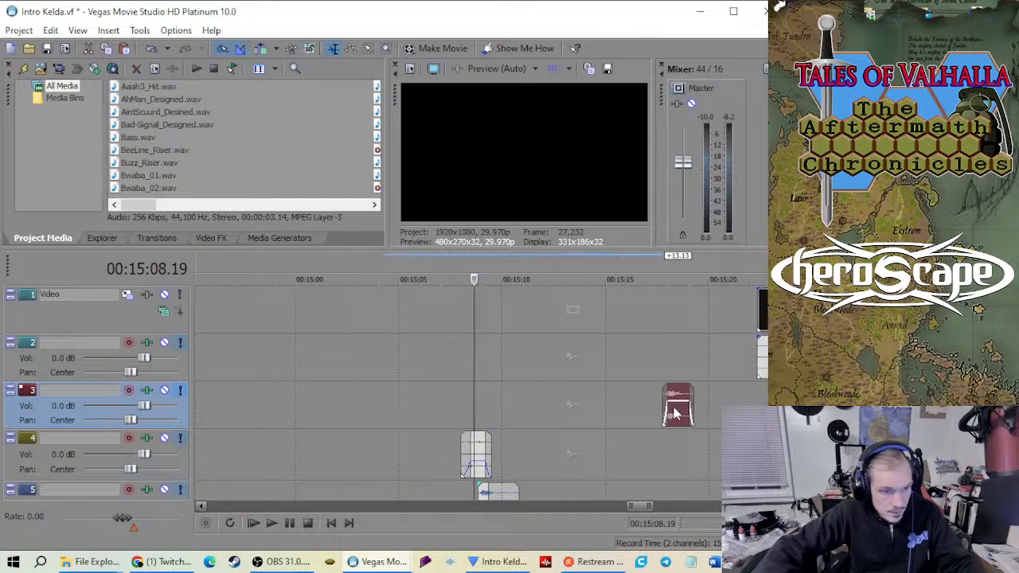
{"action": "left_click", "coordinate": [677, 362]}
{"action": "scroll", "coordinate": [653, 374], "scroll_direction": "down", "scroll_amount": 4}
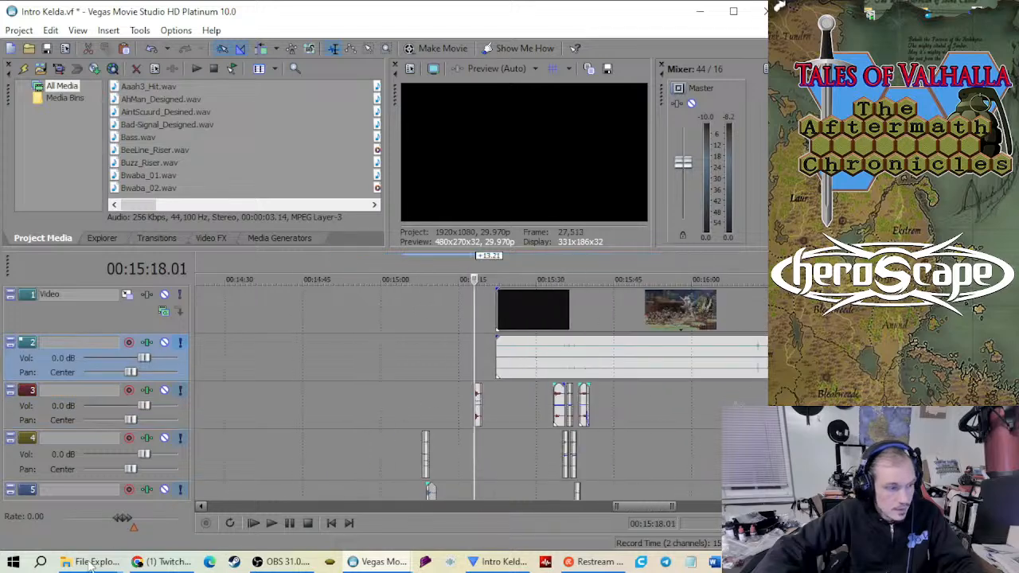
Open a new File Explorer window and go to the TalesOfValhallaShowS2-3 folder on the DATA (D:) drive
{"action": "mouse_move", "coordinate": [94, 564]}
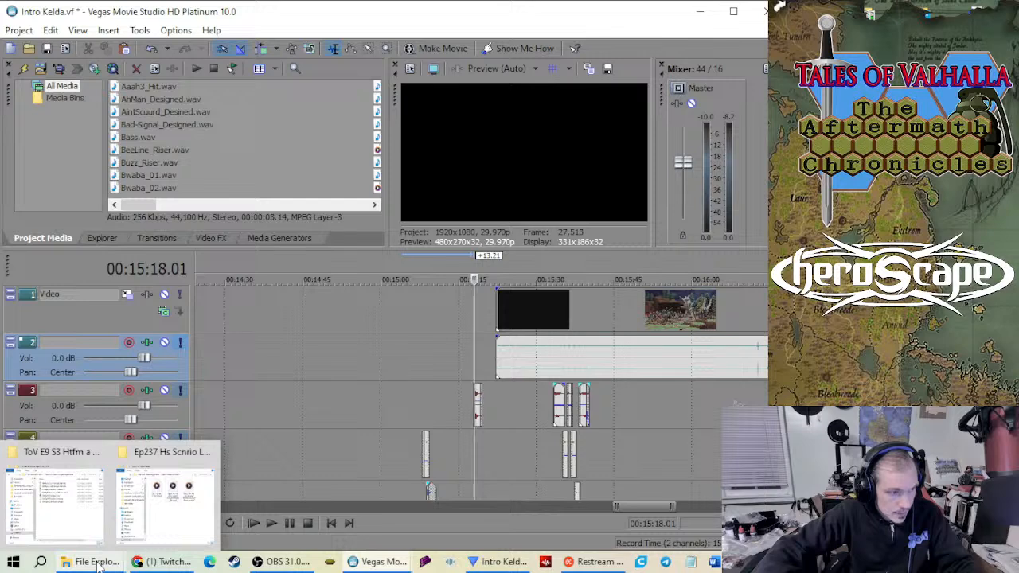
{"action": "right_click", "coordinate": [97, 563]}
{"action": "left_click", "coordinate": [321, 431]}
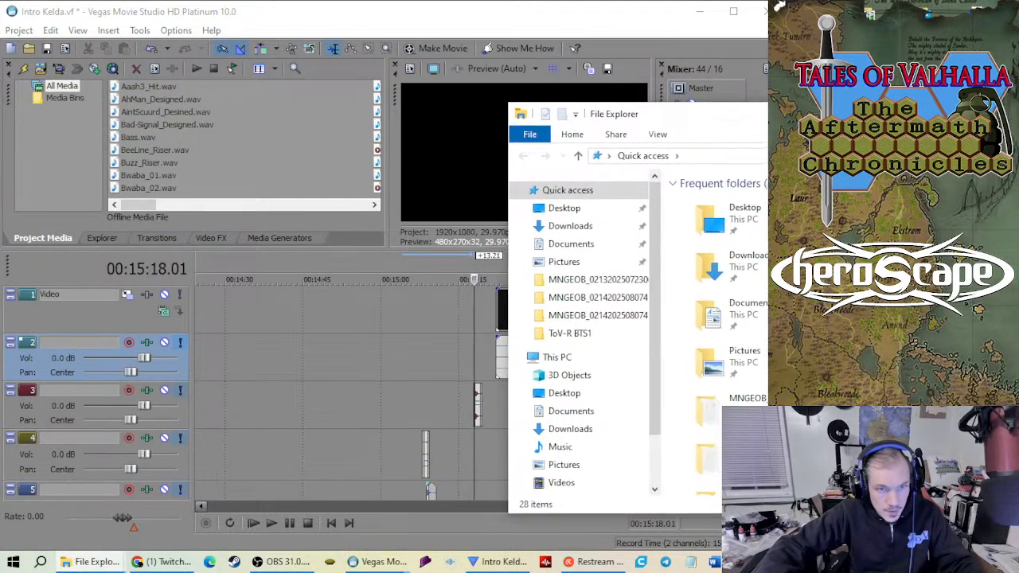
{"action": "scroll", "coordinate": [580, 387], "scroll_direction": "down", "scroll_amount": 3}
{"action": "left_click", "coordinate": [561, 453]}
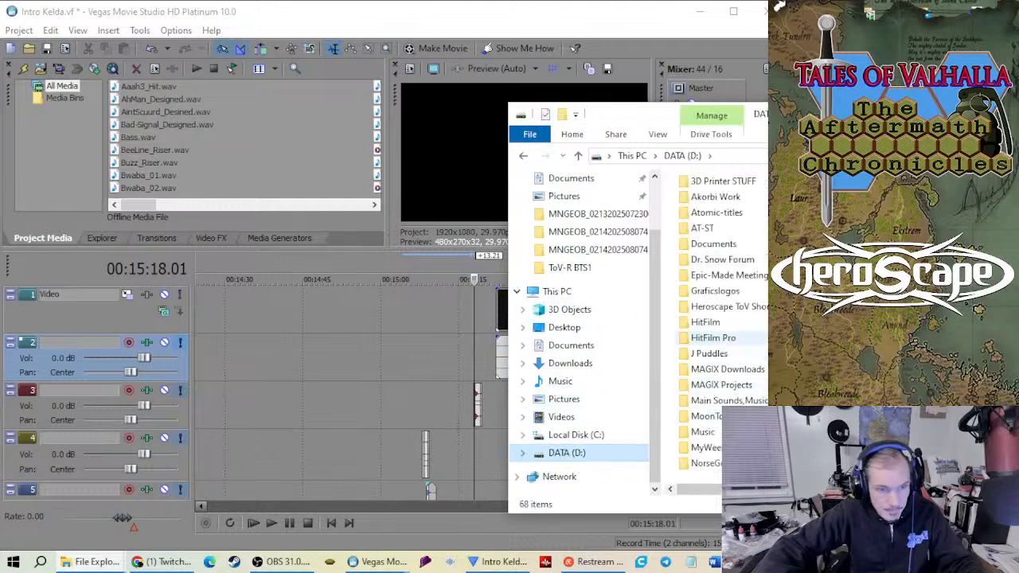
{"action": "scroll", "coordinate": [716, 334], "scroll_direction": "down", "scroll_amount": 5}
{"action": "left_click", "coordinate": [716, 323]}
{"action": "double_click", "coordinate": [716, 323]}
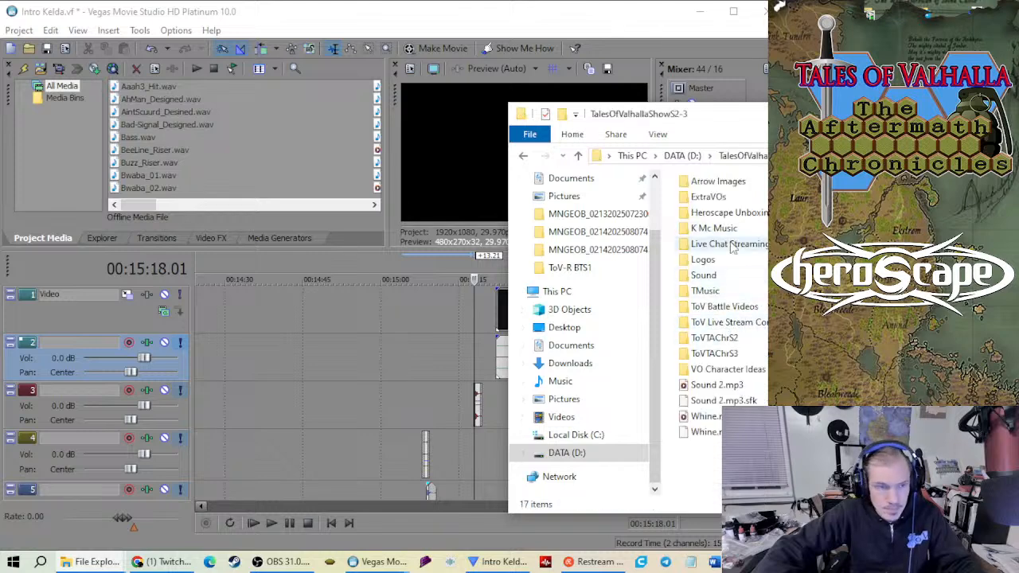
{"action": "left_click_drag", "start_coordinate": [760, 114], "coordinate": [766, 115]}
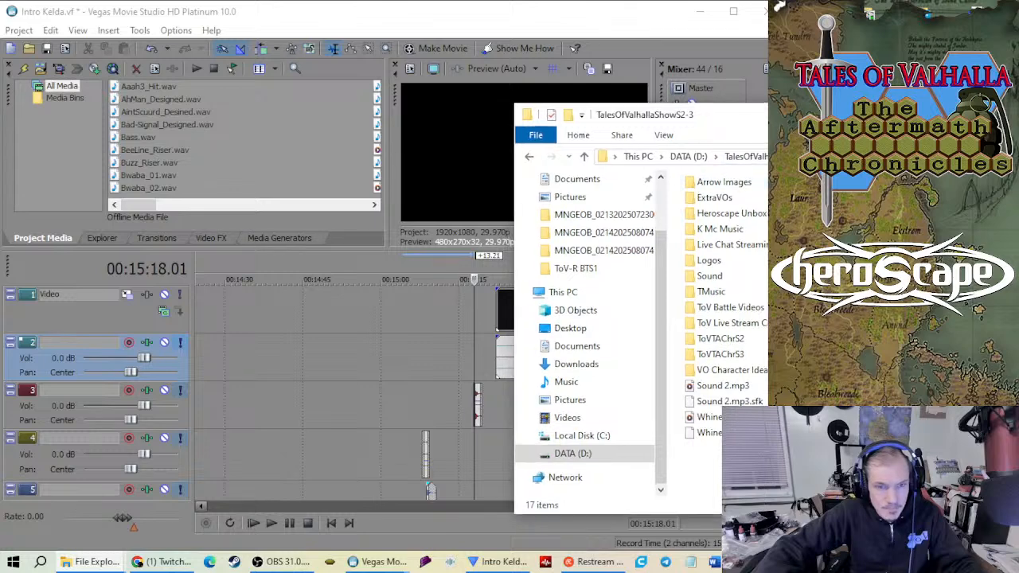
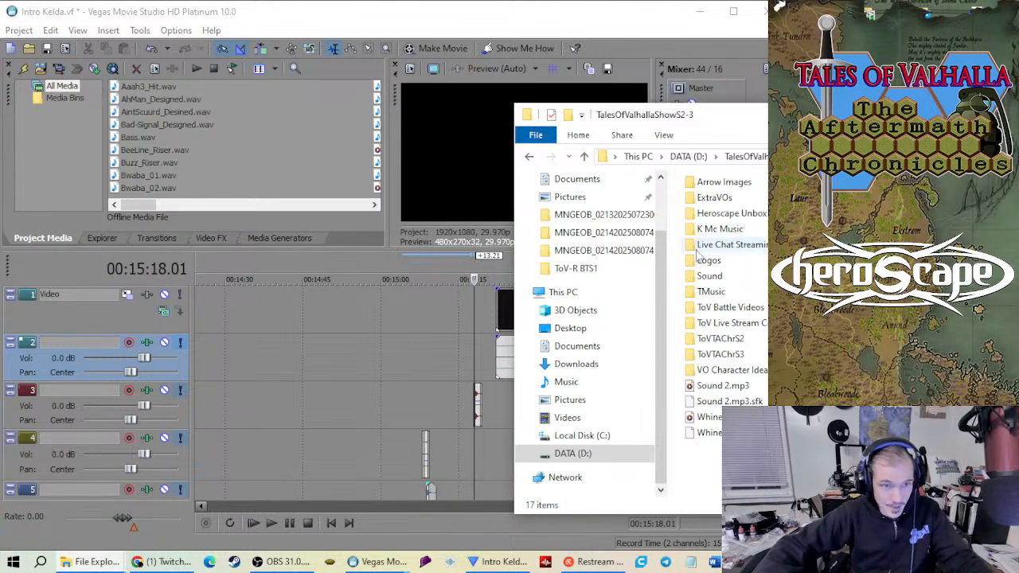
Open the Punches folder under Sound, Fighting_SFX, Impacts Designed
{"action": "double_click", "coordinate": [716, 276]}
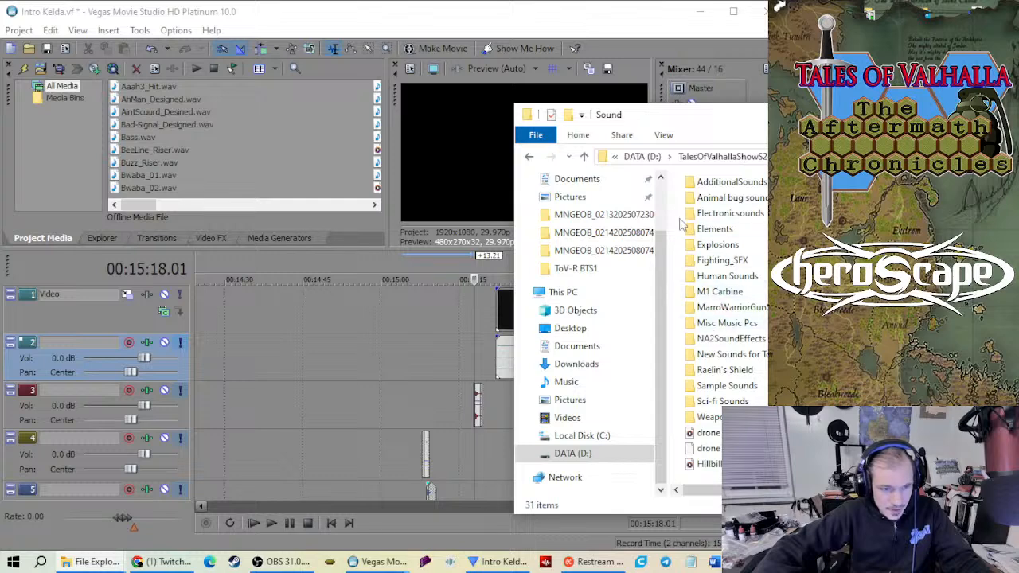
{"action": "left_click", "coordinate": [584, 157]}
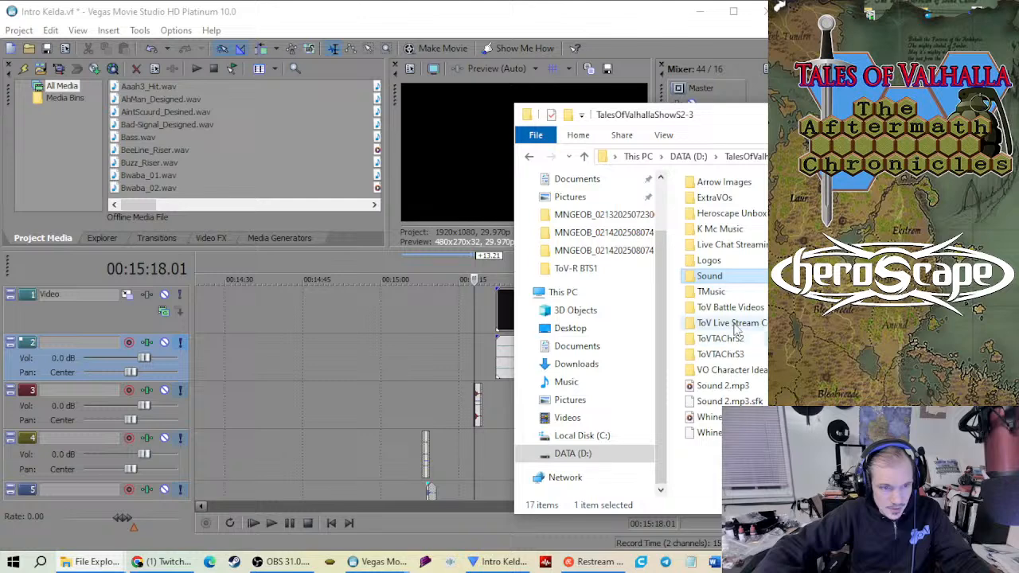
{"action": "double_click", "coordinate": [727, 285]}
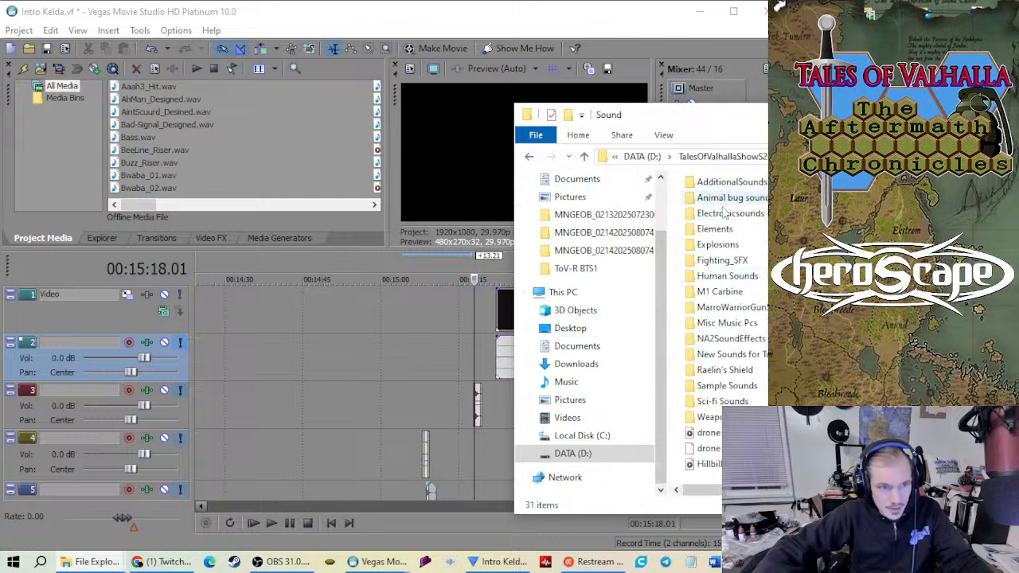
{"action": "double_click", "coordinate": [721, 260]}
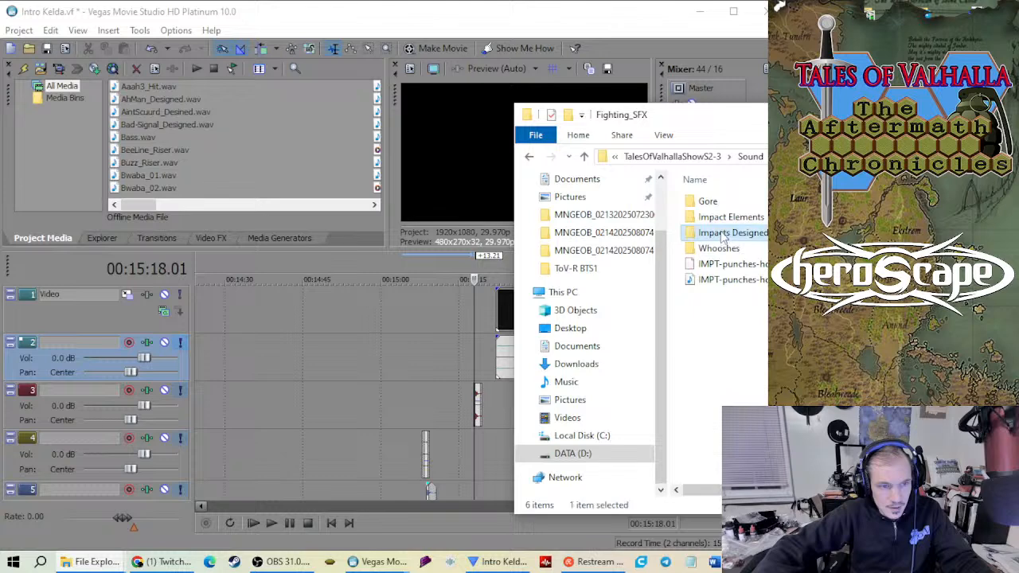
{"action": "double_click", "coordinate": [722, 233]}
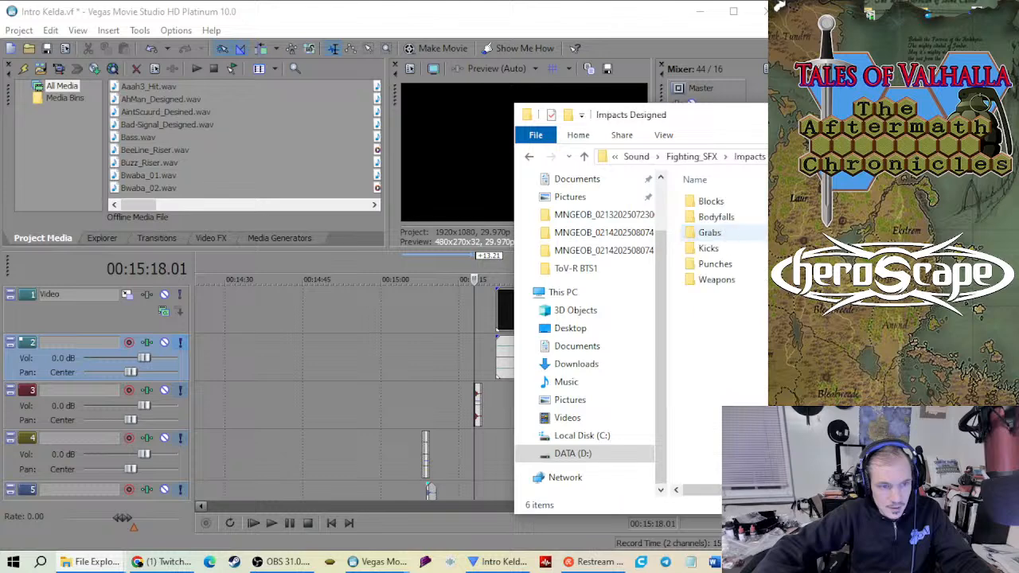
{"action": "double_click", "coordinate": [710, 263]}
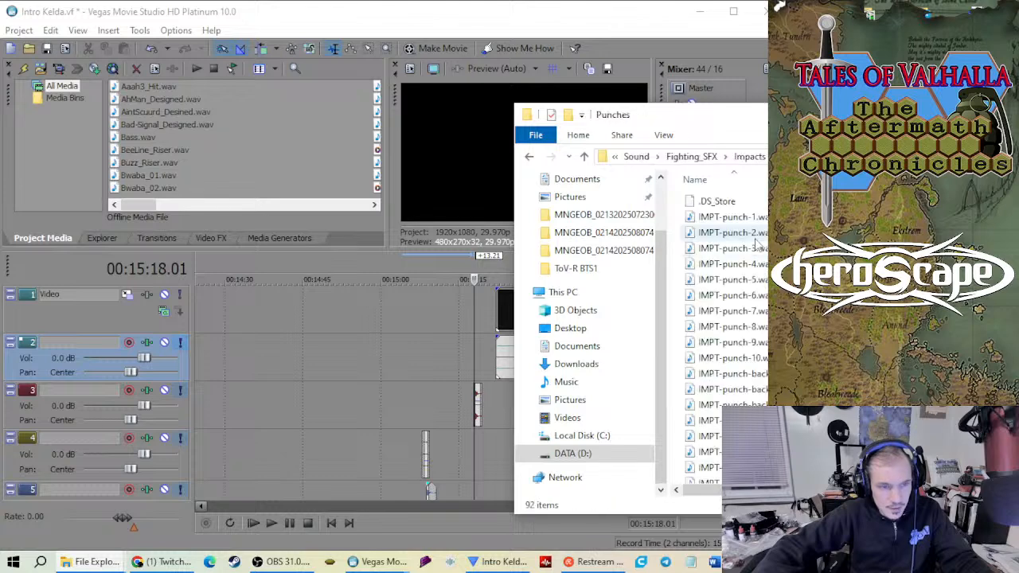
Show the punch files as a list and audition an IMPT-punch-back sound in the media player, closing the player when done
{"action": "right_click", "coordinate": [686, 257]}
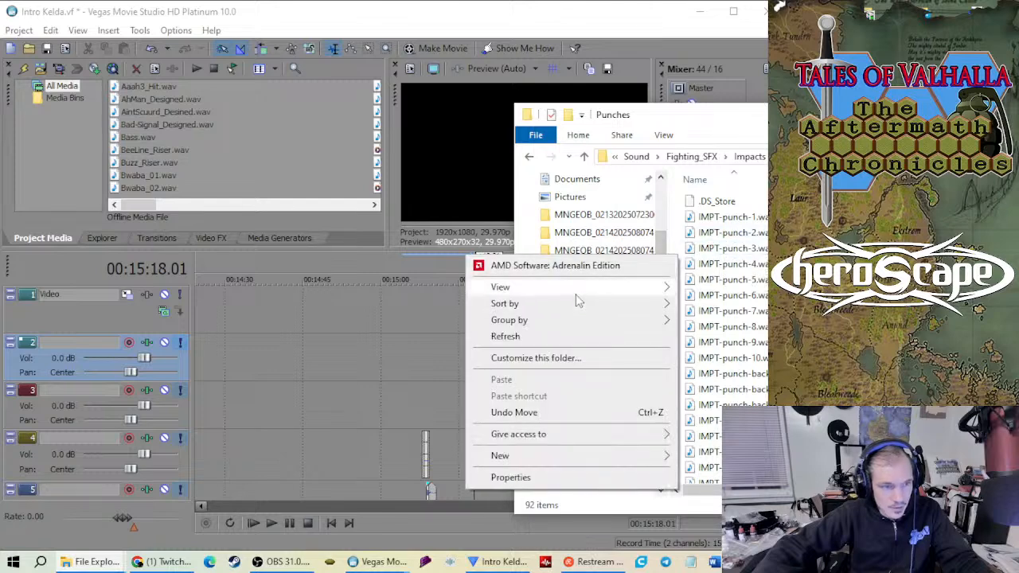
{"action": "mouse_move", "coordinate": [582, 296]}
{"action": "left_click", "coordinate": [706, 354]}
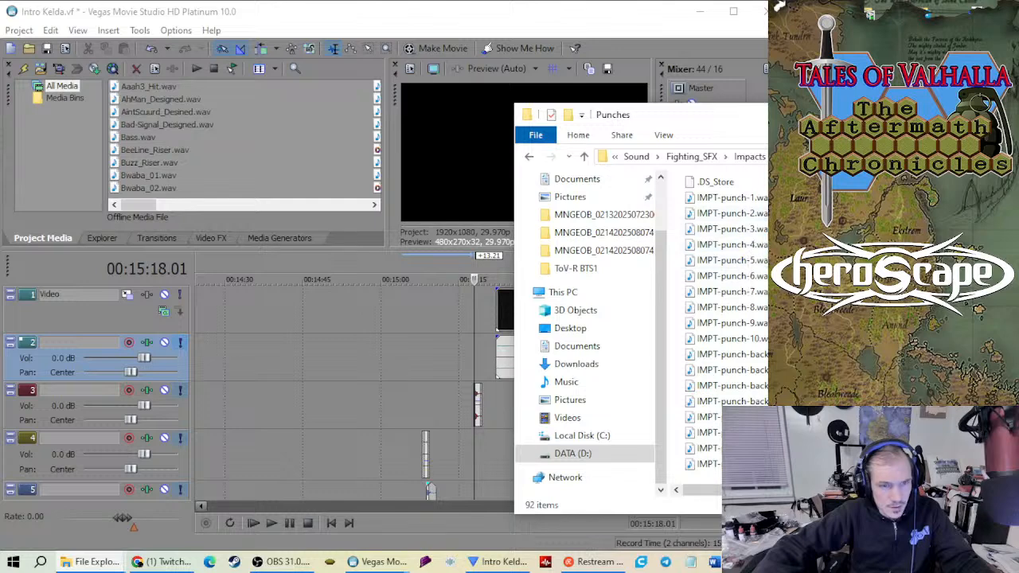
{"action": "left_click", "coordinate": [871, 182]}
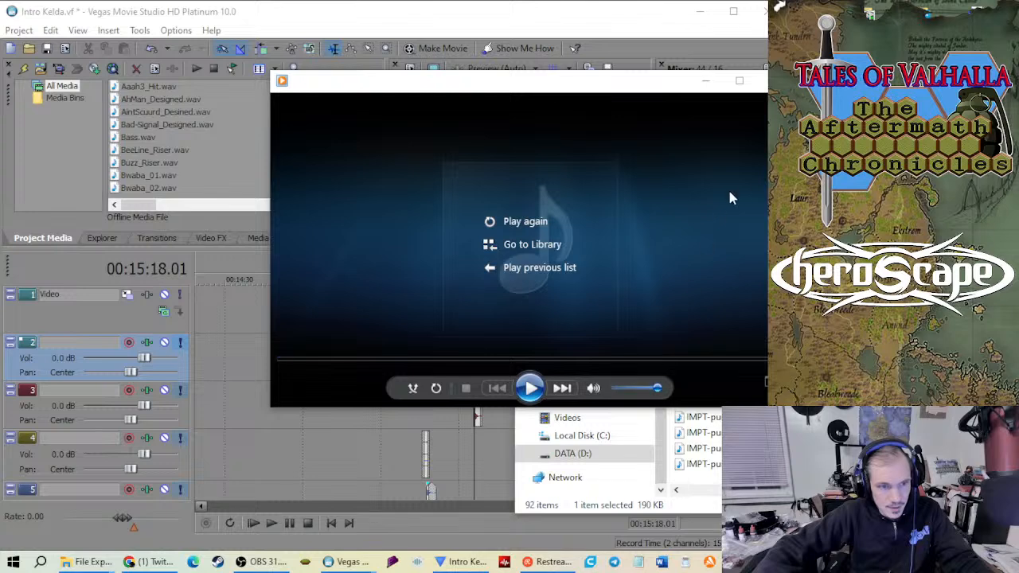
{"action": "left_click", "coordinate": [530, 388]}
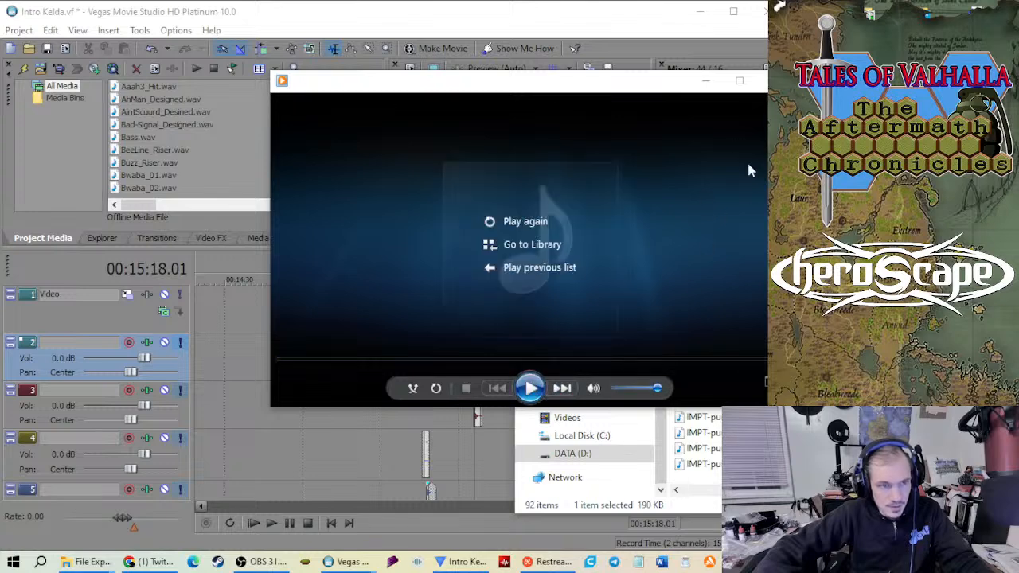
{"action": "left_click", "coordinate": [762, 81]}
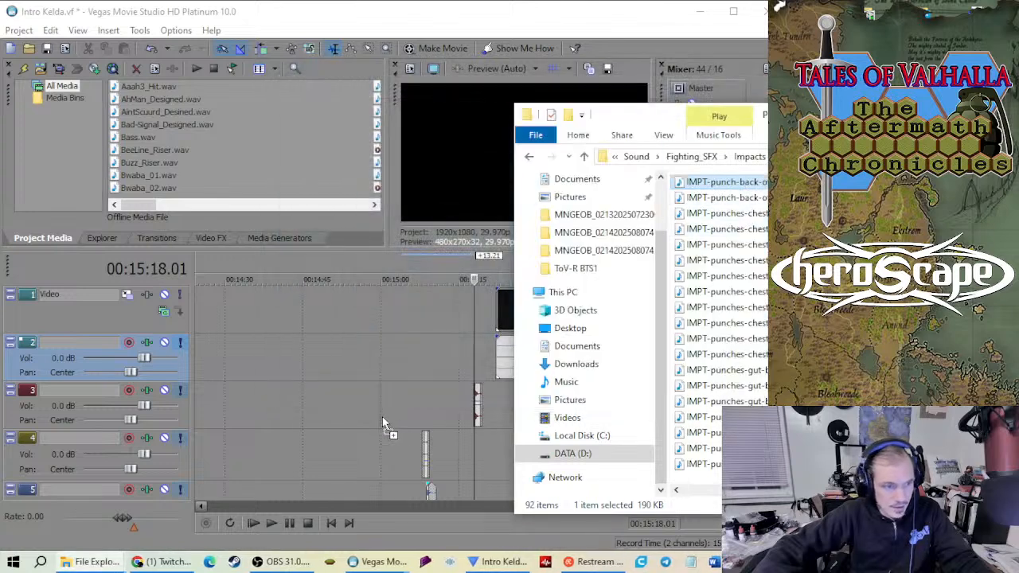
Add the auditioned punch sound to the timeline and place it on track 4 beneath the track 3 clip at about 00:15:18
{"action": "left_click_drag", "start_coordinate": [451, 413], "coordinate": [458, 407]}
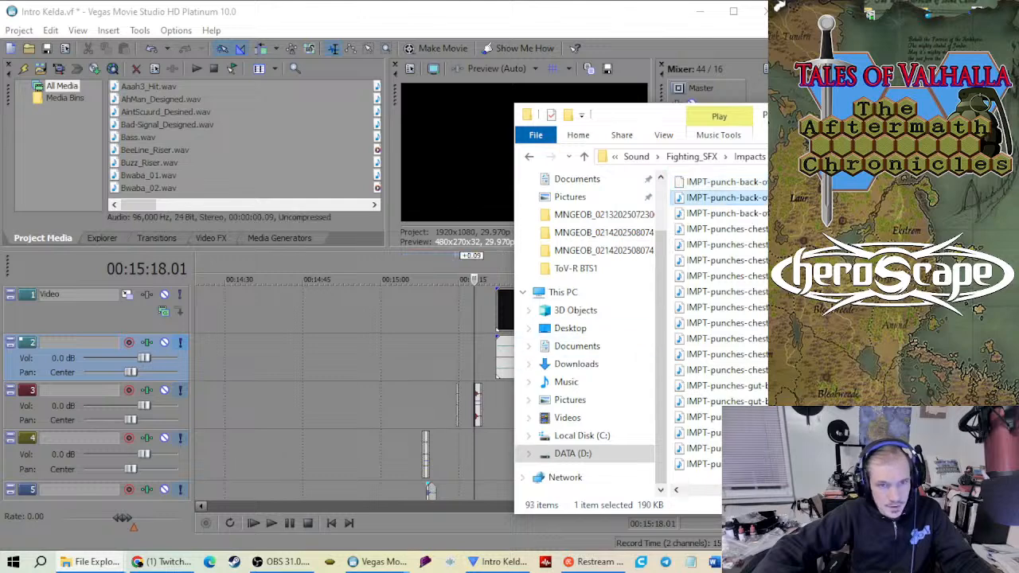
{"action": "scroll", "coordinate": [478, 393], "scroll_direction": "up", "scroll_amount": 10}
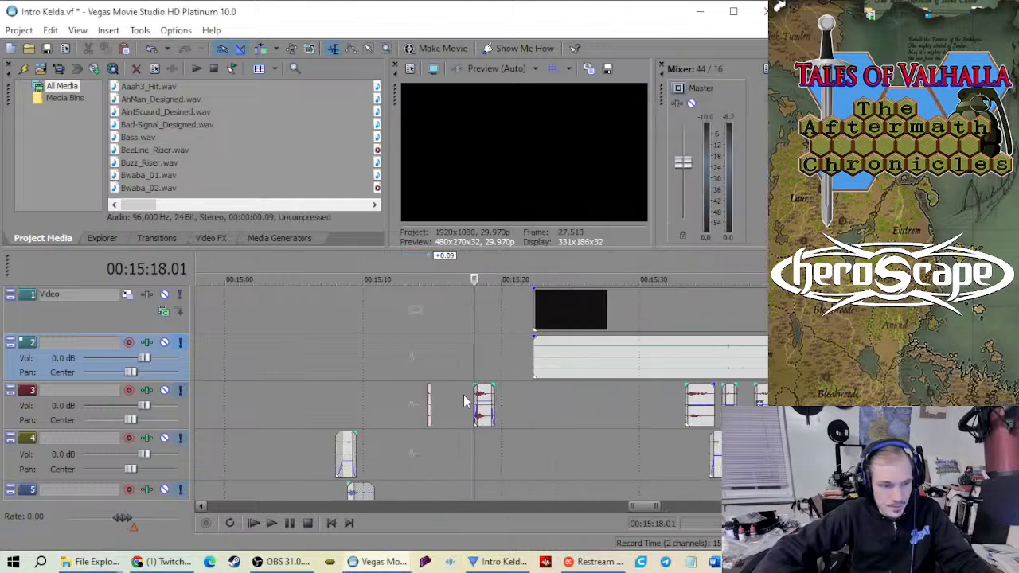
{"action": "scroll", "coordinate": [326, 405], "scroll_direction": "down", "scroll_amount": 4}
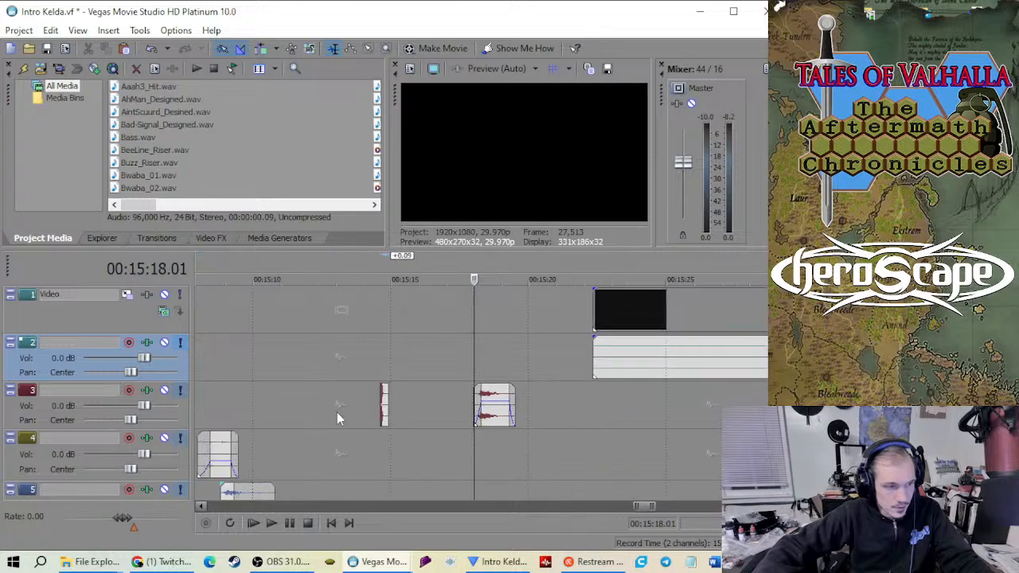
{"action": "left_click", "coordinate": [385, 411]}
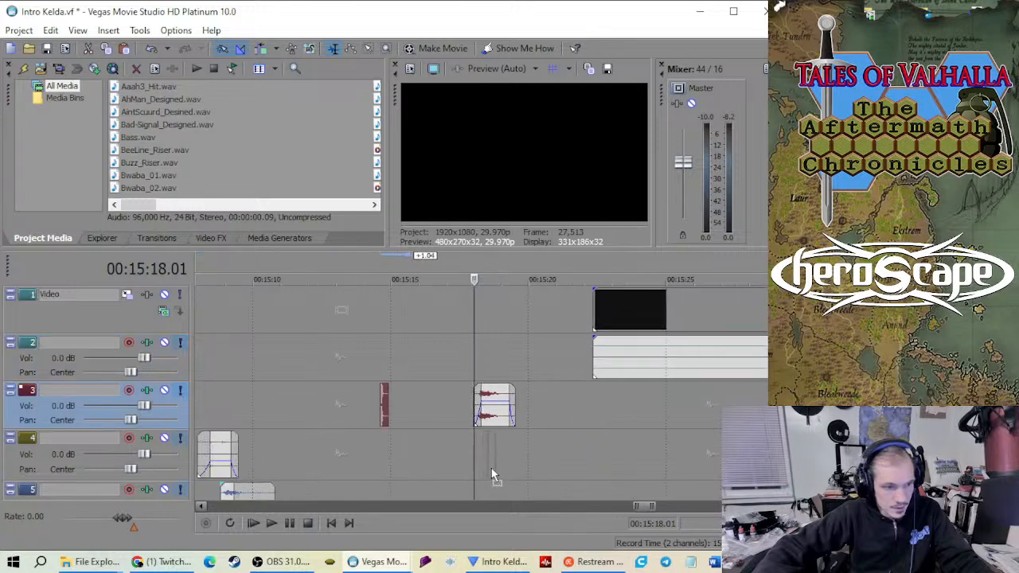
{"action": "left_click", "coordinate": [503, 347]}
Trim the track 3 clip's start by about 5 frames and its end by 29 frames, and shorten its fade-in
{"action": "scroll", "coordinate": [446, 398], "scroll_direction": "up", "scroll_amount": 6}
{"action": "left_click", "coordinate": [382, 420]}
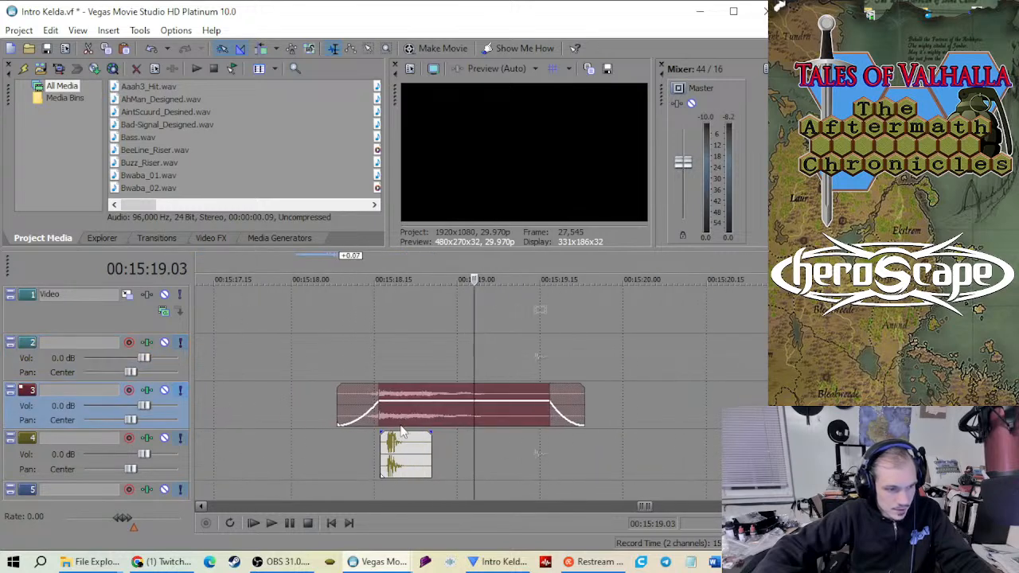
{"action": "scroll", "coordinate": [355, 427], "scroll_direction": "up", "scroll_amount": 2}
{"action": "left_click_drag", "start_coordinate": [213, 407], "coordinate": [270, 413]}
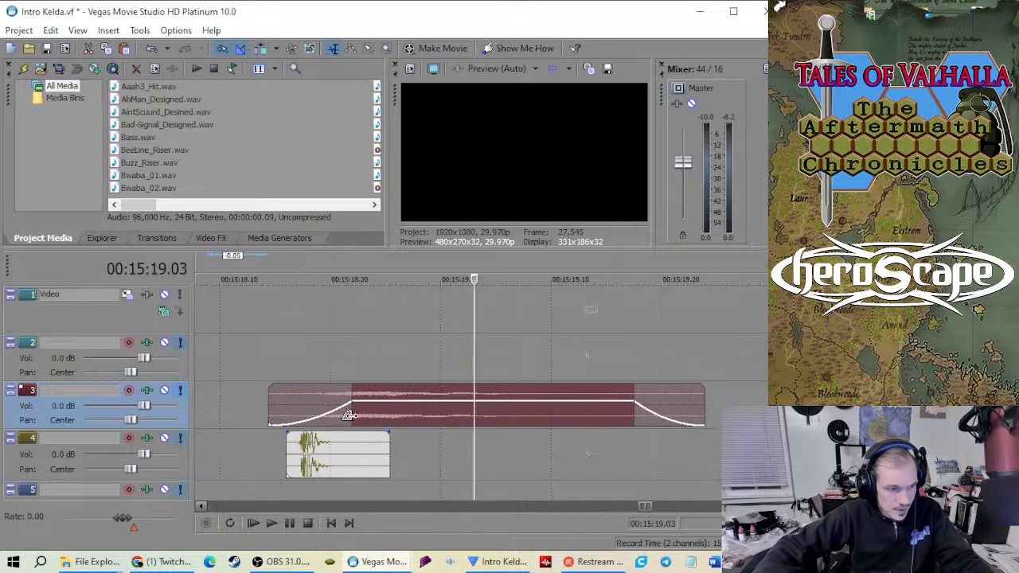
{"action": "left_click_drag", "start_coordinate": [349, 416], "coordinate": [305, 405]}
{"action": "left_click_drag", "start_coordinate": [700, 401], "coordinate": [382, 420]}
Play the layered clips on tracks 3 and 4 repeatedly from 00:15:18.16 to judge the combined hit
{"action": "left_click", "coordinate": [282, 354]}
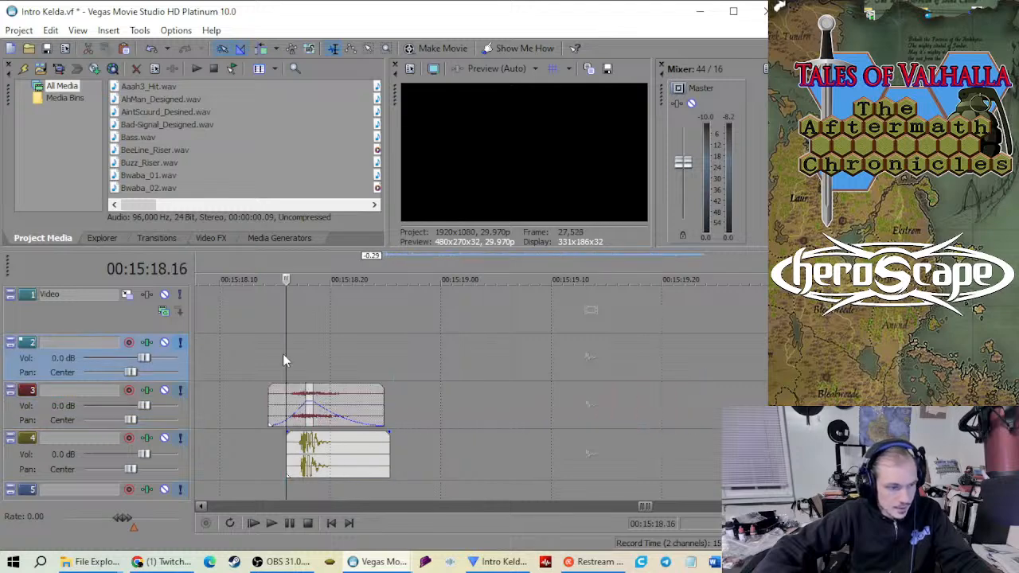
{"action": "key", "text": "space"}
{"action": "key", "text": "space"}
{"action": "scroll", "coordinate": [423, 373], "scroll_direction": "down", "scroll_amount": 2}
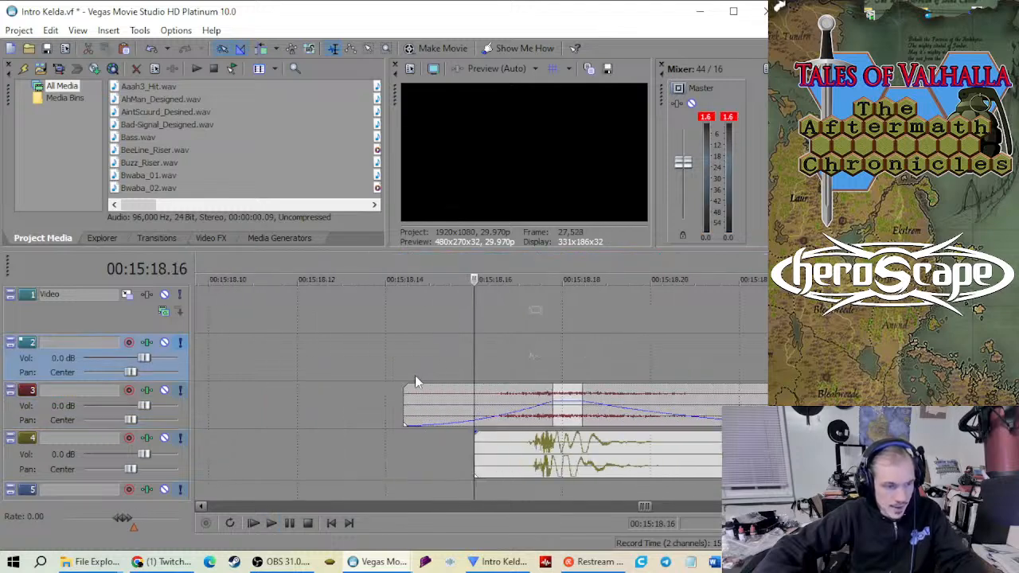
{"action": "key", "text": "space"}
{"action": "key", "text": "space"}
{"action": "scroll", "coordinate": [465, 388], "scroll_direction": "up", "scroll_amount": 3}
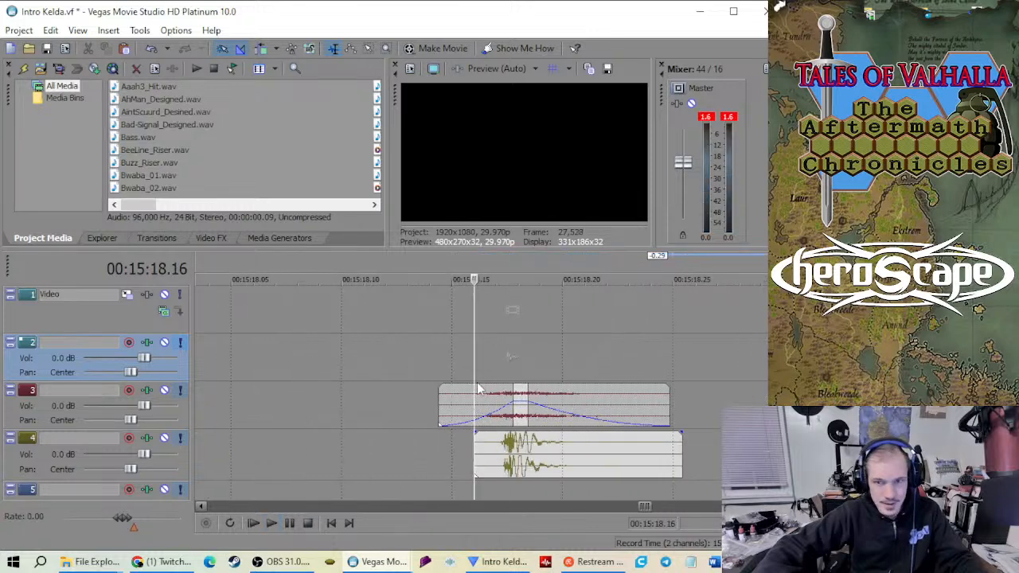
{"action": "scroll", "coordinate": [470, 387], "scroll_direction": "down", "scroll_amount": 2}
{"action": "key", "text": "space"}
{"action": "key", "text": "space"}
{"action": "key", "text": "space"}
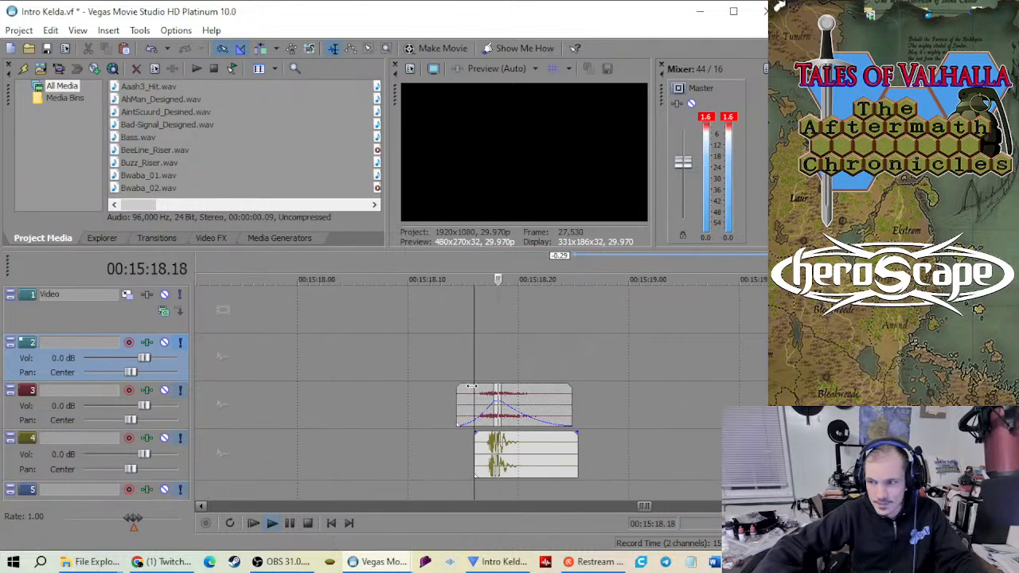
{"action": "key", "text": "space"}
{"action": "key", "text": "space"}
{"action": "key", "text": "space"}
{"action": "key", "text": "space"}
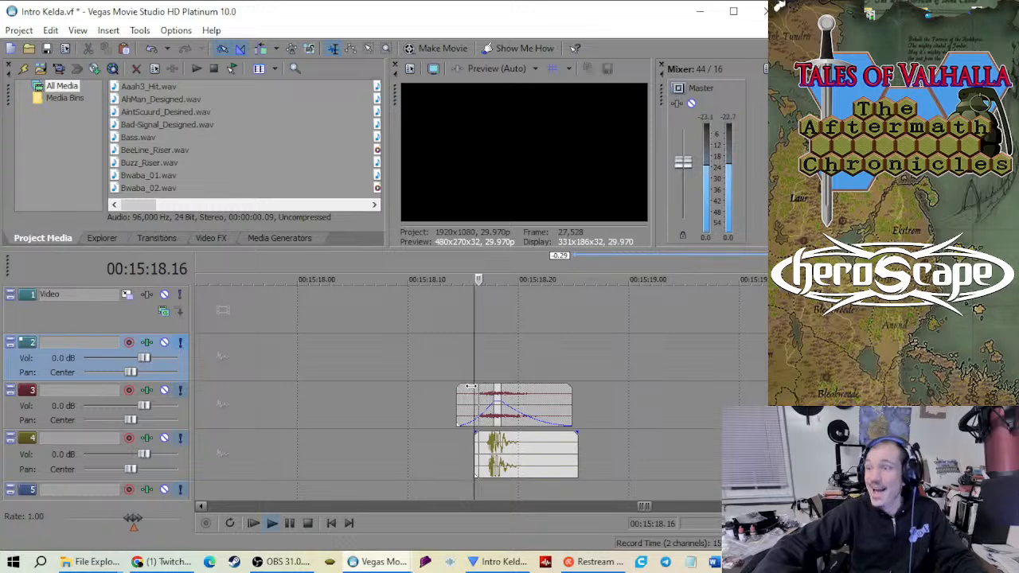
{"action": "key", "text": "space"}
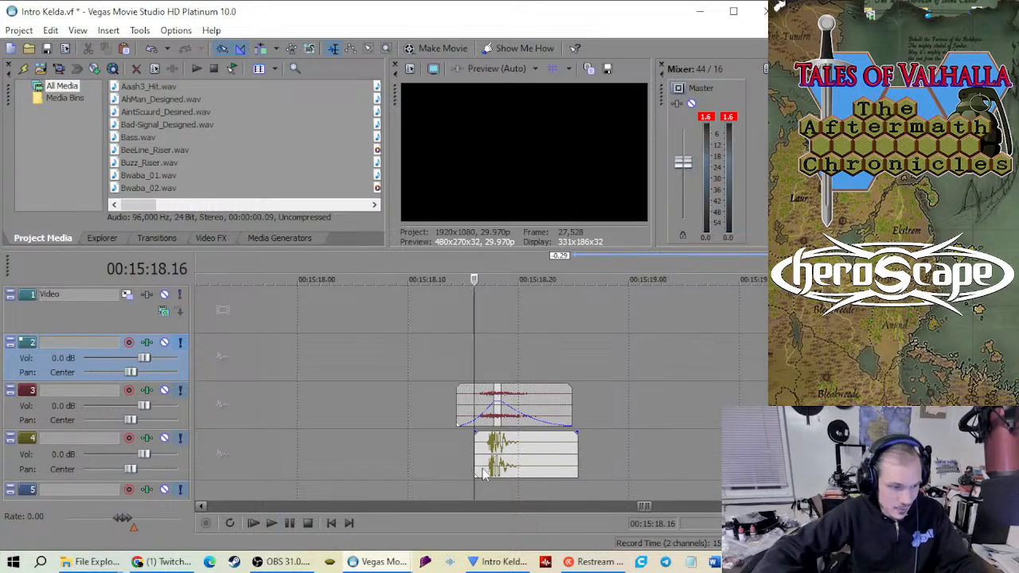
Give the track 4 punch clip a 2-frame fade-in and a long fade-out, and lower its gain to -2.9 dB
{"action": "left_click_drag", "start_coordinate": [480, 440], "coordinate": [490, 434]}
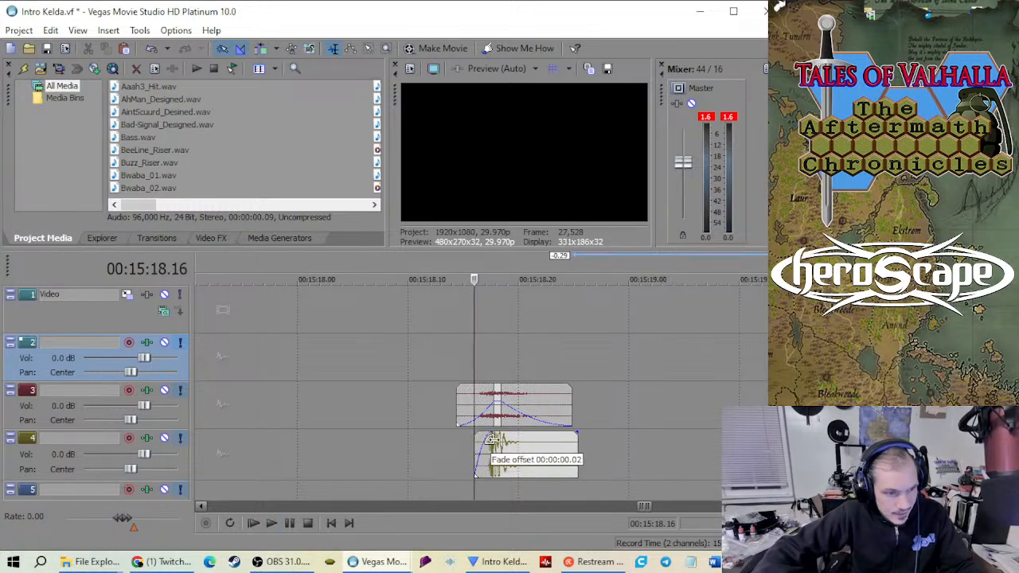
{"action": "left_click_drag", "start_coordinate": [578, 435], "coordinate": [504, 452]}
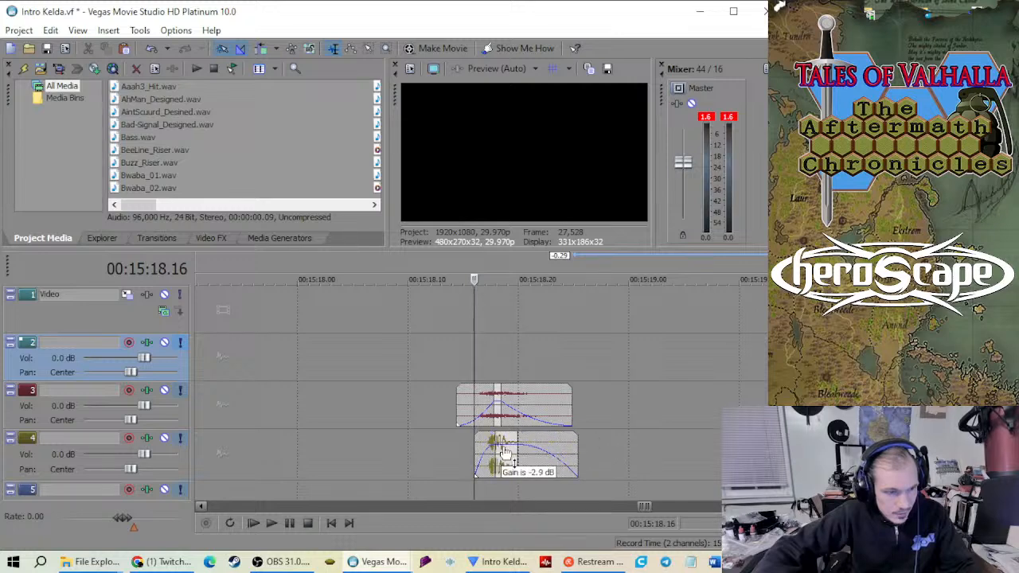
Copy the layered clips on tracks 3 and 4 and paste them at the on-screen hit at 00:16:12.29, starting on track 3
{"action": "left_click", "coordinate": [495, 402]}
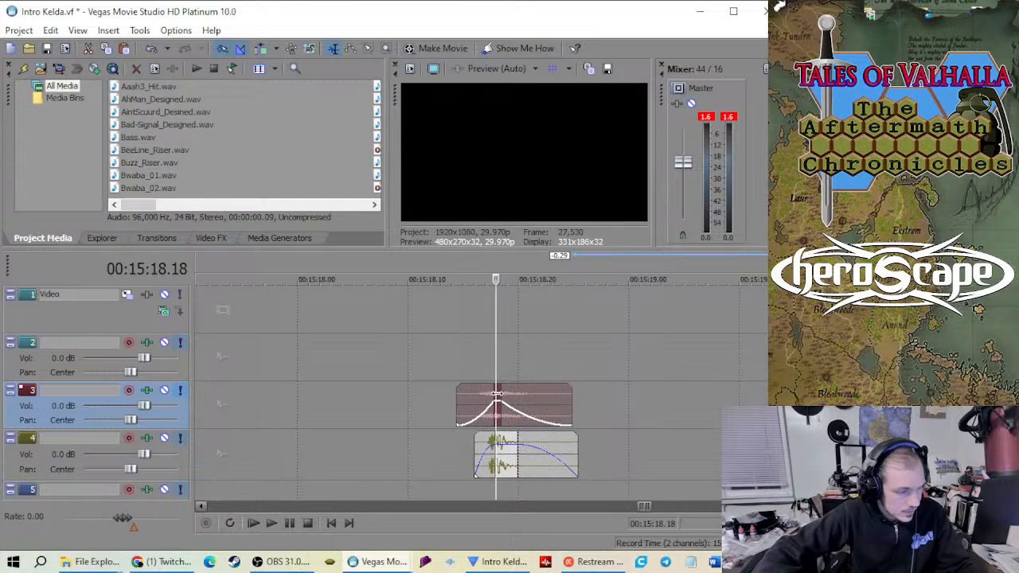
{"action": "right_click", "coordinate": [537, 463]}
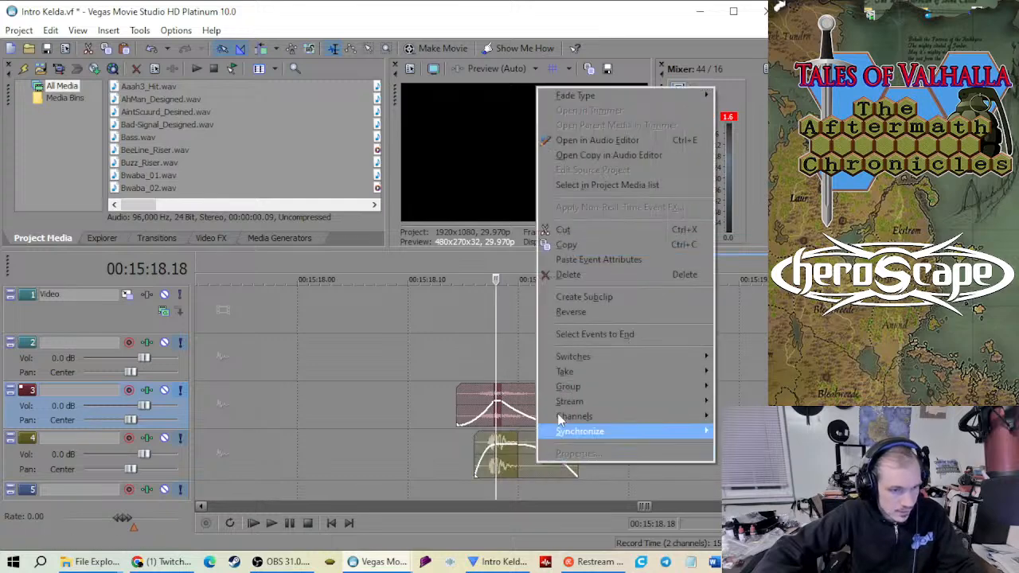
{"action": "left_click", "coordinate": [593, 249]}
{"action": "scroll", "coordinate": [576, 379], "scroll_direction": "down", "scroll_amount": 15}
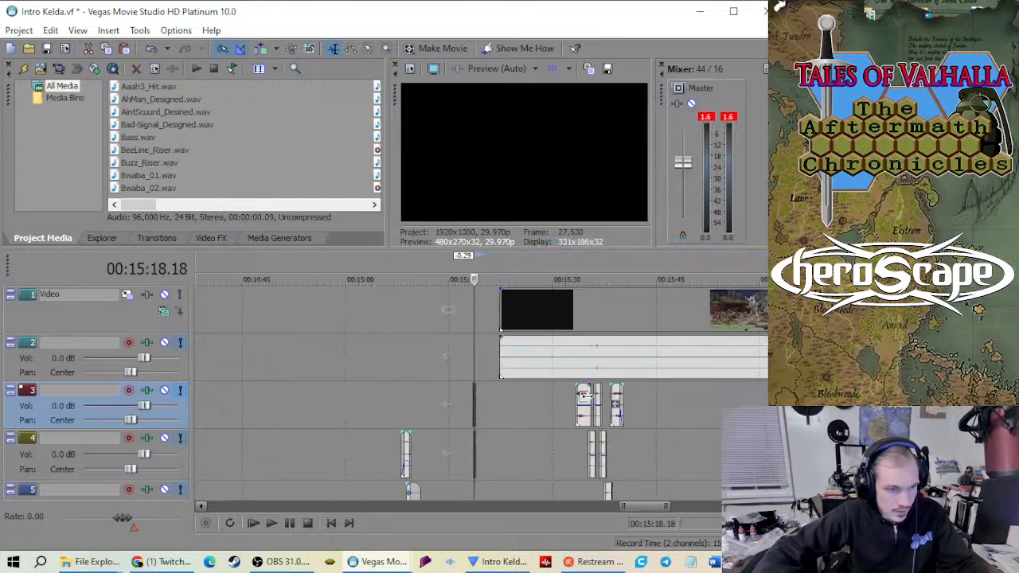
{"action": "left_click", "coordinate": [639, 407]}
{"action": "scroll", "coordinate": [589, 407], "scroll_direction": "up", "scroll_amount": 5}
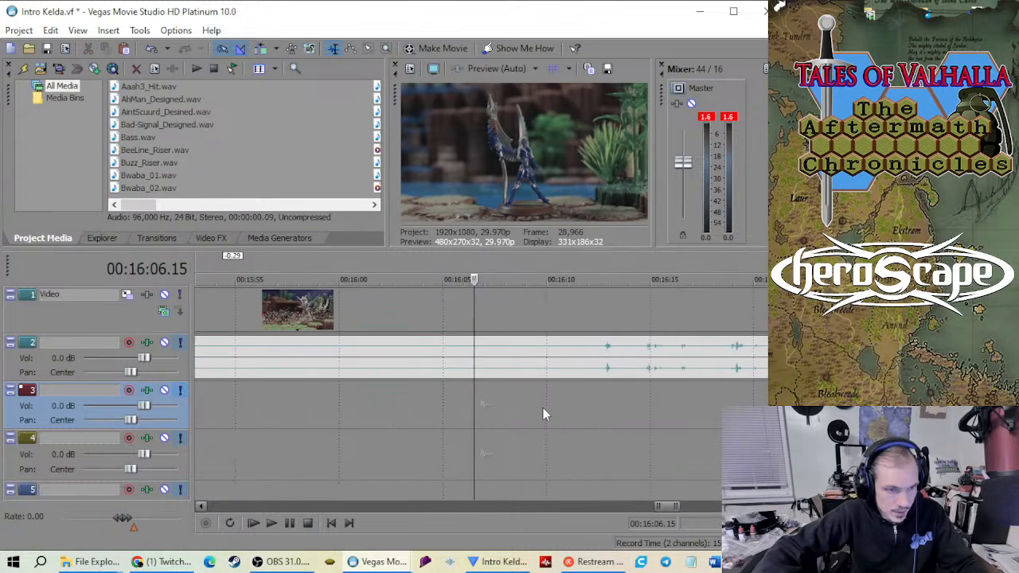
{"action": "left_click", "coordinate": [594, 413]}
{"action": "scroll", "coordinate": [573, 410], "scroll_direction": "up", "scroll_amount": 4}
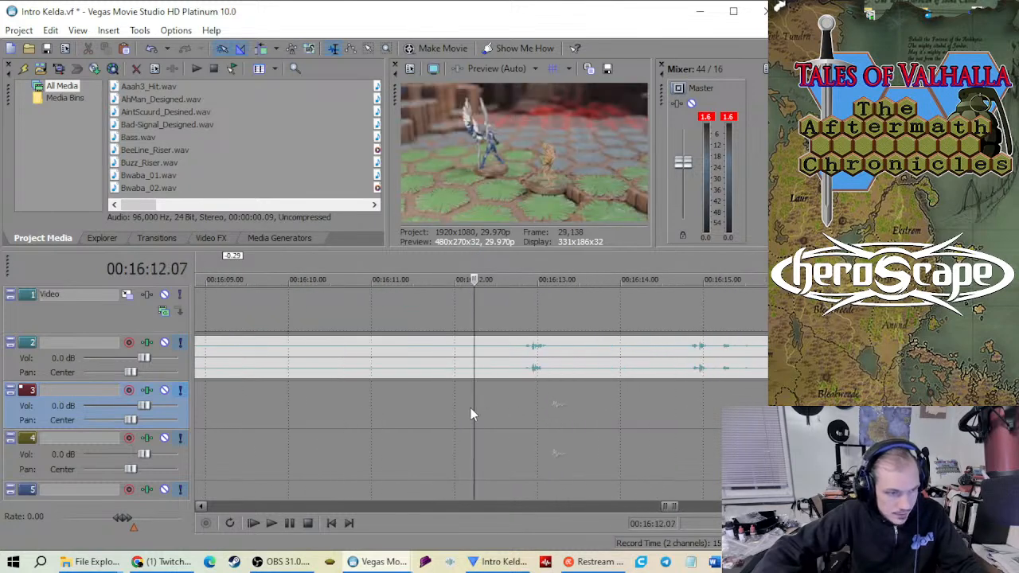
{"action": "left_click", "coordinate": [301, 410]}
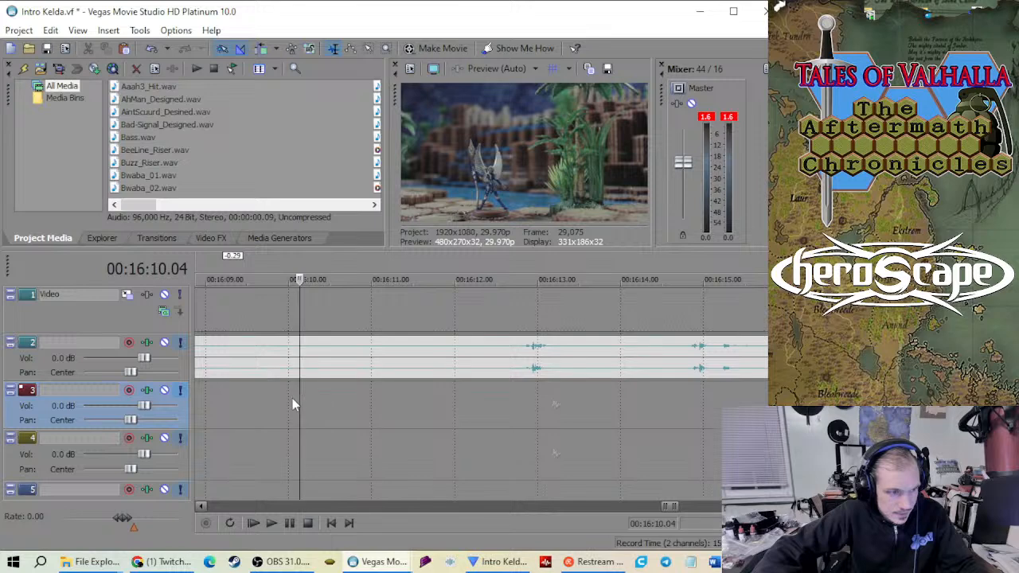
{"action": "left_click_drag", "start_coordinate": [292, 405], "coordinate": [534, 413]}
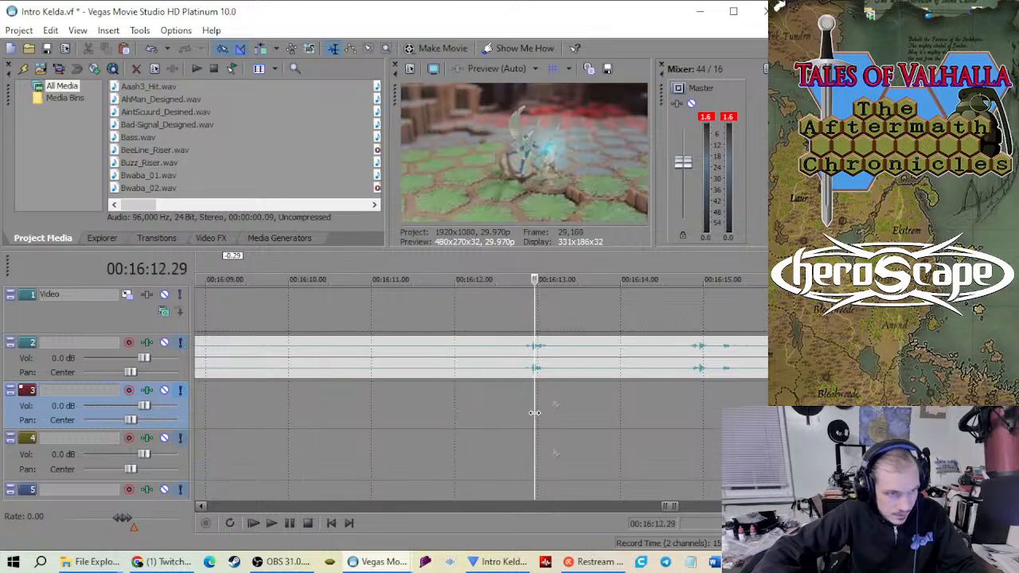
{"action": "right_click", "coordinate": [535, 405]}
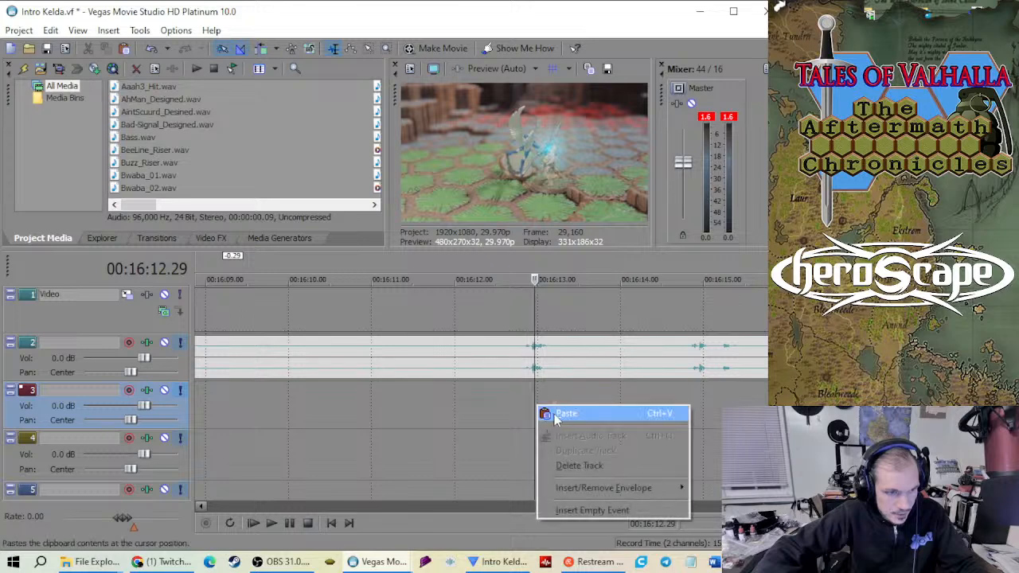
{"action": "left_click", "coordinate": [554, 414]}
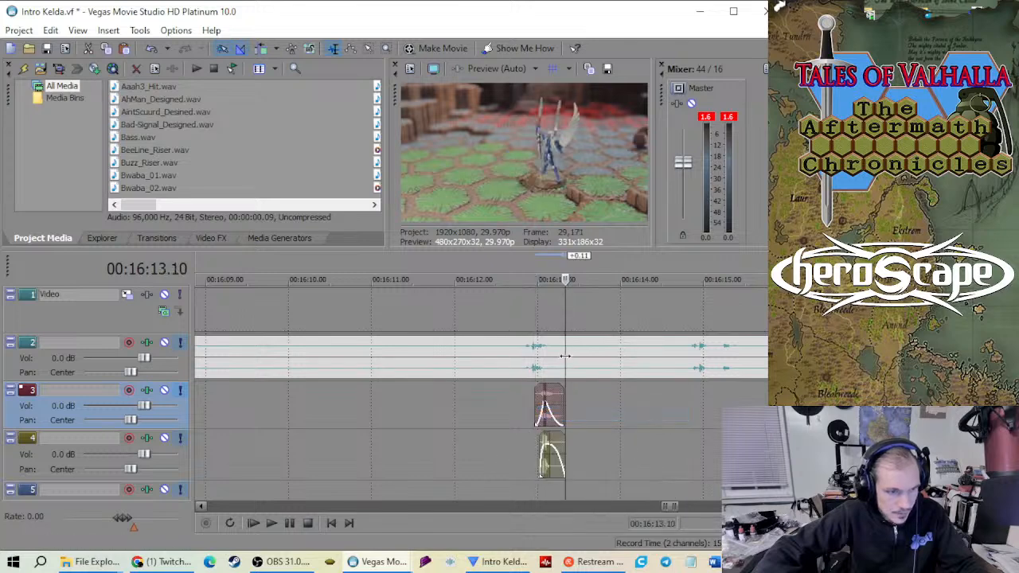
Move the pasted clips on tracks 3 and 4 about 4 frames earlier so their peaks sit at 00:16:12.29
{"action": "left_click", "coordinate": [536, 407]}
{"action": "scroll", "coordinate": [529, 419], "scroll_direction": "up", "scroll_amount": 8}
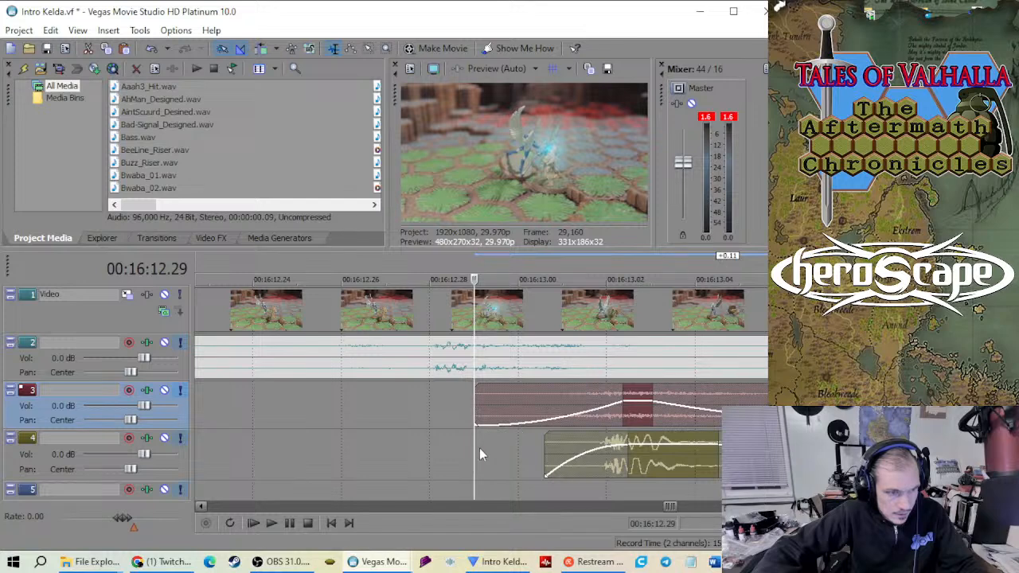
{"action": "mouse_move", "coordinate": [475, 448]}
{"action": "left_mouse_down"}
{"action": "mouse_move", "coordinate": [342, 454]}
{"action": "mouse_move", "coordinate": [474, 458]}
{"action": "left_mouse_up"}
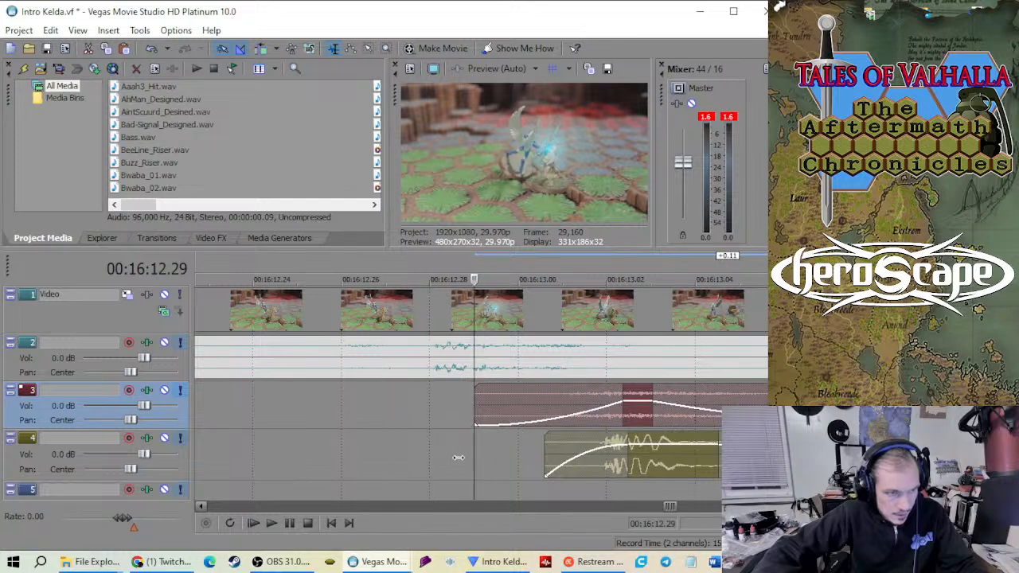
{"action": "scroll", "coordinate": [457, 465], "scroll_direction": "down", "scroll_amount": 3}
{"action": "left_click_drag", "start_coordinate": [556, 417], "coordinate": [478, 418]}
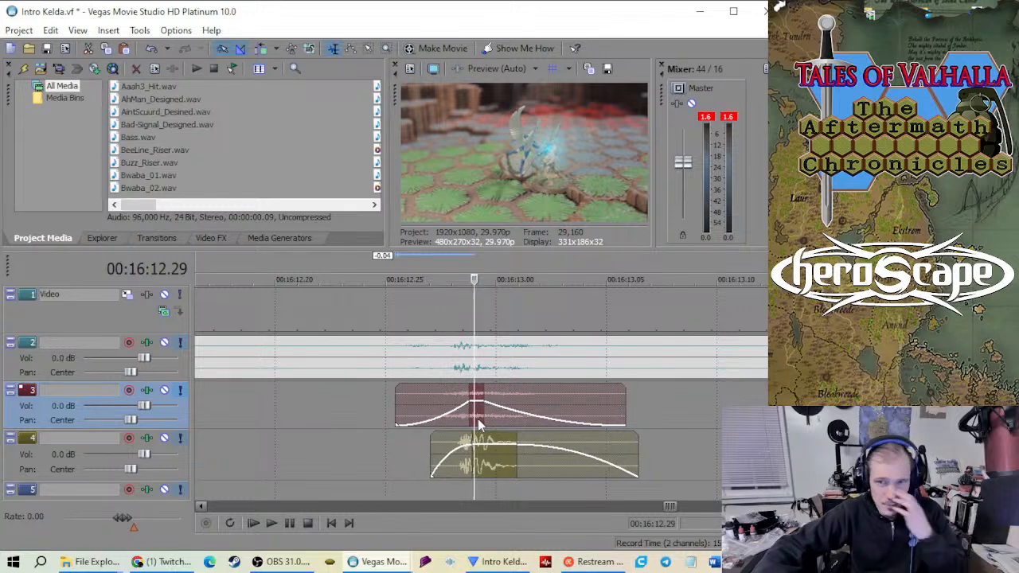
{"action": "scroll", "coordinate": [470, 439], "scroll_direction": "up", "scroll_amount": 2}
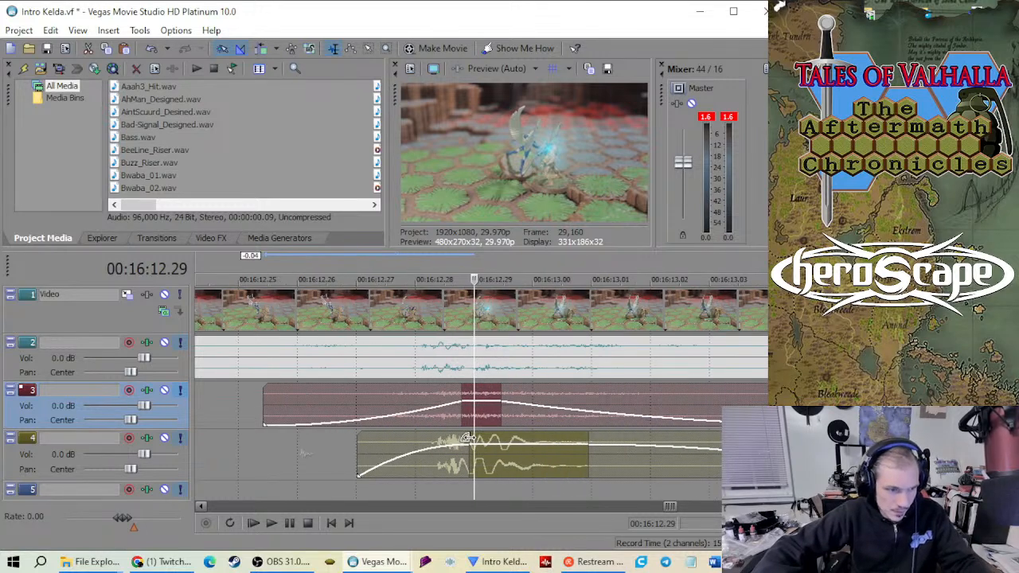
{"action": "scroll", "coordinate": [445, 458], "scroll_direction": "down", "scroll_amount": 2}
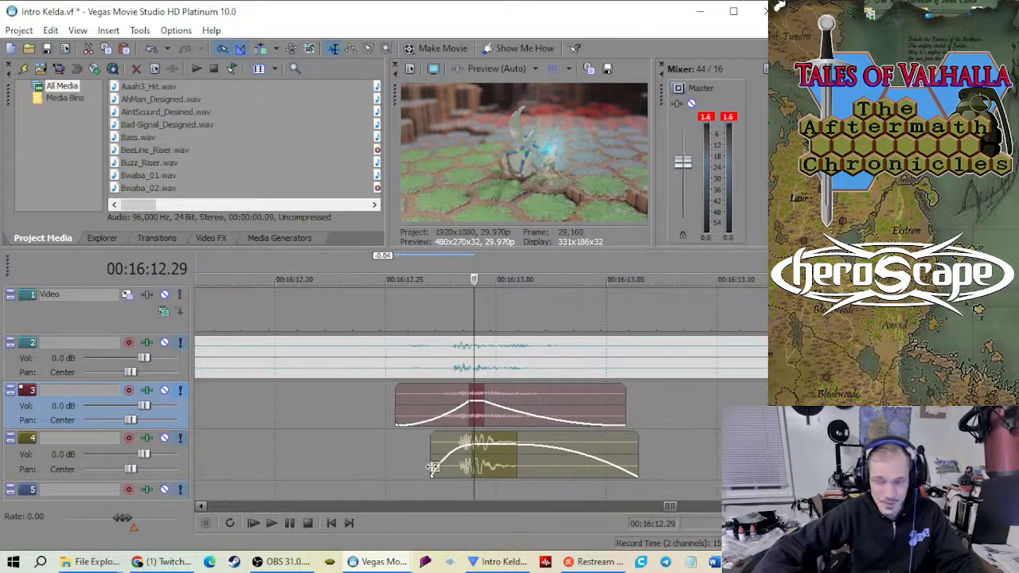
Play the pasted hit repeatedly from 00:16:12.26 to judge its timing against the video
{"action": "left_click", "coordinate": [402, 448]}
{"action": "key", "text": "space"}
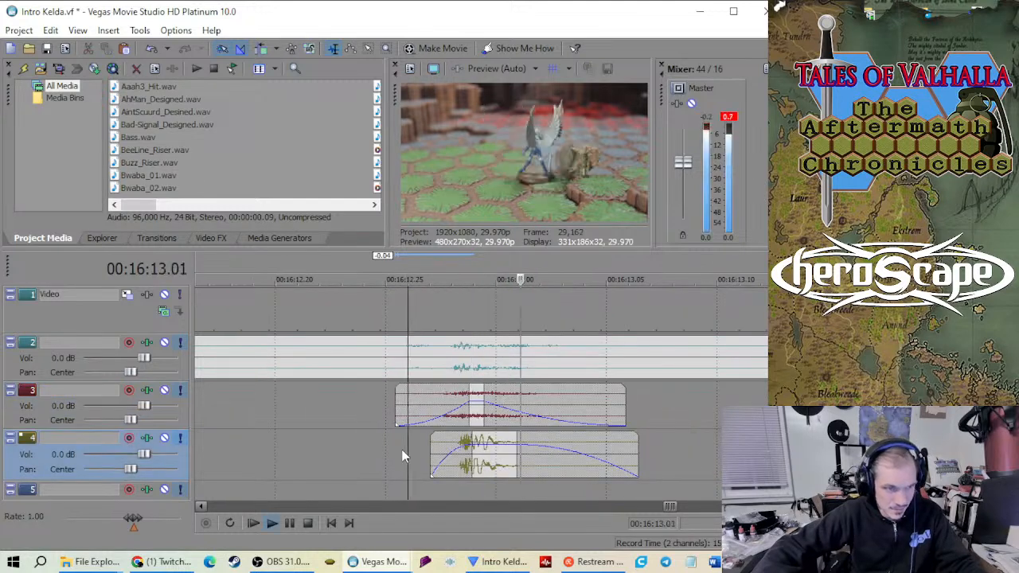
{"action": "key", "text": "space"}
{"action": "scroll", "coordinate": [391, 460], "scroll_direction": "down", "scroll_amount": 1}
{"action": "scroll", "coordinate": [351, 465], "scroll_direction": "up", "scroll_amount": 2}
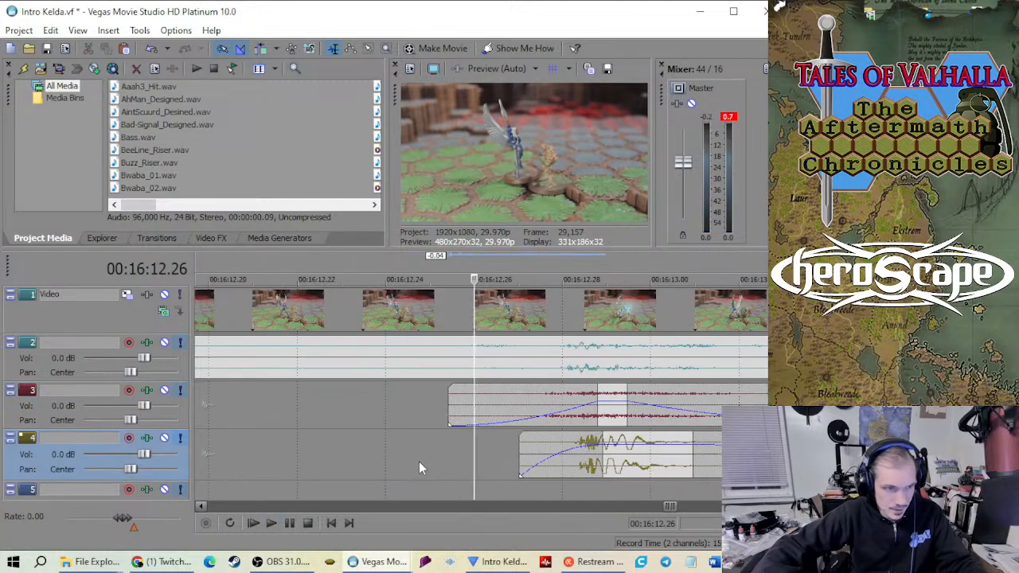
{"action": "key", "text": "space"}
{"action": "scroll", "coordinate": [367, 471], "scroll_direction": "down", "scroll_amount": 2}
{"action": "key", "text": "space"}
{"action": "scroll", "coordinate": [372, 470], "scroll_direction": "up", "scroll_amount": 2}
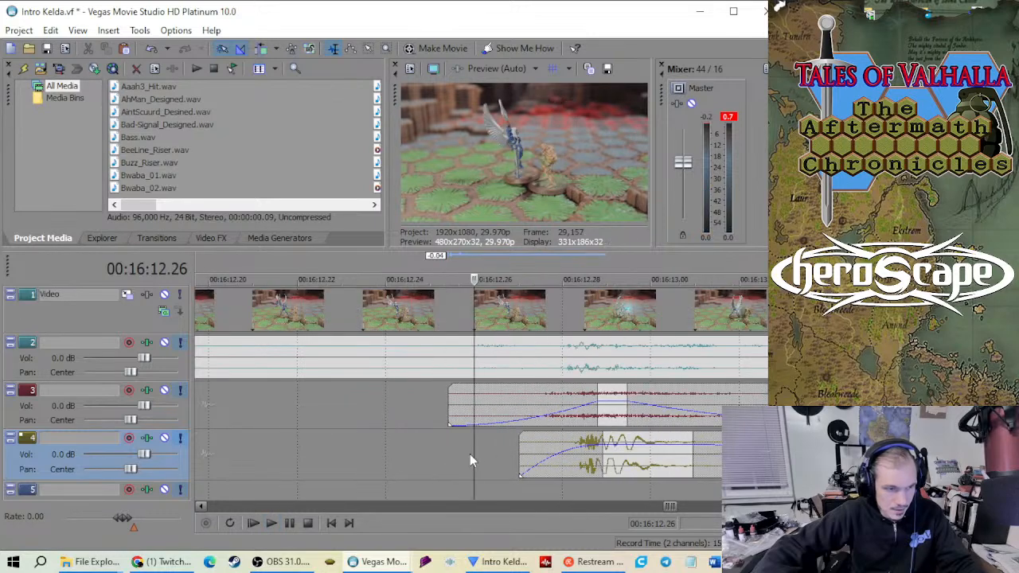
Step frame by frame between 00:16:12.25 and 00:16:12.29 to compare the visible impact with the sound peaks
{"action": "key", "text": "Left"}
{"action": "key", "text": "Right"}
{"action": "key", "text": "Right"}
{"action": "scroll", "coordinate": [465, 473], "scroll_direction": "down", "scroll_amount": 2}
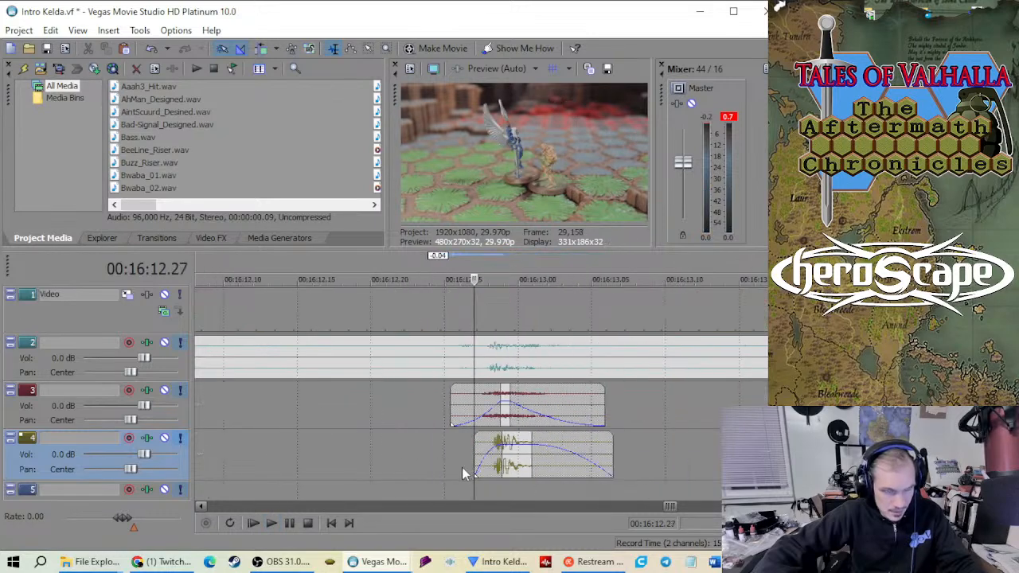
{"action": "left_click", "coordinate": [518, 491]}
{"action": "left_click", "coordinate": [488, 493]}
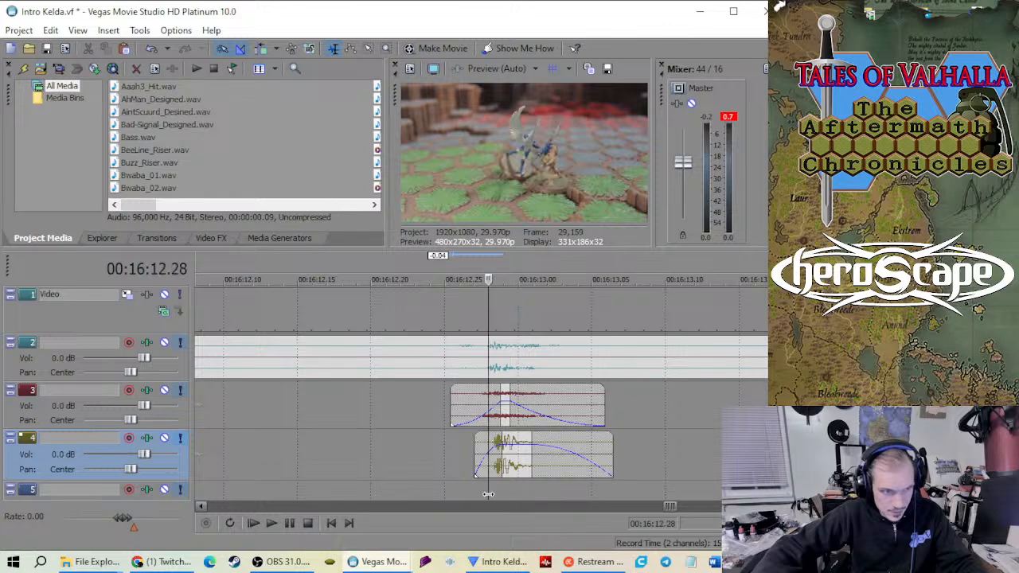
{"action": "key", "text": "Right"}
{"action": "scroll", "coordinate": [478, 497], "scroll_direction": "up", "scroll_amount": 3}
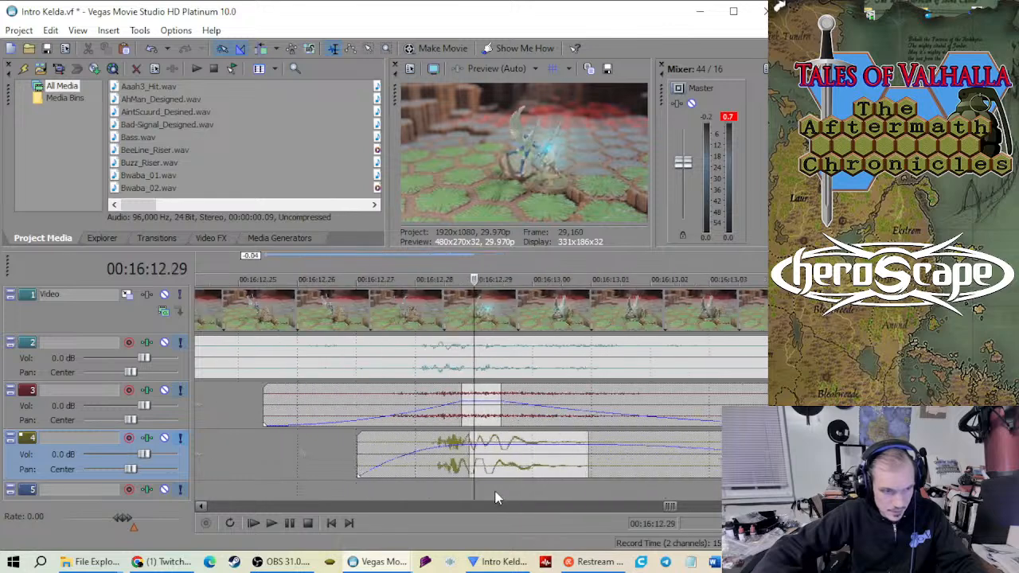
{"action": "key", "text": "Left"}
{"action": "key", "text": "Left"}
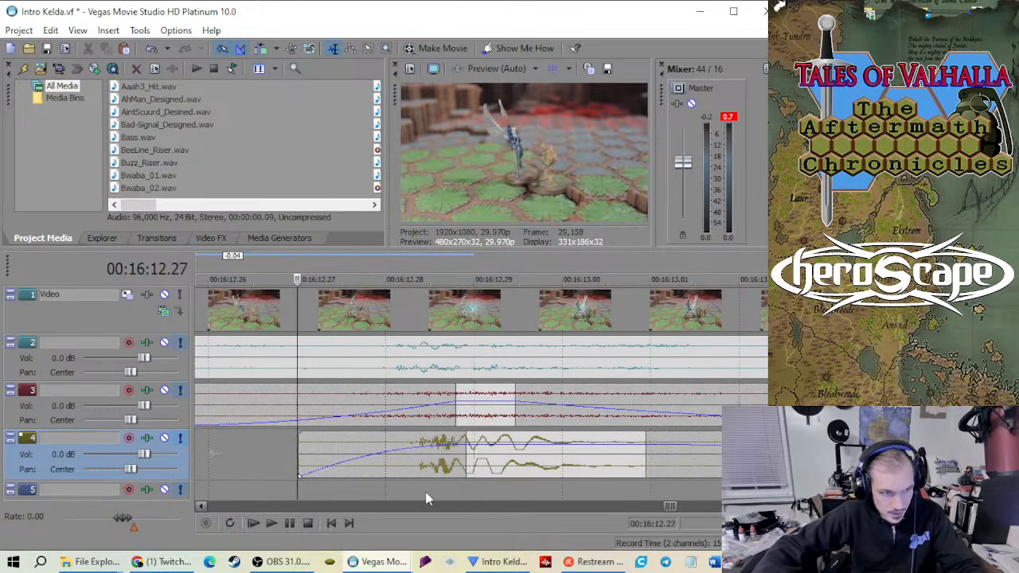
{"action": "key", "text": "Right"}
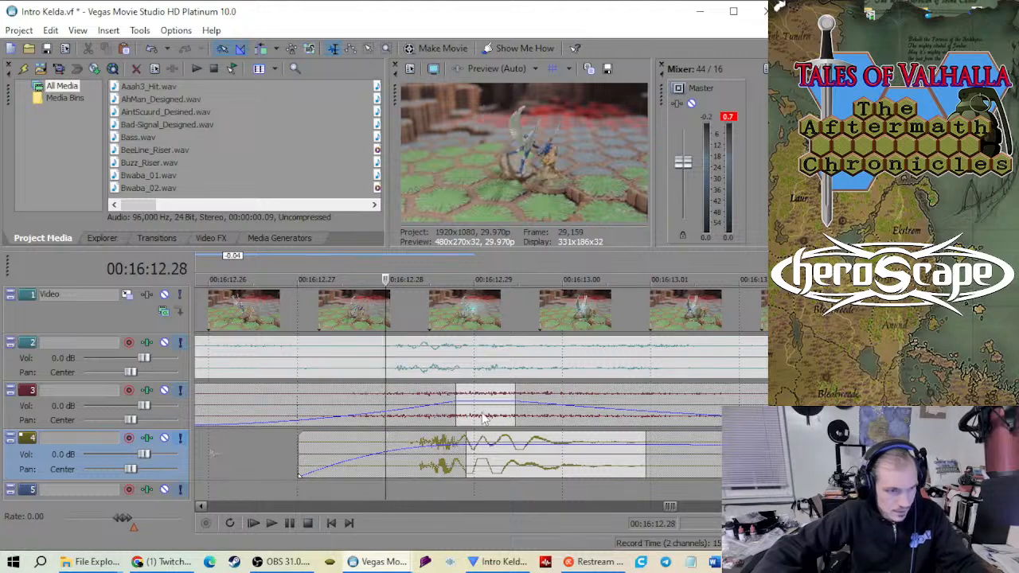
Move the pasted track 3 clip and the track 4 punch clip each about one frame earlier
{"action": "left_click_drag", "start_coordinate": [484, 419], "coordinate": [400, 418]}
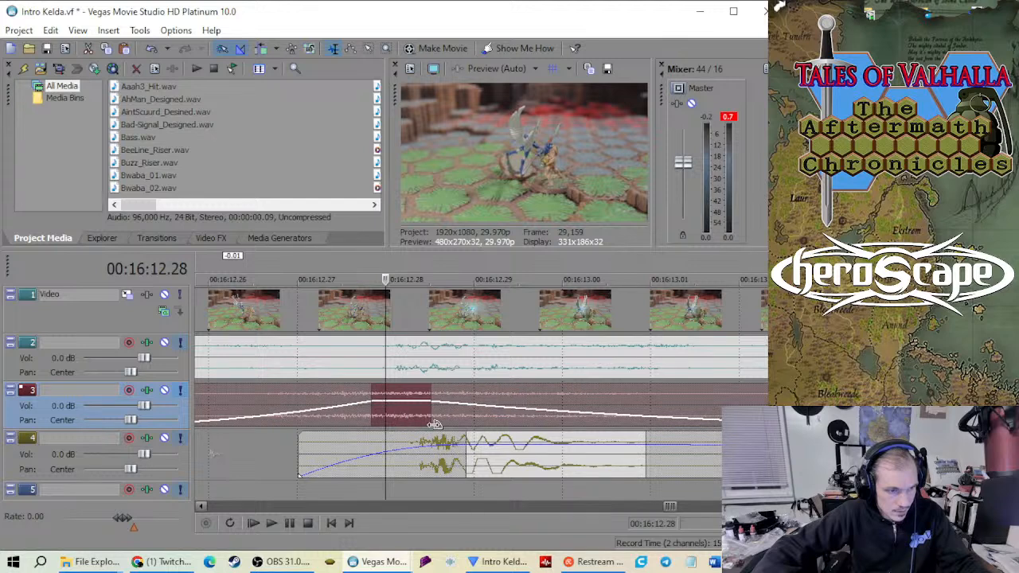
{"action": "left_click", "coordinate": [494, 468]}
{"action": "left_click_drag", "start_coordinate": [494, 467], "coordinate": [454, 460]}
{"action": "scroll", "coordinate": [454, 459], "scroll_direction": "down", "scroll_amount": 5}
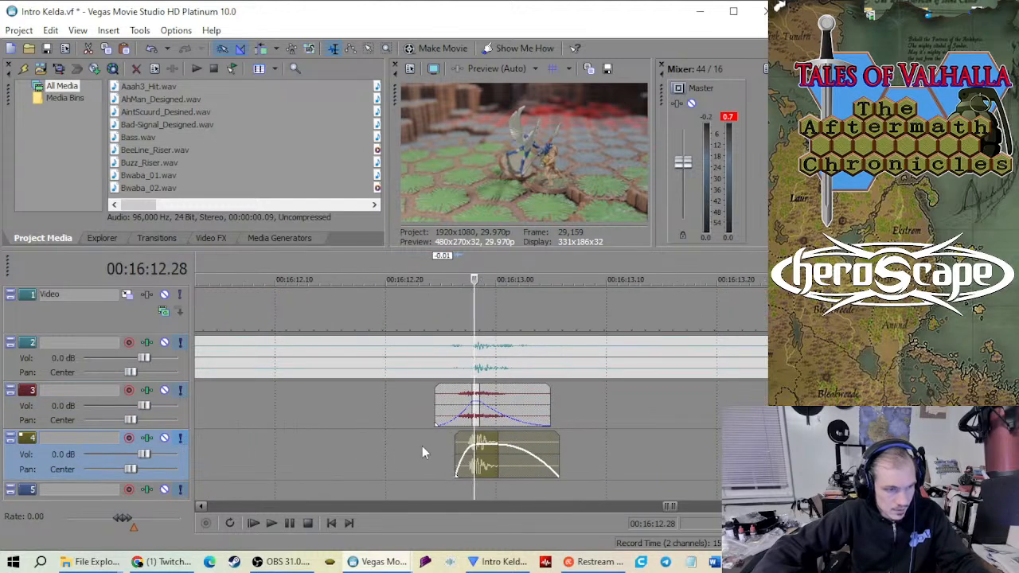
Play the shifted hit from 00:16:12.24 to check its sync with the impact
{"action": "left_click", "coordinate": [431, 451]}
{"action": "key", "text": "space"}
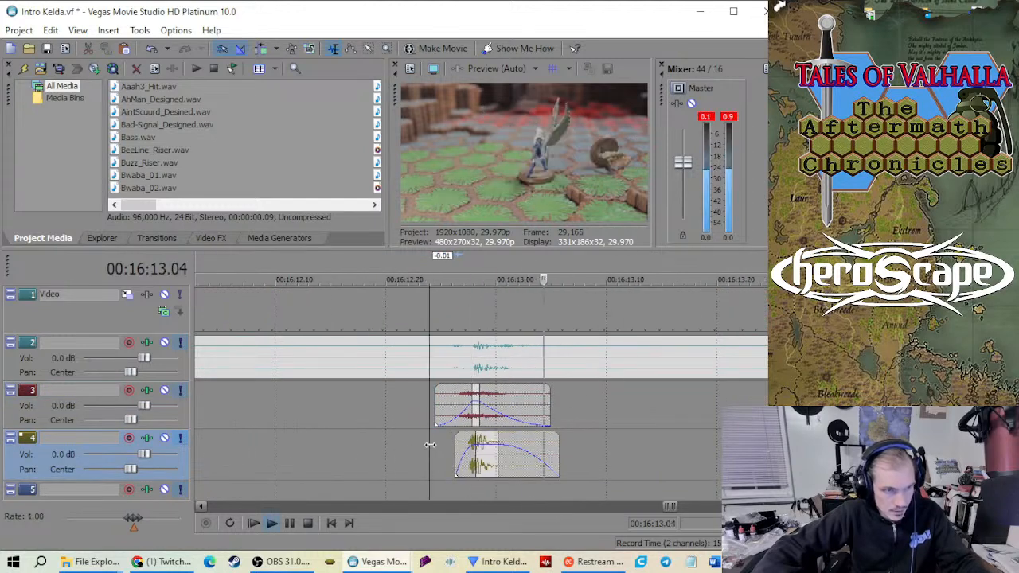
{"action": "scroll", "coordinate": [445, 447], "scroll_direction": "up", "scroll_amount": 4}
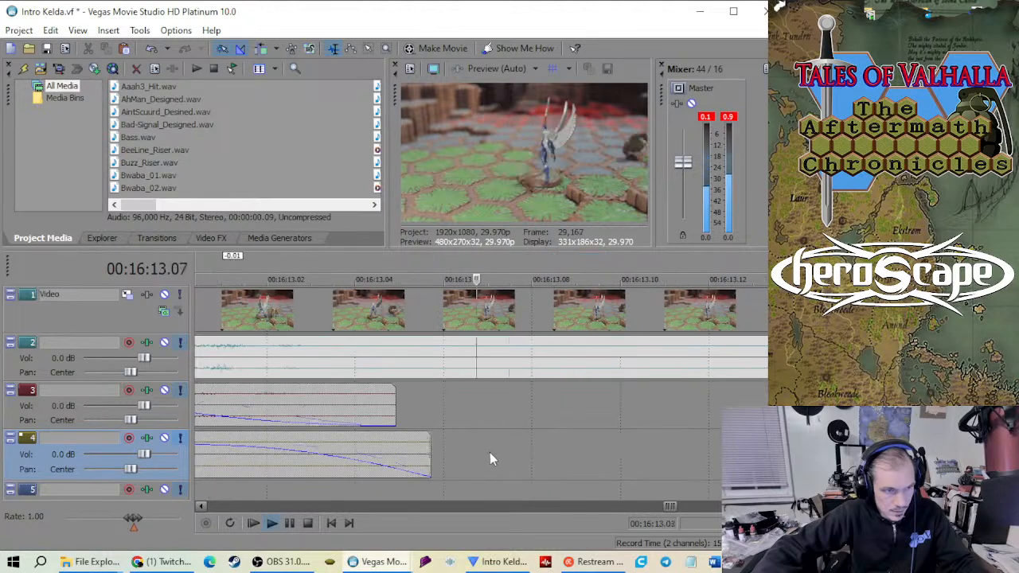
{"action": "scroll", "coordinate": [420, 467], "scroll_direction": "down", "scroll_amount": 3}
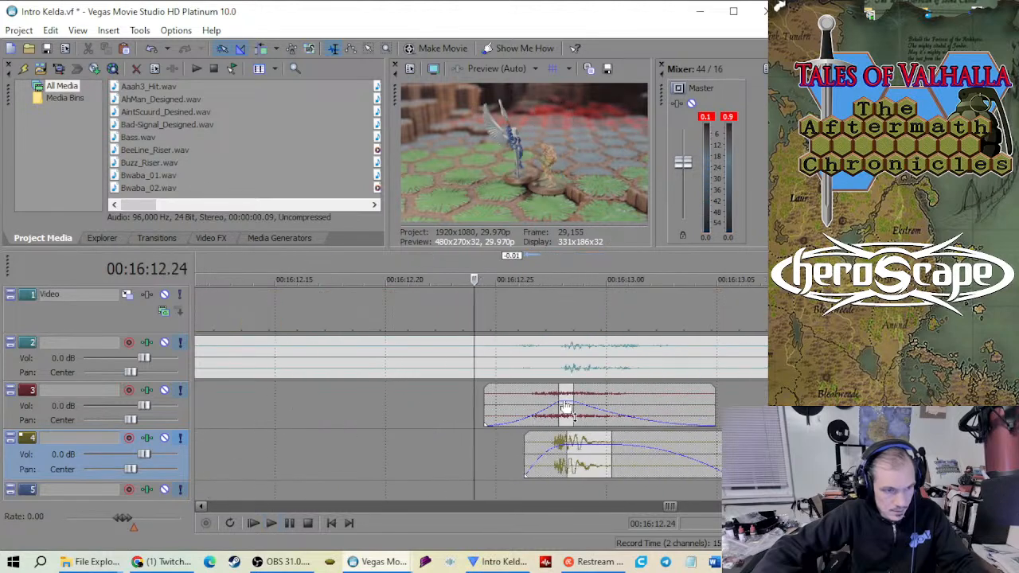
Raise the gain of the pasted track 3 clip slightly and replay the hit from 00:16:12.24
{"action": "left_click", "coordinate": [564, 408]}
{"action": "key", "text": "space"}
{"action": "scroll", "coordinate": [515, 412], "scroll_direction": "down", "scroll_amount": 4}
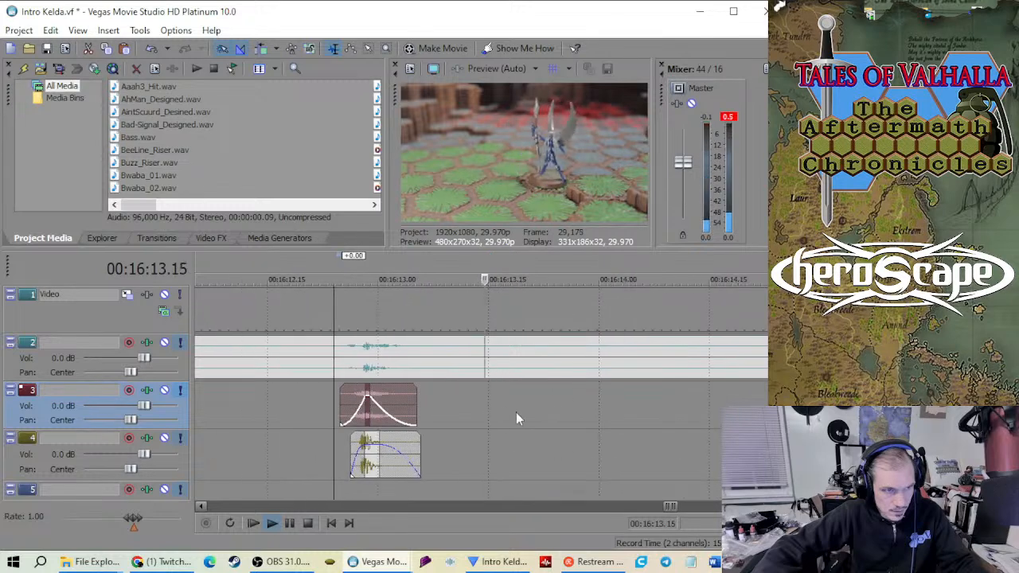
{"action": "key", "text": "space"}
{"action": "scroll", "coordinate": [480, 407], "scroll_direction": "up", "scroll_amount": 5}
{"action": "key", "text": "space"}
{"action": "scroll", "coordinate": [498, 408], "scroll_direction": "down", "scroll_amount": 3}
{"action": "key", "text": "space"}
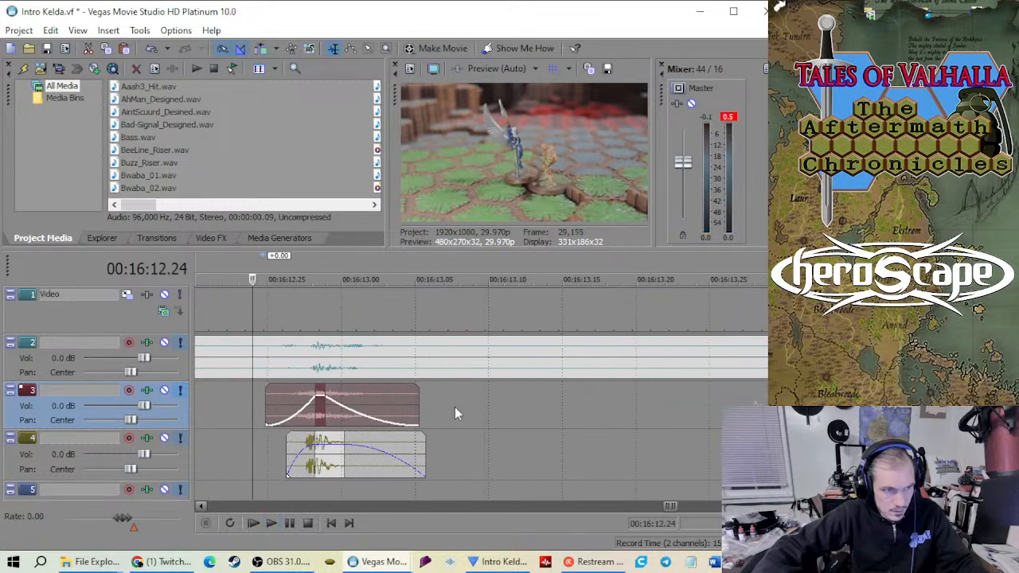
Play the hit with a longer lead-in, from 00:16:12.10 and from 00:16:11.01, to judge it in context
{"action": "scroll", "coordinate": [469, 407], "scroll_direction": "up", "scroll_amount": 2}
{"action": "scroll", "coordinate": [430, 414], "scroll_direction": "down", "scroll_amount": 4}
{"action": "left_click", "coordinate": [372, 412]}
{"action": "key", "text": "space"}
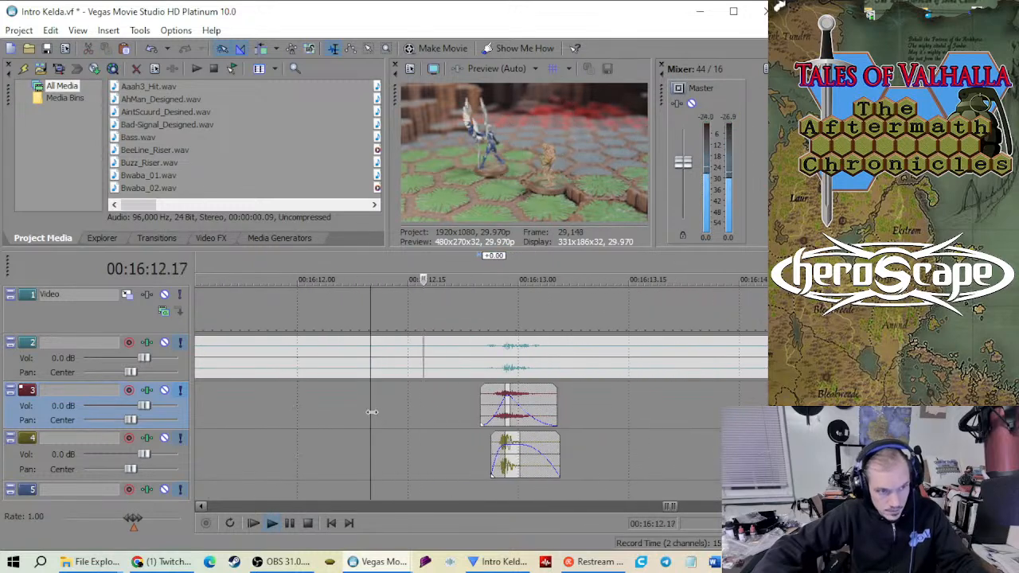
{"action": "key", "text": "space"}
{"action": "scroll", "coordinate": [378, 412], "scroll_direction": "down", "scroll_amount": 3}
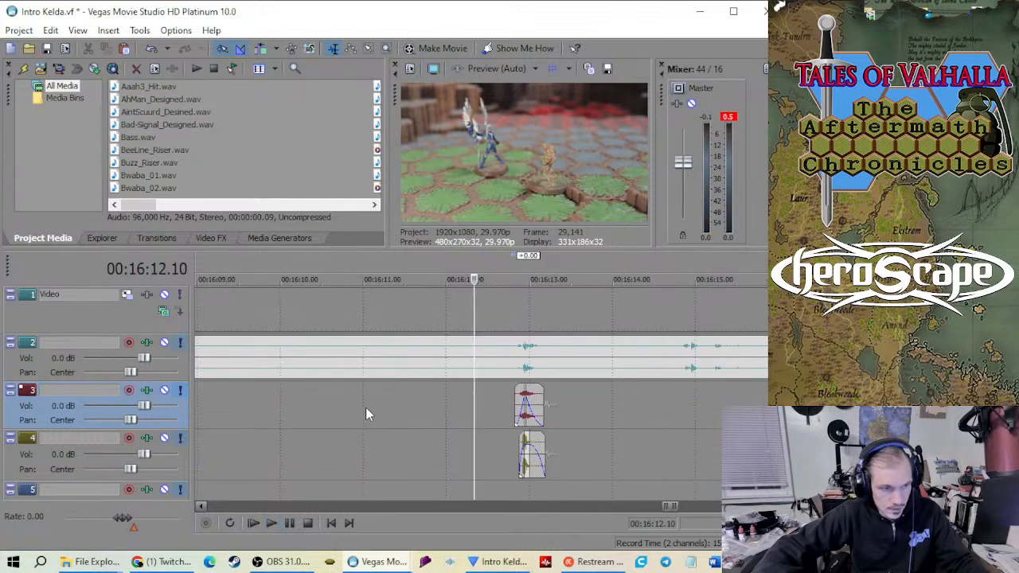
{"action": "left_click", "coordinate": [365, 407]}
{"action": "key", "text": "space"}
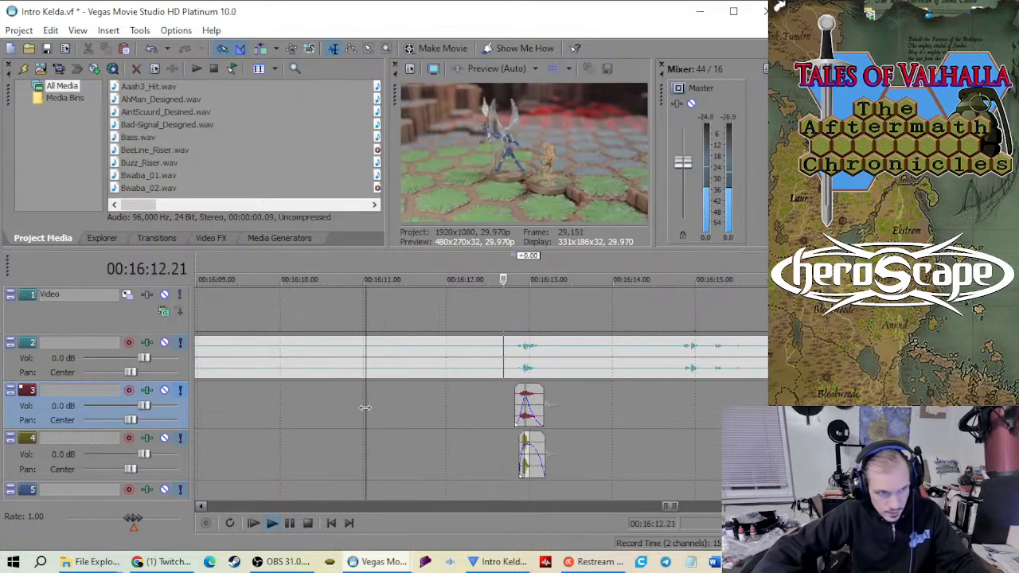
{"action": "scroll", "coordinate": [449, 411], "scroll_direction": "up", "scroll_amount": 2}
{"action": "key", "text": "space"}
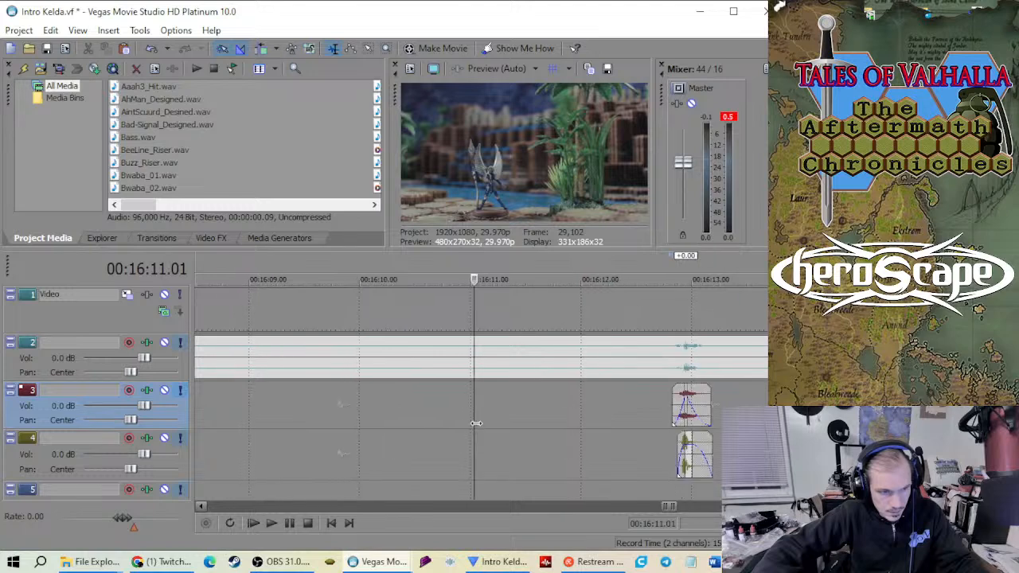
Slightly lower the gain of the track 4 punch clip and the track 3 clip at the 00:16:12.28 hit
{"action": "scroll", "coordinate": [478, 423], "scroll_direction": "down", "scroll_amount": 1}
{"action": "left_click", "coordinate": [633, 403]}
{"action": "scroll", "coordinate": [621, 406], "scroll_direction": "up", "scroll_amount": 10}
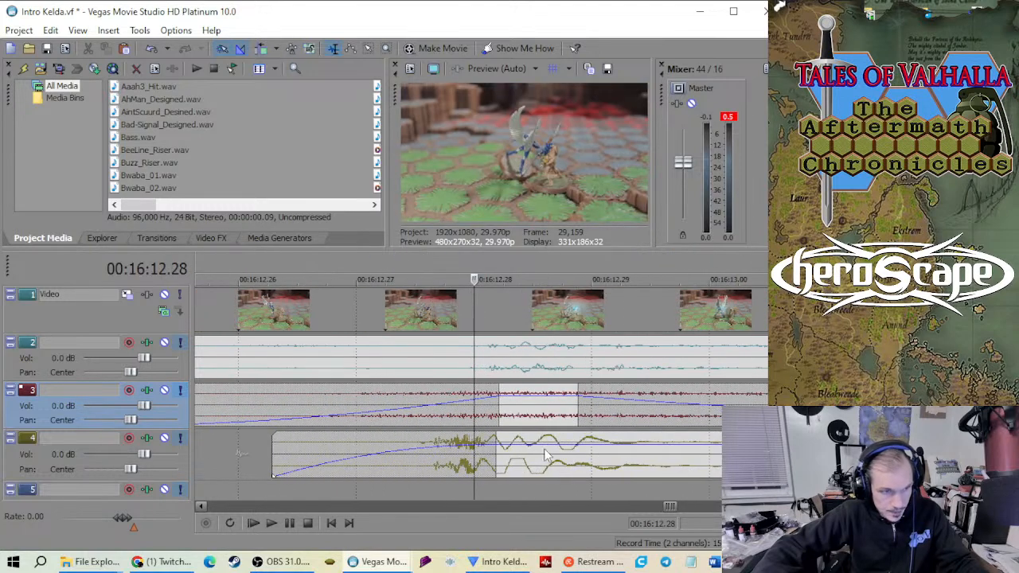
{"action": "left_click_drag", "start_coordinate": [537, 448], "coordinate": [539, 457]}
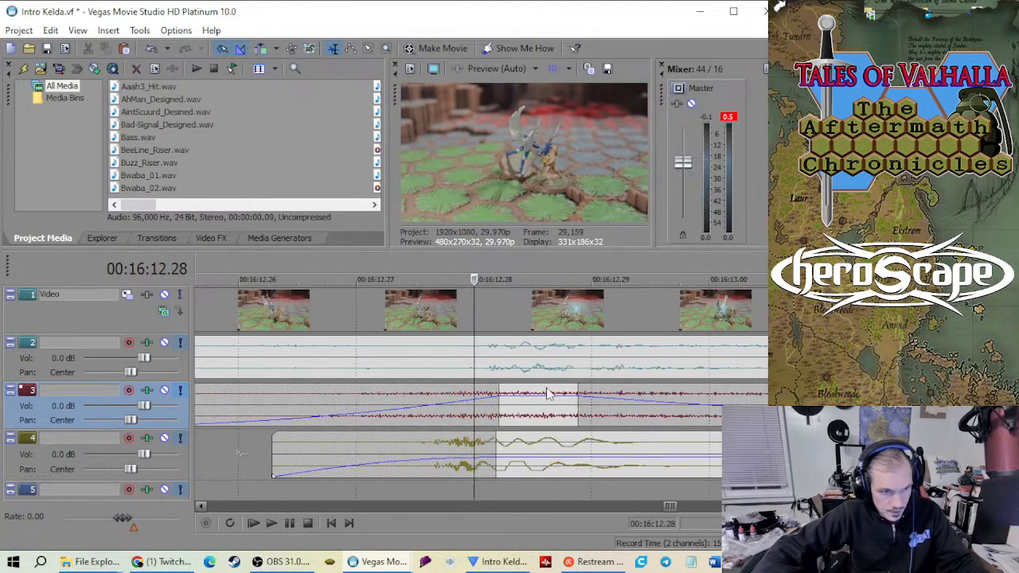
{"action": "scroll", "coordinate": [548, 402], "scroll_direction": "down", "scroll_amount": 3}
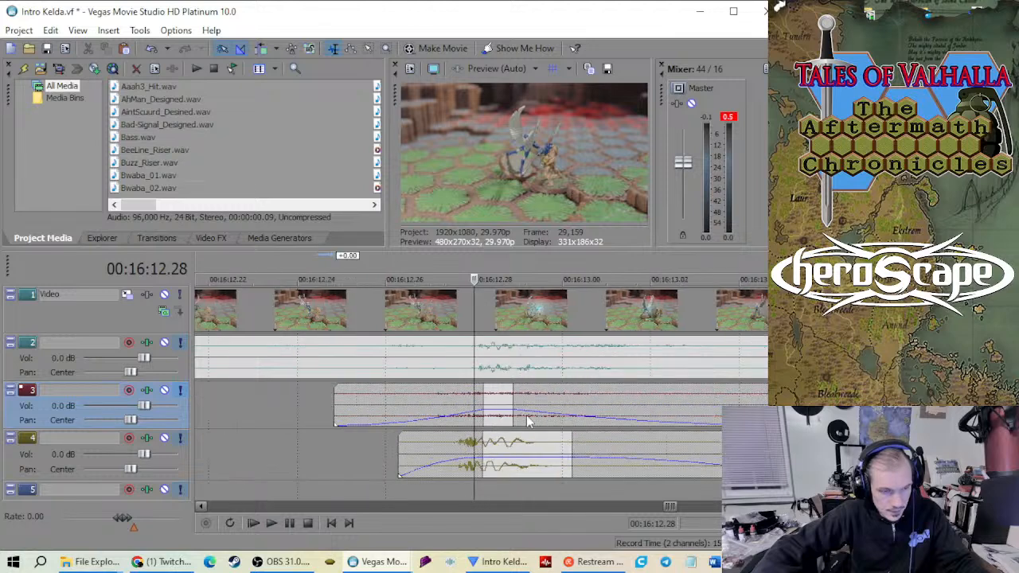
Play the hit from 00:16:12.22 to judge the lowered levels
{"action": "left_click", "coordinate": [386, 465]}
{"action": "key", "text": "space"}
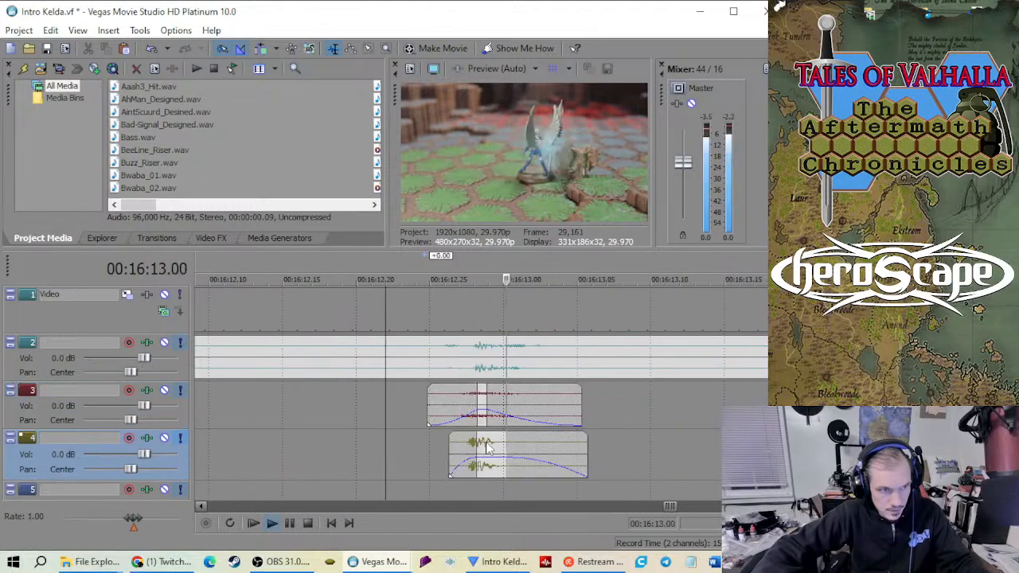
{"action": "key", "text": "space"}
Paste another copy of the two-layer hit onto tracks 3 and 4 at 00:16:14.23
{"action": "scroll", "coordinate": [490, 437], "scroll_direction": "down", "scroll_amount": 3}
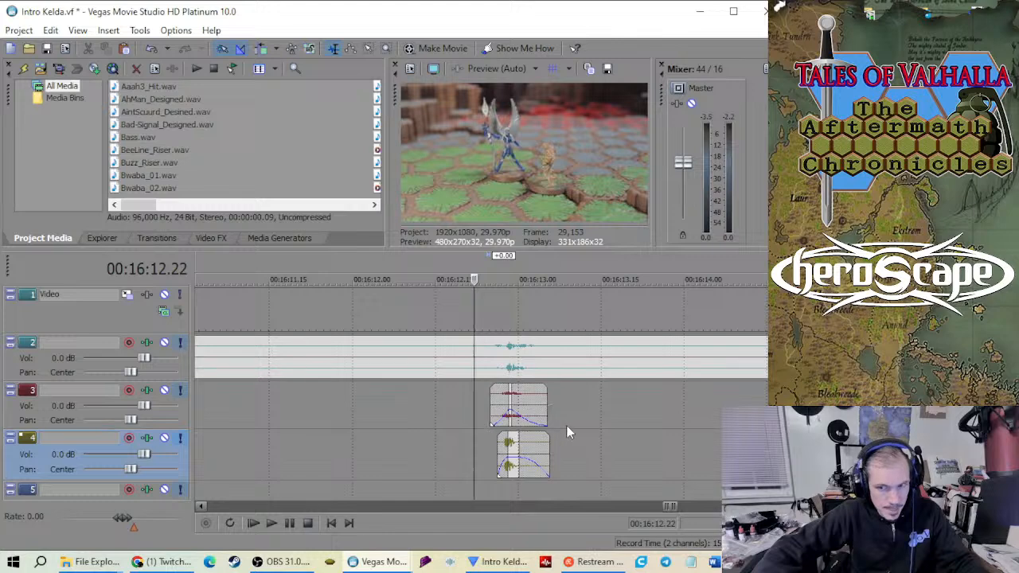
{"action": "scroll", "coordinate": [567, 433], "scroll_direction": "down", "scroll_amount": 2}
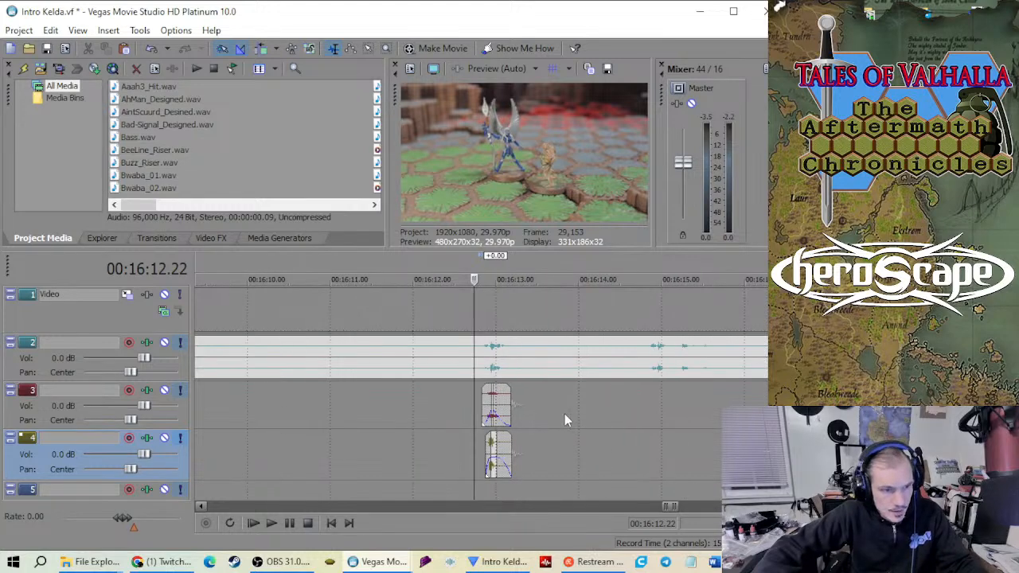
{"action": "left_click", "coordinate": [564, 413]}
{"action": "scroll", "coordinate": [566, 412], "scroll_direction": "up", "scroll_amount": 2}
{"action": "left_click_drag", "start_coordinate": [475, 412], "coordinate": [630, 417]}
{"action": "right_click", "coordinate": [635, 412]}
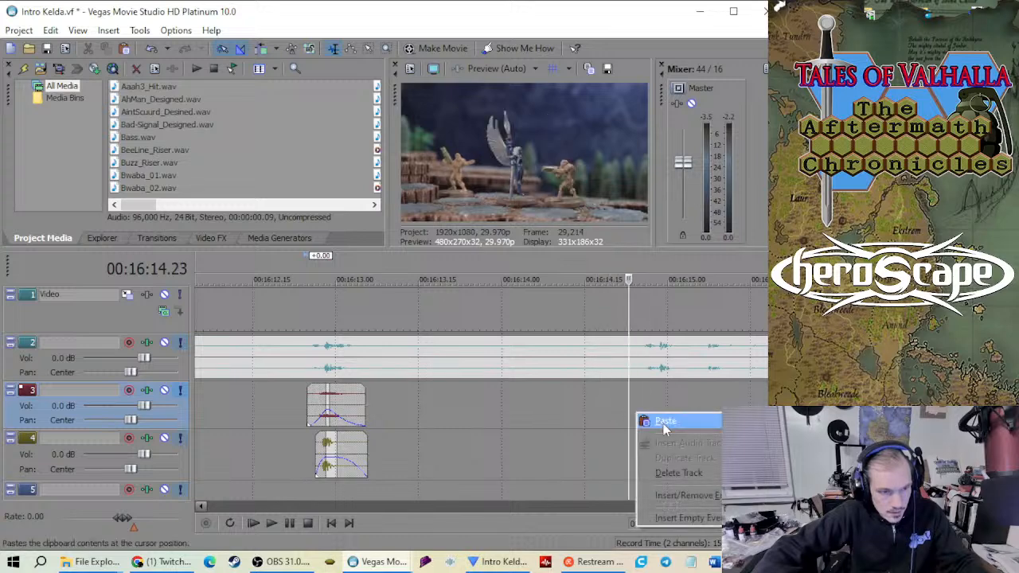
{"action": "left_click", "coordinate": [663, 422]}
{"action": "scroll", "coordinate": [615, 429], "scroll_direction": "up", "scroll_amount": 3}
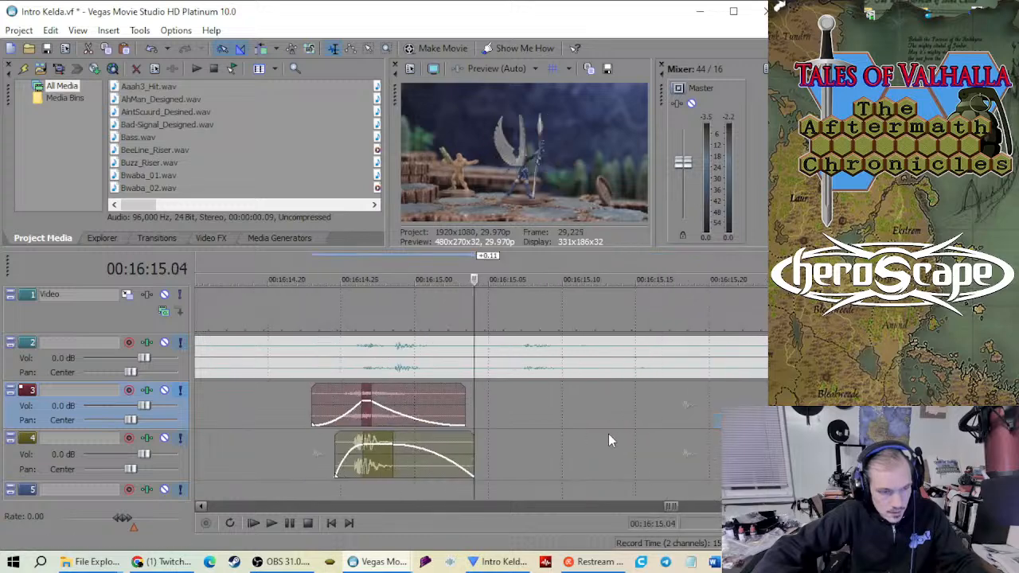
Play the newly pasted hit from 00:16:14.21, find the frame just before the impact flash, and move both clips about one frame earlier
{"action": "left_click", "coordinate": [284, 448]}
{"action": "key", "text": "space"}
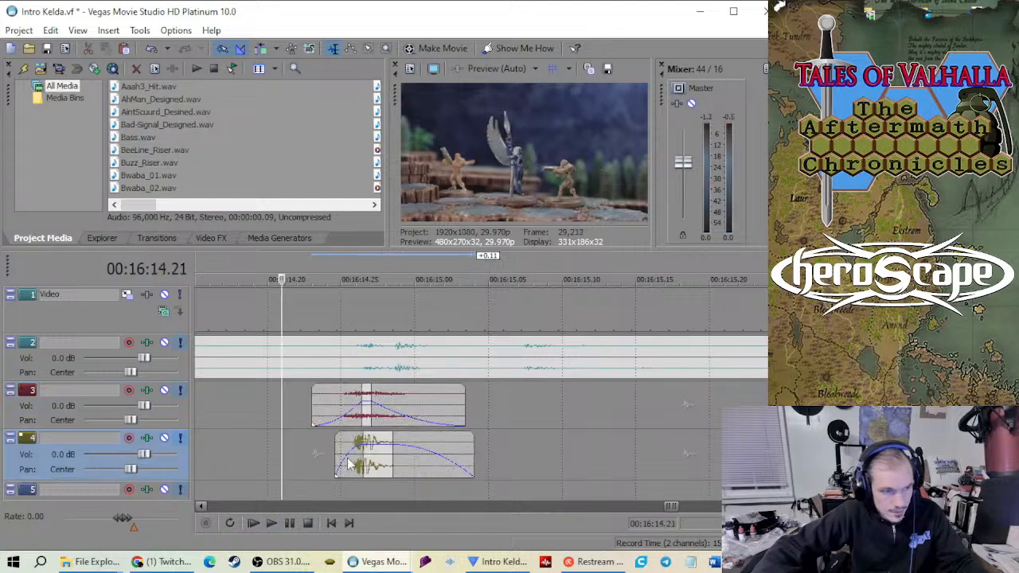
{"action": "scroll", "coordinate": [350, 460], "scroll_direction": "up", "scroll_amount": 2}
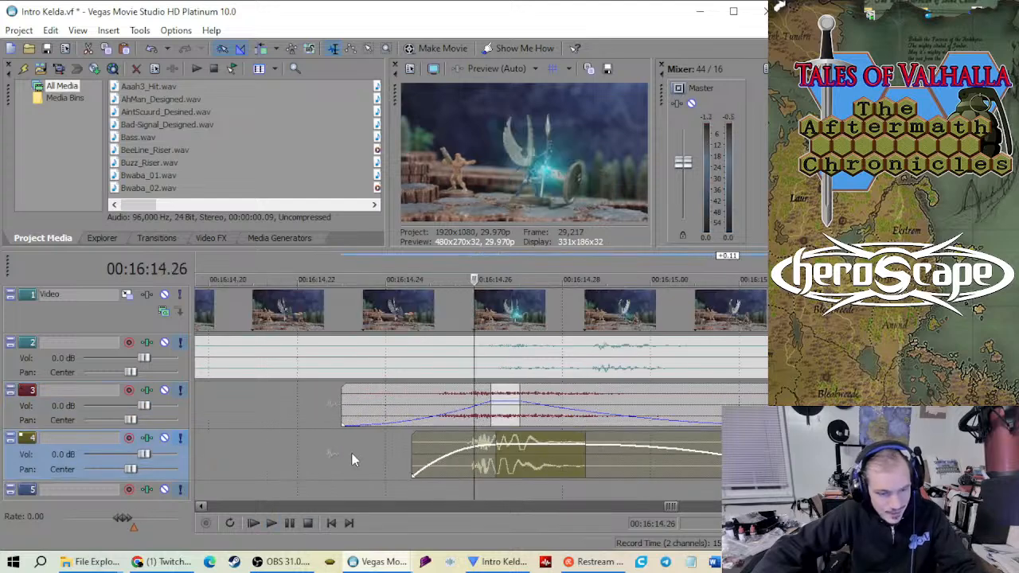
{"action": "key", "text": "Left"}
{"action": "key", "text": "Left"}
{"action": "key", "text": "Right"}
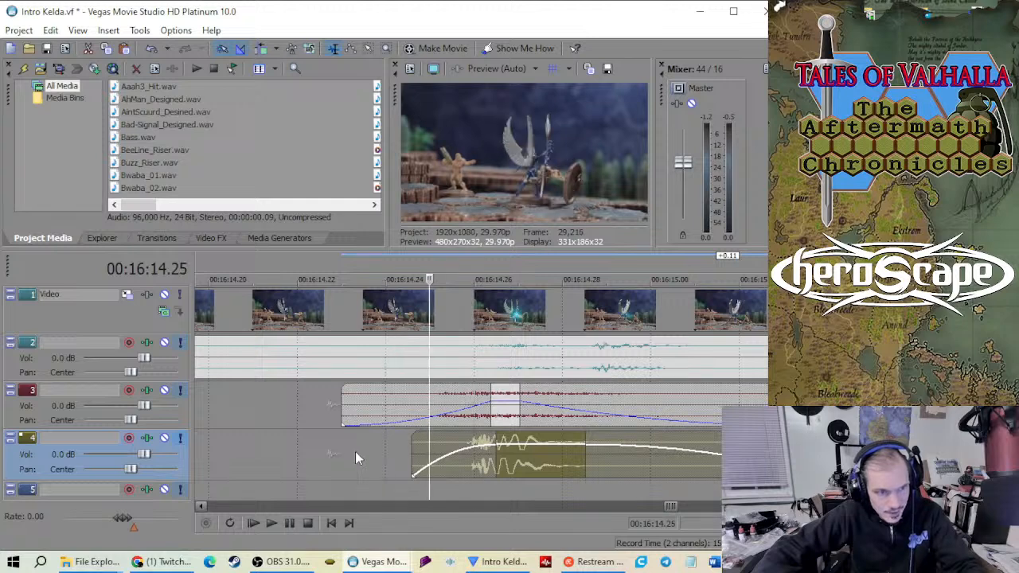
{"action": "scroll", "coordinate": [354, 457], "scroll_direction": "up", "scroll_amount": 1}
{"action": "scroll", "coordinate": [418, 459], "scroll_direction": "down", "scroll_amount": 2}
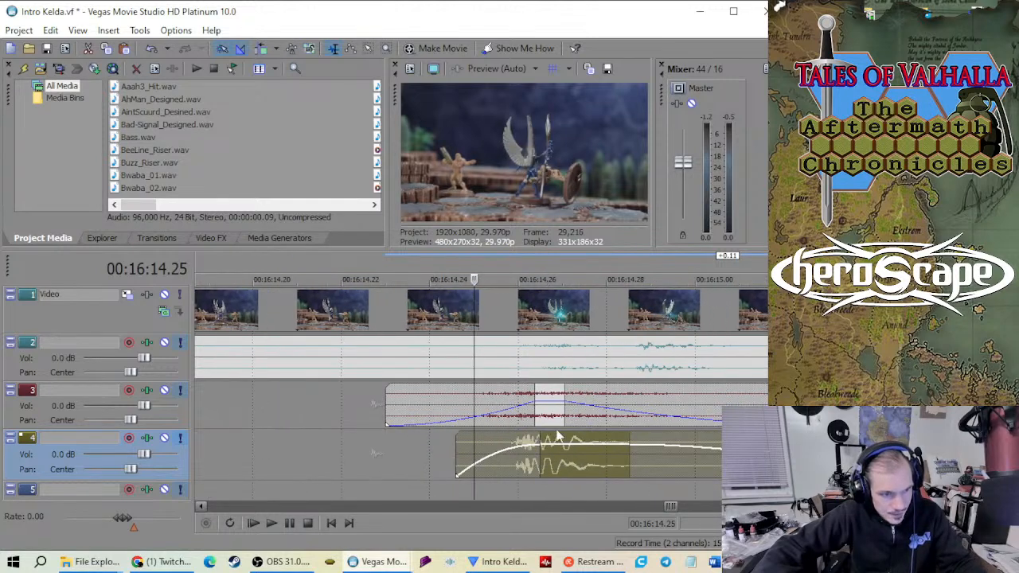
{"action": "left_click", "coordinate": [474, 416]}
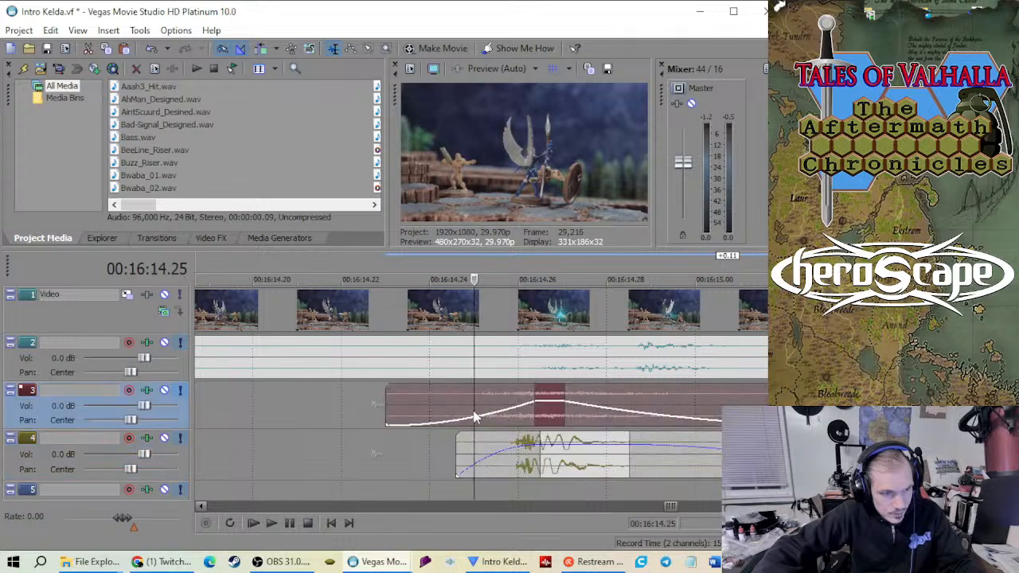
{"action": "left_click", "coordinate": [504, 473]}
{"action": "left_click_drag", "start_coordinate": [551, 420], "coordinate": [499, 420]}
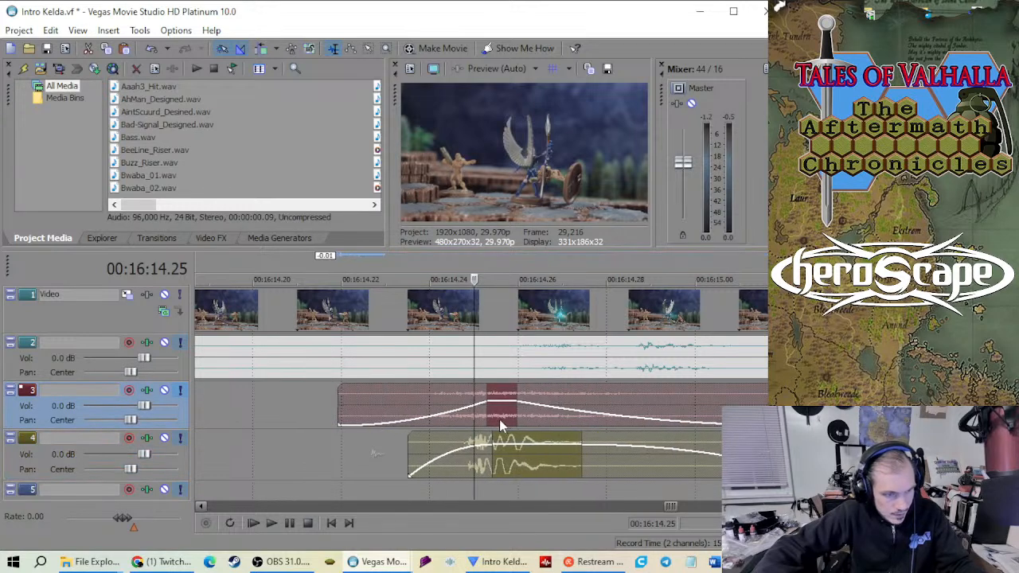
Play the shifted hit from 00:16:14.22 and on into the following action to check its sync
{"action": "left_click", "coordinate": [345, 444]}
{"action": "key", "text": "space"}
{"action": "key", "text": "space"}
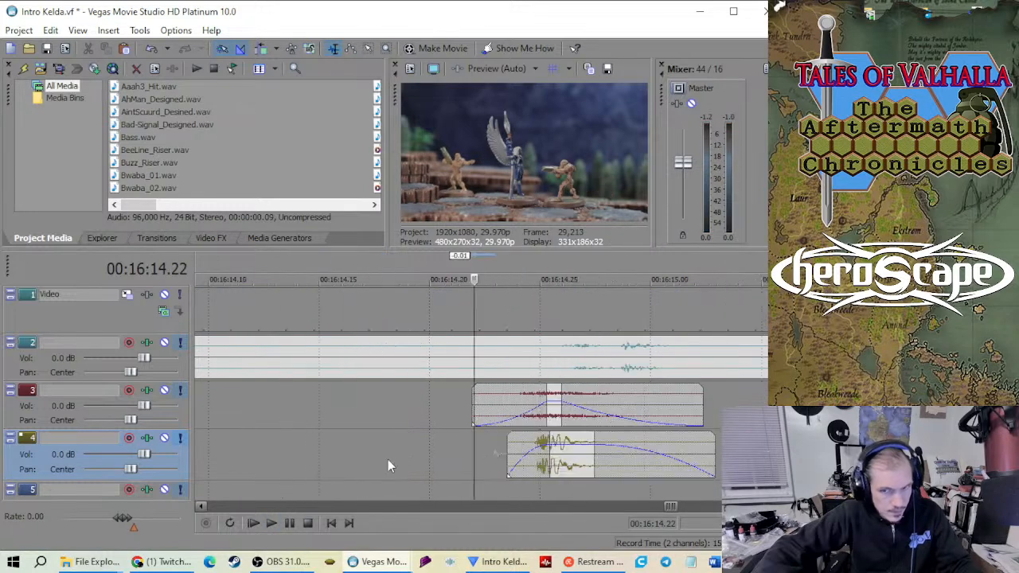
{"action": "key", "text": "space"}
{"action": "scroll", "coordinate": [385, 467], "scroll_direction": "down", "scroll_amount": 4}
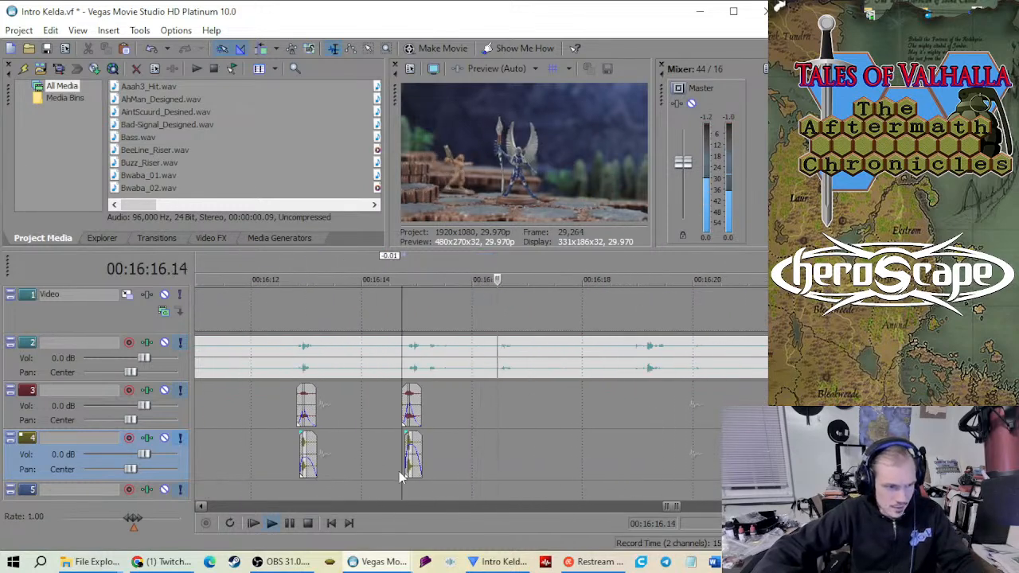
{"action": "key", "text": "space"}
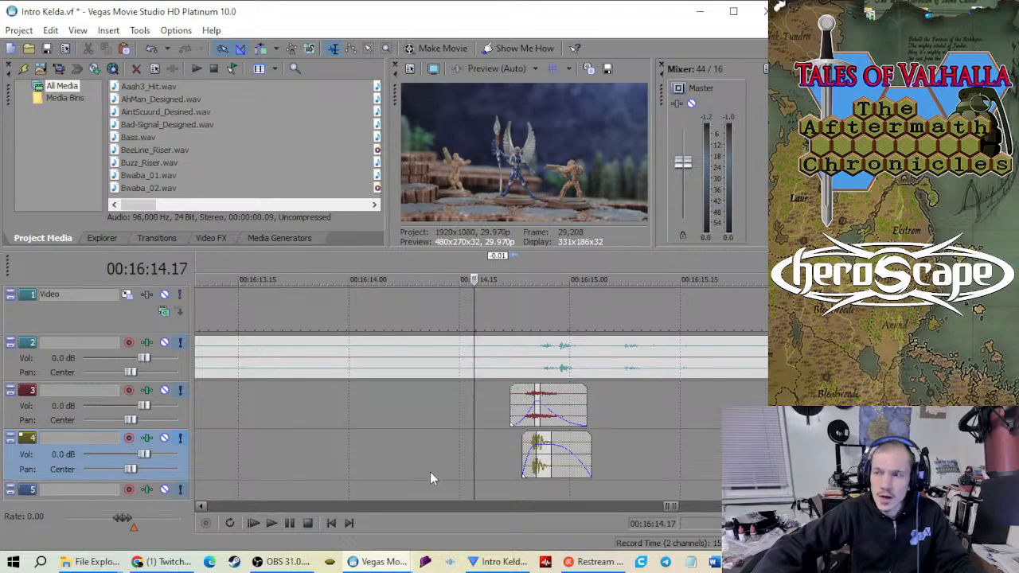
Replay the second hit repeatedly from 00:16:14.23 to judge its timing and level
{"action": "scroll", "coordinate": [469, 474], "scroll_direction": "up", "scroll_amount": 3}
{"action": "scroll", "coordinate": [471, 478], "scroll_direction": "down", "scroll_amount": 2}
{"action": "left_click", "coordinate": [511, 469]}
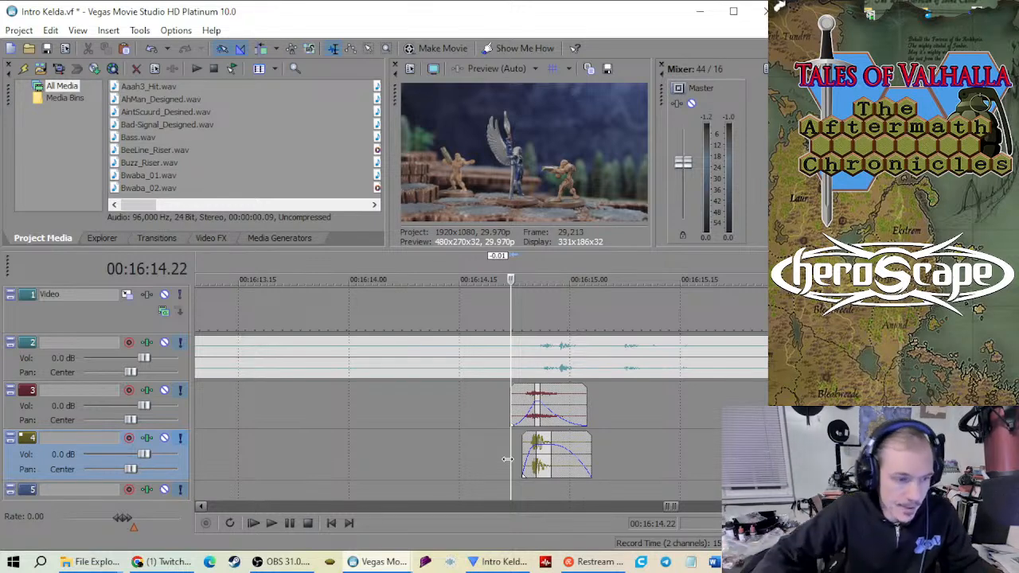
{"action": "scroll", "coordinate": [507, 459], "scroll_direction": "up", "scroll_amount": 3}
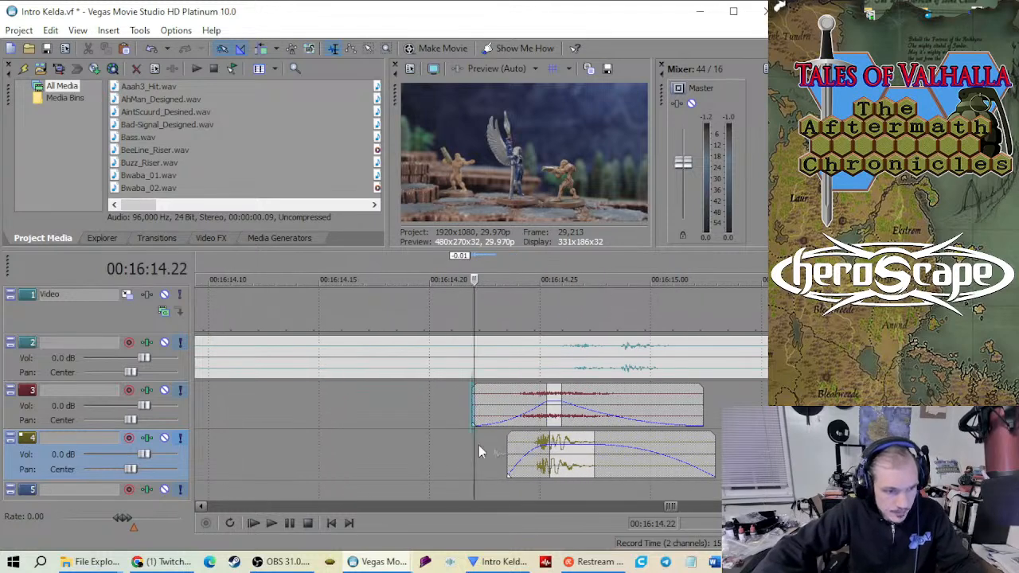
{"action": "left_click", "coordinate": [489, 451]}
{"action": "scroll", "coordinate": [471, 455], "scroll_direction": "down", "scroll_amount": 1}
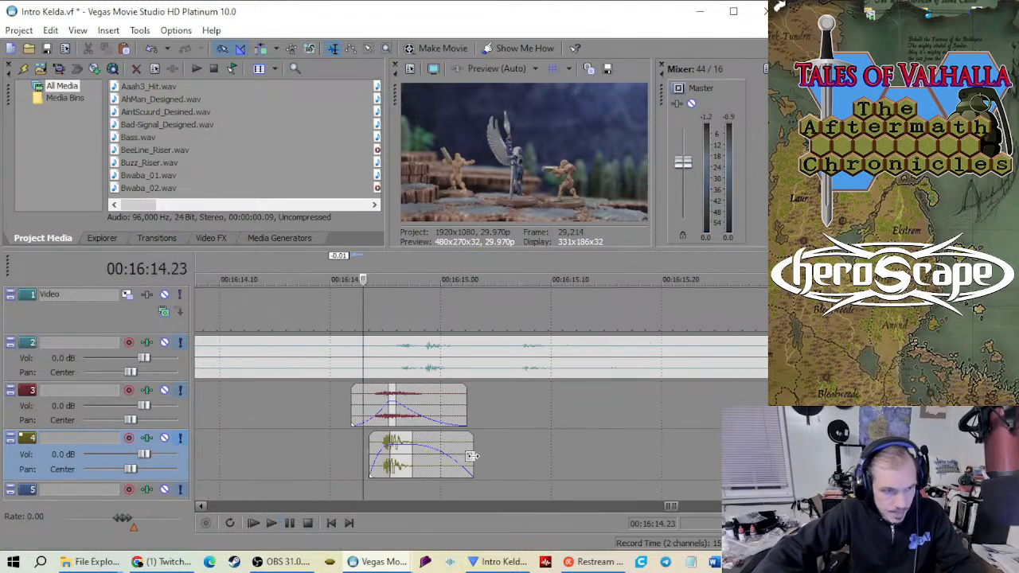
{"action": "key", "text": "space"}
{"action": "key", "text": "space"}
{"action": "key", "text": "space"}
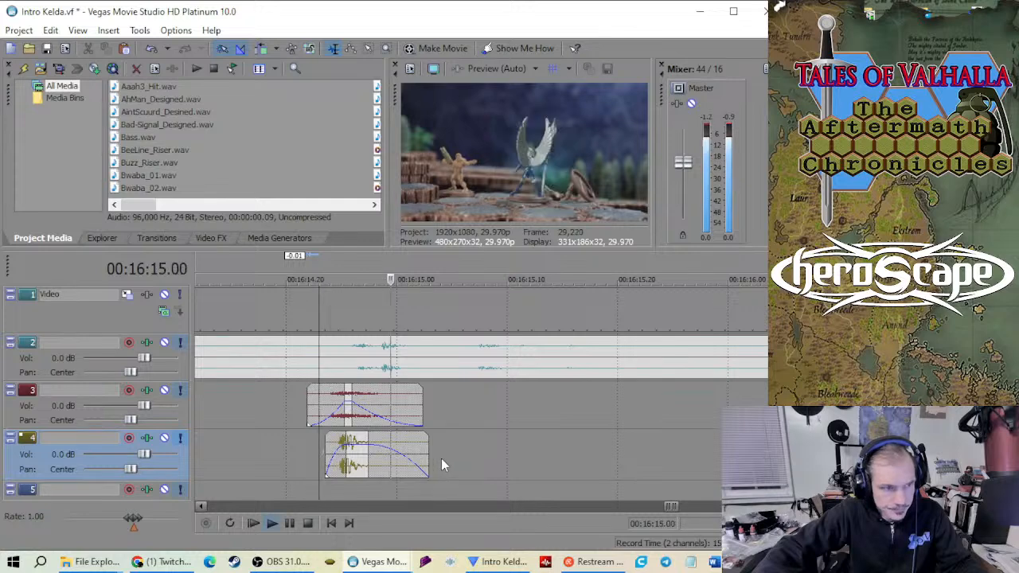
{"action": "key", "text": "space"}
Slightly lower the gain of the second hit's track 4 punch clip and replay it from 00:16:14.23
{"action": "scroll", "coordinate": [444, 458], "scroll_direction": "down", "scroll_amount": 2}
{"action": "scroll", "coordinate": [484, 468], "scroll_direction": "up", "scroll_amount": 3}
{"action": "scroll", "coordinate": [483, 469], "scroll_direction": "up", "scroll_amount": 3}
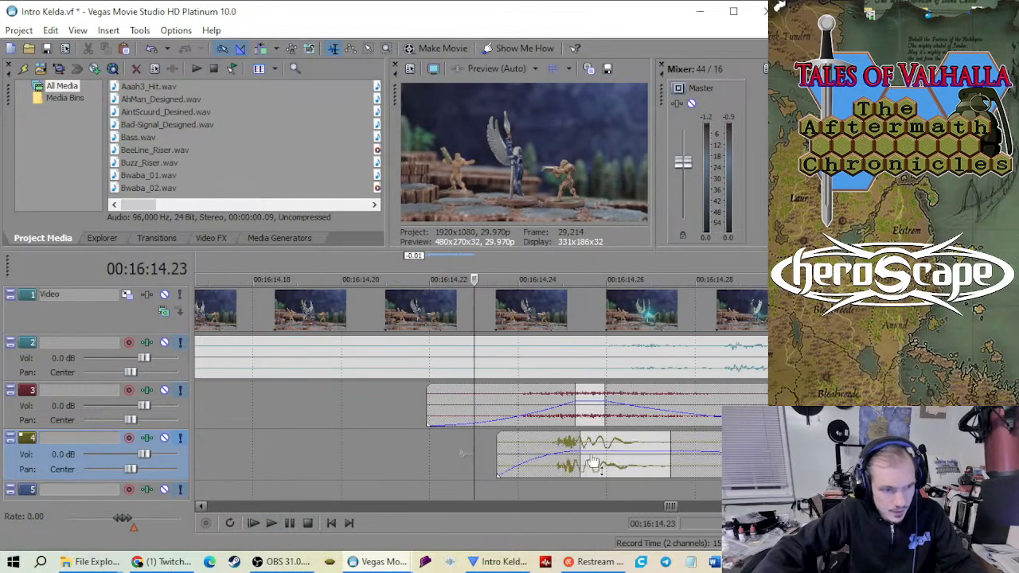
{"action": "scroll", "coordinate": [526, 460], "scroll_direction": "down", "scroll_amount": 2}
{"action": "key", "text": "space"}
{"action": "key", "text": "space"}
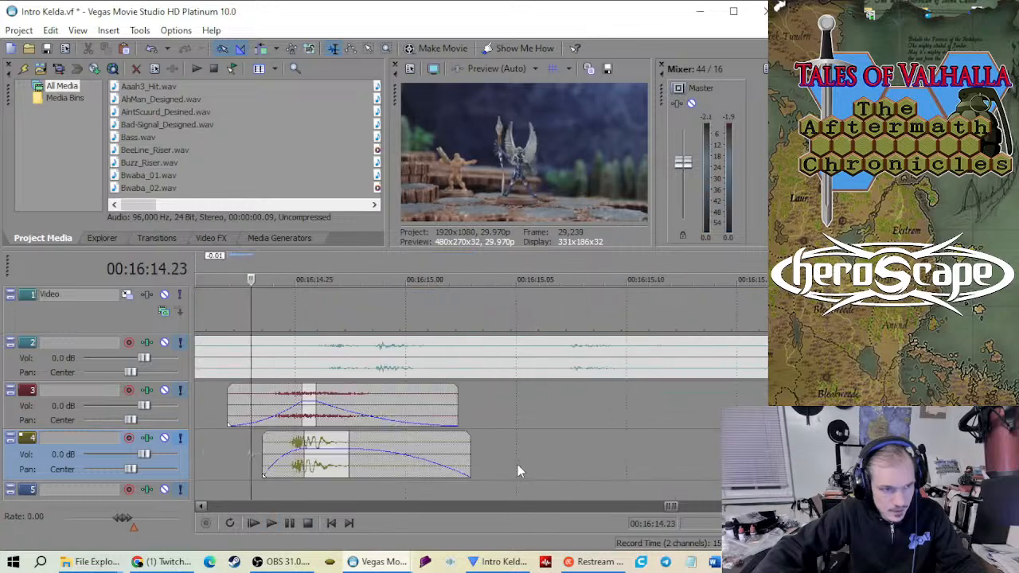
Step through the video frame by frame from 00:16:15.07 to 00:16:16.28 to locate the next impact
{"action": "scroll", "coordinate": [521, 463], "scroll_direction": "down", "scroll_amount": 2}
{"action": "scroll", "coordinate": [523, 469], "scroll_direction": "down", "scroll_amount": 1}
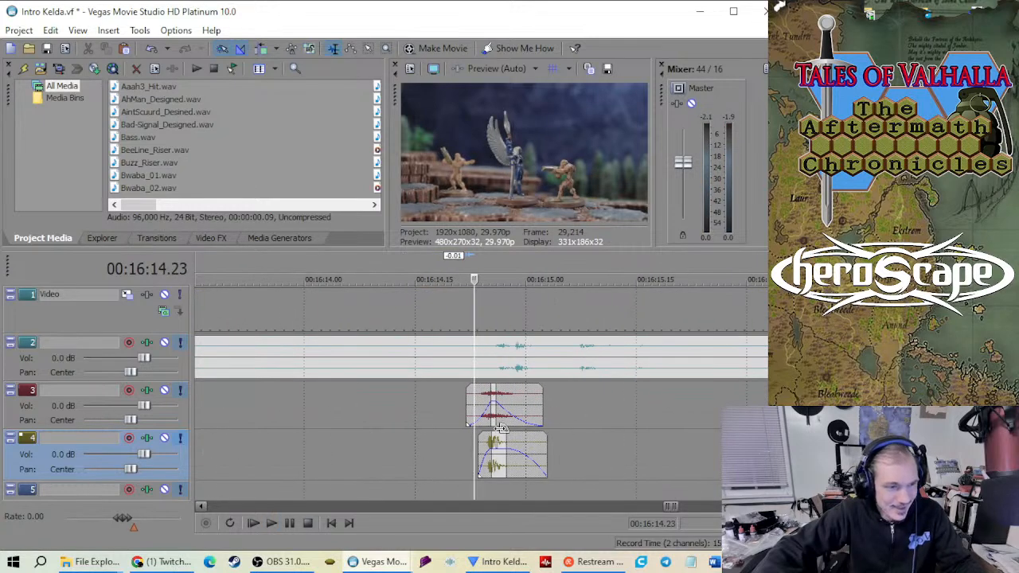
{"action": "left_click", "coordinate": [608, 405]}
{"action": "scroll", "coordinate": [548, 415], "scroll_direction": "right", "scroll_amount": 3}
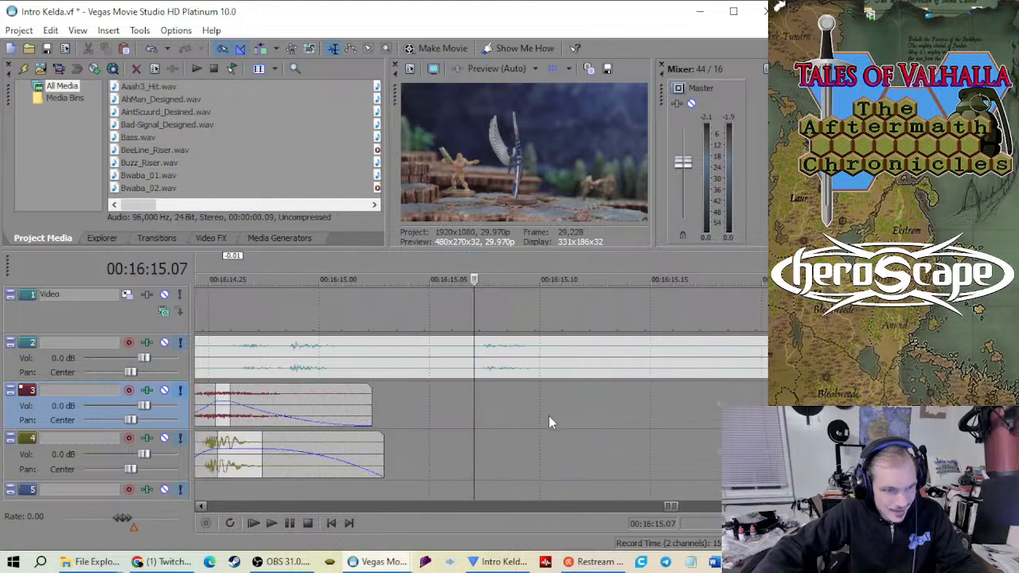
{"action": "key", "text": "Right"}
{"action": "key", "text": "Right"}
{"action": "key", "text": "Right"}
{"action": "key", "text": "Right"}
{"action": "key", "text": "Right"}
{"action": "key", "text": "Right"}
{"action": "key", "text": "Right"}
{"action": "key", "text": "Right"}
{"action": "key", "text": "Right"}
{"action": "key", "text": "Right"}
{"action": "key", "text": "Right"}
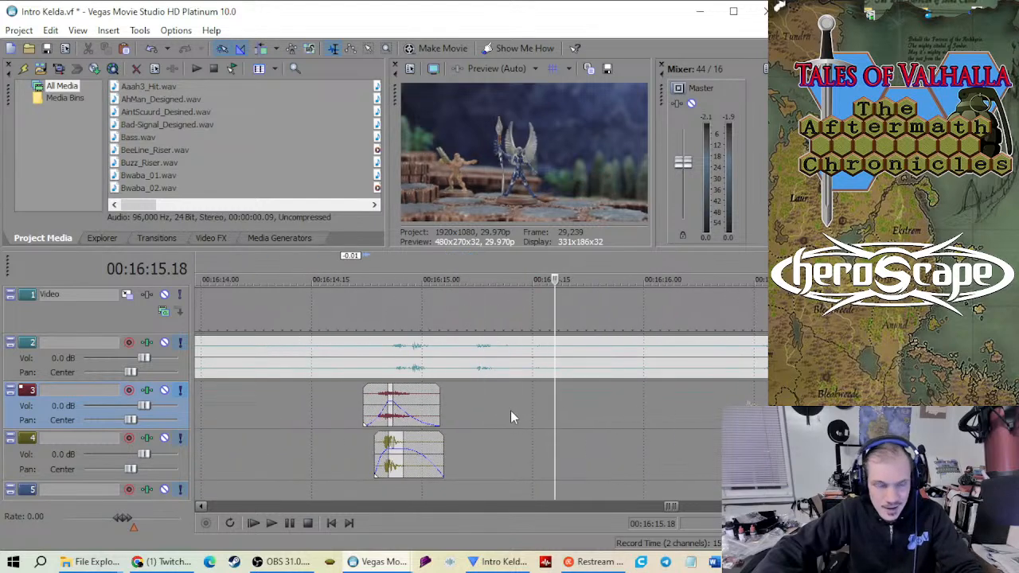
{"action": "key", "text": "Right"}
{"action": "key", "text": "Right"}
{"action": "key", "text": "Right"}
{"action": "key", "text": "Right"}
{"action": "key", "text": "Right"}
{"action": "key", "text": "Right"}
{"action": "key", "text": "Right"}
{"action": "key", "text": "Right"}
{"action": "key", "text": "Right"}
{"action": "key", "text": "Down"}
{"action": "key", "text": "Down"}
{"action": "key", "text": "Down"}
{"action": "key", "text": "Right"}
{"action": "key", "text": "Right"}
{"action": "key", "text": "Right"}
{"action": "key", "text": "Right"}
{"action": "key", "text": "Right"}
{"action": "key", "text": "Right"}
{"action": "key", "text": "Right"}
{"action": "key", "text": "Right"}
{"action": "key", "text": "Right"}
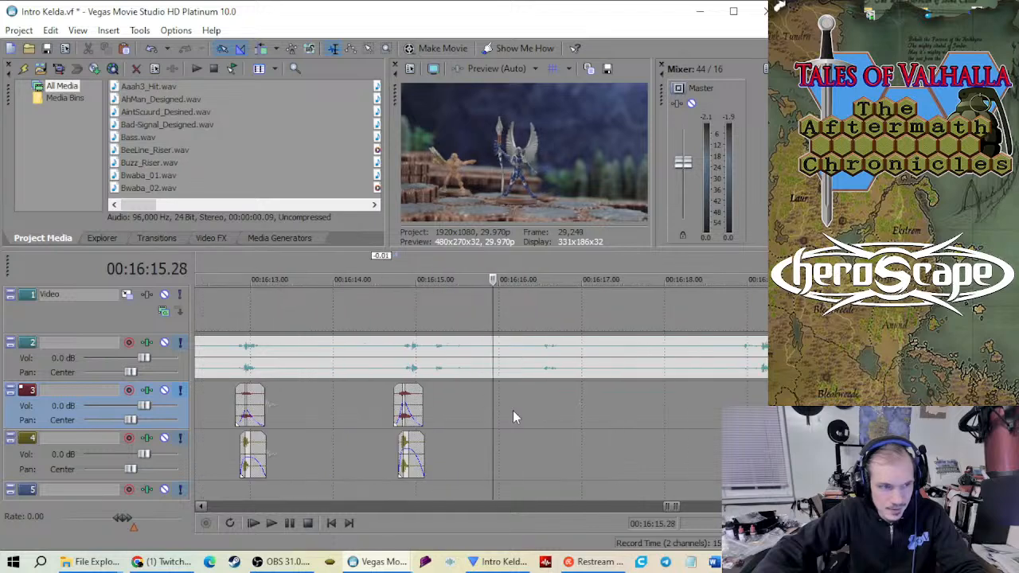
{"action": "key", "text": "Right"}
{"action": "key", "text": "Right"}
{"action": "key", "text": "Right"}
{"action": "key", "text": "Right"}
{"action": "key", "text": "Right"}
{"action": "key", "text": "Right"}
{"action": "key", "text": "Right"}
{"action": "key", "text": "Right"}
{"action": "key", "text": "Right"}
{"action": "key", "text": "Right"}
{"action": "key", "text": "Right"}
{"action": "key", "text": "Right"}
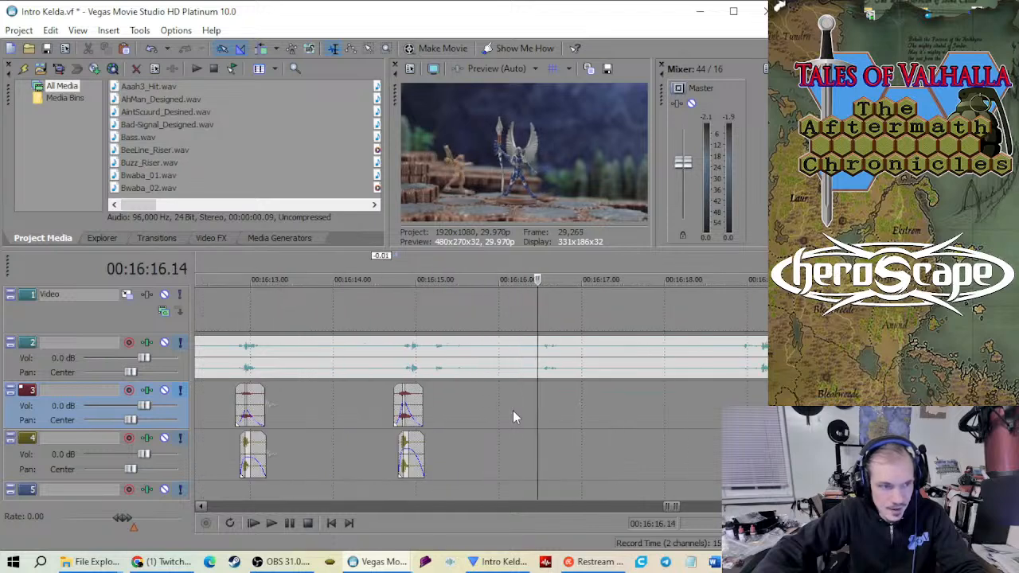
{"action": "key", "text": "Right"}
{"action": "key", "text": "Right"}
{"action": "key", "text": "Right"}
{"action": "key", "text": "Right"}
{"action": "key", "text": "Right"}
{"action": "key", "text": "Right"}
{"action": "key", "text": "Right"}
{"action": "key", "text": "Right"}
{"action": "key", "text": "Right"}
{"action": "key", "text": "Right"}
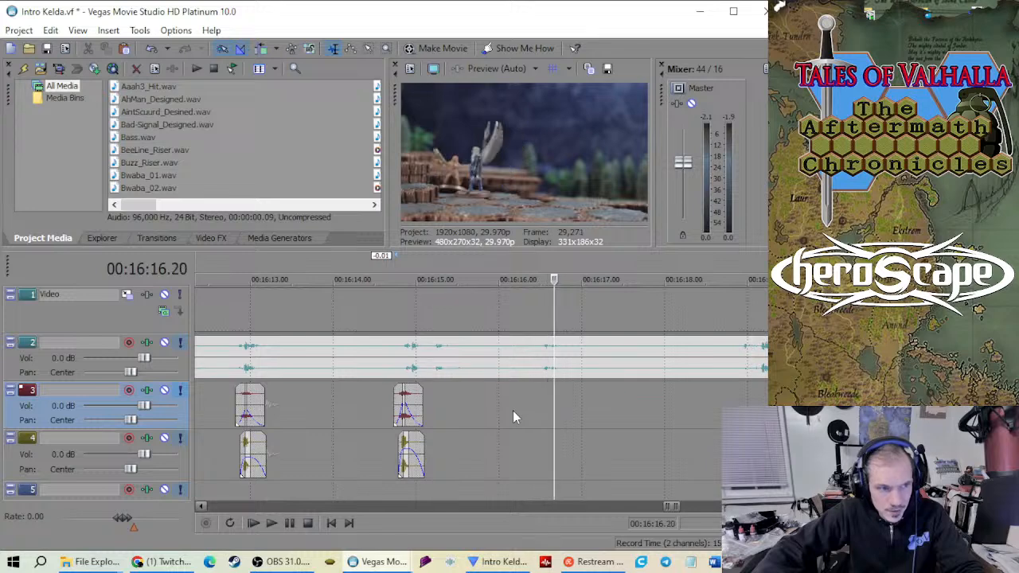
{"action": "scroll", "coordinate": [518, 412], "scroll_direction": "up", "scroll_amount": 4}
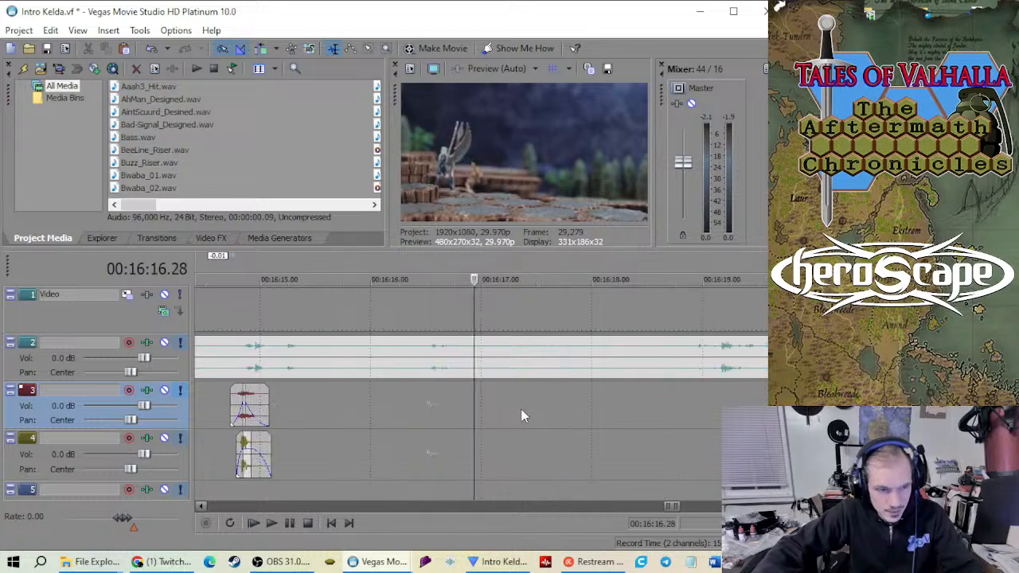
Check the video at 00:16:16.17 and play from 00:16:16.11 to hear where the next hit falls
{"action": "left_click", "coordinate": [415, 399]}
{"action": "scroll", "coordinate": [476, 410], "scroll_direction": "up", "scroll_amount": 2}
{"action": "scroll", "coordinate": [476, 410], "scroll_direction": "down", "scroll_amount": 3}
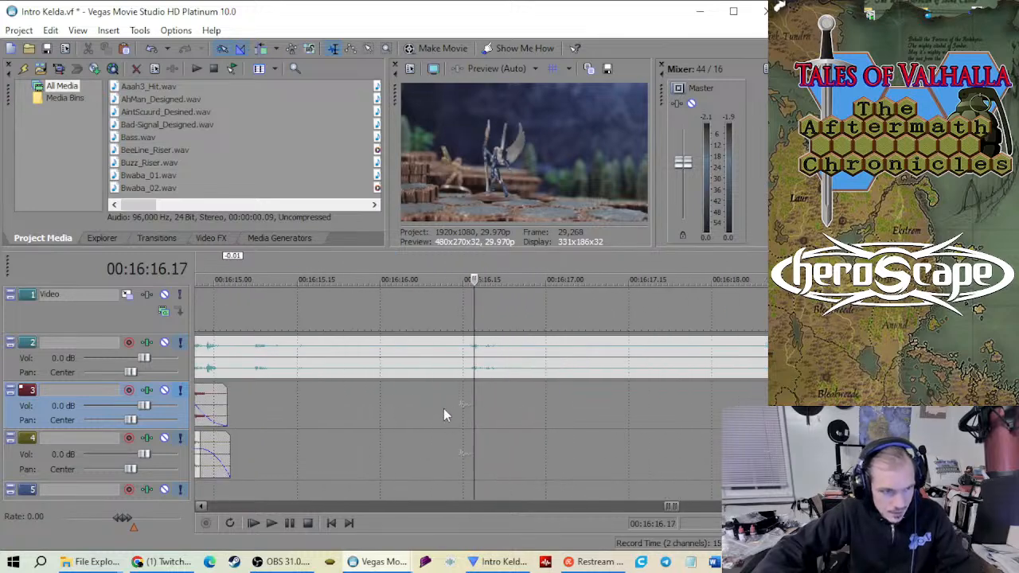
{"action": "left_click", "coordinate": [443, 408]}
{"action": "key", "text": "space"}
{"action": "key", "text": "space"}
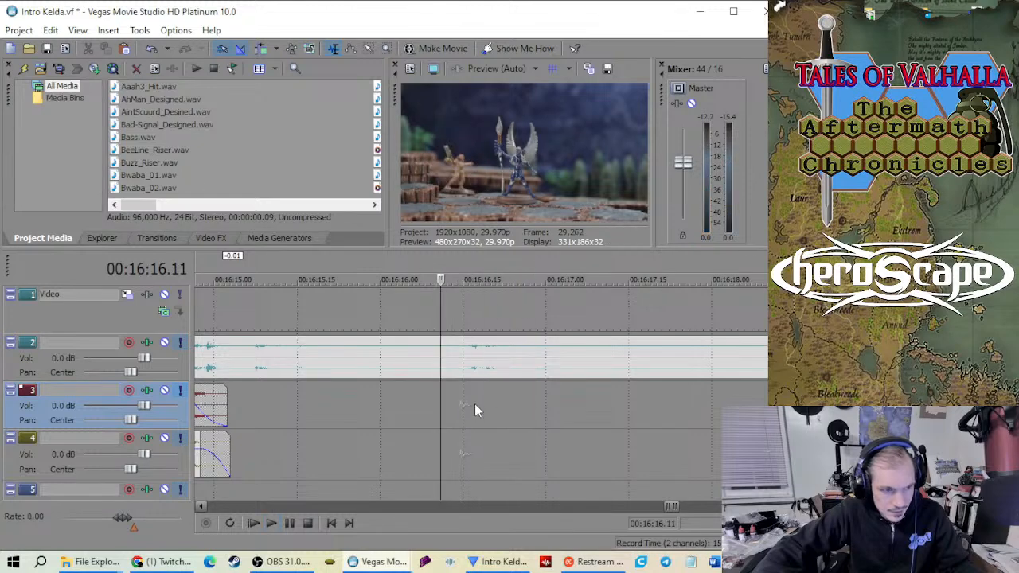
Paste a further copy of the two-layer hit onto tracks 3 and 4 at 00:16:16.17
{"action": "right_click", "coordinate": [475, 407]}
{"action": "left_click", "coordinate": [488, 413]}
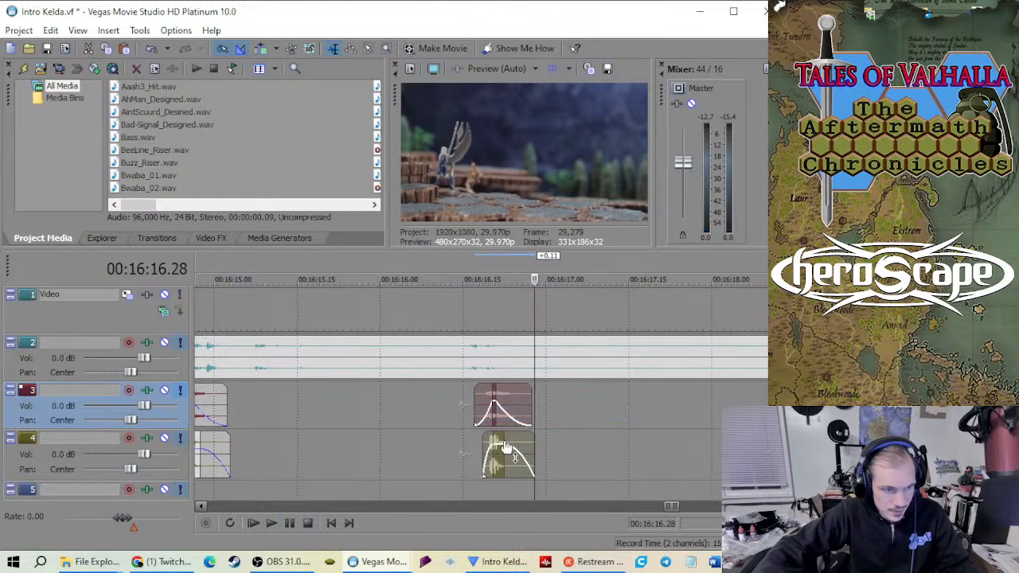
{"action": "scroll", "coordinate": [504, 430], "scroll_direction": "up", "scroll_amount": 1}
{"action": "scroll", "coordinate": [478, 438], "scroll_direction": "down", "scroll_amount": 2}
{"action": "scroll", "coordinate": [467, 440], "scroll_direction": "up", "scroll_amount": 1}
{"action": "scroll", "coordinate": [467, 439], "scroll_direction": "up", "scroll_amount": 2}
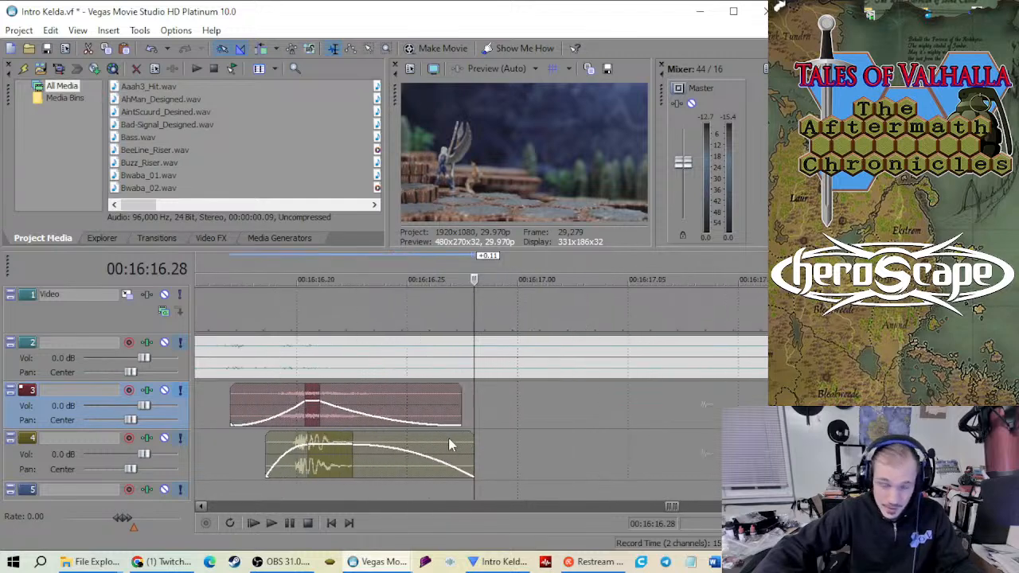
{"action": "scroll", "coordinate": [461, 441], "scroll_direction": "down", "scroll_amount": 2}
{"action": "scroll", "coordinate": [477, 436], "scroll_direction": "up", "scroll_amount": 2}
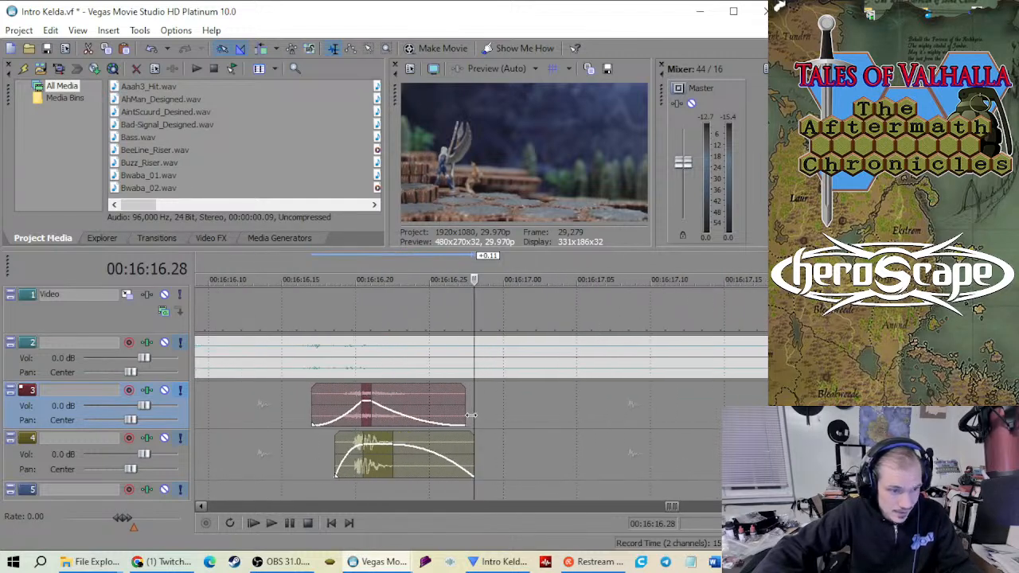
Shift the newly pasted two-layer hit on tracks 3 and 4 about three frames earlier, starting near 00:16:16.14
{"action": "left_click", "coordinate": [393, 416]}
{"action": "left_click", "coordinate": [323, 417]}
{"action": "scroll", "coordinate": [423, 444], "scroll_direction": "up", "scroll_amount": 3}
{"action": "scroll", "coordinate": [429, 442], "scroll_direction": "down", "scroll_amount": 3}
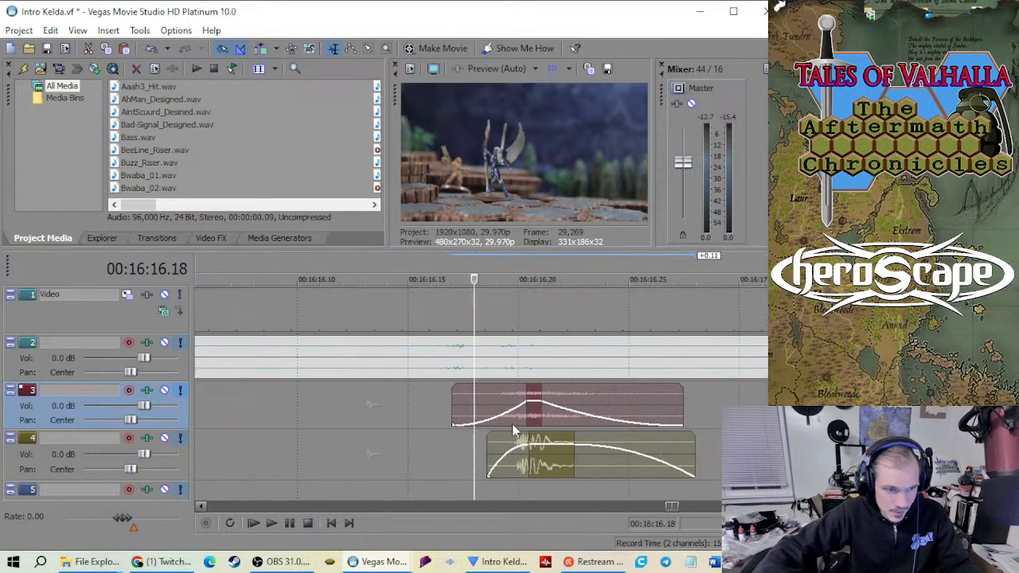
{"action": "left_click_drag", "start_coordinate": [534, 418], "coordinate": [474, 417]}
{"action": "scroll", "coordinate": [473, 417], "scroll_direction": "up", "scroll_amount": 2}
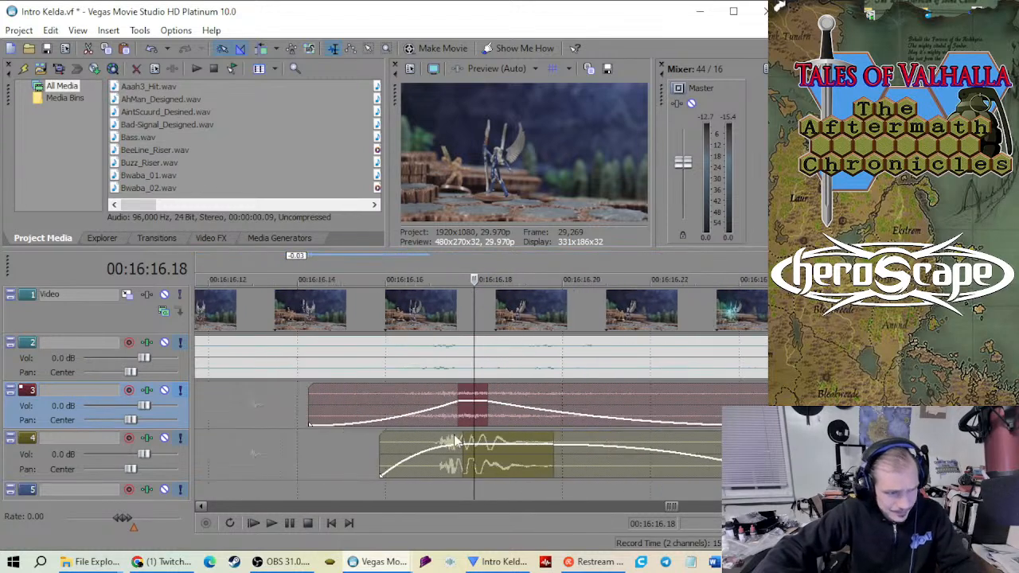
Inspect how the moved hit's two waveforms line up with the video frames at 00:16:16.17 and 00:16:16.18
{"action": "left_click", "coordinate": [430, 469]}
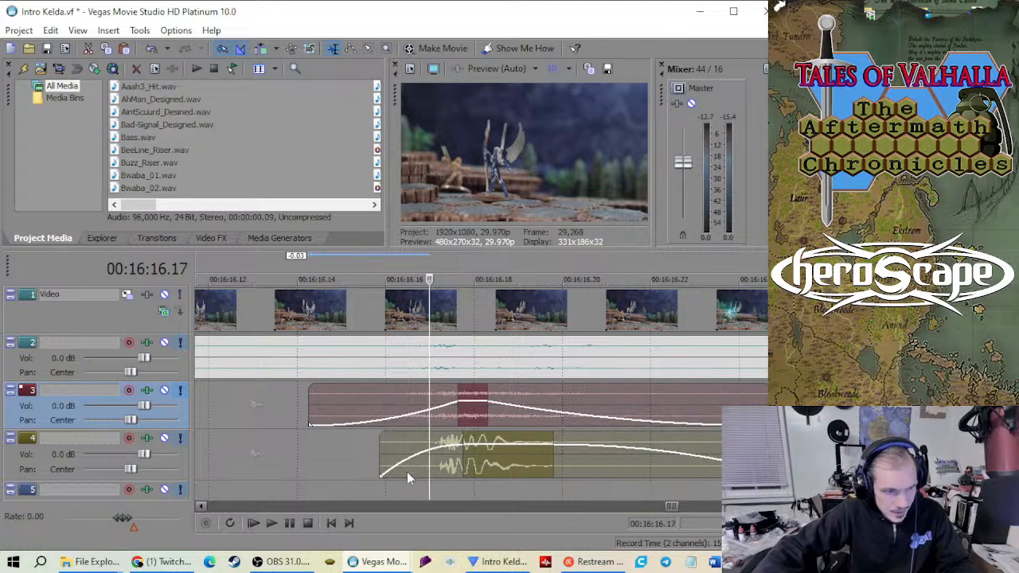
{"action": "scroll", "coordinate": [389, 475], "scroll_direction": "down", "scroll_amount": 3}
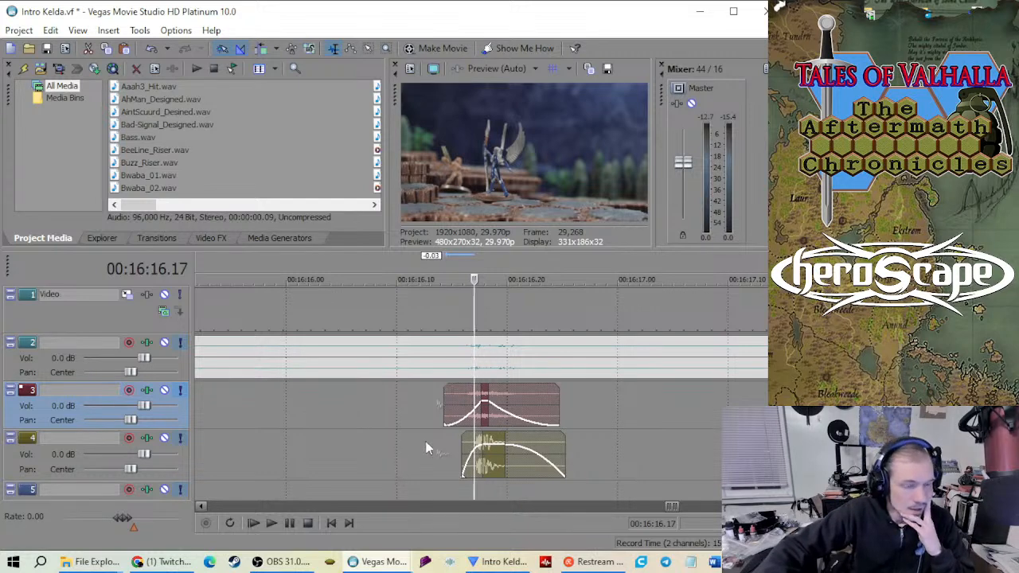
{"action": "scroll", "coordinate": [426, 448], "scroll_direction": "up", "scroll_amount": 5}
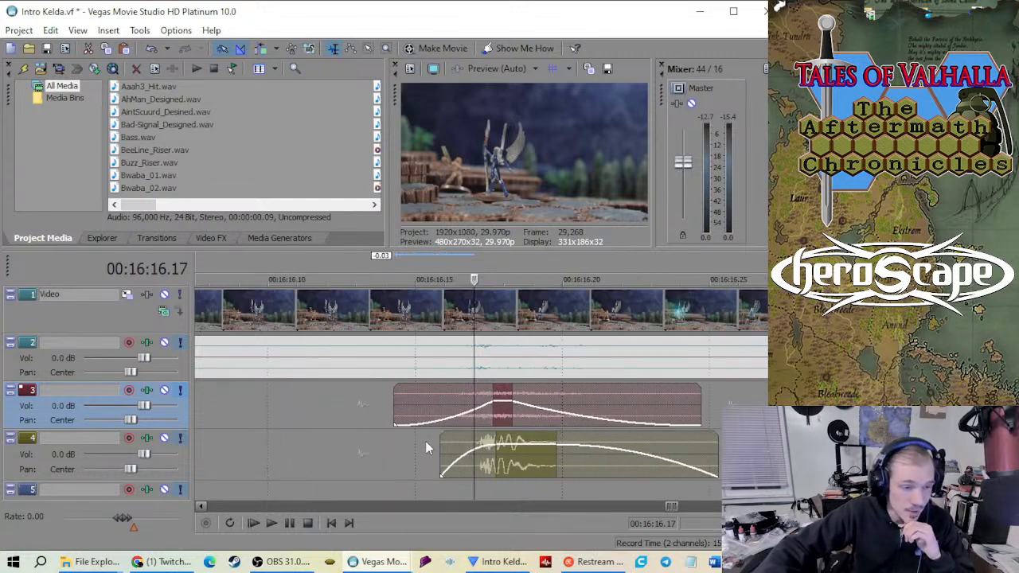
{"action": "scroll", "coordinate": [426, 448], "scroll_direction": "down", "scroll_amount": 4}
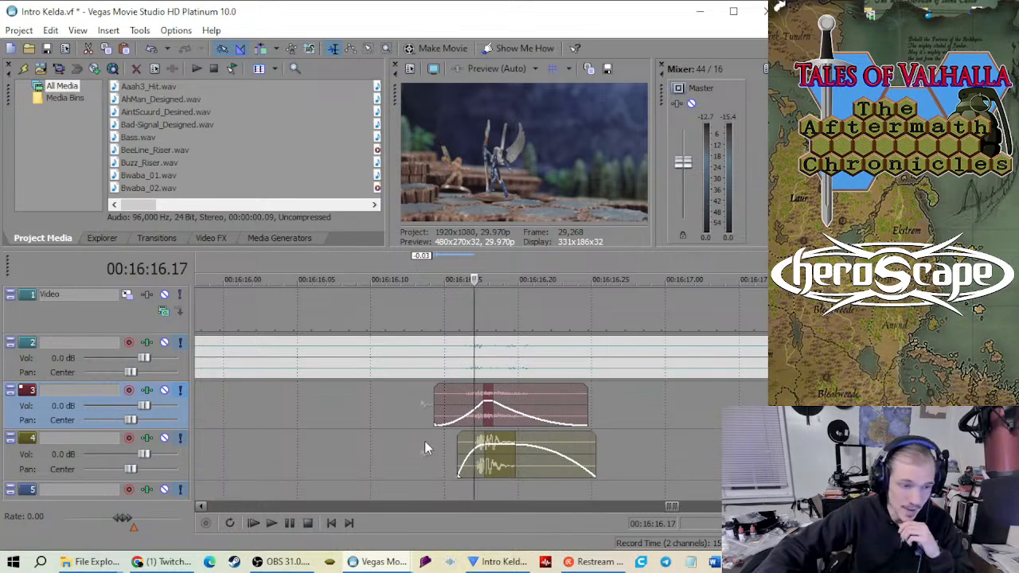
{"action": "scroll", "coordinate": [424, 441], "scroll_direction": "up", "scroll_amount": 3}
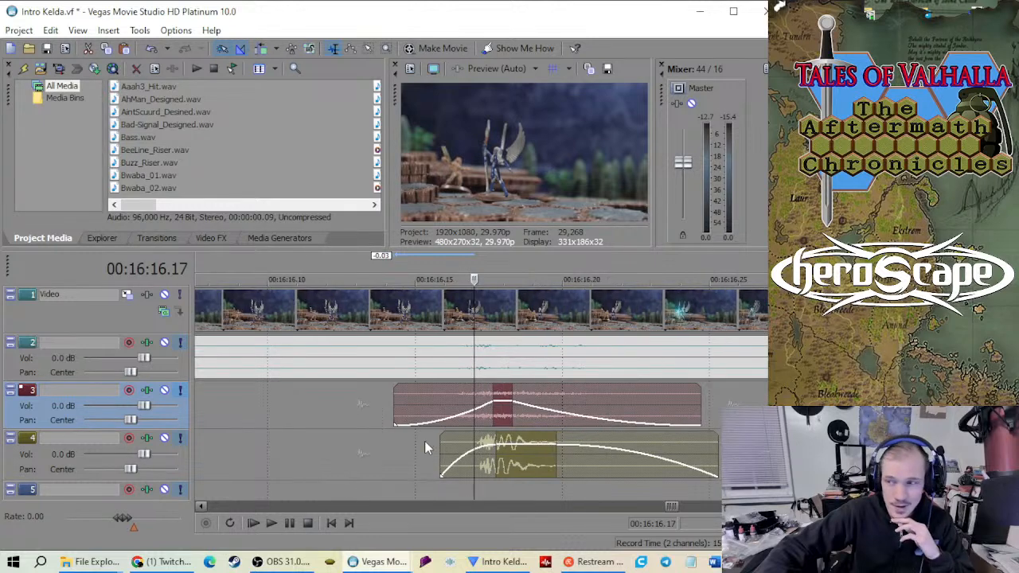
{"action": "scroll", "coordinate": [426, 447], "scroll_direction": "up", "scroll_amount": 3}
{"action": "scroll", "coordinate": [426, 448], "scroll_direction": "down", "scroll_amount": 5}
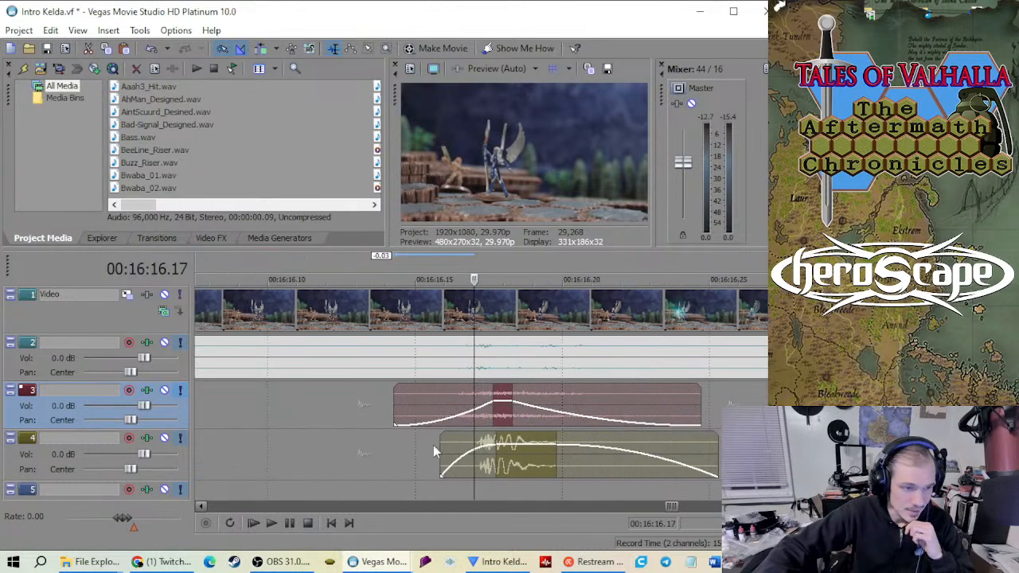
{"action": "left_click", "coordinate": [489, 484]}
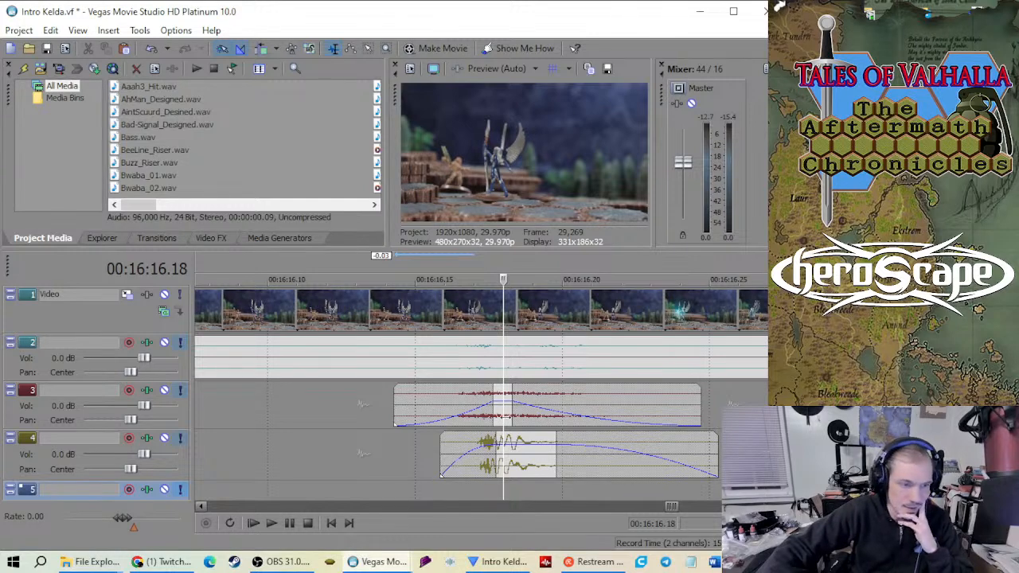
{"action": "scroll", "coordinate": [495, 433], "scroll_direction": "up", "scroll_amount": 3}
{"action": "scroll", "coordinate": [495, 434], "scroll_direction": "down", "scroll_amount": 3}
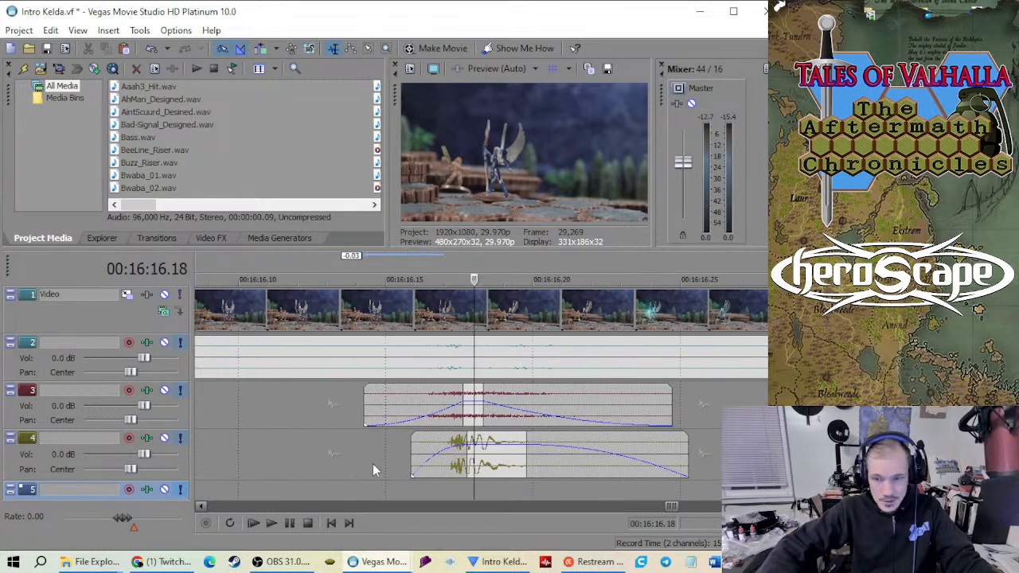
{"action": "scroll", "coordinate": [367, 465], "scroll_direction": "up", "scroll_amount": 3}
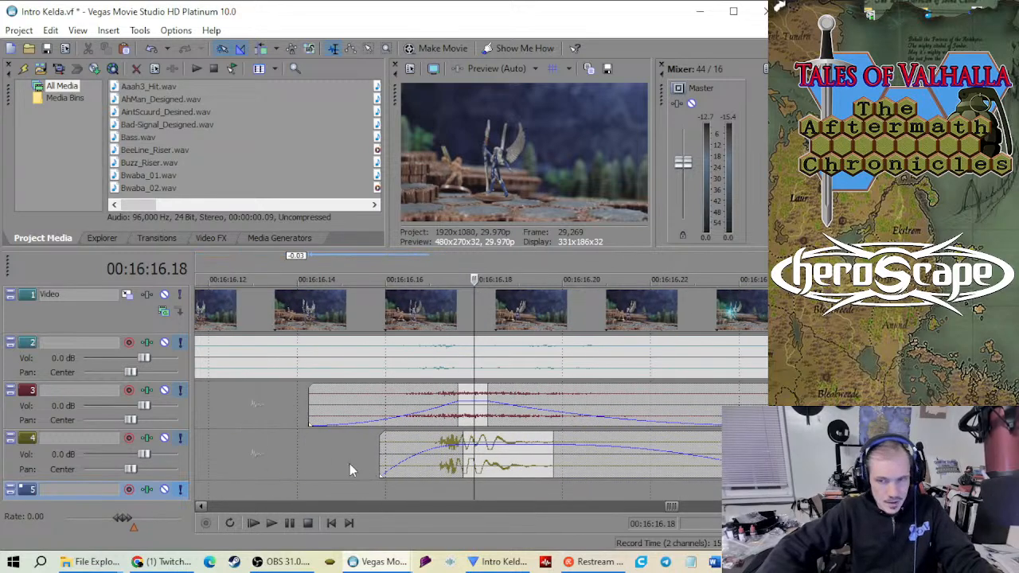
{"action": "scroll", "coordinate": [350, 469], "scroll_direction": "down", "scroll_amount": 2}
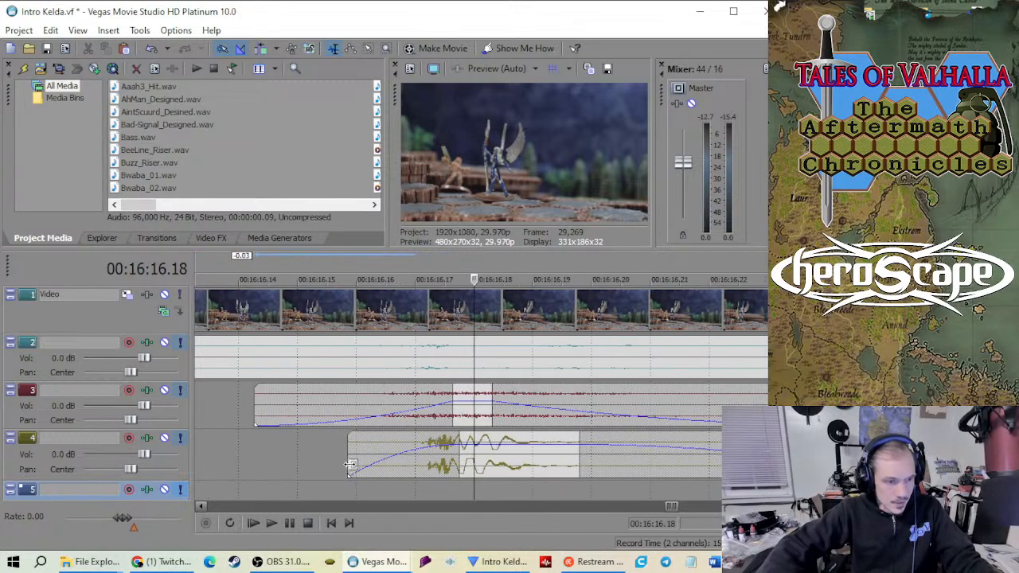
{"action": "scroll", "coordinate": [354, 465], "scroll_direction": "down", "scroll_amount": 2}
{"action": "scroll", "coordinate": [388, 467], "scroll_direction": "down", "scroll_amount": 2}
Play the repositioned hit twice from 00:16:16.14 to judge its sync and level against the video
{"action": "left_click", "coordinate": [394, 465]}
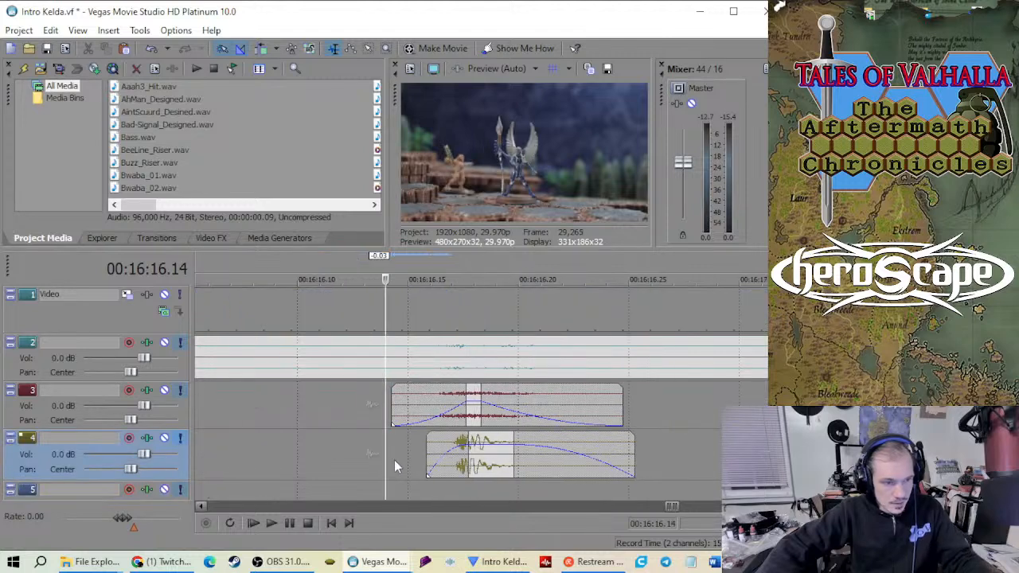
{"action": "scroll", "coordinate": [374, 462], "scroll_direction": "down", "scroll_amount": 3}
{"action": "key", "text": "space"}
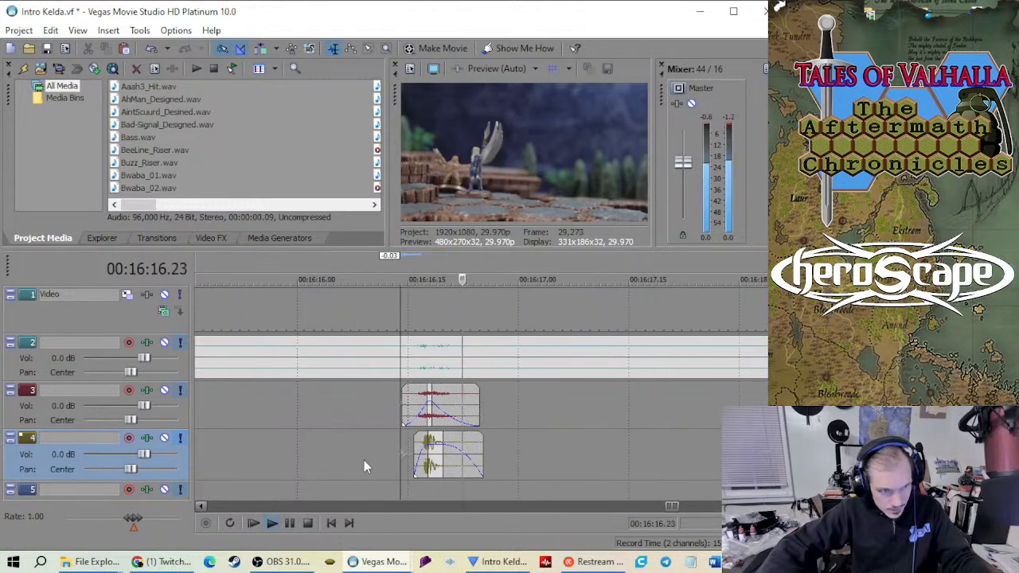
{"action": "key", "text": "space"}
{"action": "scroll", "coordinate": [370, 460], "scroll_direction": "up", "scroll_amount": 3}
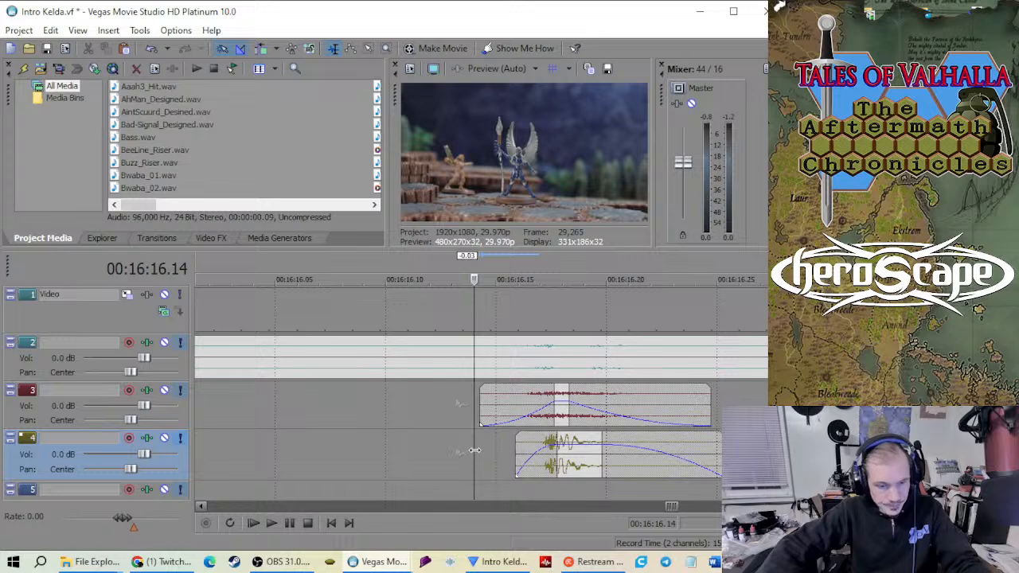
{"action": "key", "text": "space"}
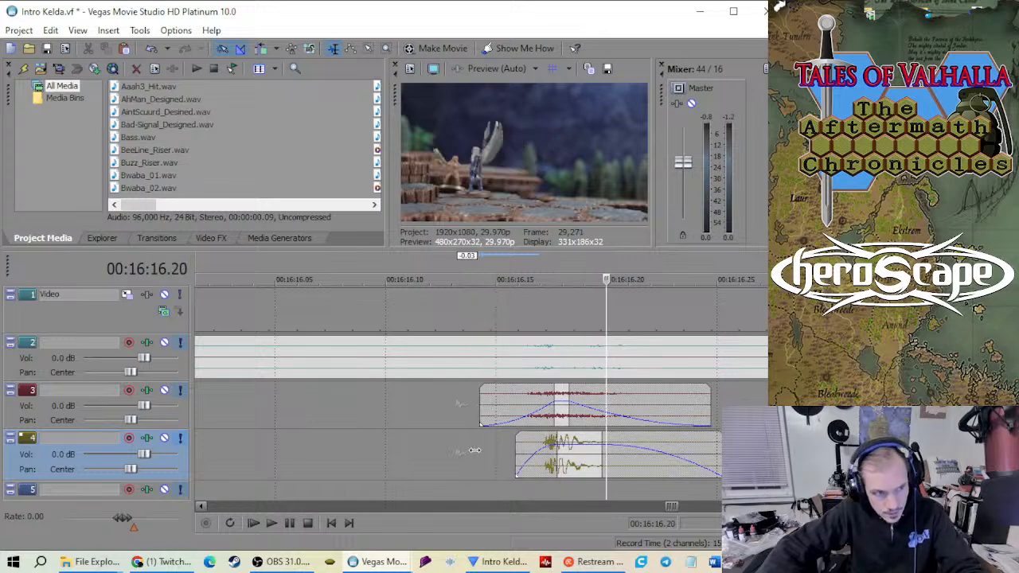
Select the hit's track 3 and track 4 clips in turn and check the gain of the track 3 clip
{"action": "scroll", "coordinate": [465, 453], "scroll_direction": "down", "scroll_amount": 2}
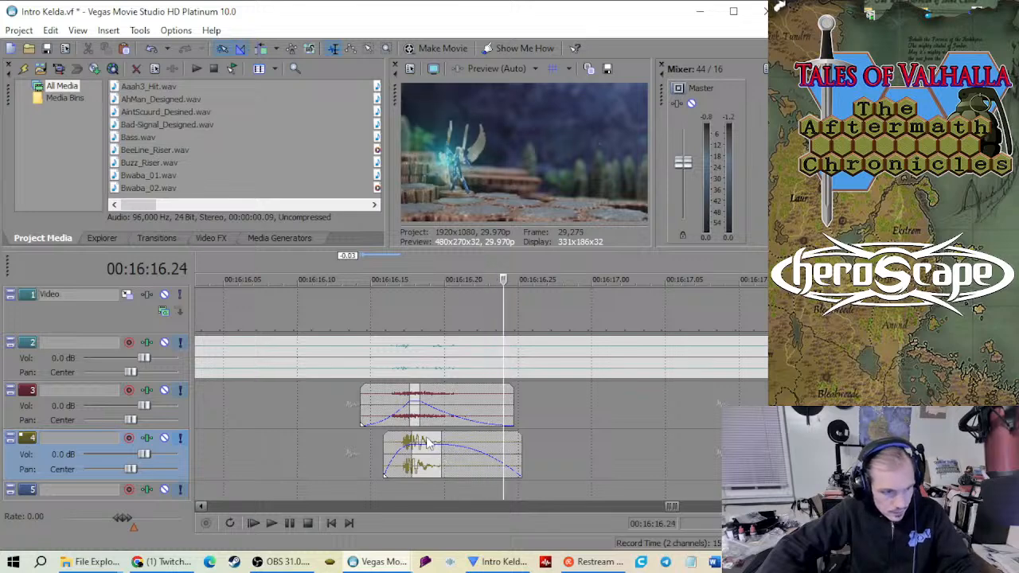
{"action": "left_click", "coordinate": [505, 414]}
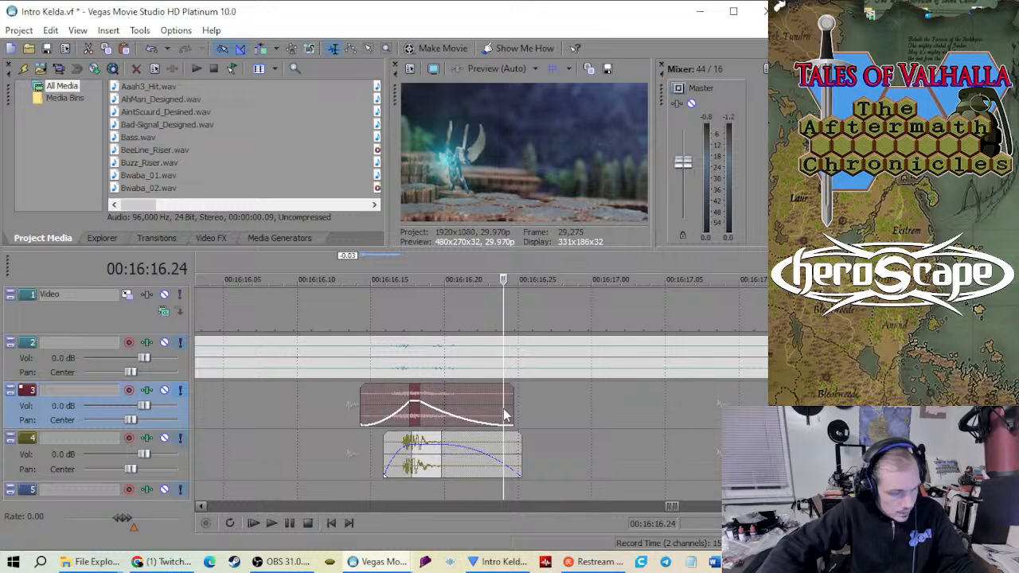
{"action": "left_click", "coordinate": [499, 468]}
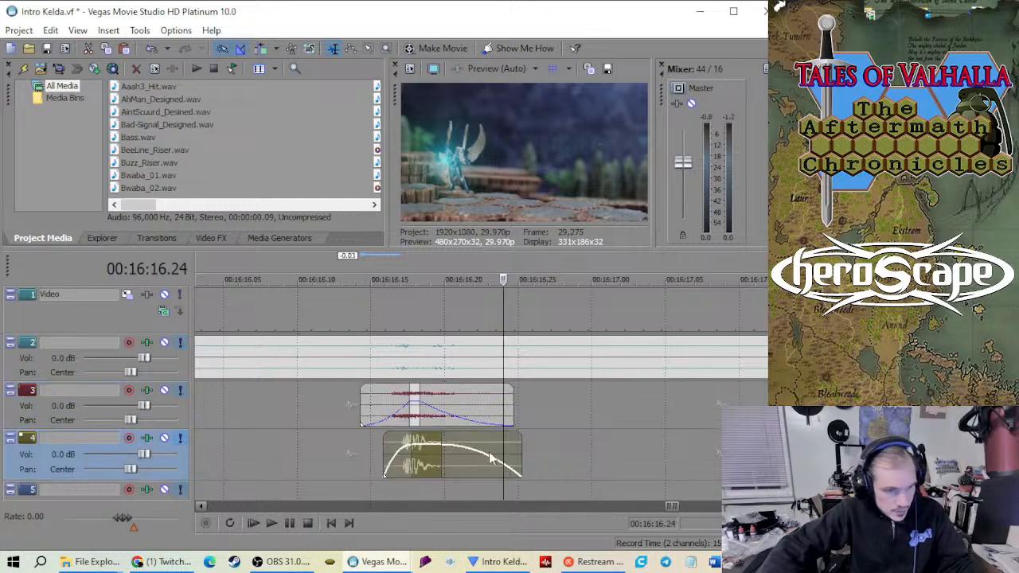
{"action": "left_click", "coordinate": [503, 413]}
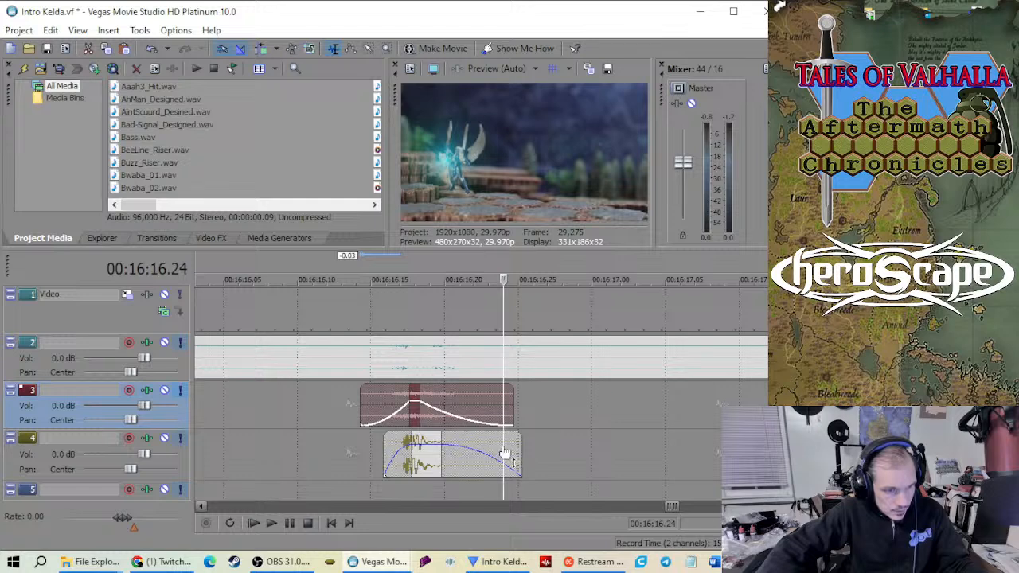
{"action": "left_click", "coordinate": [535, 412]}
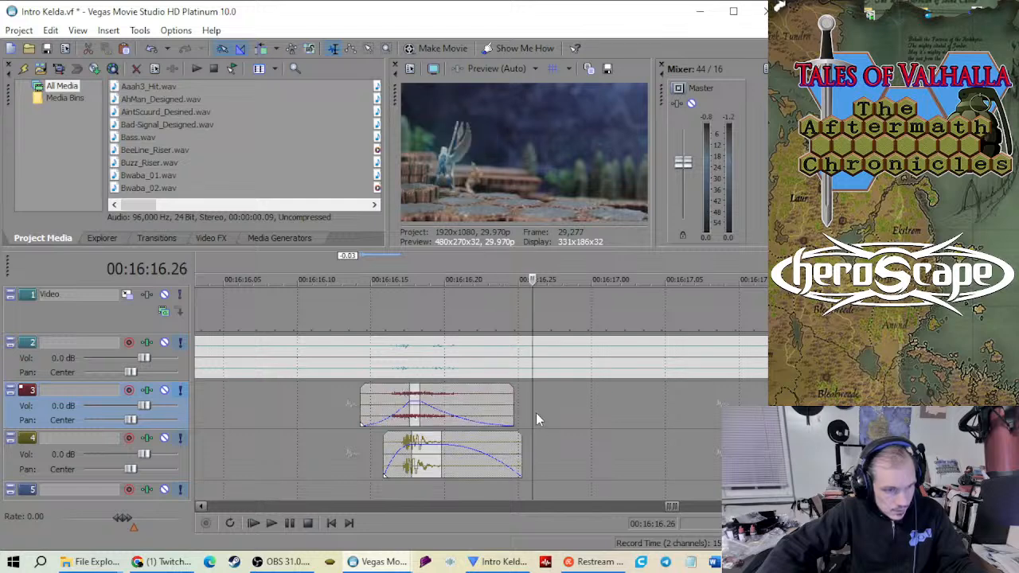
{"action": "left_click", "coordinate": [489, 415]}
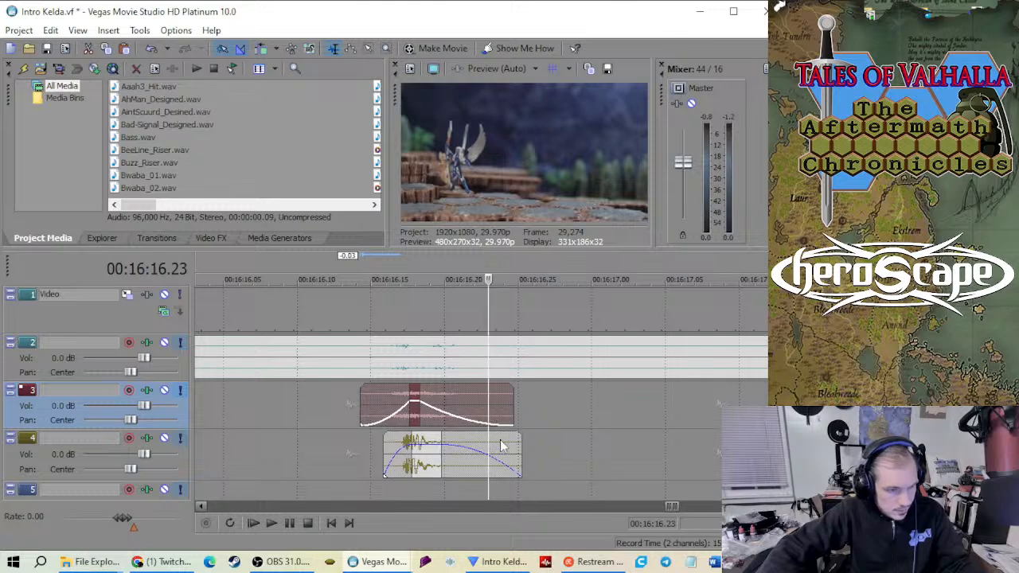
{"action": "left_click", "coordinate": [503, 445]}
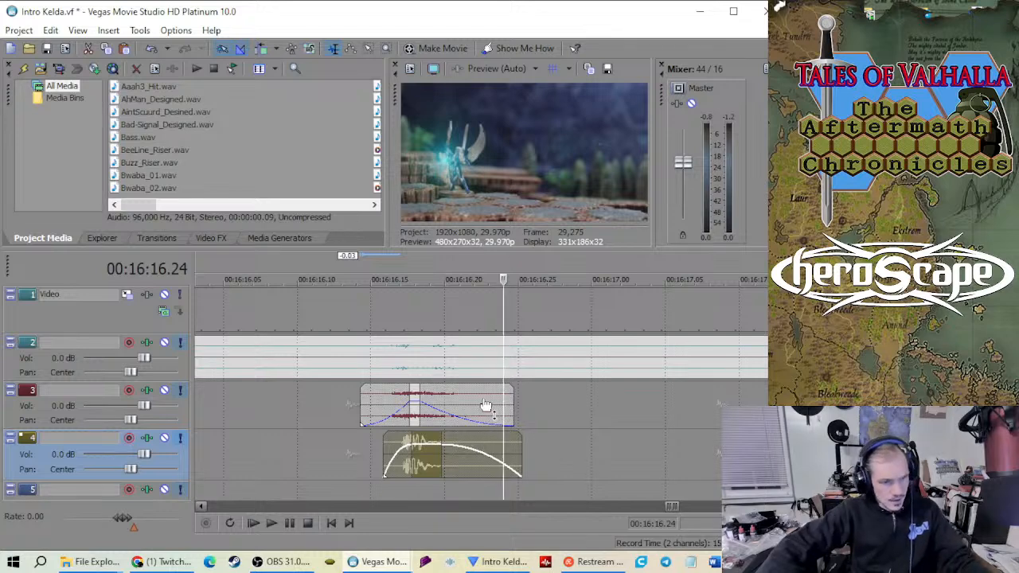
{"action": "mouse_move", "coordinate": [473, 409]}
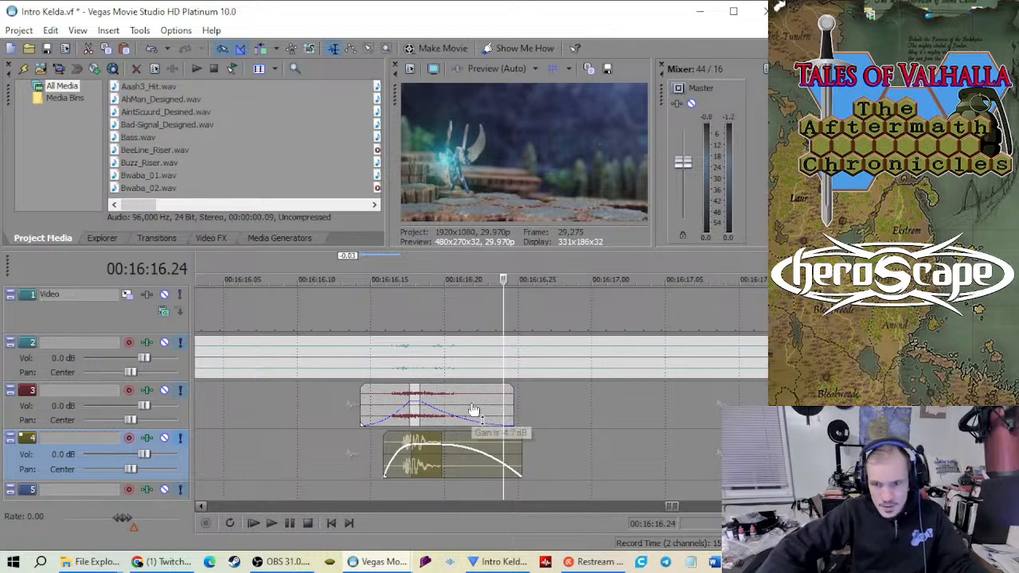
Zoom in around 00:16:16.22 and check the gain of the hit's track 4 punch clip
{"action": "left_click", "coordinate": [475, 486]}
{"action": "scroll", "coordinate": [463, 437], "scroll_direction": "up", "scroll_amount": 2}
{"action": "scroll", "coordinate": [462, 436], "scroll_direction": "up", "scroll_amount": 2}
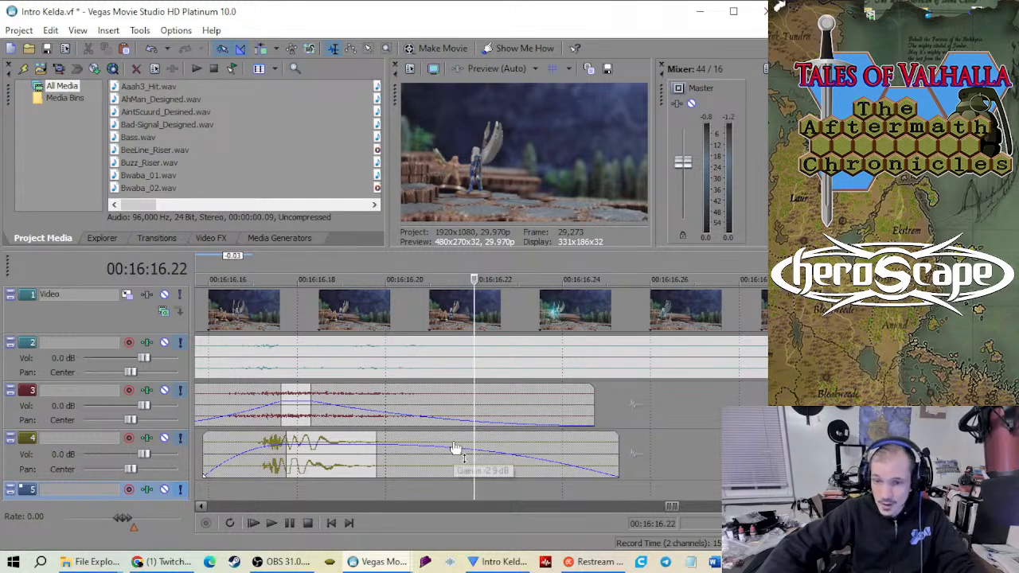
{"action": "mouse_move", "coordinate": [455, 448]}
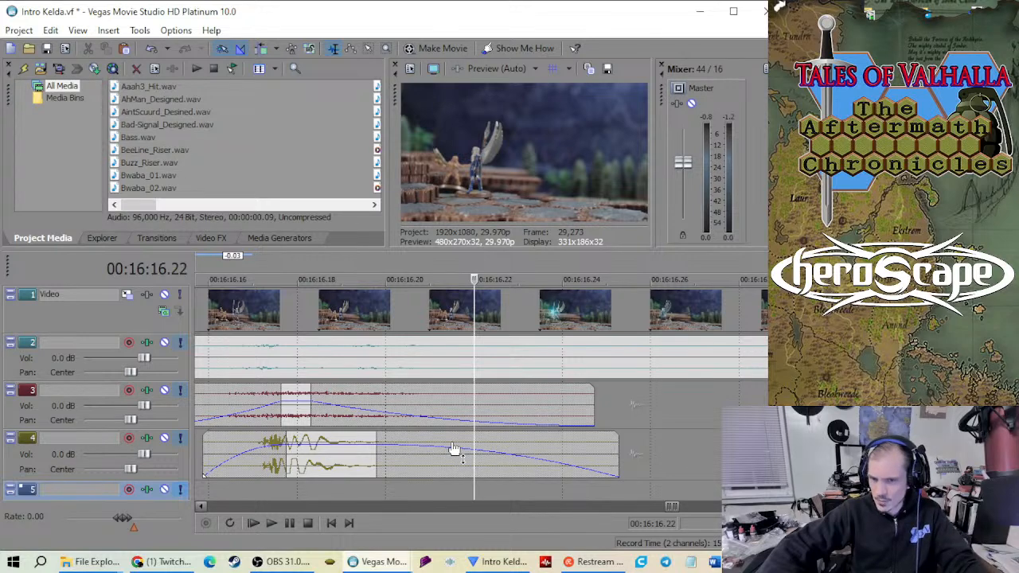
{"action": "left_click", "coordinate": [454, 449]}
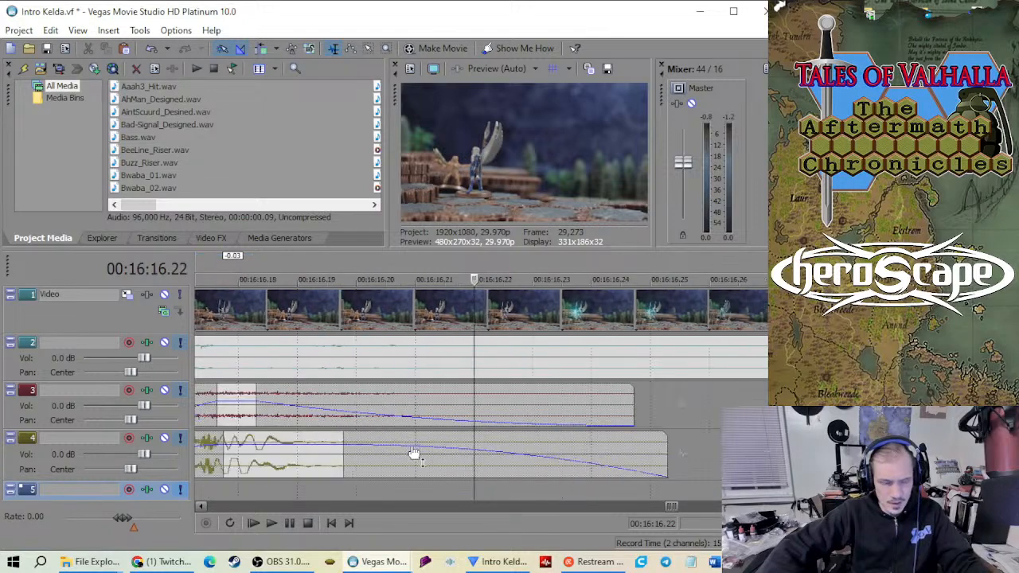
Compare the hit's onset with the video frames at 00:16:16.19, 00:16:16.16, 00:16:16.17 and 00:16:16.15
{"action": "left_click", "coordinate": [344, 484]}
{"action": "scroll", "coordinate": [348, 483], "scroll_direction": "down", "scroll_amount": 3}
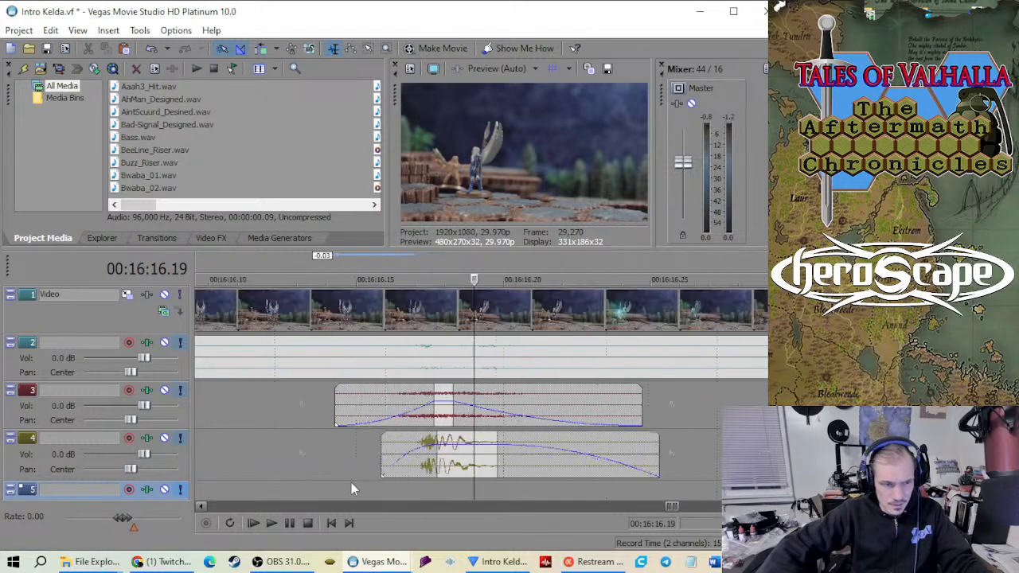
{"action": "left_click", "coordinate": [413, 450]}
{"action": "scroll", "coordinate": [415, 446], "scroll_direction": "up", "scroll_amount": 3}
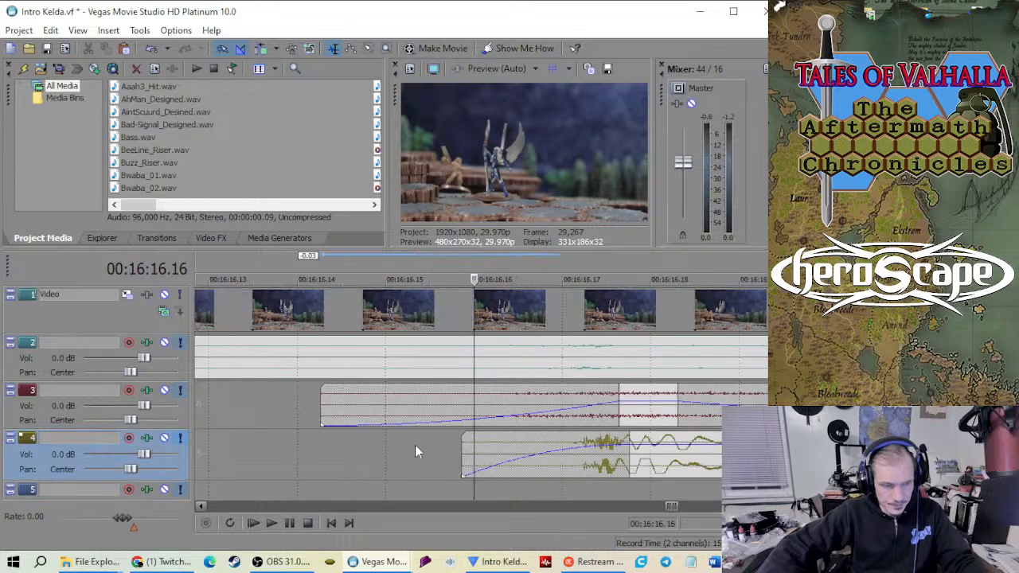
{"action": "left_click", "coordinate": [516, 444]}
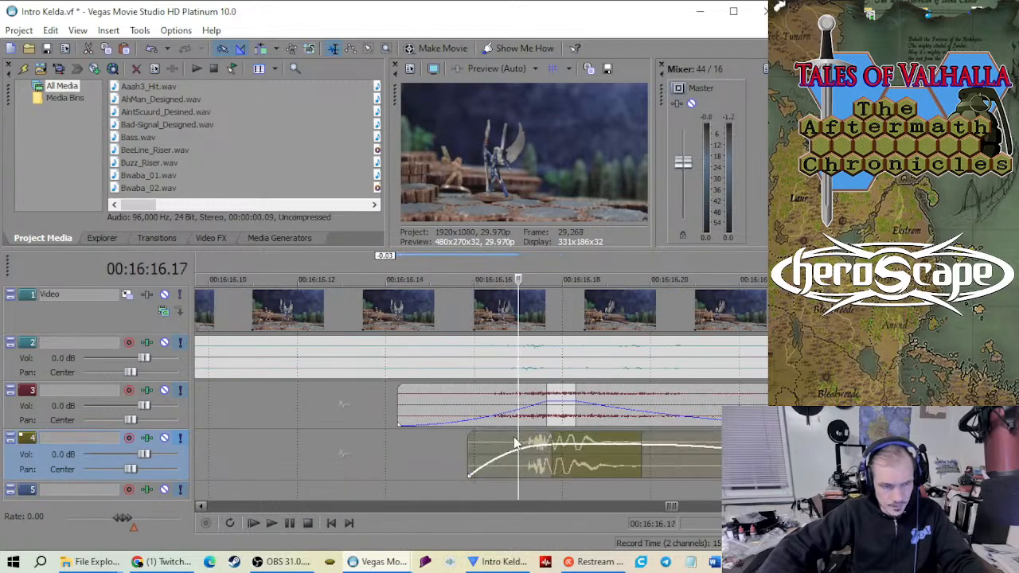
{"action": "scroll", "coordinate": [502, 444], "scroll_direction": "up", "scroll_amount": 1}
{"action": "scroll", "coordinate": [495, 444], "scroll_direction": "down", "scroll_amount": 1}
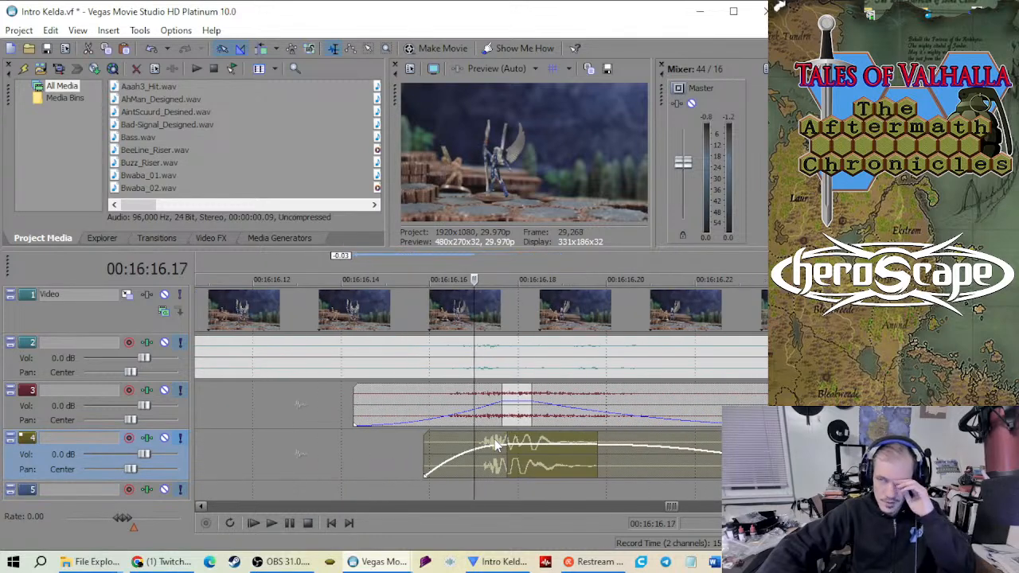
{"action": "scroll", "coordinate": [443, 427], "scroll_direction": "down", "scroll_amount": 1}
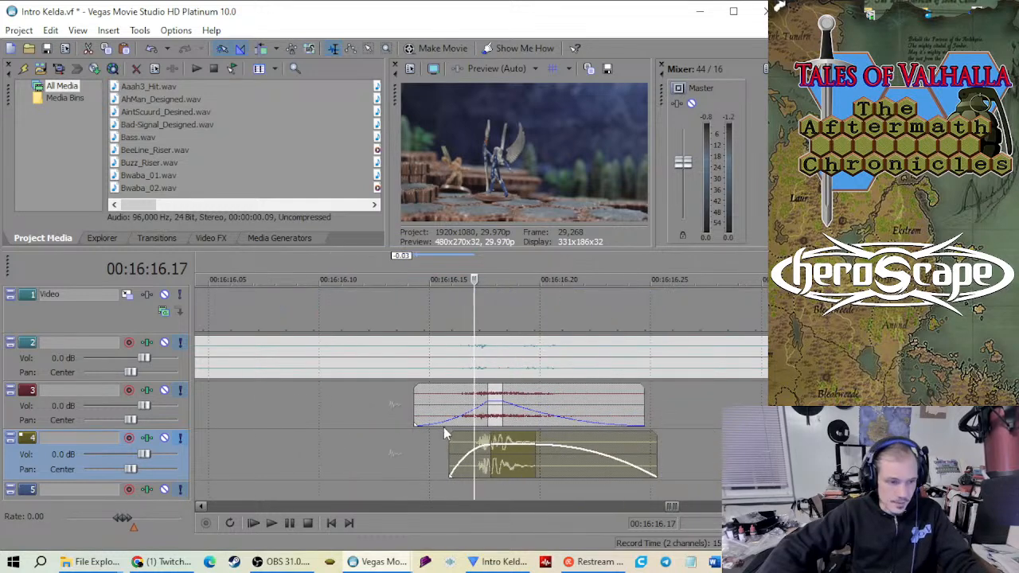
{"action": "left_click", "coordinate": [437, 453]}
{"action": "scroll", "coordinate": [442, 453], "scroll_direction": "up", "scroll_amount": 1}
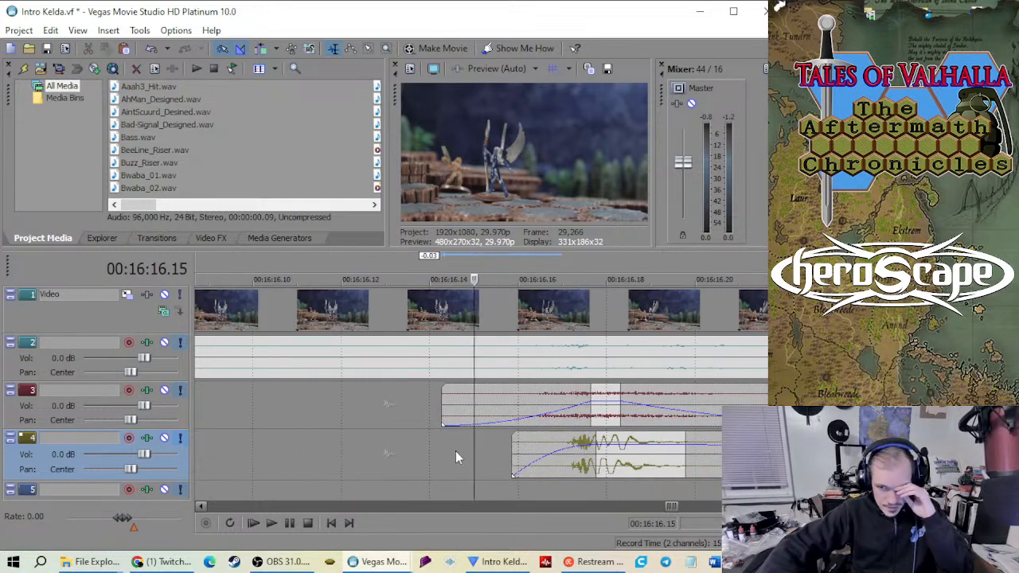
{"action": "scroll", "coordinate": [461, 448], "scroll_direction": "down", "scroll_amount": 1}
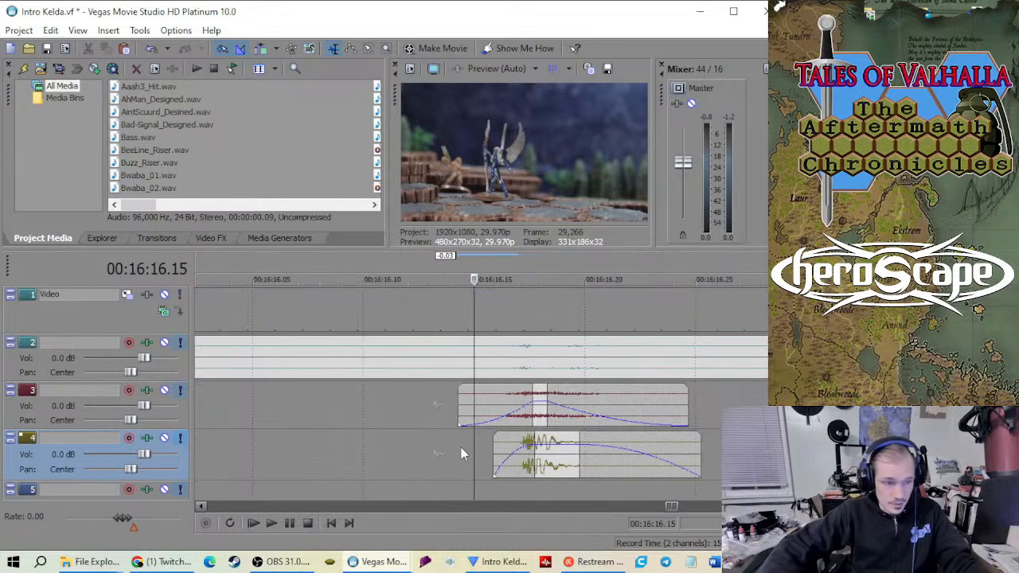
{"action": "scroll", "coordinate": [467, 442], "scroll_direction": "down", "scroll_amount": 2}
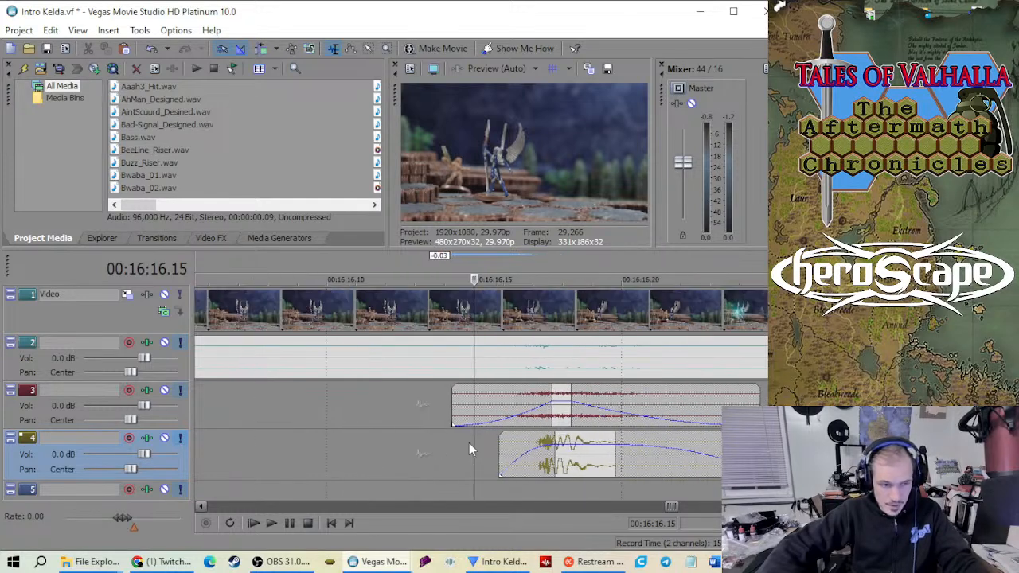
Play the hit from 00:16:16.15 to judge its sync against the video
{"action": "scroll", "coordinate": [469, 442], "scroll_direction": "up", "scroll_amount": 2}
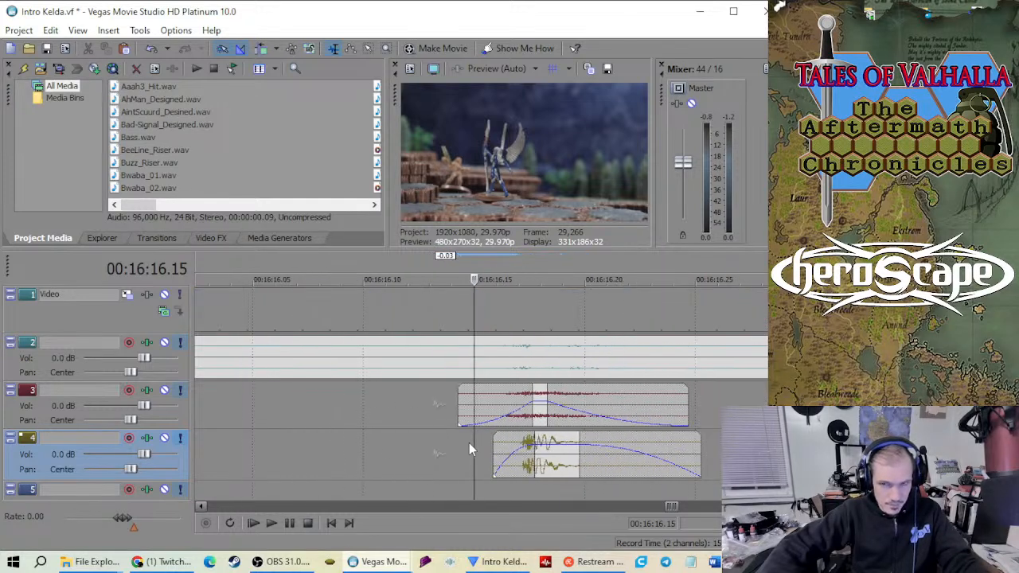
{"action": "scroll", "coordinate": [469, 442], "scroll_direction": "down", "scroll_amount": 1}
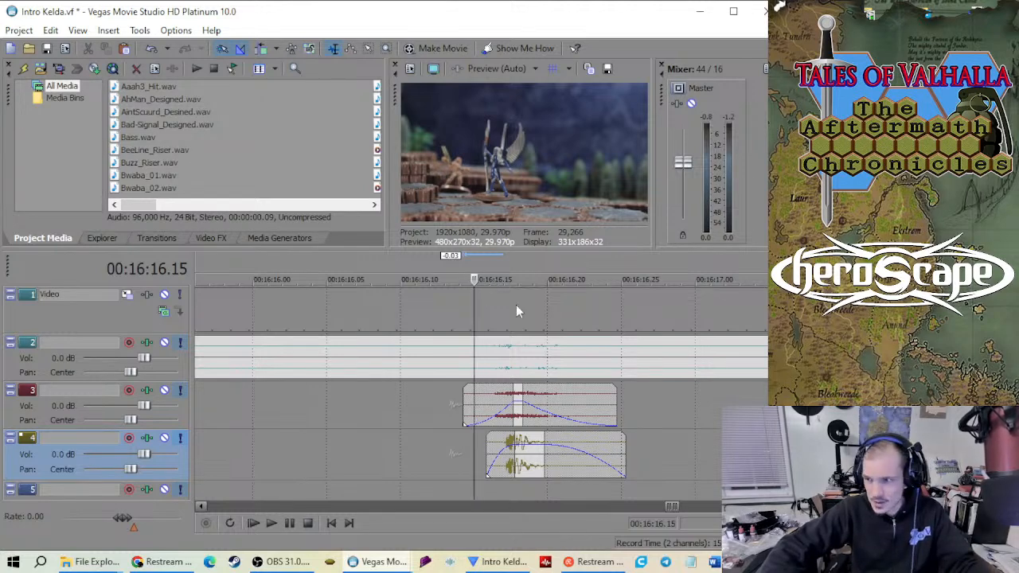
{"action": "scroll", "coordinate": [556, 390], "scroll_direction": "up", "scroll_amount": 4}
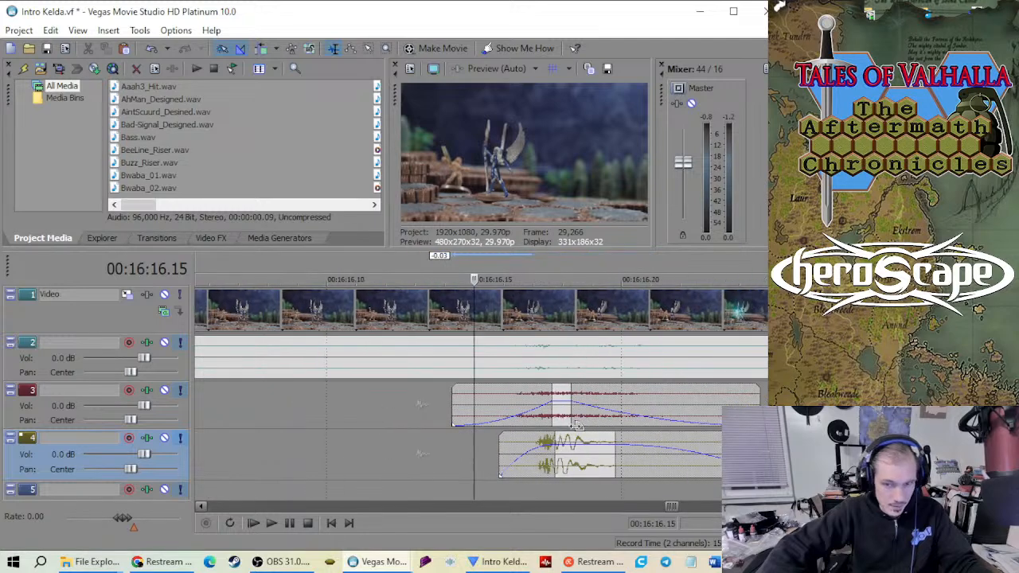
{"action": "scroll", "coordinate": [600, 435], "scroll_direction": "up", "scroll_amount": 2}
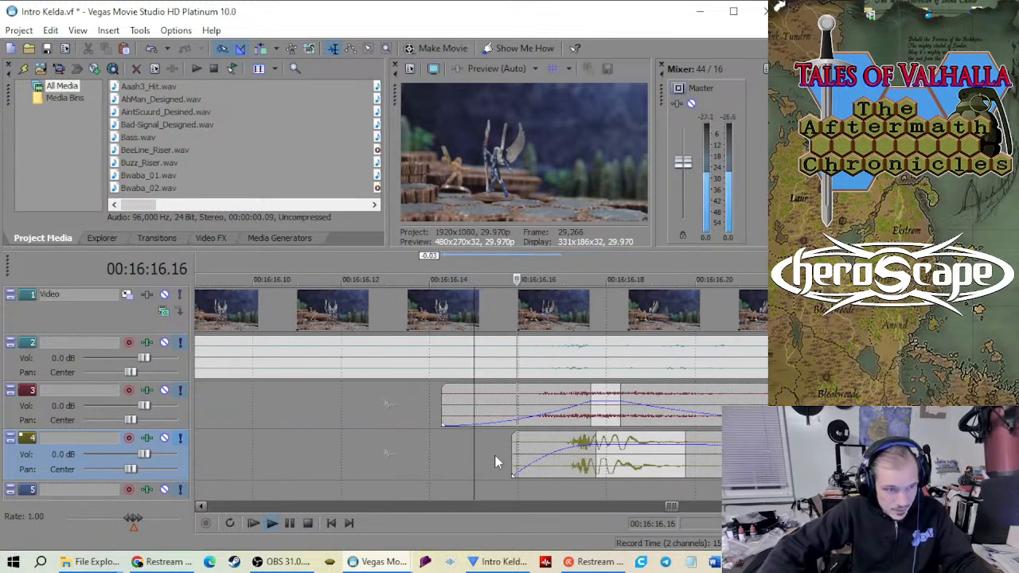
{"action": "key", "text": "space"}
{"action": "key", "text": "space"}
{"action": "scroll", "coordinate": [510, 460], "scroll_direction": "down", "scroll_amount": 3}
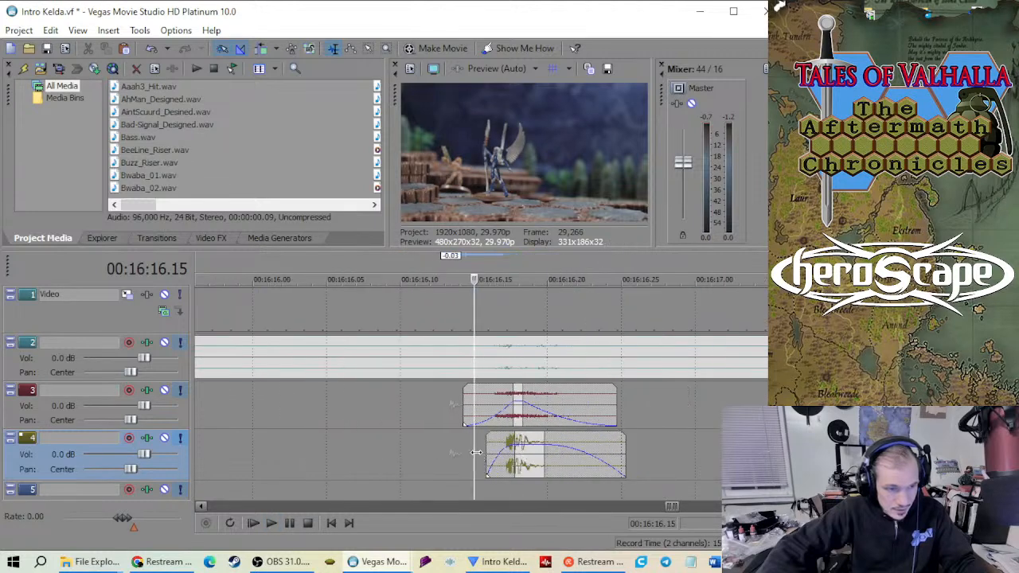
{"action": "key", "text": "space"}
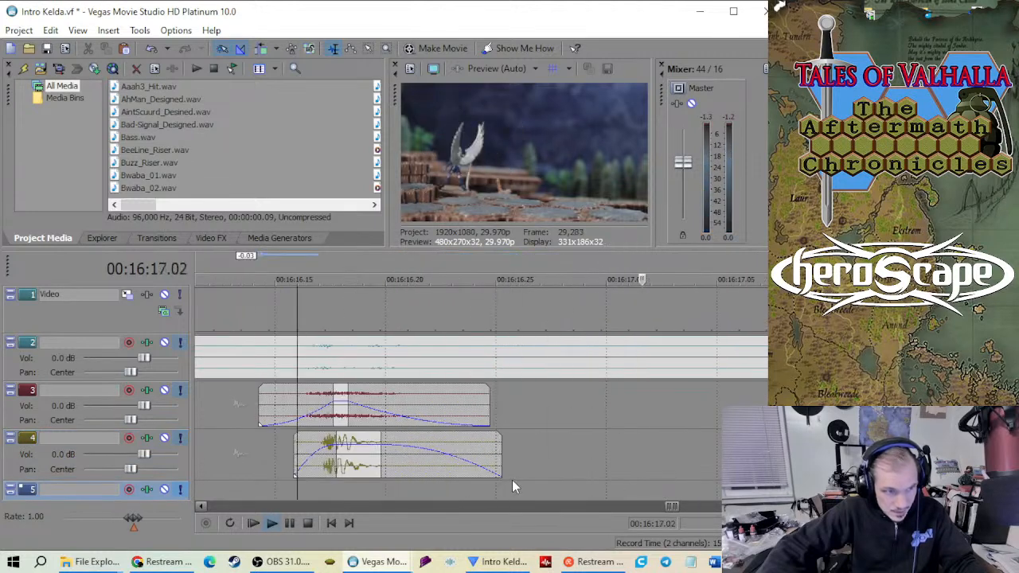
{"action": "key", "text": "space"}
{"action": "scroll", "coordinate": [468, 436], "scroll_direction": "up", "scroll_amount": 3}
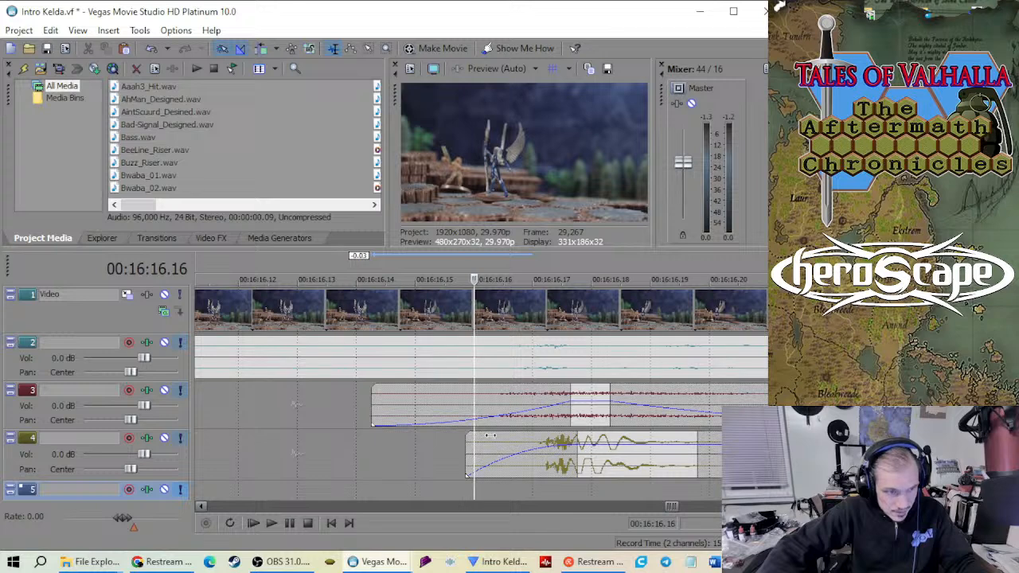
Find the impact frame at 00:16:16.23 and move the hit's track 4 and track 3 clips to line up with it
{"action": "key", "text": "Right"}
{"action": "key", "text": "Left"}
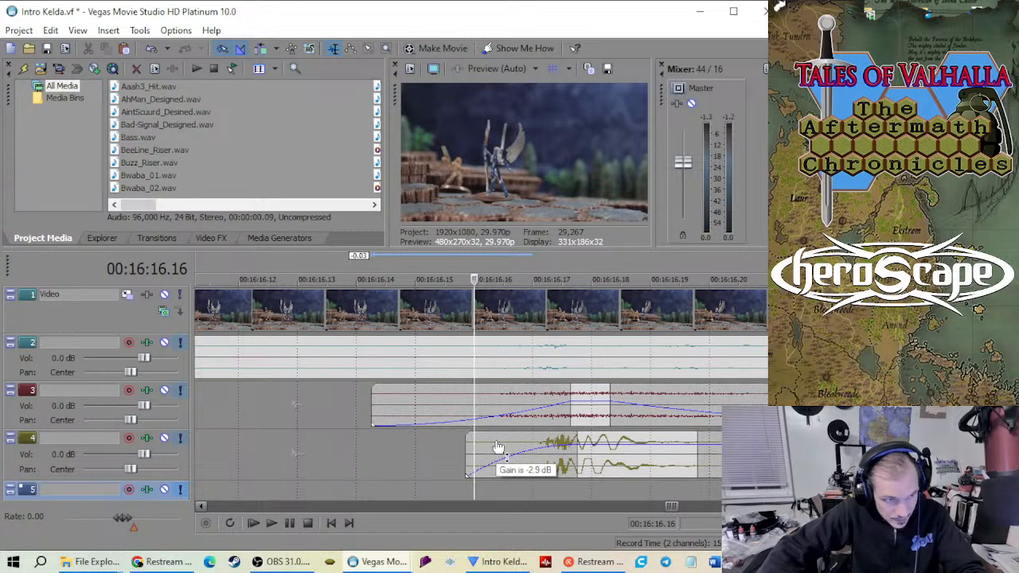
{"action": "key", "text": "Left"}
{"action": "key", "text": "Right"}
{"action": "key", "text": "Right"}
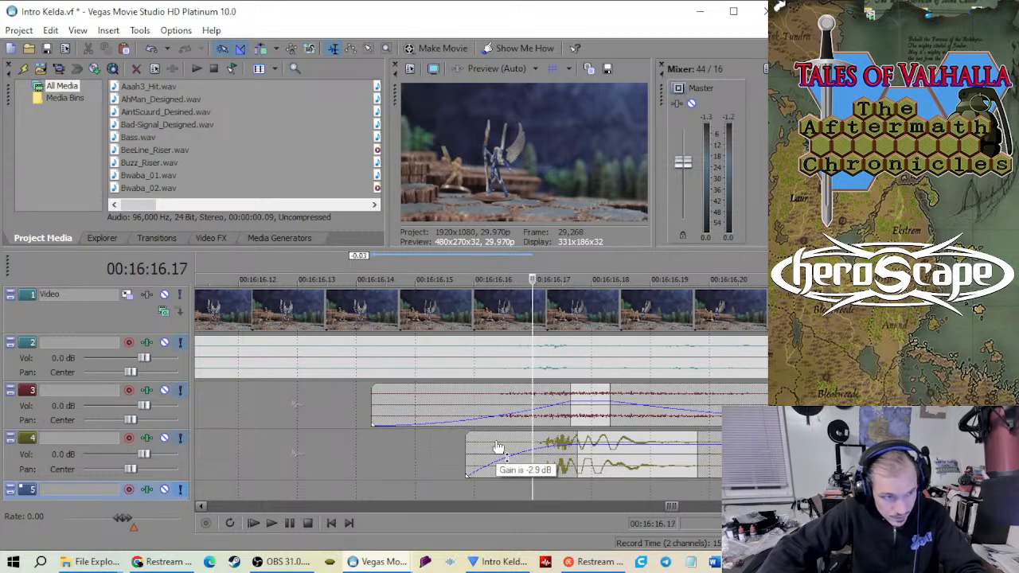
{"action": "scroll", "coordinate": [494, 448], "scroll_direction": "down", "scroll_amount": 3}
{"action": "key", "text": "Right"}
{"action": "key", "text": "Right"}
{"action": "key", "text": "Right"}
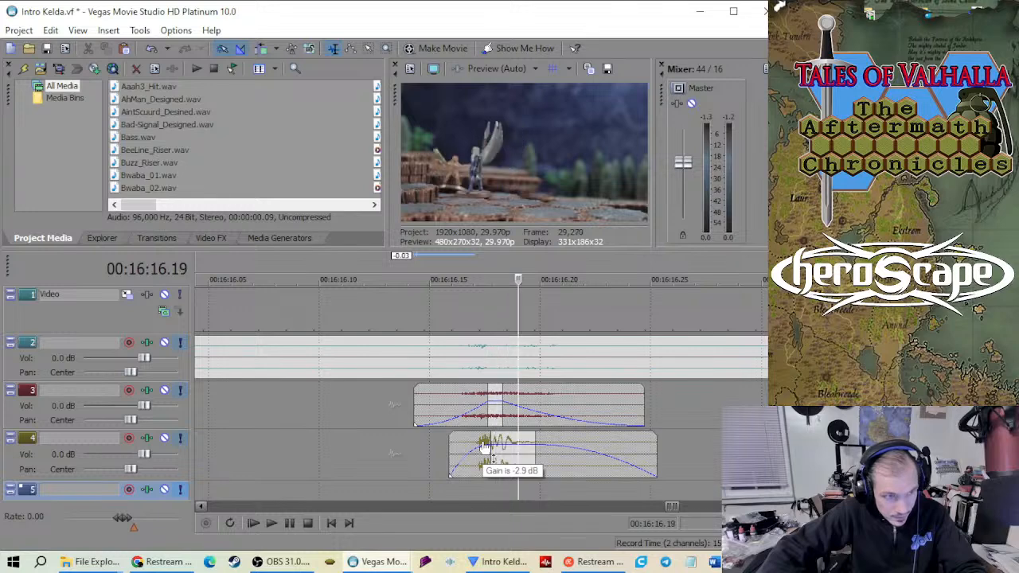
{"action": "key", "text": "Right"}
{"action": "key", "text": "Right"}
{"action": "scroll", "coordinate": [484, 447], "scroll_direction": "down", "scroll_amount": 2}
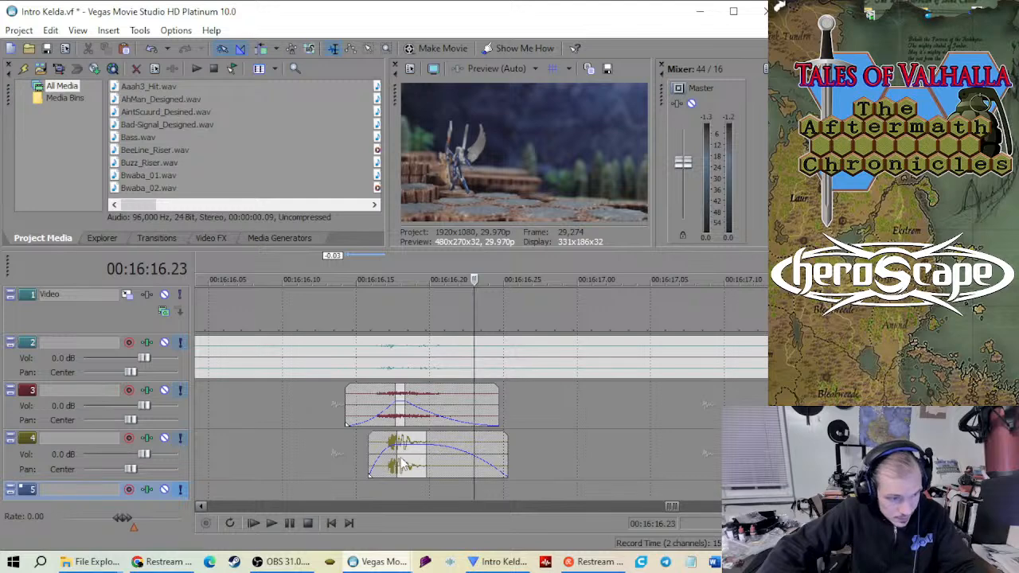
{"action": "left_click_drag", "start_coordinate": [402, 465], "coordinate": [486, 465]}
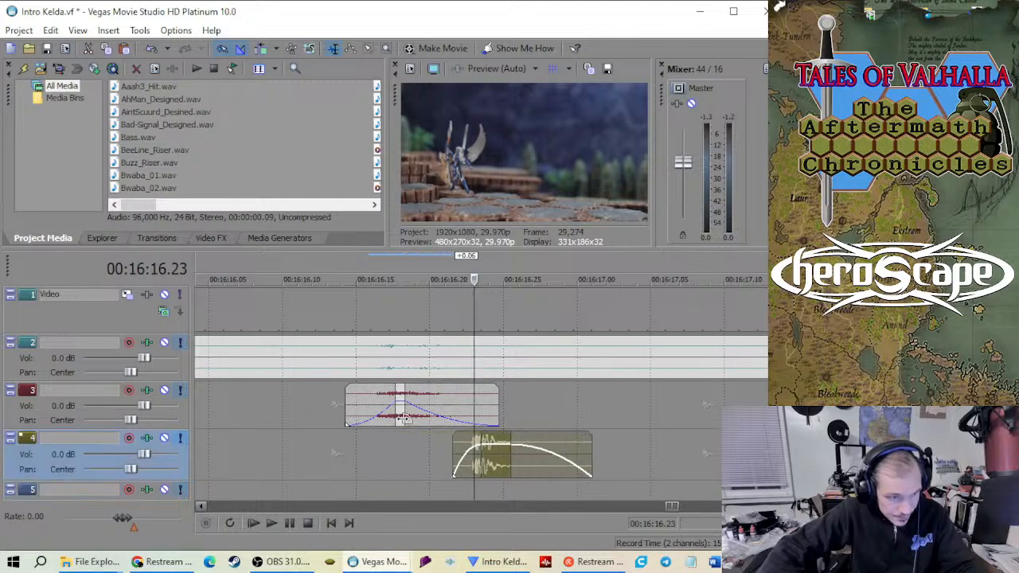
{"action": "left_click_drag", "start_coordinate": [404, 419], "coordinate": [495, 420]}
{"action": "scroll", "coordinate": [487, 434], "scroll_direction": "up", "scroll_amount": 2}
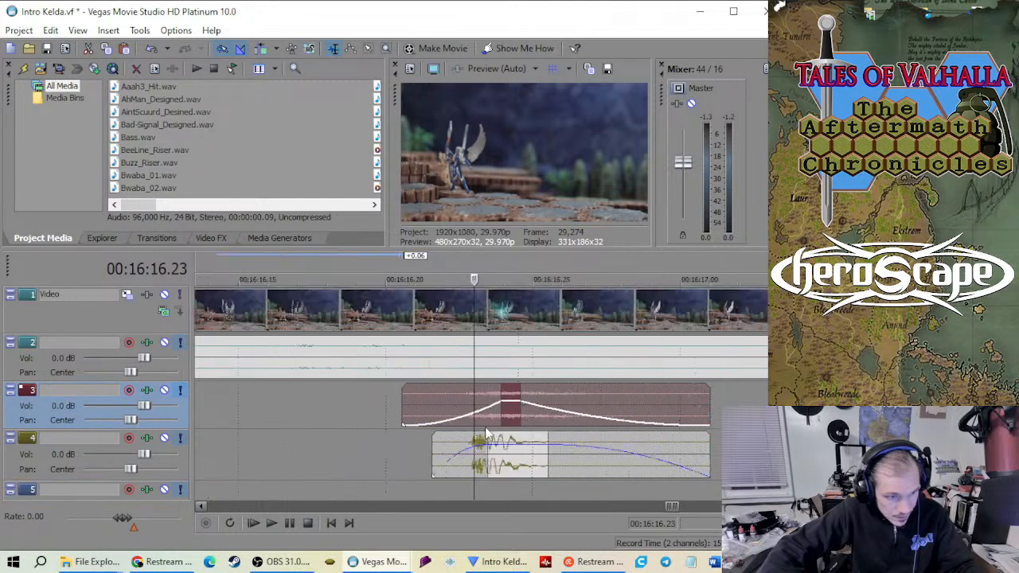
Play the video from just before the moved hit to check its new timing
{"action": "scroll", "coordinate": [487, 434], "scroll_direction": "down", "scroll_amount": 2}
{"action": "left_click", "coordinate": [387, 458]}
{"action": "key", "text": "space"}
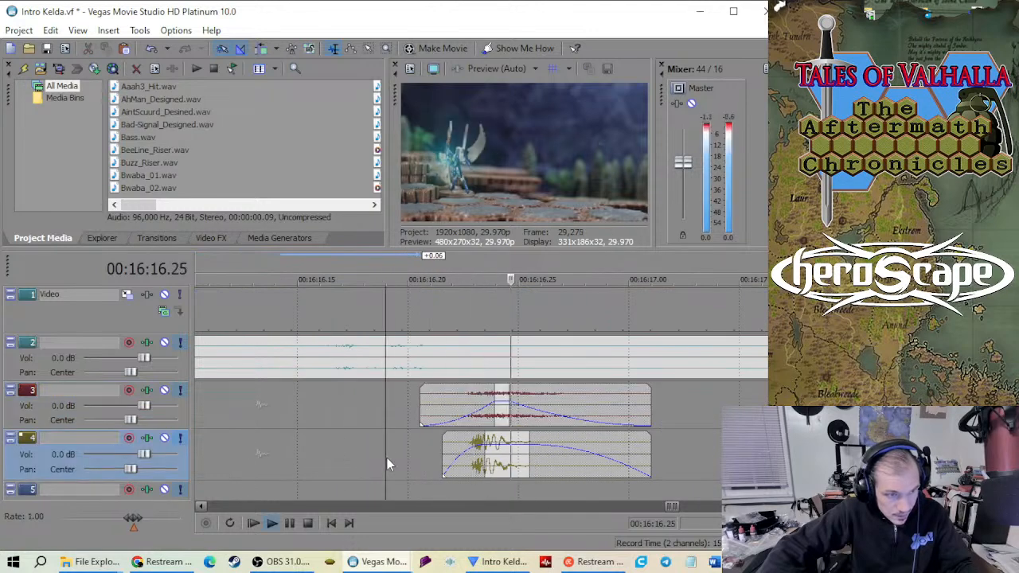
{"action": "scroll", "coordinate": [386, 457], "scroll_direction": "down", "scroll_amount": 2}
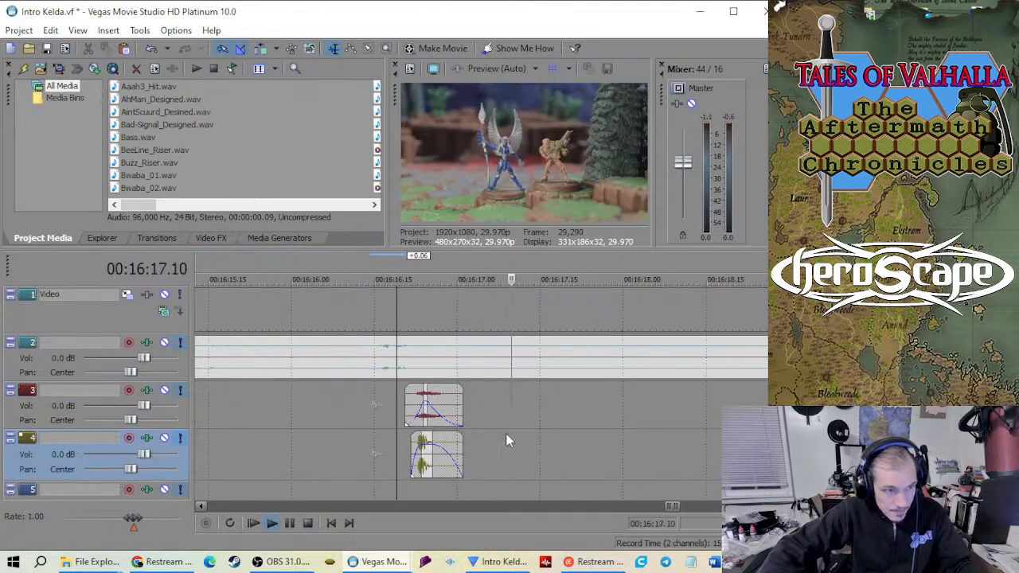
{"action": "scroll", "coordinate": [506, 434], "scroll_direction": "down", "scroll_amount": 2}
{"action": "key", "text": "space"}
Find the next impact frame at 00:16:19.04 and paste a copy of the layered hit there on tracks 3 and 4
{"action": "left_click", "coordinate": [495, 398]}
{"action": "scroll", "coordinate": [508, 408], "scroll_direction": "up", "scroll_amount": 1}
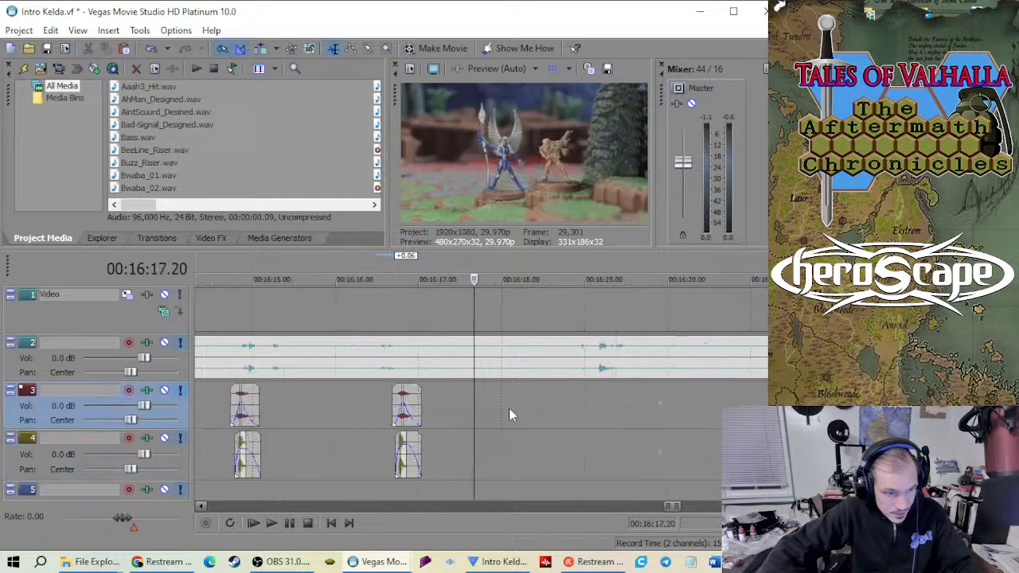
{"action": "scroll", "coordinate": [508, 408], "scroll_direction": "up", "scroll_amount": 1}
{"action": "left_click_drag", "start_coordinate": [472, 404], "coordinate": [612, 417]}
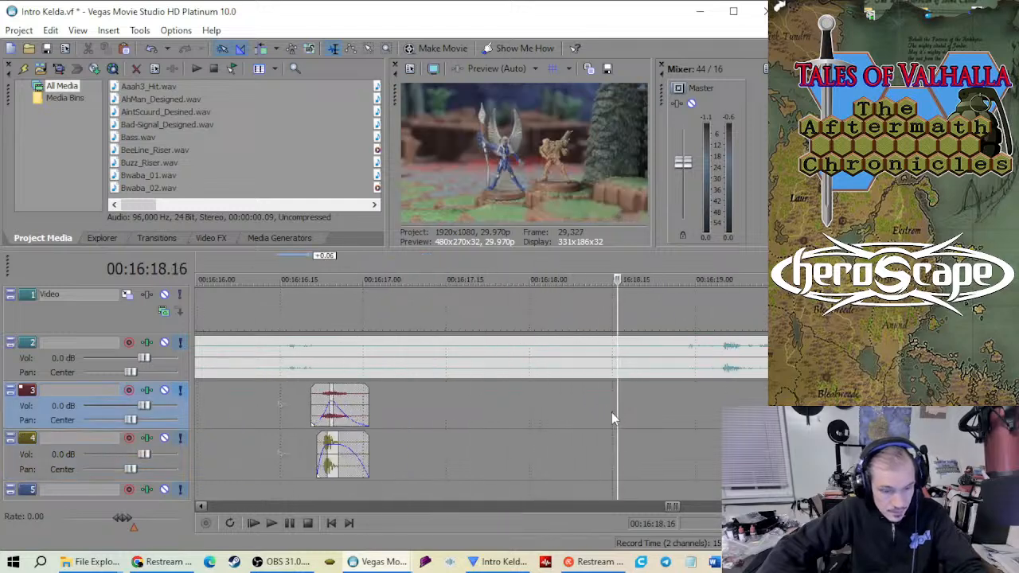
{"action": "scroll", "coordinate": [504, 424], "scroll_direction": "down", "scroll_amount": 2}
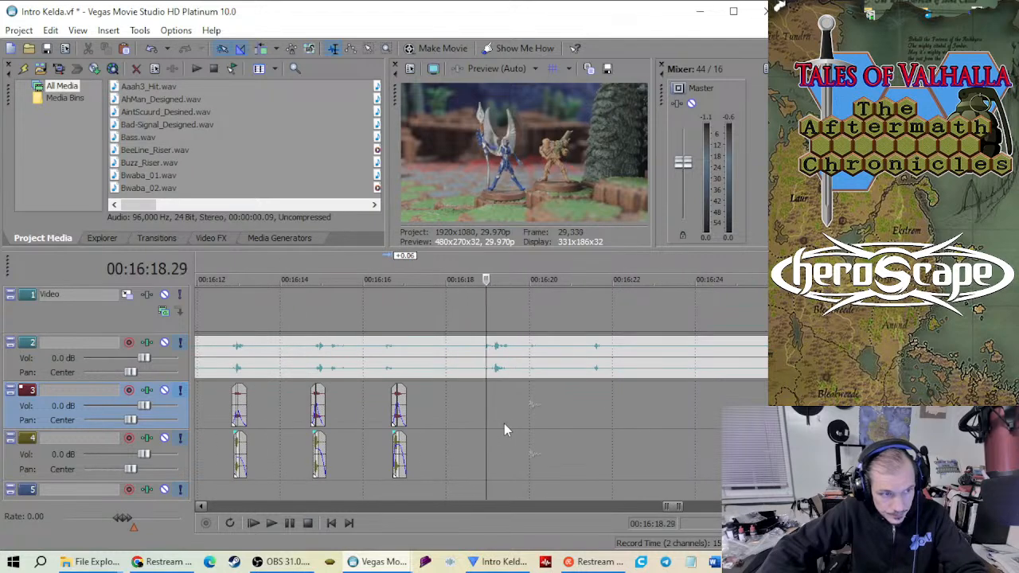
{"action": "key", "text": "Right"}
{"action": "key", "text": "Right"}
{"action": "key", "text": "Right"}
{"action": "key", "text": "Right"}
{"action": "key", "text": "Right"}
{"action": "key", "text": "Right"}
{"action": "key", "text": "Left"}
{"action": "key", "text": "Left"}
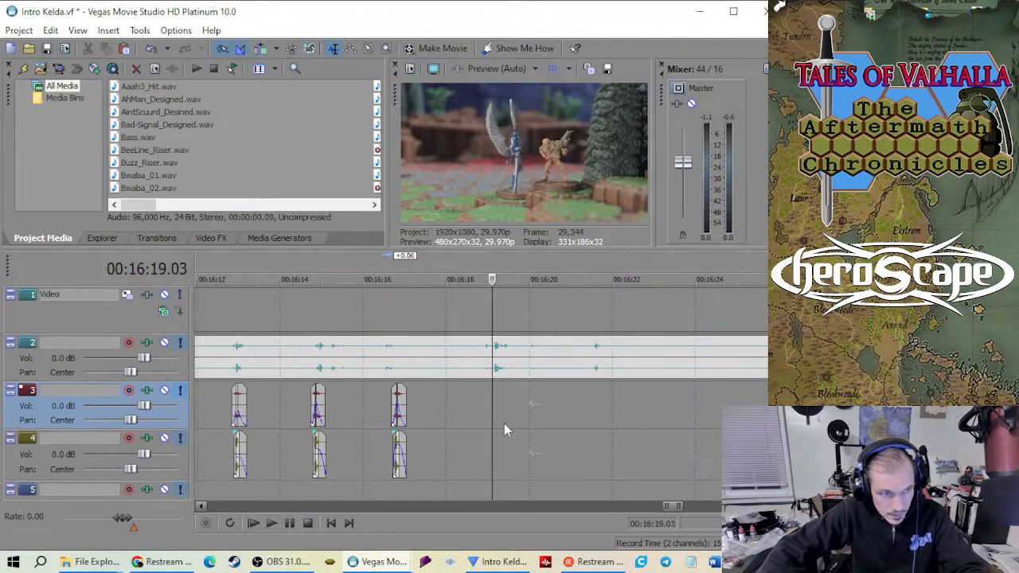
{"action": "key", "text": "Right"}
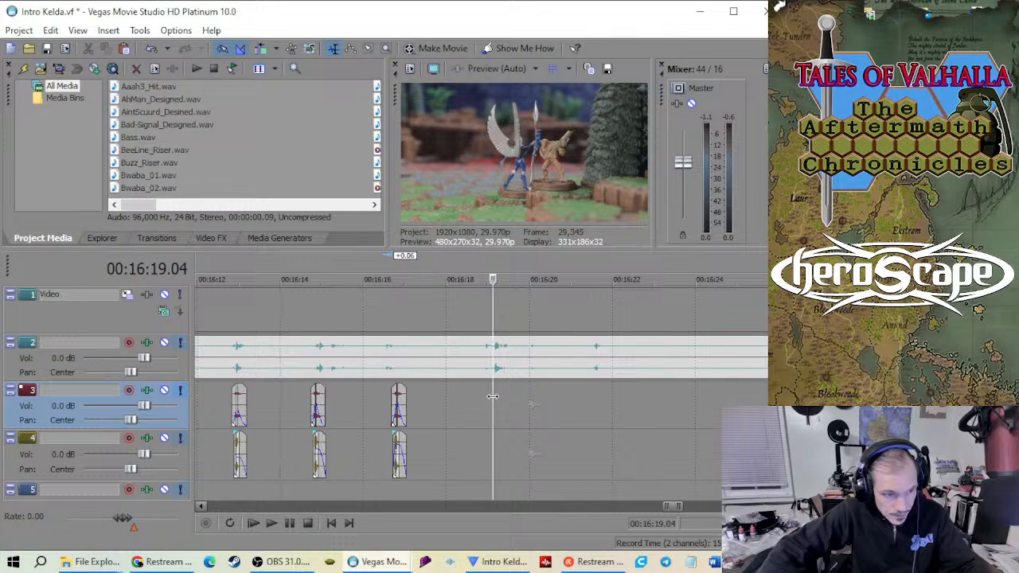
{"action": "right_click", "coordinate": [492, 395]}
{"action": "left_click", "coordinate": [513, 405]}
{"action": "scroll", "coordinate": [480, 414], "scroll_direction": "up", "scroll_amount": 6}
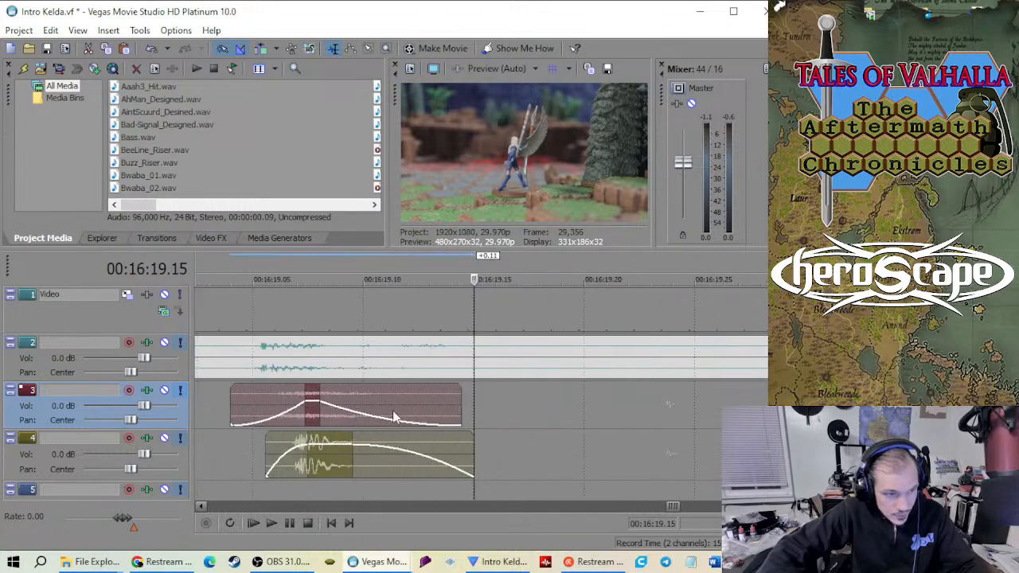
Move the pasted track 4 and track 3 clips earlier so the punch starts at 00:16:19.04 and both clips end together
{"action": "left_click", "coordinate": [251, 448]}
{"action": "scroll", "coordinate": [342, 443], "scroll_direction": "up", "scroll_amount": 3}
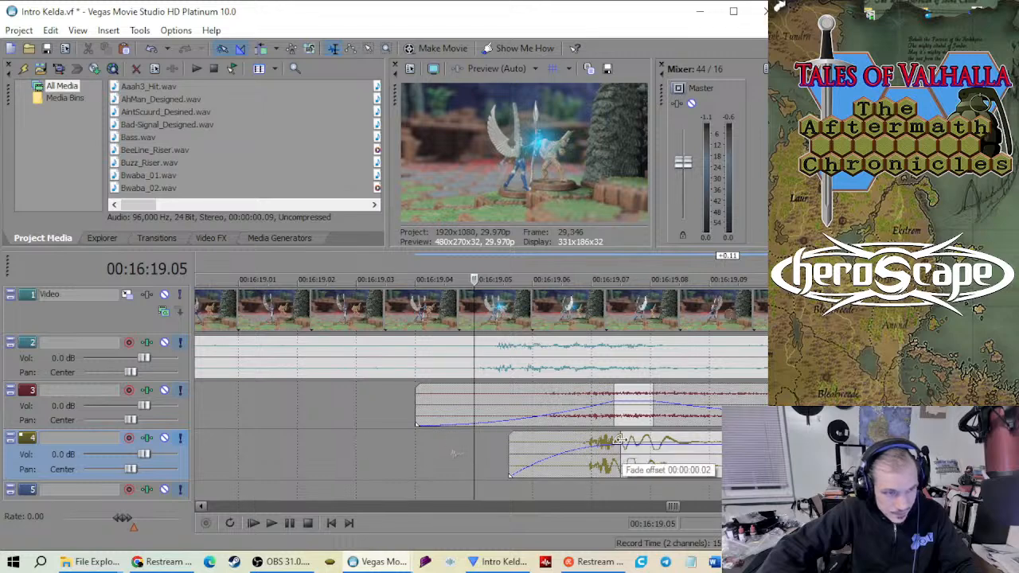
{"action": "left_click", "coordinate": [416, 446]}
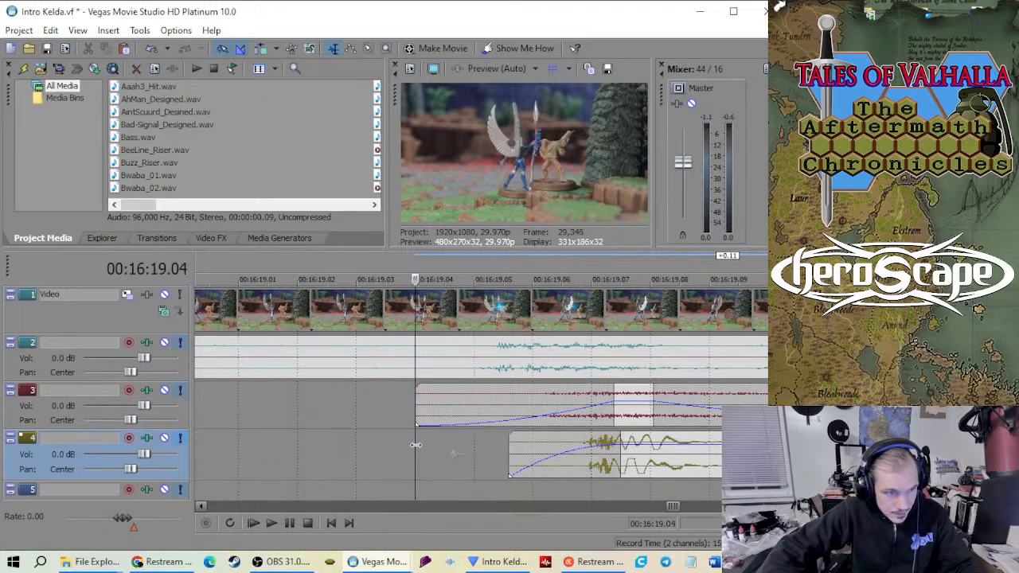
{"action": "scroll", "coordinate": [477, 446], "scroll_direction": "down", "scroll_amount": 4}
{"action": "left_click_drag", "start_coordinate": [566, 468], "coordinate": [517, 469]}
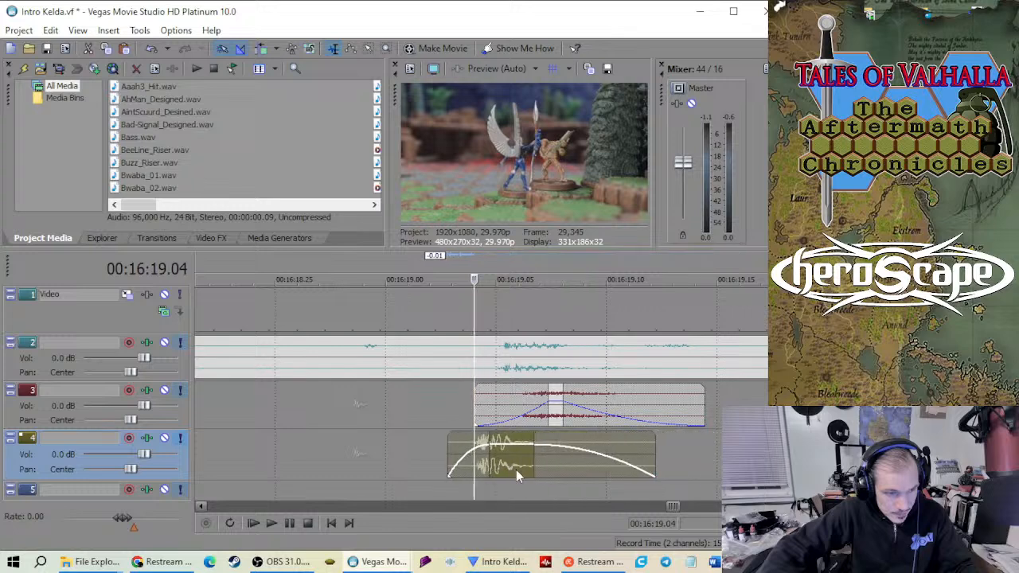
{"action": "left_click_drag", "start_coordinate": [555, 422], "coordinate": [505, 425]}
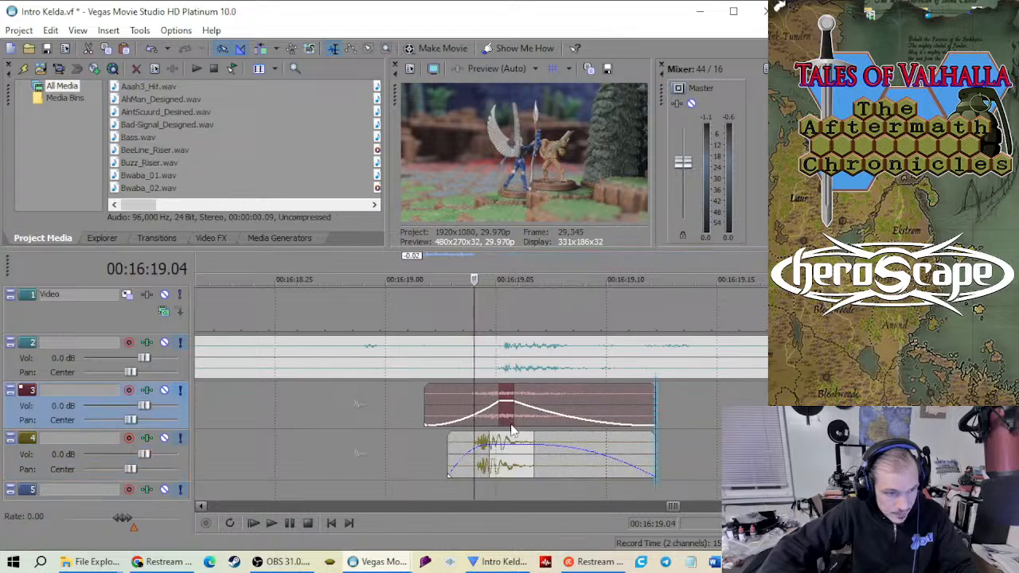
Play the fourth hit twice from 00:16:19.00 to check its sync with the video
{"action": "left_click", "coordinate": [395, 460]}
{"action": "key", "text": "space"}
{"action": "scroll", "coordinate": [398, 457], "scroll_direction": "down", "scroll_amount": 3}
{"action": "key", "text": "space"}
{"action": "scroll", "coordinate": [459, 441], "scroll_direction": "up", "scroll_amount": 3}
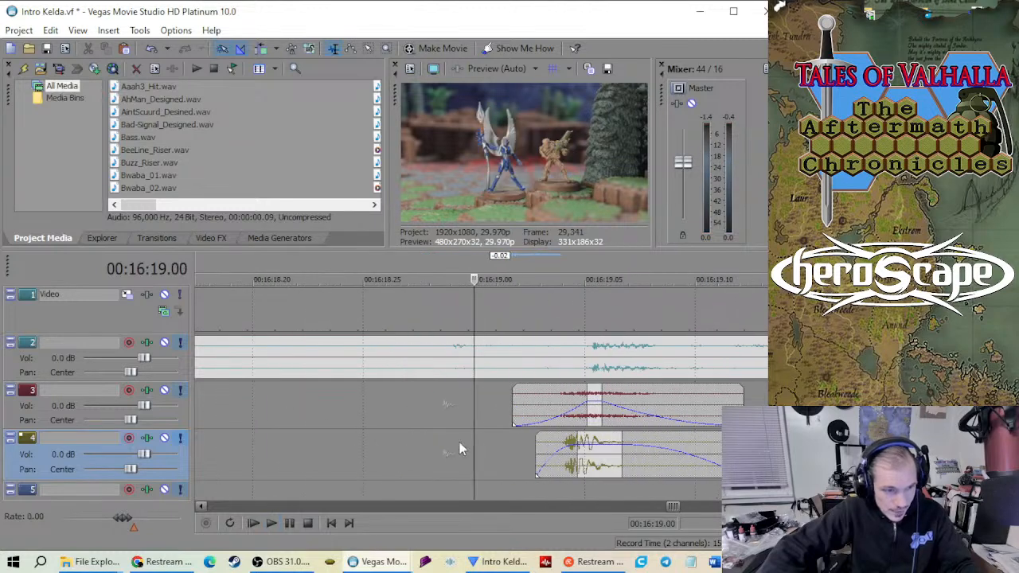
{"action": "key", "text": "space"}
{"action": "scroll", "coordinate": [526, 448], "scroll_direction": "down", "scroll_amount": 3}
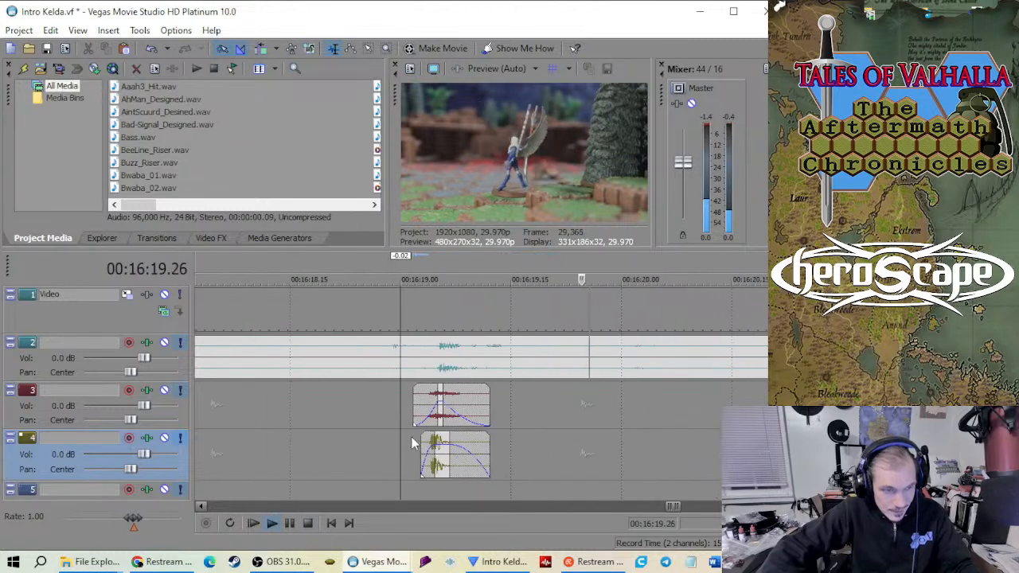
{"action": "scroll", "coordinate": [411, 436], "scroll_direction": "down", "scroll_amount": 3}
{"action": "key", "text": "space"}
Review the four placed hits on the timeline and play the video from 00:16:21.08 to look for further impacts
{"action": "scroll", "coordinate": [414, 437], "scroll_direction": "down", "scroll_amount": 2}
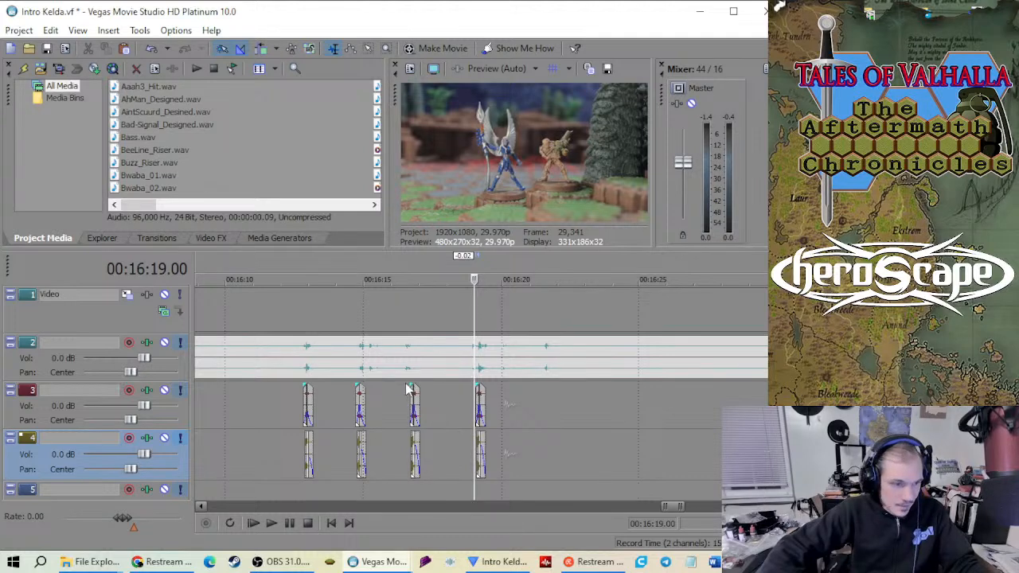
{"action": "scroll", "coordinate": [413, 383], "scroll_direction": "up", "scroll_amount": 3}
{"action": "scroll", "coordinate": [411, 382], "scroll_direction": "down", "scroll_amount": 3}
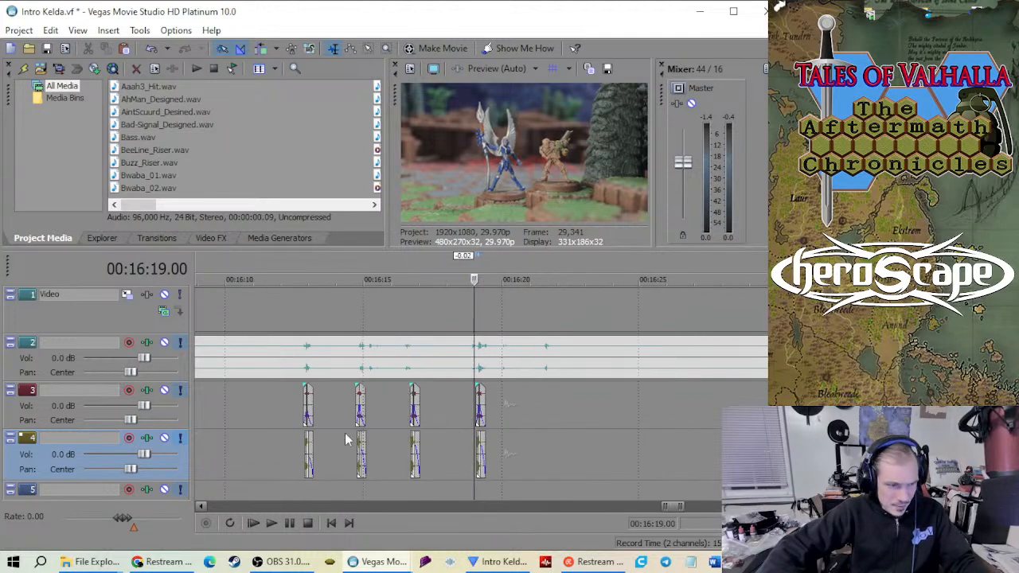
{"action": "scroll", "coordinate": [345, 432], "scroll_direction": "down", "scroll_amount": 1}
{"action": "scroll", "coordinate": [350, 425], "scroll_direction": "up", "scroll_amount": 1}
{"action": "left_click", "coordinate": [536, 408]}
{"action": "key", "text": "space"}
{"action": "scroll", "coordinate": [477, 404], "scroll_direction": "up", "scroll_amount": 1}
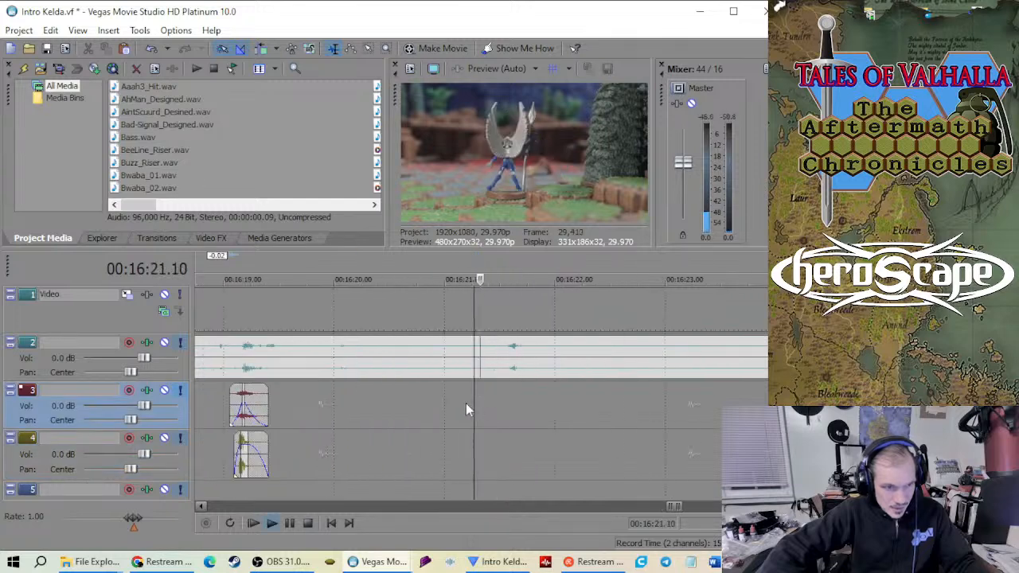
{"action": "key", "text": "space"}
{"action": "scroll", "coordinate": [390, 411], "scroll_direction": "down", "scroll_amount": 3}
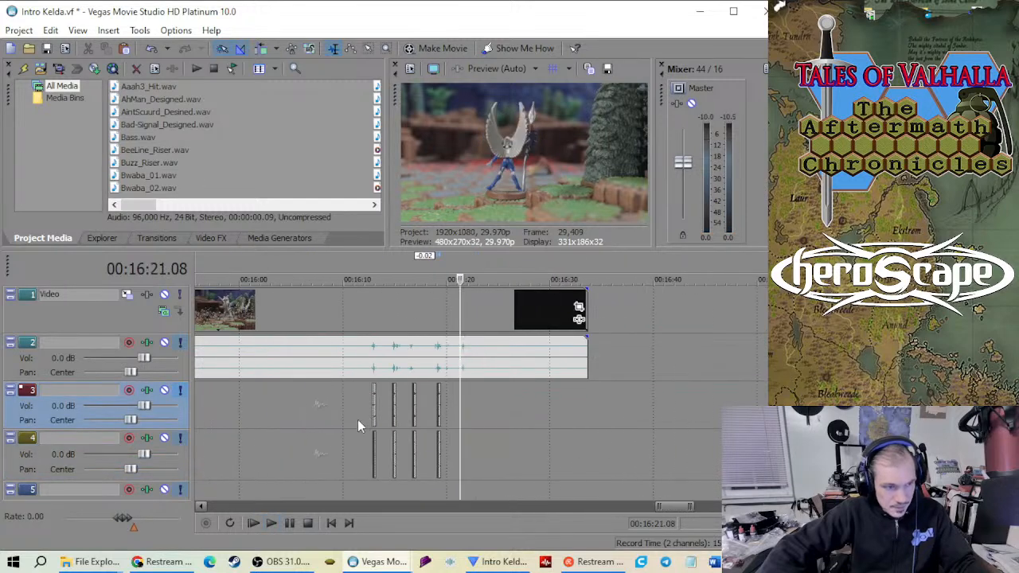
Play the four placed hits from 00:16:12.25 to check their sound and sync with the video
{"action": "left_click", "coordinate": [357, 419]}
{"action": "scroll", "coordinate": [382, 421], "scroll_direction": "up", "scroll_amount": 3}
{"action": "key", "text": "space"}
{"action": "scroll", "coordinate": [400, 423], "scroll_direction": "up", "scroll_amount": 3}
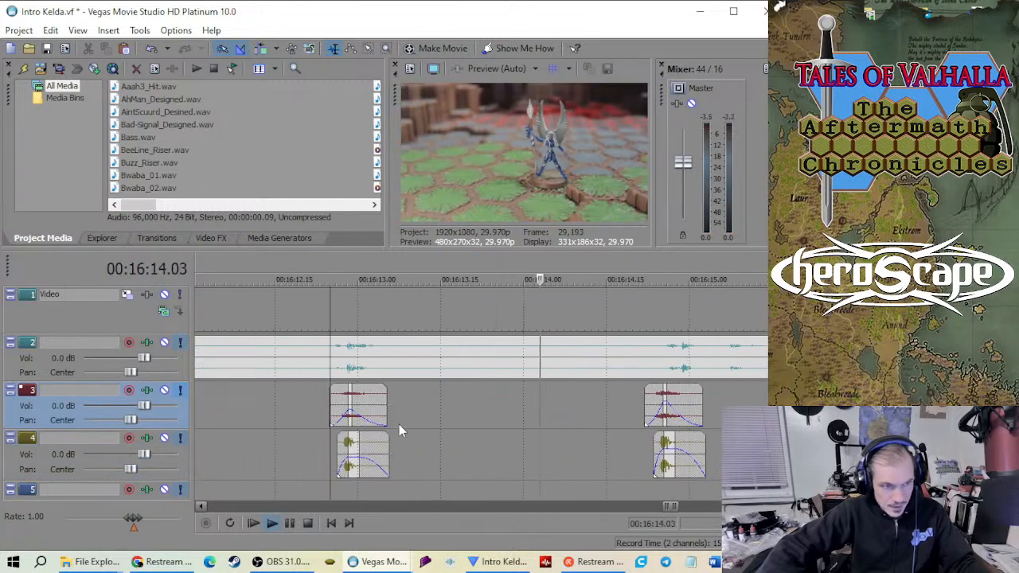
{"action": "scroll", "coordinate": [398, 424], "scroll_direction": "down", "scroll_amount": 3}
{"action": "scroll", "coordinate": [387, 426], "scroll_direction": "up", "scroll_amount": 1}
{"action": "scroll", "coordinate": [388, 426], "scroll_direction": "down", "scroll_amount": 1}
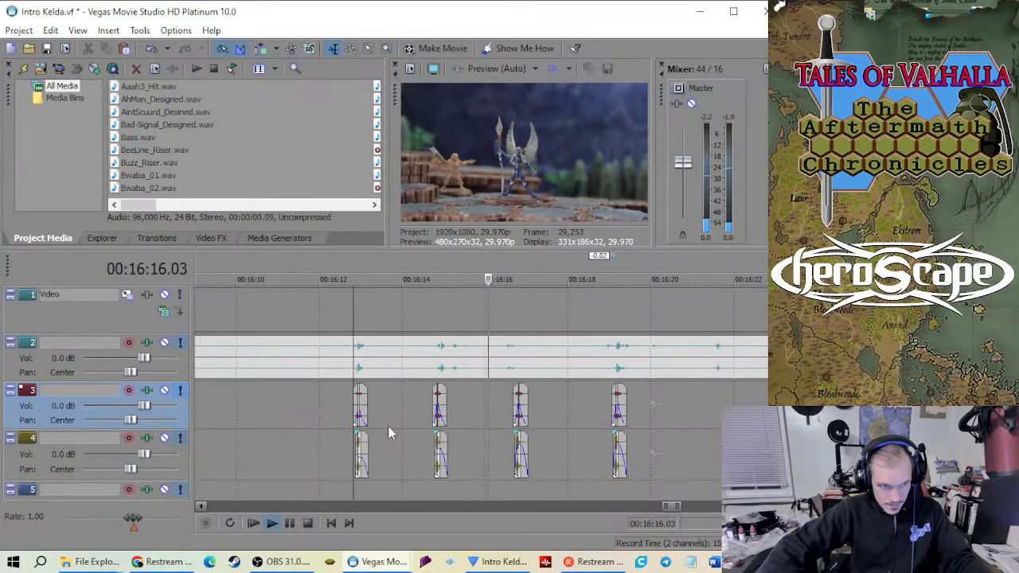
{"action": "scroll", "coordinate": [388, 427], "scroll_direction": "up", "scroll_amount": 1}
{"action": "scroll", "coordinate": [388, 426], "scroll_direction": "up", "scroll_amount": 3}
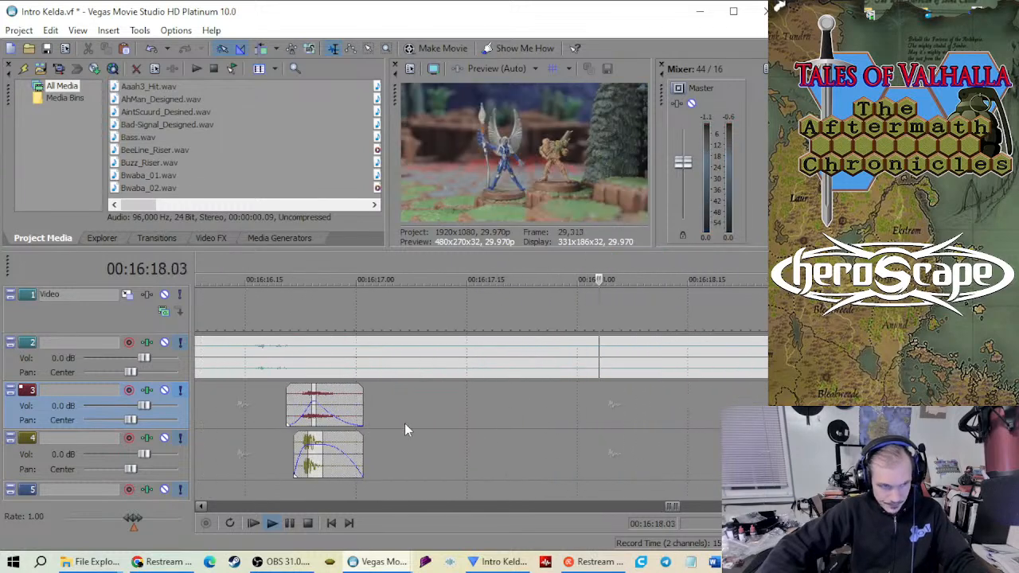
{"action": "scroll", "coordinate": [405, 422], "scroll_direction": "down", "scroll_amount": 3}
{"action": "scroll", "coordinate": [382, 427], "scroll_direction": "down", "scroll_amount": 3}
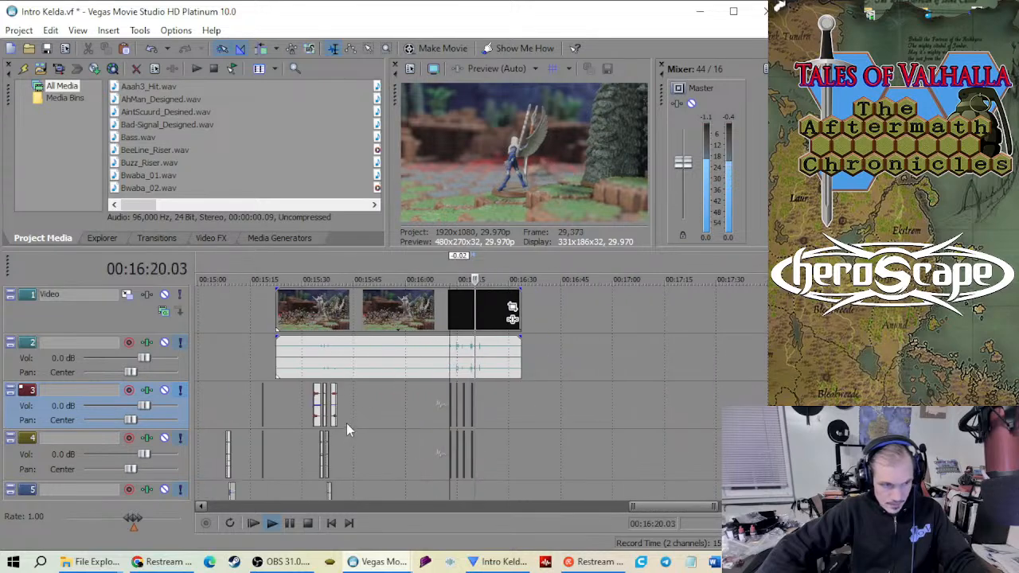
{"action": "scroll", "coordinate": [346, 423], "scroll_direction": "up", "scroll_amount": 1}
{"action": "scroll", "coordinate": [326, 425], "scroll_direction": "down", "scroll_amount": 1}
{"action": "key", "text": "space"}
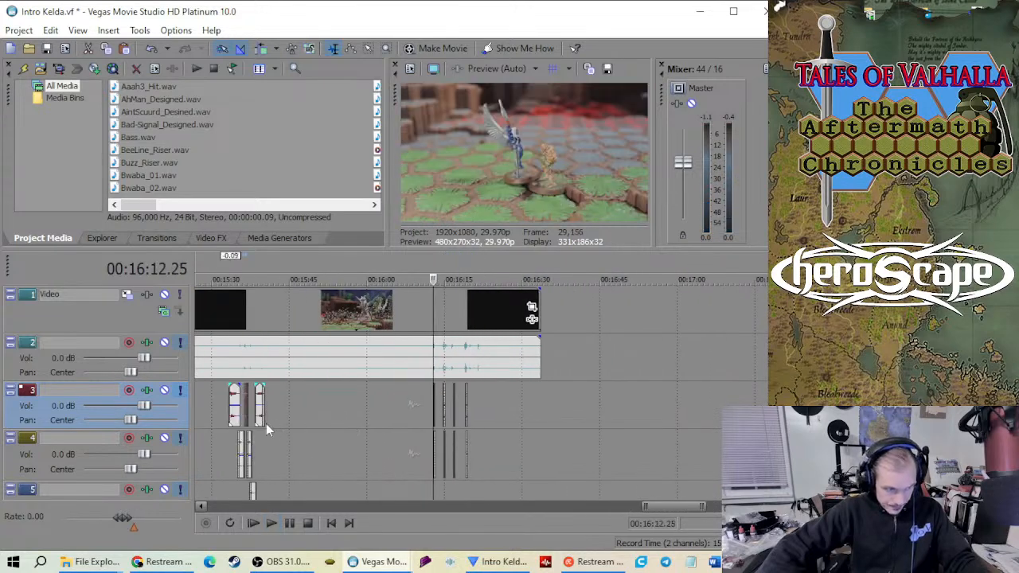
Play the earlier group of clips on tracks 3 to 5 from about 00:15:33 to review their sound
{"action": "scroll", "coordinate": [266, 423], "scroll_direction": "up", "scroll_amount": 3}
{"action": "scroll", "coordinate": [369, 451], "scroll_direction": "down", "scroll_amount": 2}
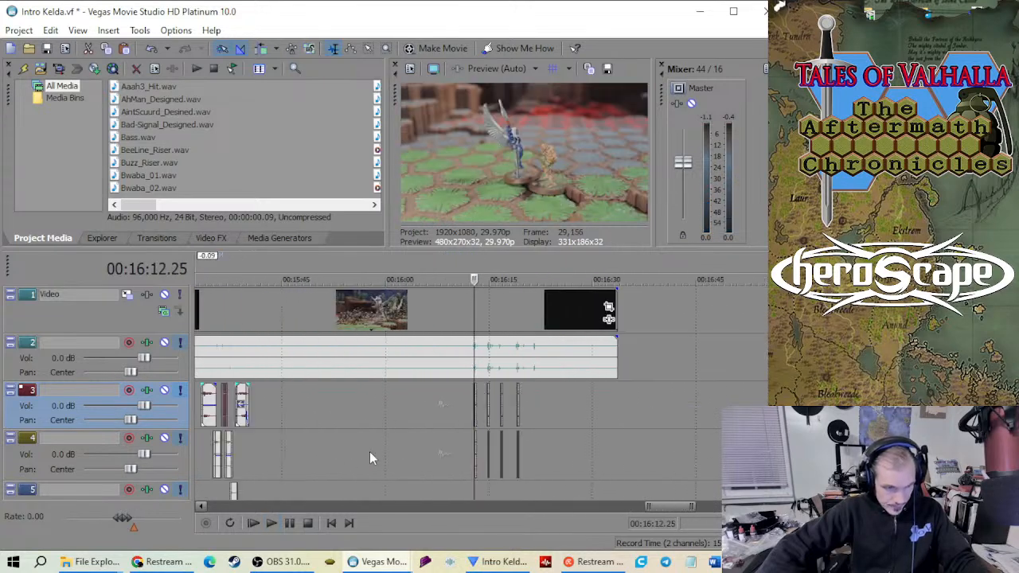
{"action": "left_click", "coordinate": [220, 451]}
{"action": "scroll", "coordinate": [335, 454], "scroll_direction": "up", "scroll_amount": 3}
{"action": "left_click", "coordinate": [446, 459]}
{"action": "key", "text": "space"}
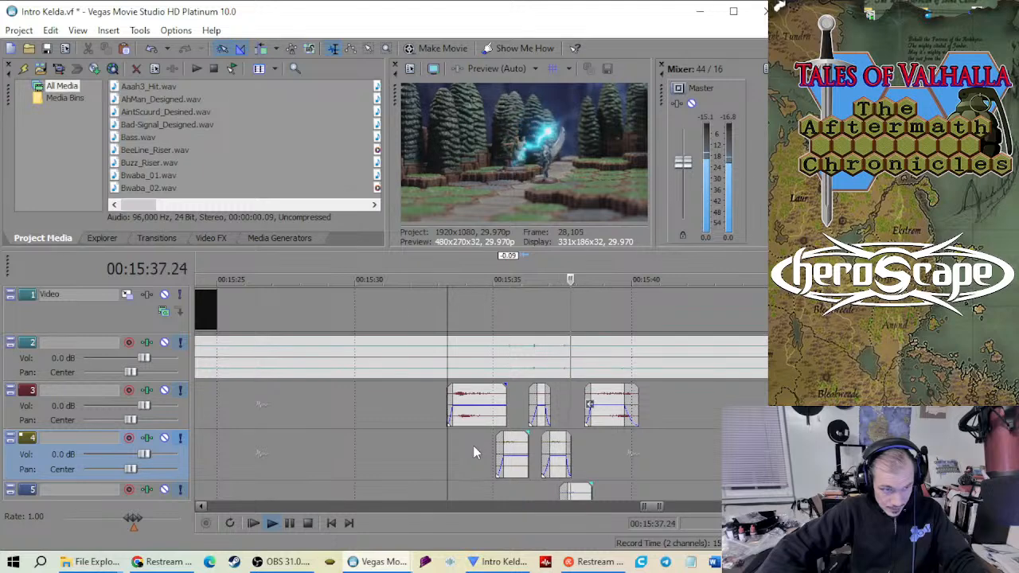
{"action": "scroll", "coordinate": [471, 445], "scroll_direction": "down", "scroll_amount": 5}
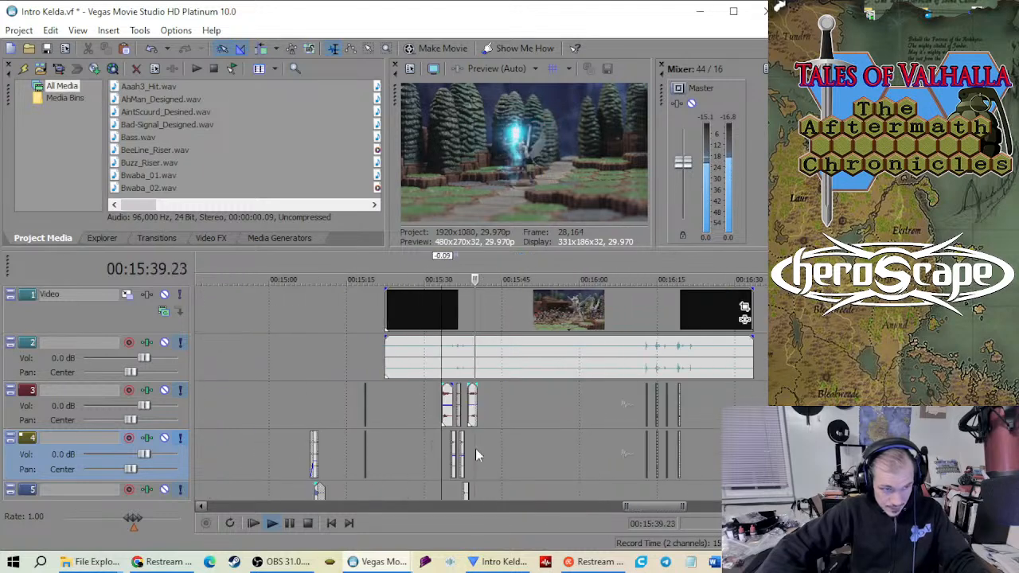
{"action": "key", "text": "space"}
Replay the first layered hit from 00:16:12.18 to compare it with the earlier sounds
{"action": "left_click", "coordinate": [639, 424]}
{"action": "scroll", "coordinate": [639, 425], "scroll_direction": "up", "scroll_amount": 5}
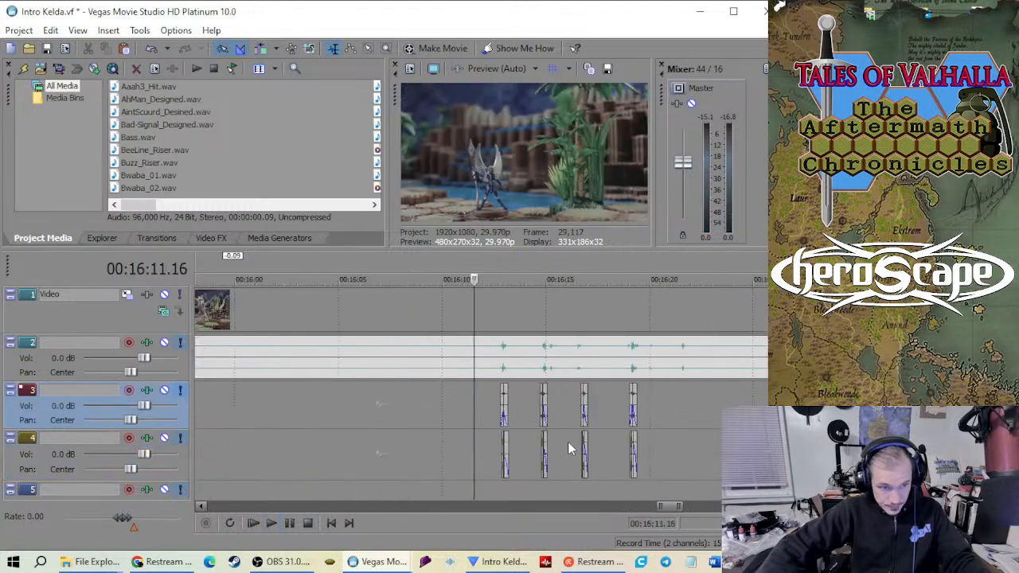
{"action": "key", "text": "space"}
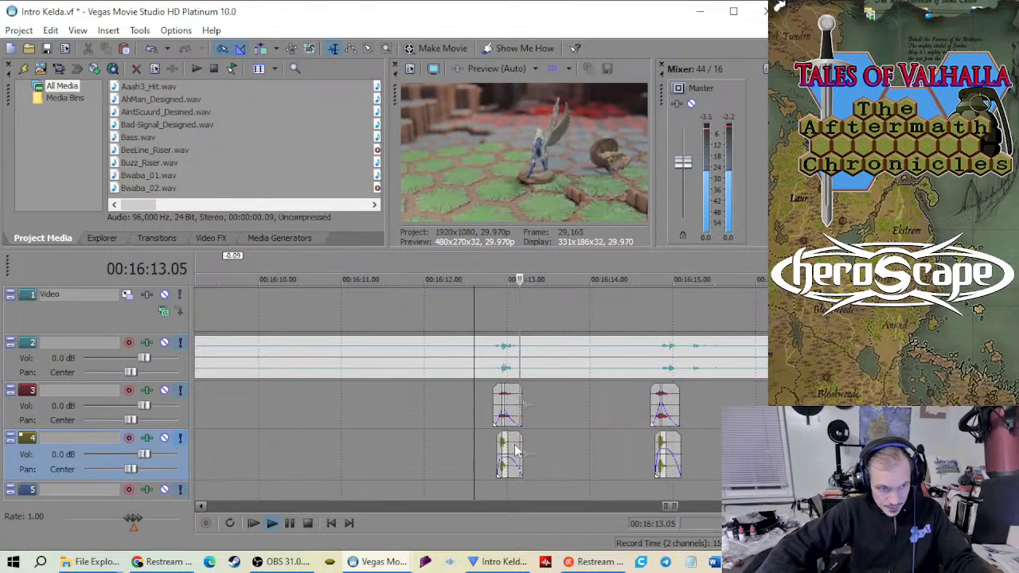
{"action": "scroll", "coordinate": [439, 441], "scroll_direction": "down", "scroll_amount": 5}
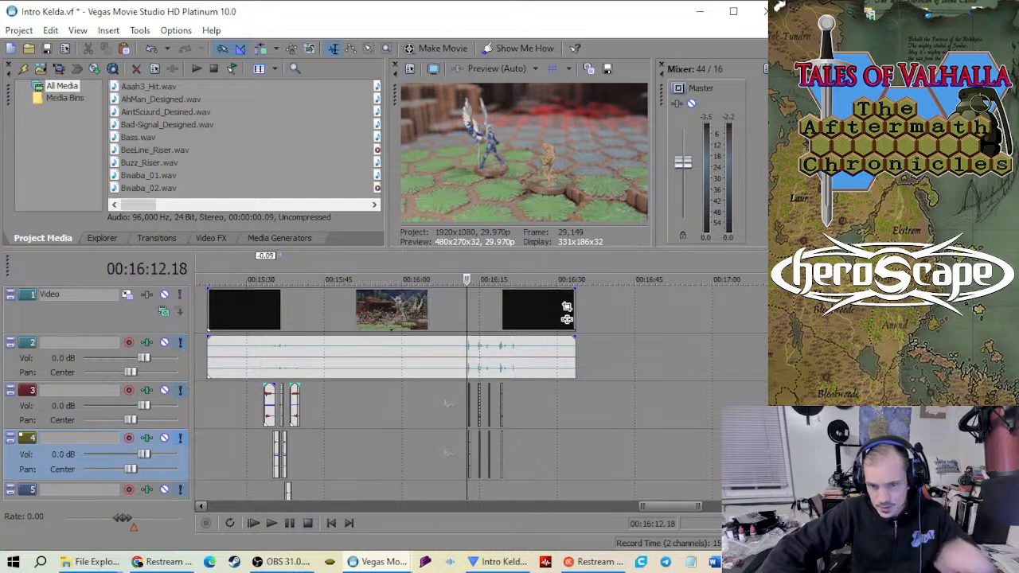
Switch to Adobe Acrobat and bring up the Season 2 script of Tales Of Valhalla: The Aftermath Chronicles
{"action": "mouse_move", "coordinate": [740, 562]}
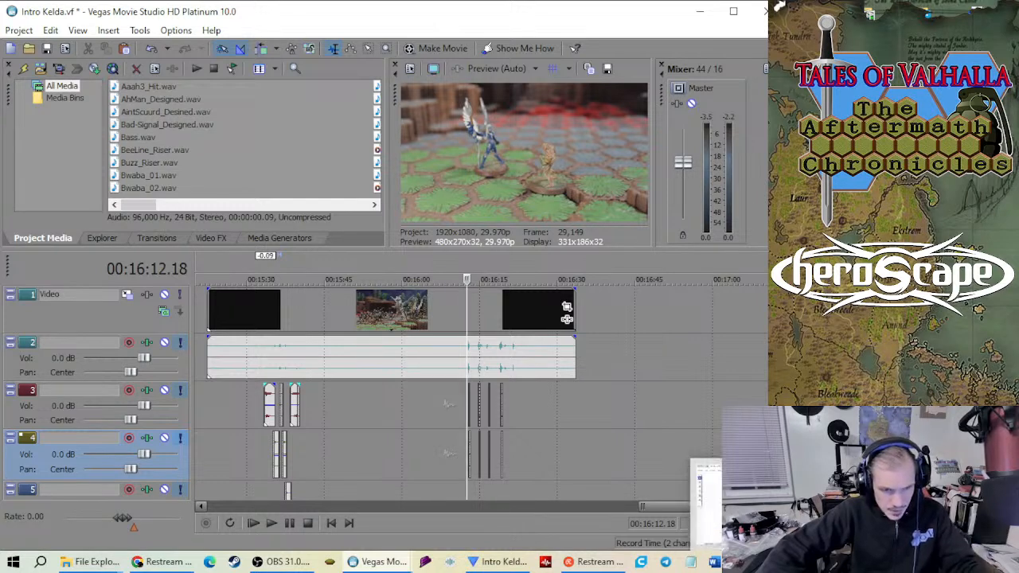
{"action": "left_click", "coordinate": [740, 561]}
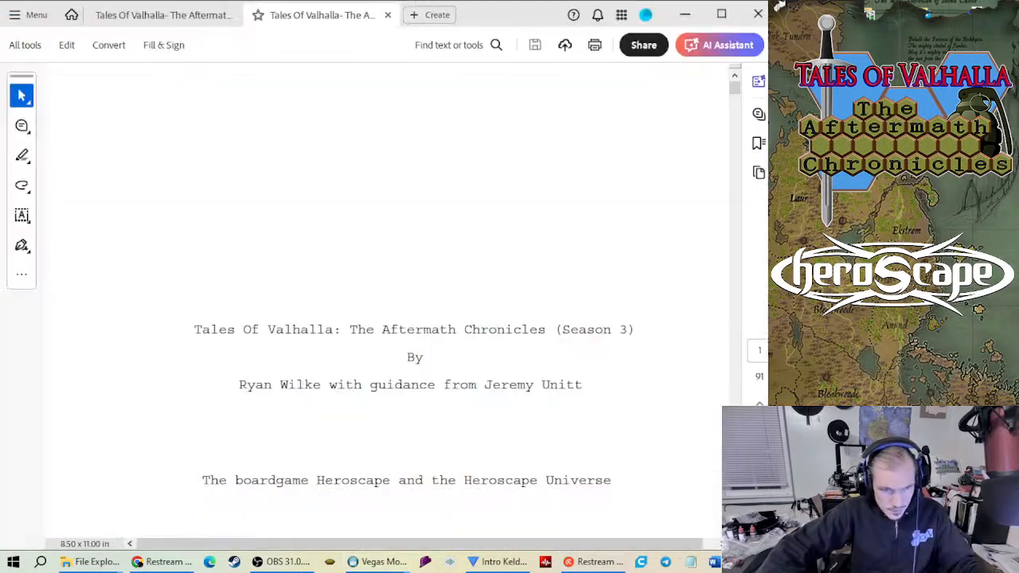
{"action": "left_click", "coordinate": [179, 20]}
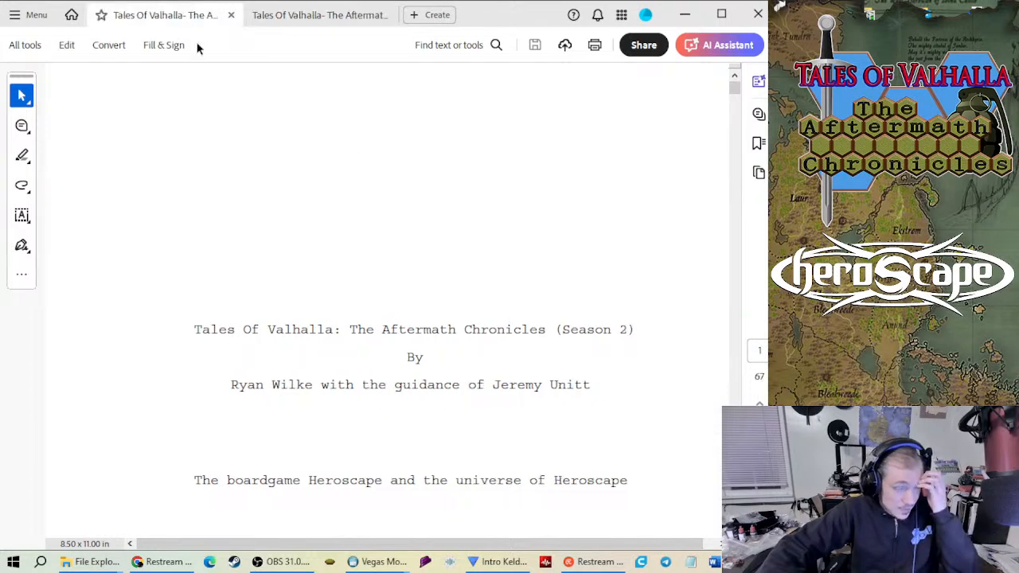
Look through Episode 1 of the Season 2 script for the scene where Kelda and Raelin appear behind Kurrok
{"action": "scroll", "coordinate": [406, 203], "scroll_direction": "down", "scroll_amount": 10}
{"action": "scroll", "coordinate": [404, 210], "scroll_direction": "down", "scroll_amount": 12}
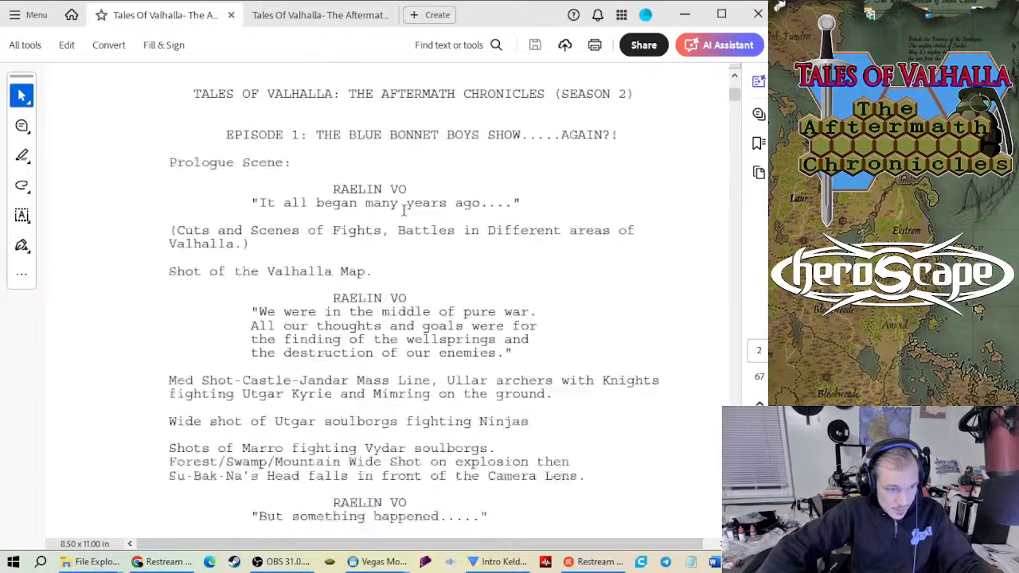
{"action": "scroll", "coordinate": [403, 213], "scroll_direction": "down", "scroll_amount": 10}
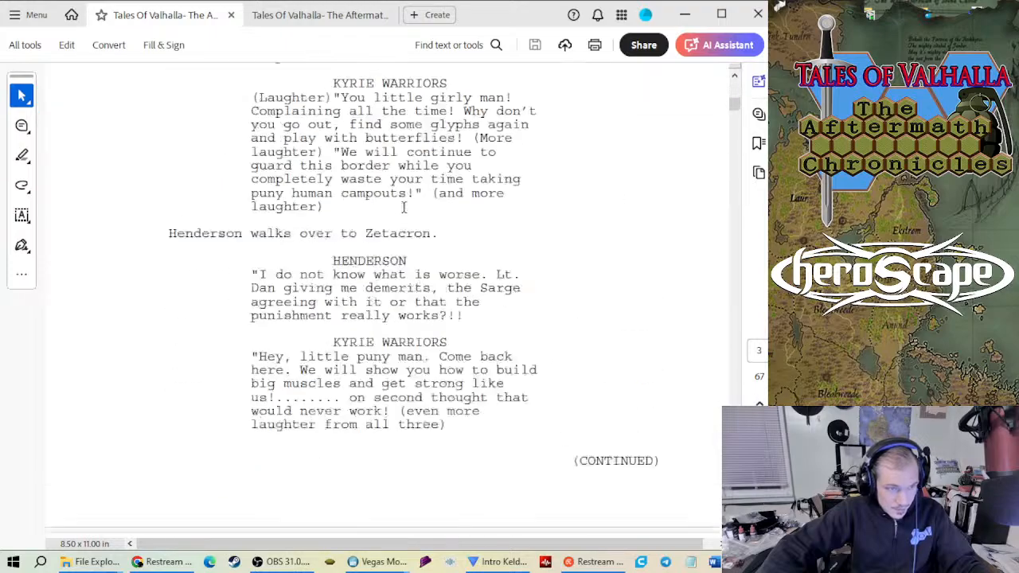
{"action": "scroll", "coordinate": [403, 206], "scroll_direction": "down", "scroll_amount": 12}
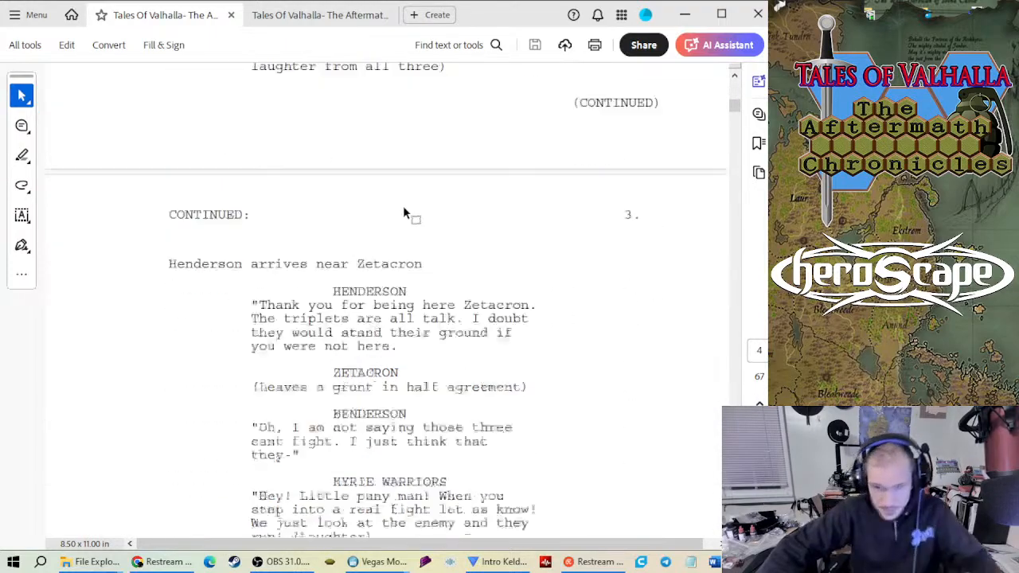
{"action": "scroll", "coordinate": [402, 210], "scroll_direction": "down", "scroll_amount": 14}
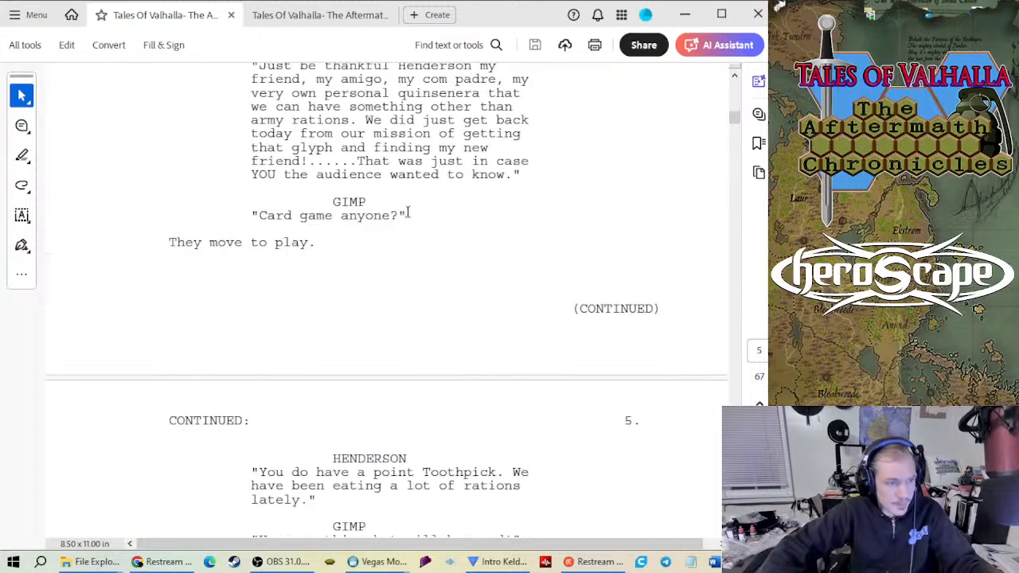
{"action": "scroll", "coordinate": [404, 236], "scroll_direction": "down", "scroll_amount": 14}
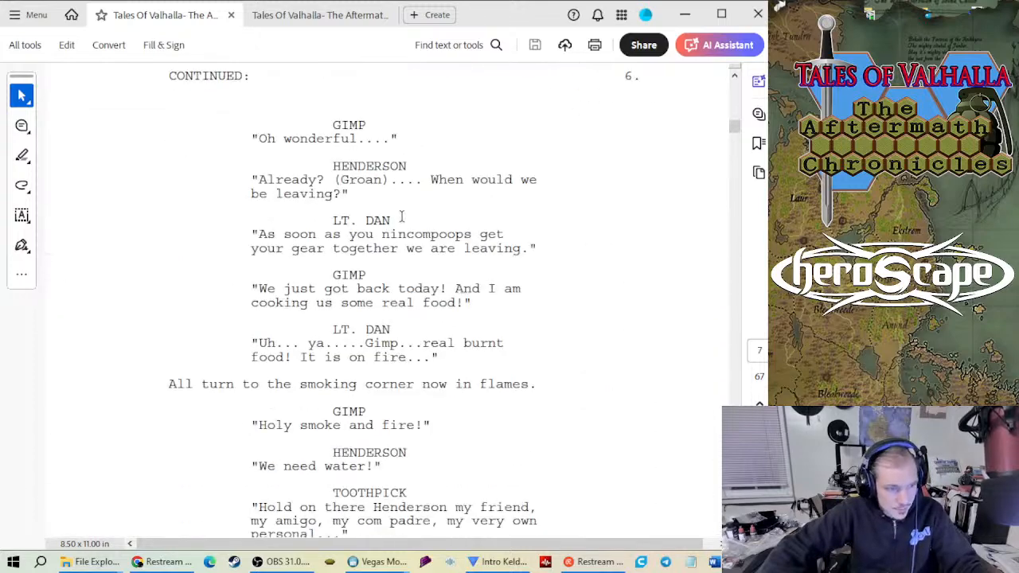
{"action": "scroll", "coordinate": [410, 229], "scroll_direction": "down", "scroll_amount": 14}
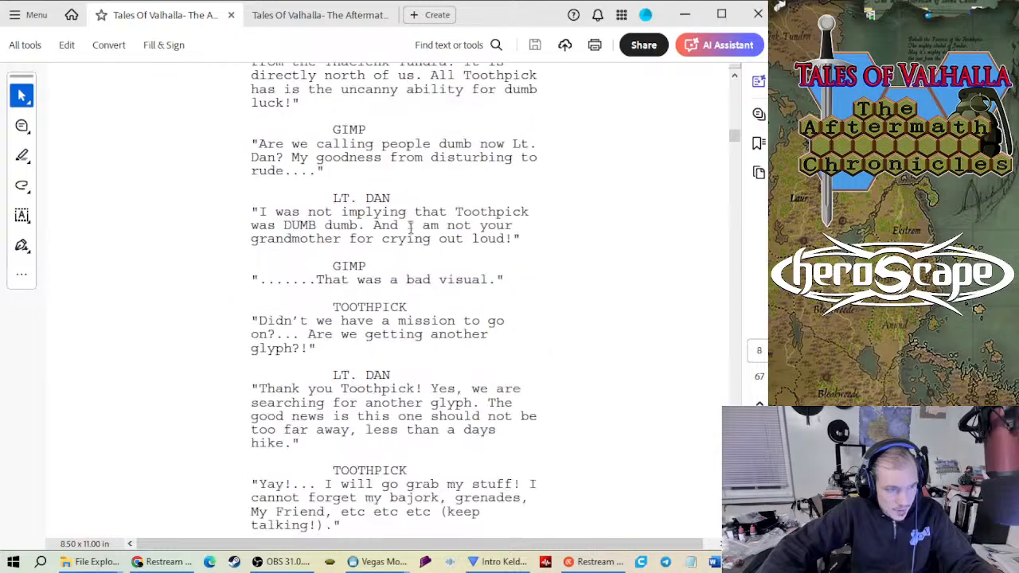
{"action": "scroll", "coordinate": [413, 231], "scroll_direction": "down", "scroll_amount": 14}
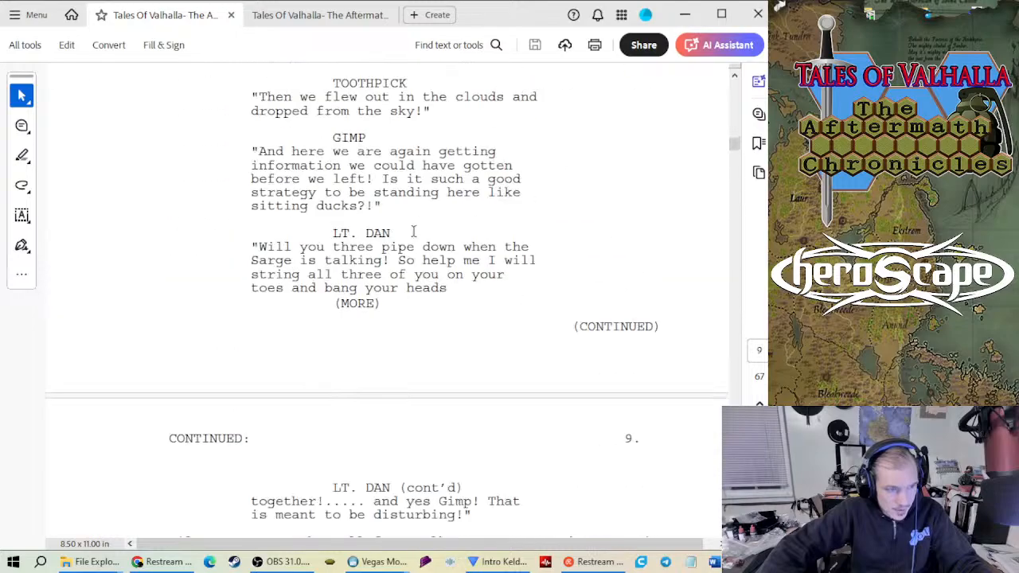
{"action": "scroll", "coordinate": [416, 231], "scroll_direction": "down", "scroll_amount": 12}
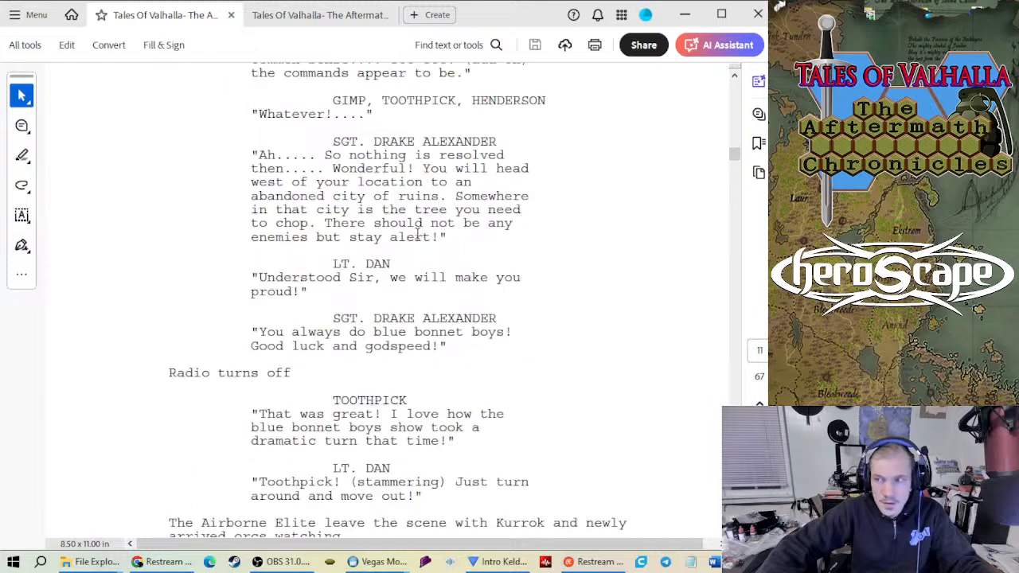
{"action": "scroll", "coordinate": [415, 234], "scroll_direction": "down", "scroll_amount": 14}
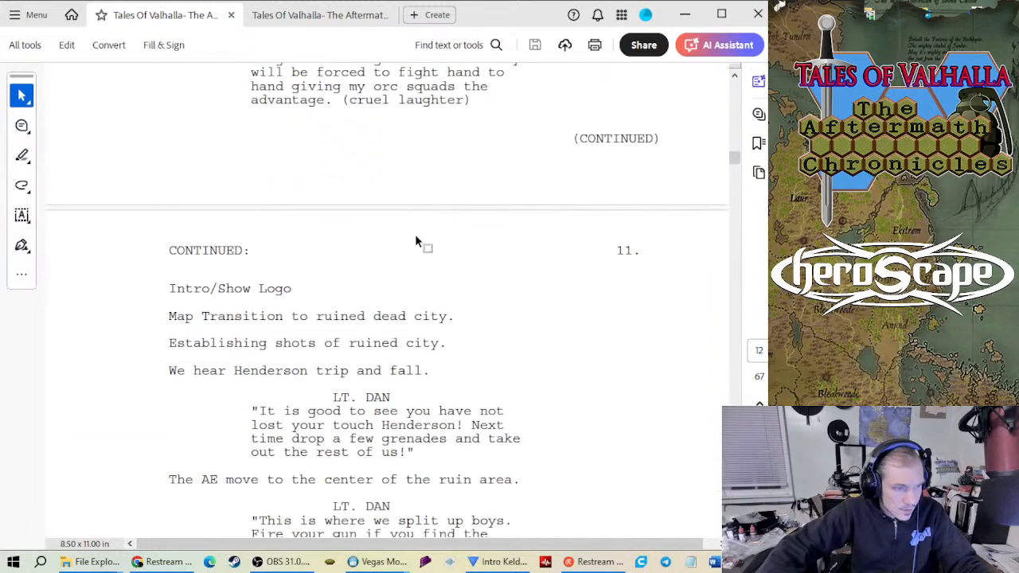
{"action": "scroll", "coordinate": [416, 234], "scroll_direction": "down", "scroll_amount": 14}
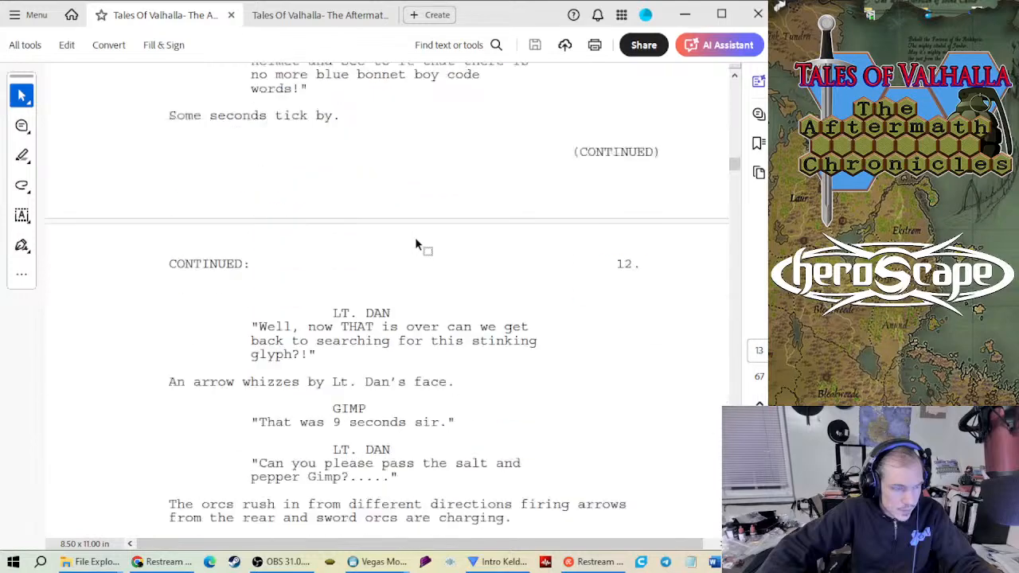
{"action": "scroll", "coordinate": [415, 239], "scroll_direction": "down", "scroll_amount": 14}
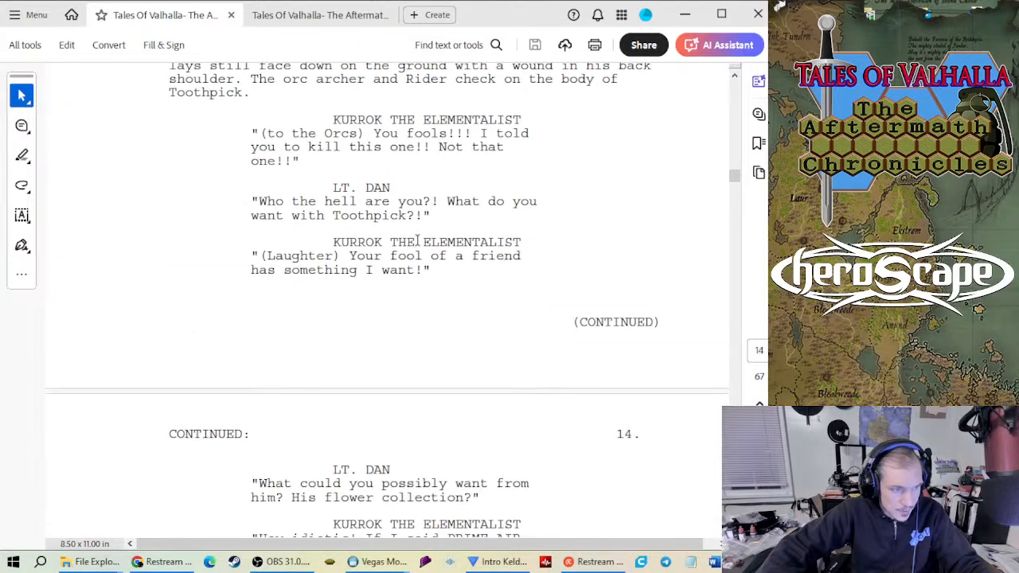
{"action": "scroll", "coordinate": [415, 240], "scroll_direction": "down", "scroll_amount": 15}
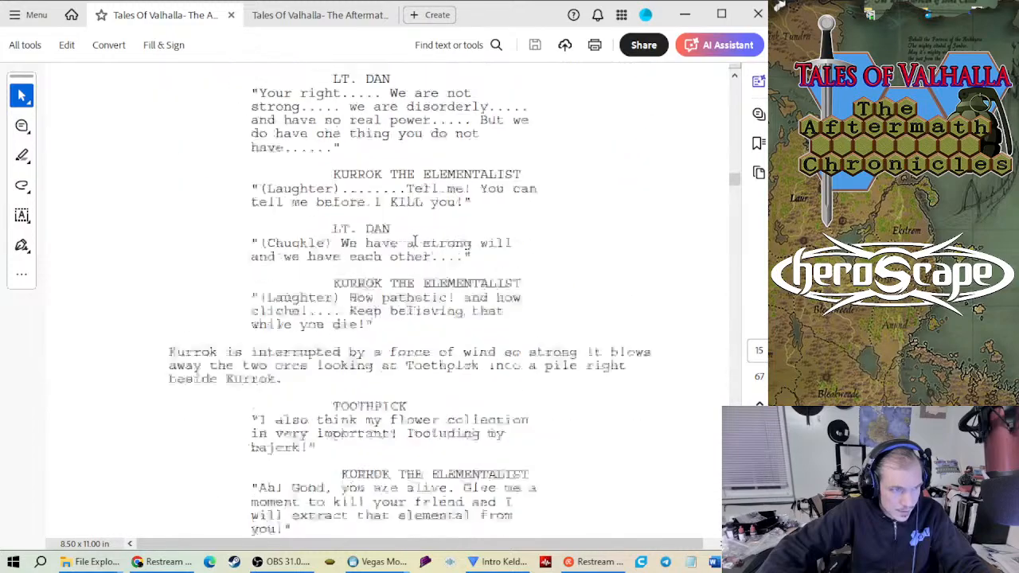
{"action": "scroll", "coordinate": [414, 240], "scroll_direction": "down", "scroll_amount": 10}
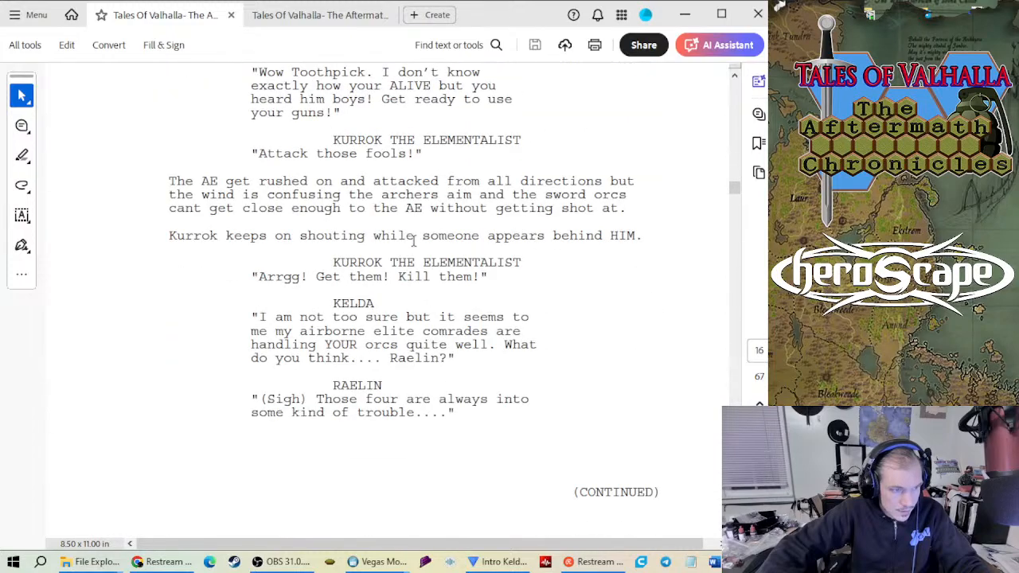
Read the script's confrontation between Kelda, Raelin and Kurrok, from their appearance behind him to Henderson's grenade throw
{"action": "scroll", "coordinate": [414, 240], "scroll_direction": "down", "scroll_amount": 5}
{"action": "scroll", "coordinate": [413, 248], "scroll_direction": "down", "scroll_amount": 3}
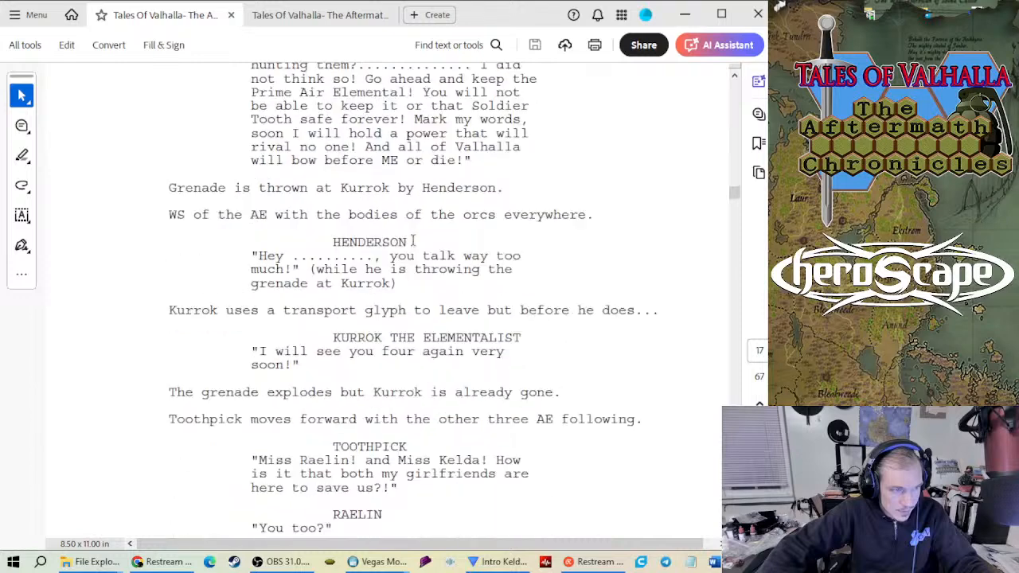
{"action": "scroll", "coordinate": [411, 240], "scroll_direction": "down", "scroll_amount": 3}
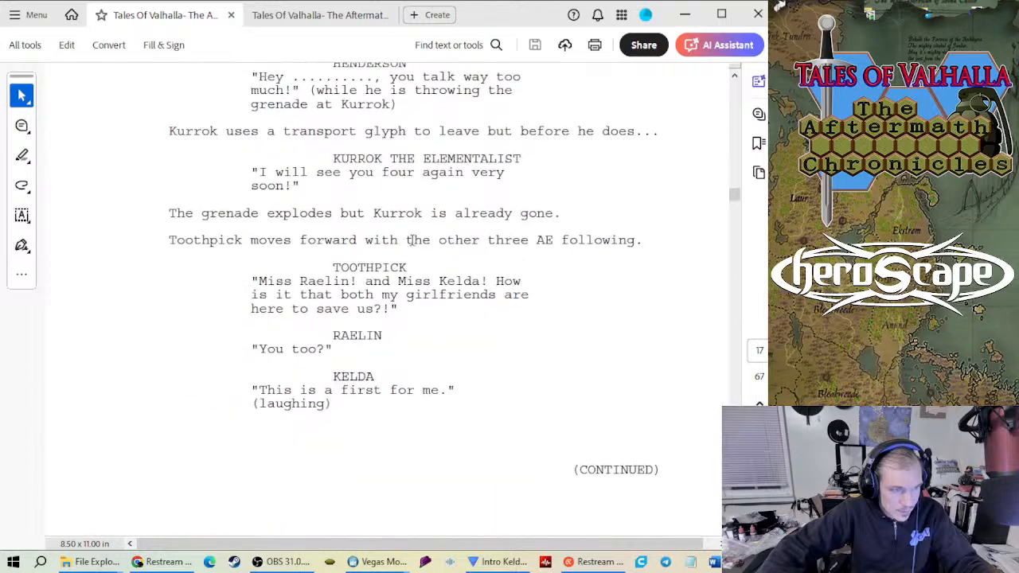
{"action": "scroll", "coordinate": [411, 240], "scroll_direction": "up", "scroll_amount": 3}
{"action": "scroll", "coordinate": [412, 241], "scroll_direction": "down", "scroll_amount": 3}
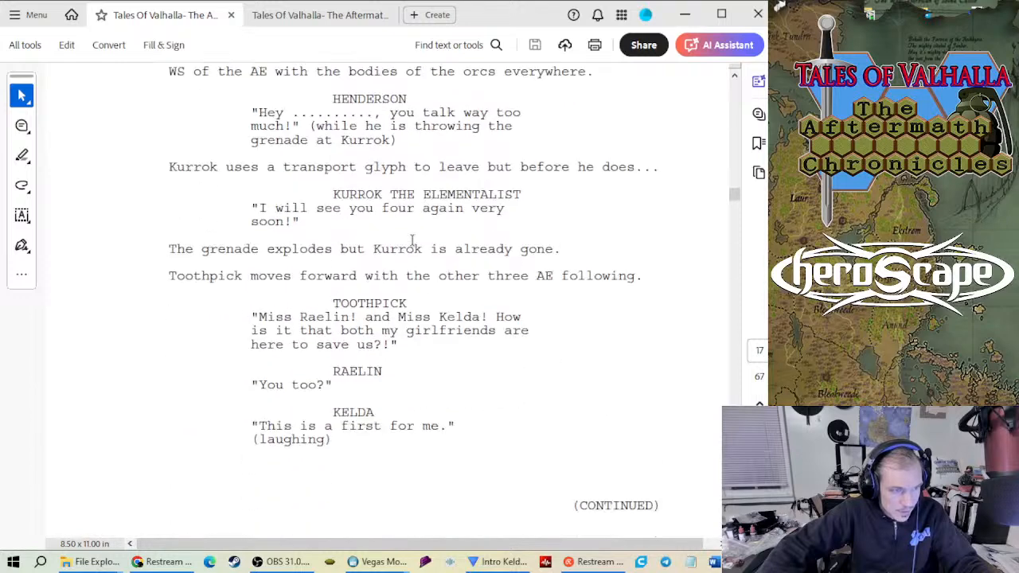
{"action": "scroll", "coordinate": [412, 241], "scroll_direction": "up", "scroll_amount": 4}
{"action": "scroll", "coordinate": [411, 241], "scroll_direction": "up", "scroll_amount": 12}
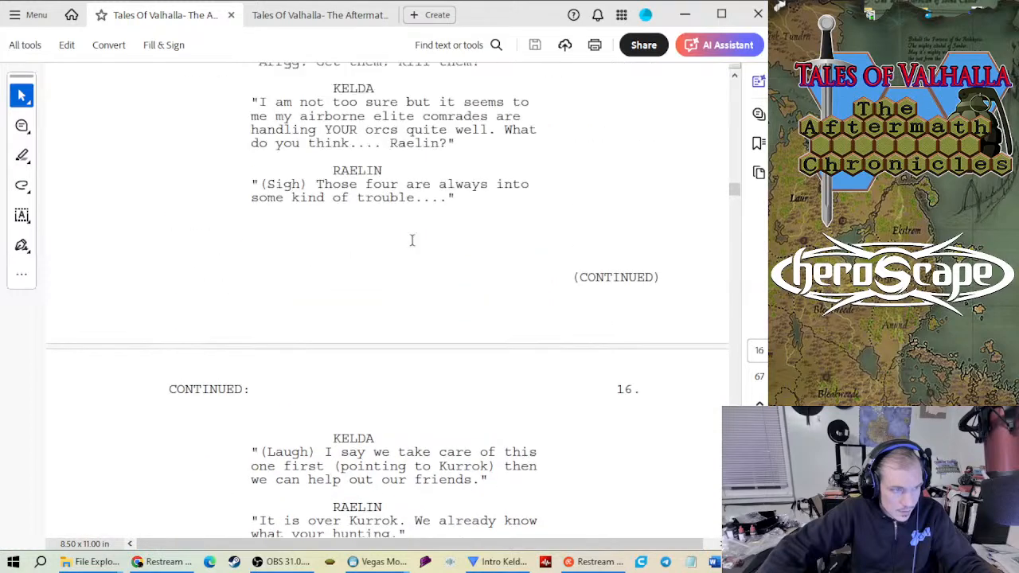
{"action": "scroll", "coordinate": [411, 241], "scroll_direction": "down", "scroll_amount": 1}
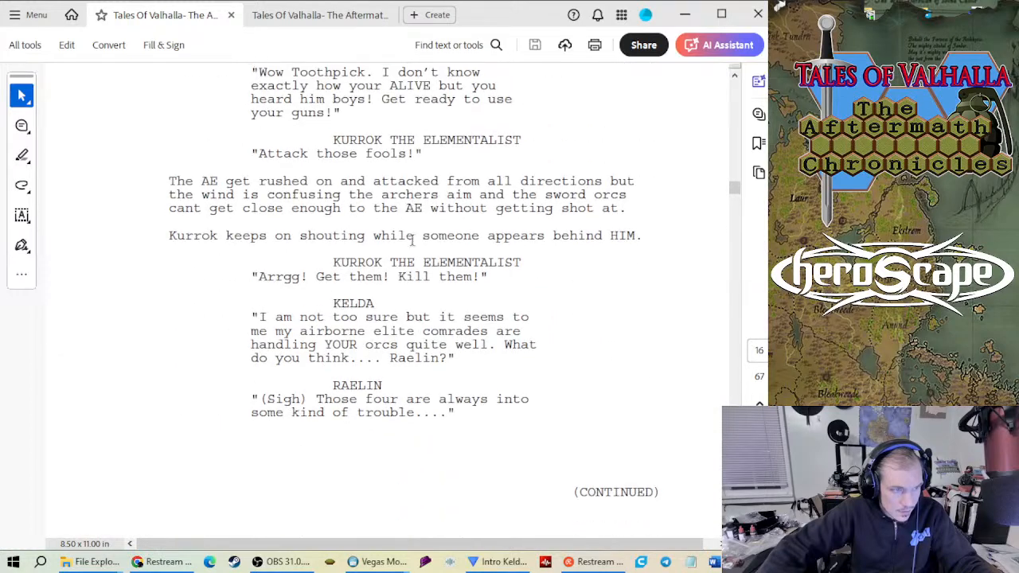
{"action": "scroll", "coordinate": [417, 242], "scroll_direction": "up", "scroll_amount": 4}
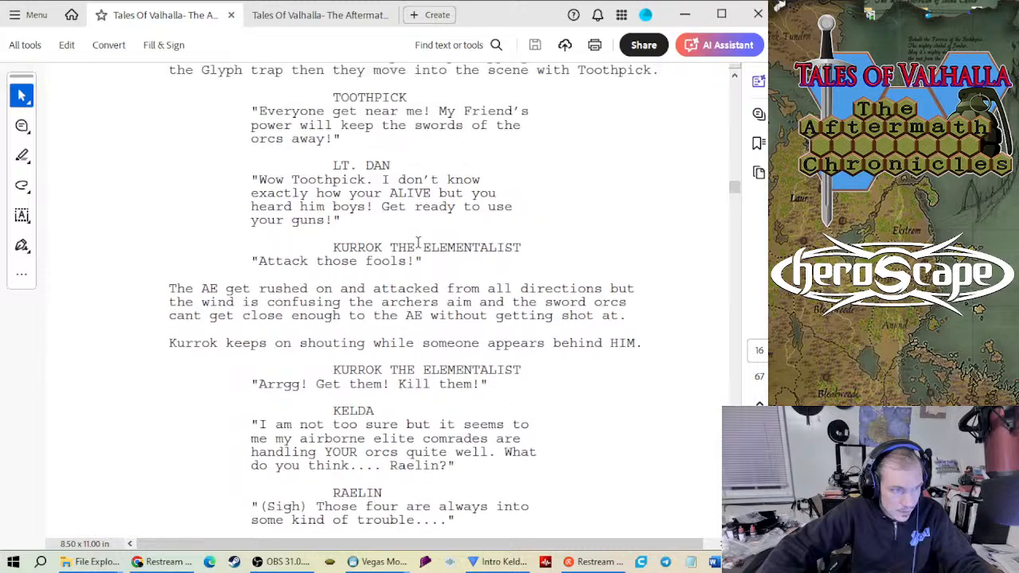
{"action": "scroll", "coordinate": [417, 242], "scroll_direction": "down", "scroll_amount": 4}
{"action": "scroll", "coordinate": [417, 242], "scroll_direction": "down", "scroll_amount": 4}
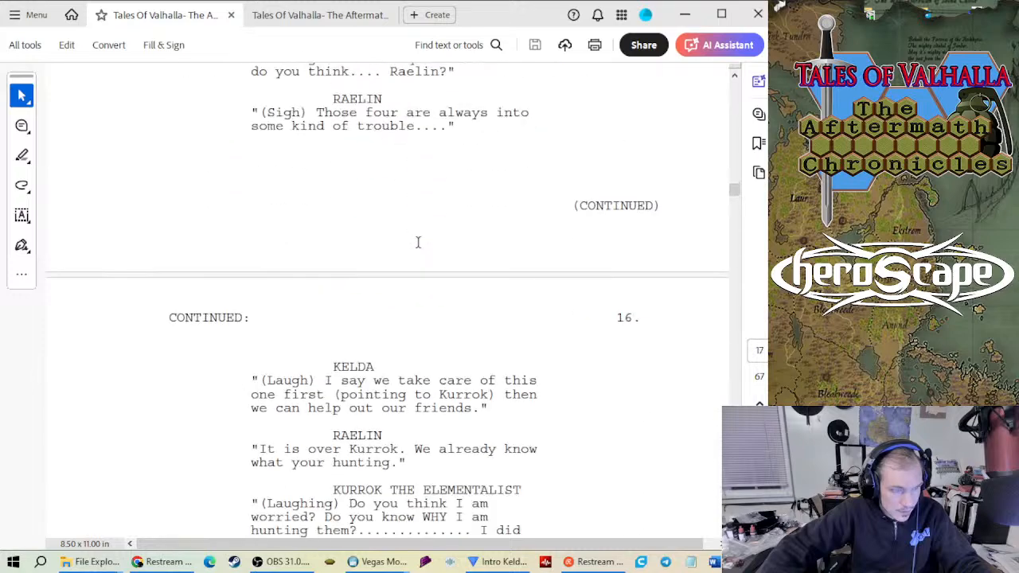
{"action": "scroll", "coordinate": [417, 249], "scroll_direction": "up", "scroll_amount": 2}
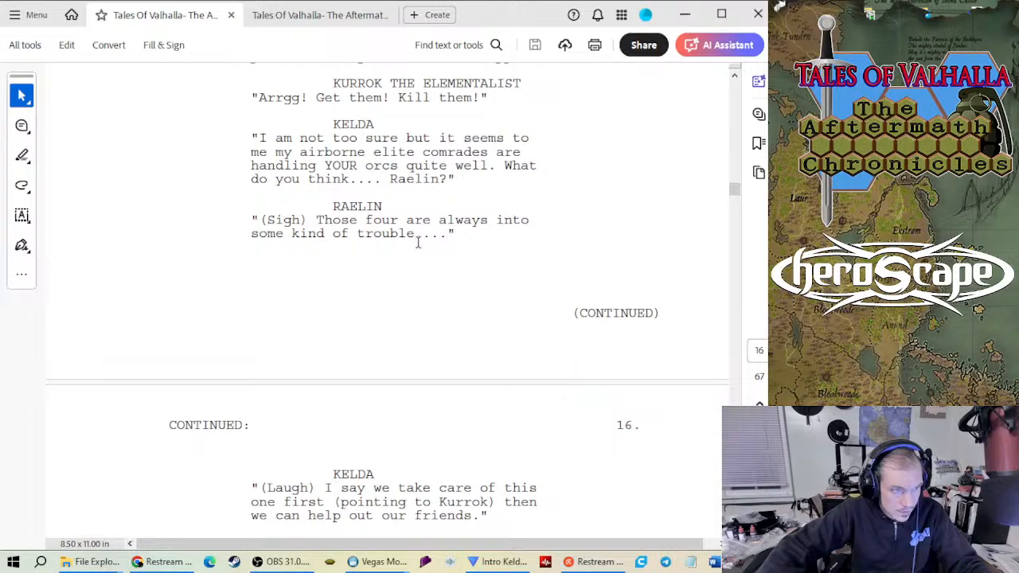
{"action": "scroll", "coordinate": [417, 242], "scroll_direction": "down", "scroll_amount": 10}
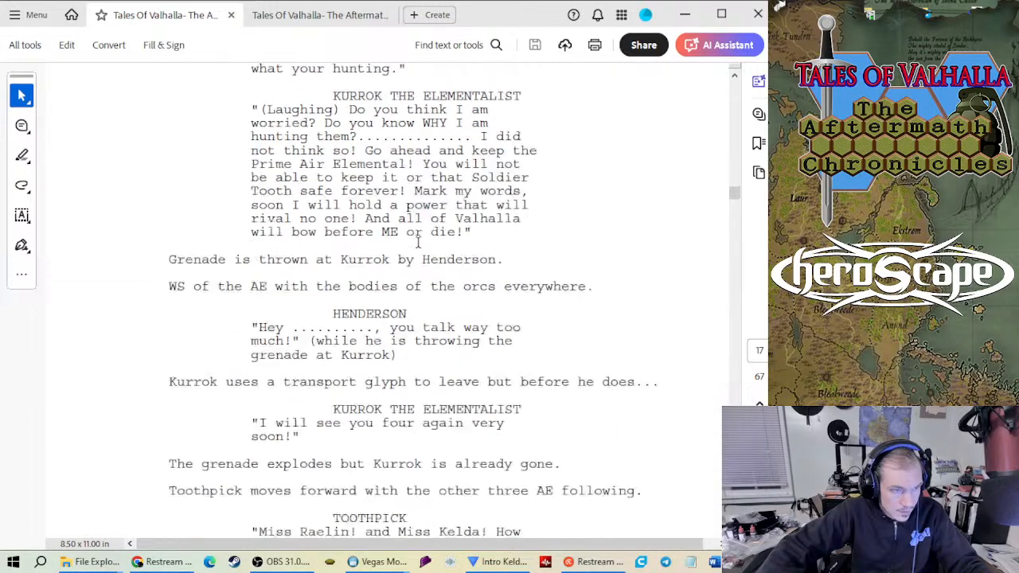
Read on from Toothpick greeting Raelin and Kelda, through Kelda healing his wound, to the end of the episode
{"action": "scroll", "coordinate": [417, 242], "scroll_direction": "down", "scroll_amount": 6}
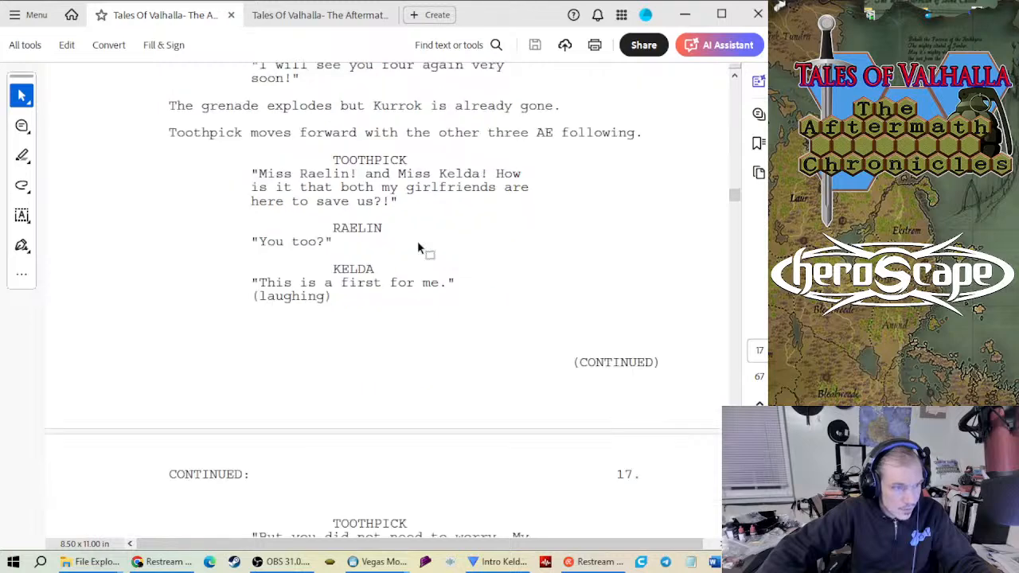
{"action": "scroll", "coordinate": [417, 249], "scroll_direction": "down", "scroll_amount": 3}
{"action": "scroll", "coordinate": [417, 242], "scroll_direction": "down", "scroll_amount": 2}
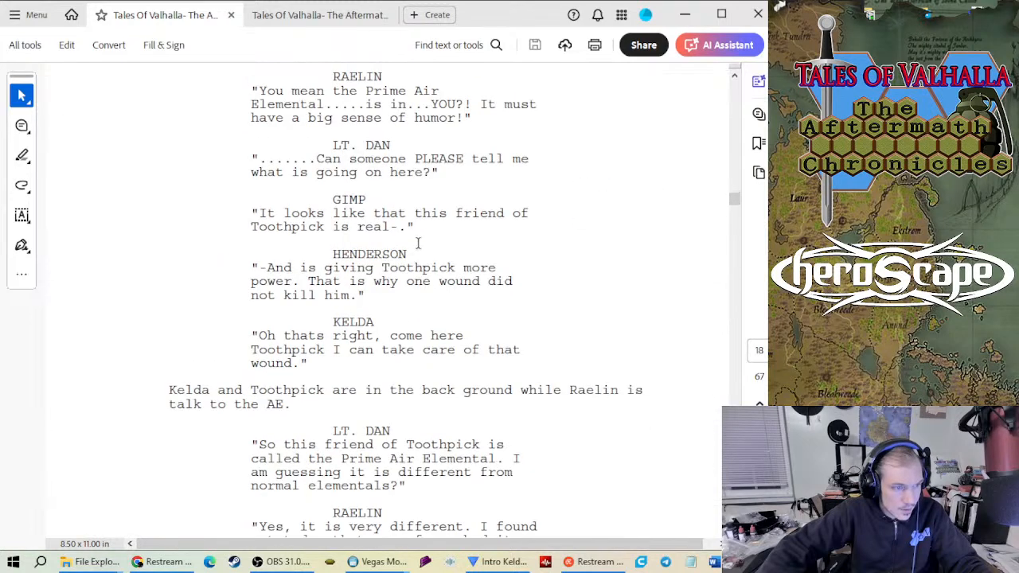
{"action": "scroll", "coordinate": [417, 243], "scroll_direction": "down", "scroll_amount": 1}
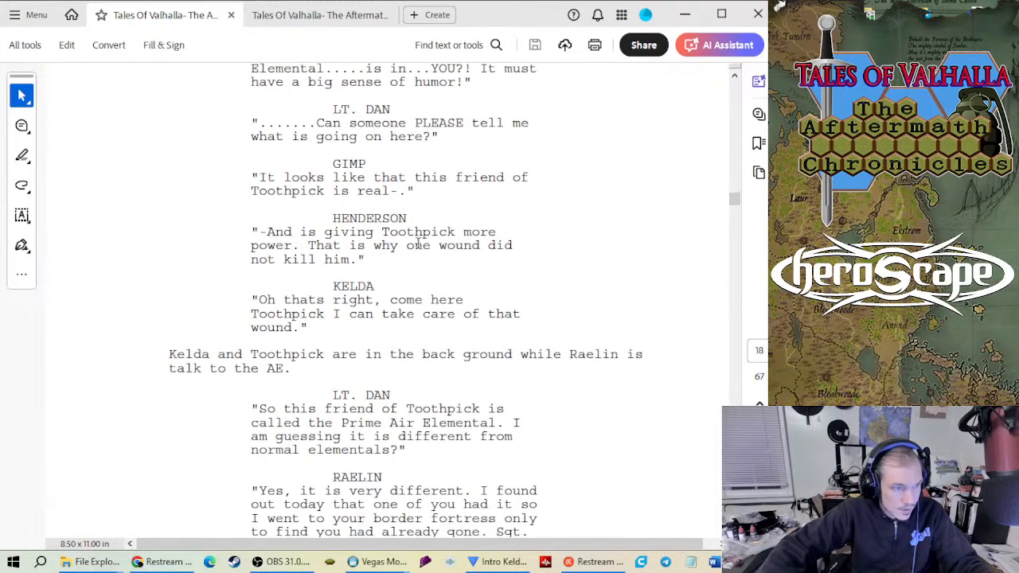
{"action": "scroll", "coordinate": [417, 243], "scroll_direction": "down", "scroll_amount": 2}
{"action": "scroll", "coordinate": [417, 241], "scroll_direction": "up", "scroll_amount": 2}
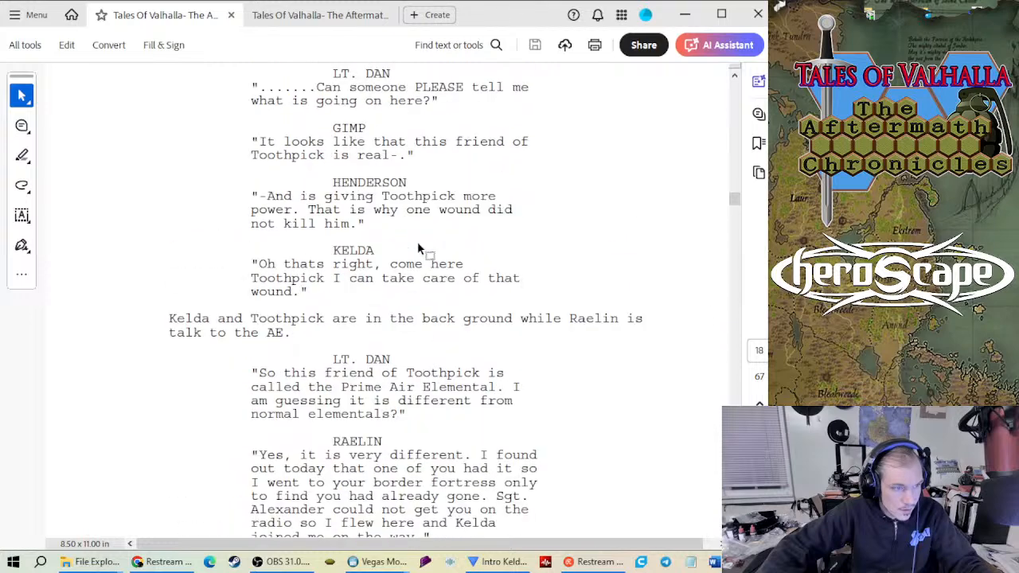
{"action": "scroll", "coordinate": [417, 241], "scroll_direction": "up", "scroll_amount": 1}
{"action": "scroll", "coordinate": [417, 241], "scroll_direction": "down", "scroll_amount": 10}
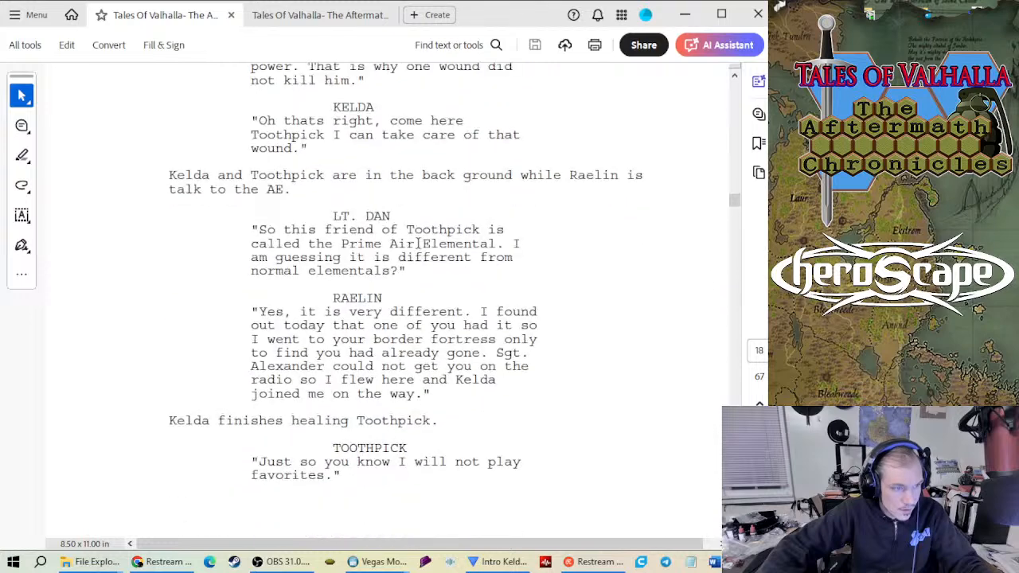
{"action": "scroll", "coordinate": [417, 241], "scroll_direction": "down", "scroll_amount": 8}
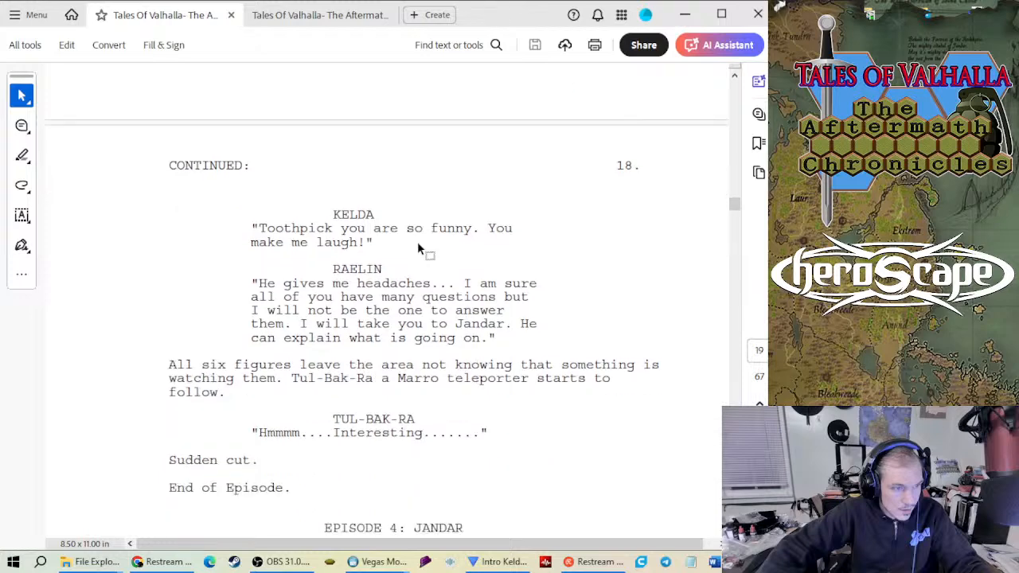
Look through the opening of Episode 4: Jandar, from the group's arrival at the cave to the show intro cue
{"action": "scroll", "coordinate": [417, 243], "scroll_direction": "down", "scroll_amount": 15}
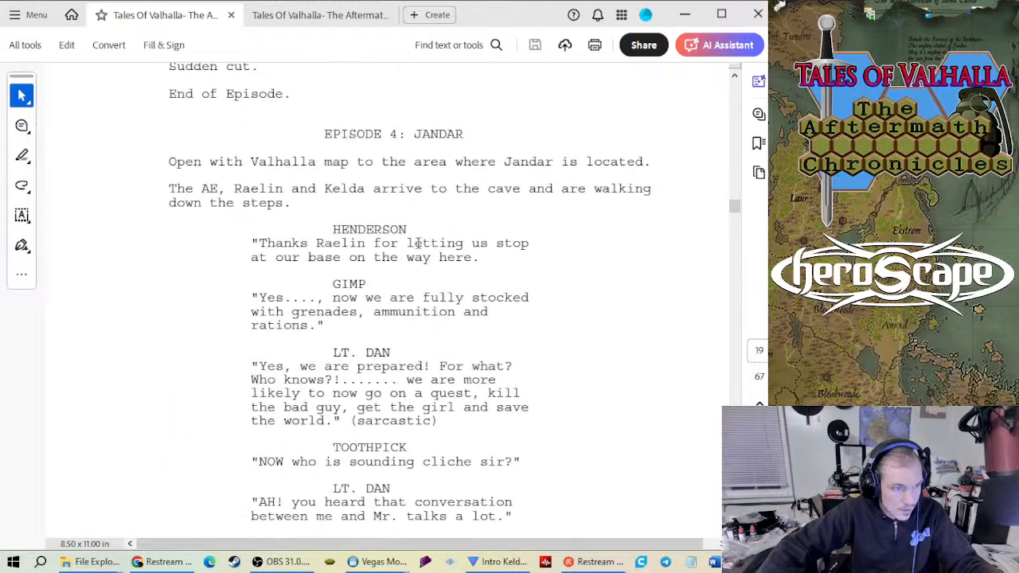
{"action": "scroll", "coordinate": [417, 241], "scroll_direction": "down", "scroll_amount": 10}
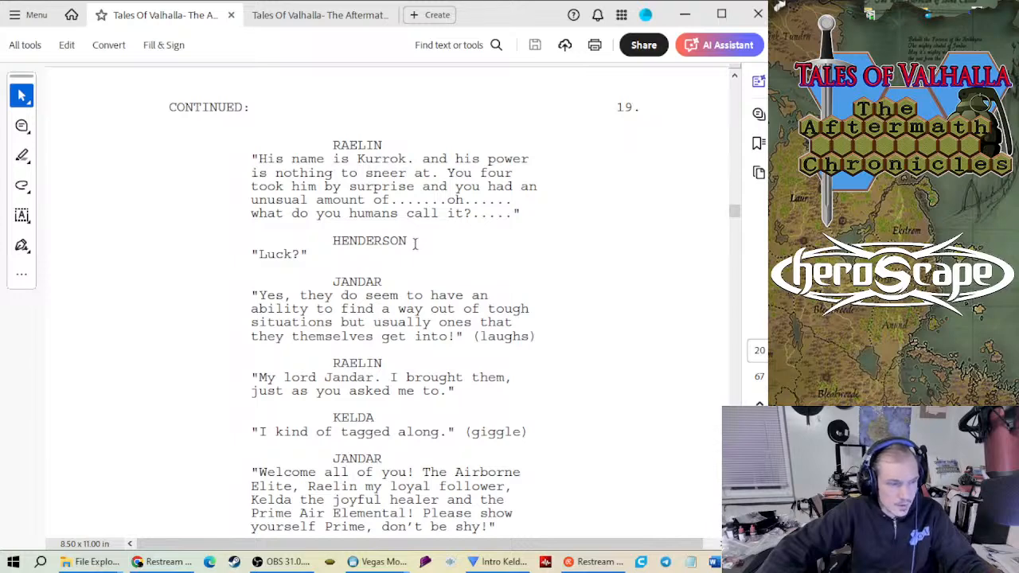
{"action": "scroll", "coordinate": [414, 243], "scroll_direction": "down", "scroll_amount": 3}
{"action": "scroll", "coordinate": [415, 243], "scroll_direction": "down", "scroll_amount": 14}
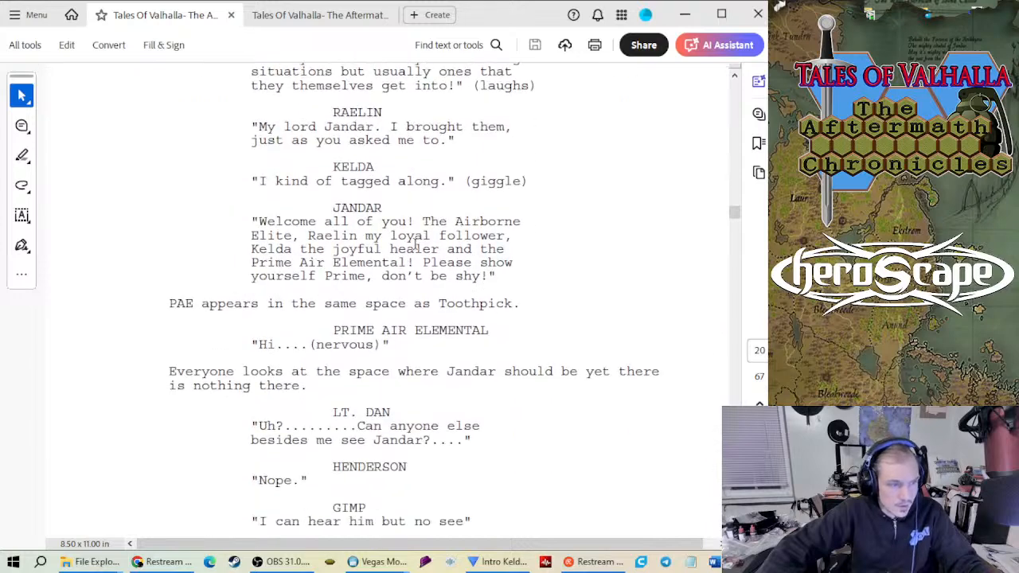
{"action": "scroll", "coordinate": [414, 243], "scroll_direction": "down", "scroll_amount": 6}
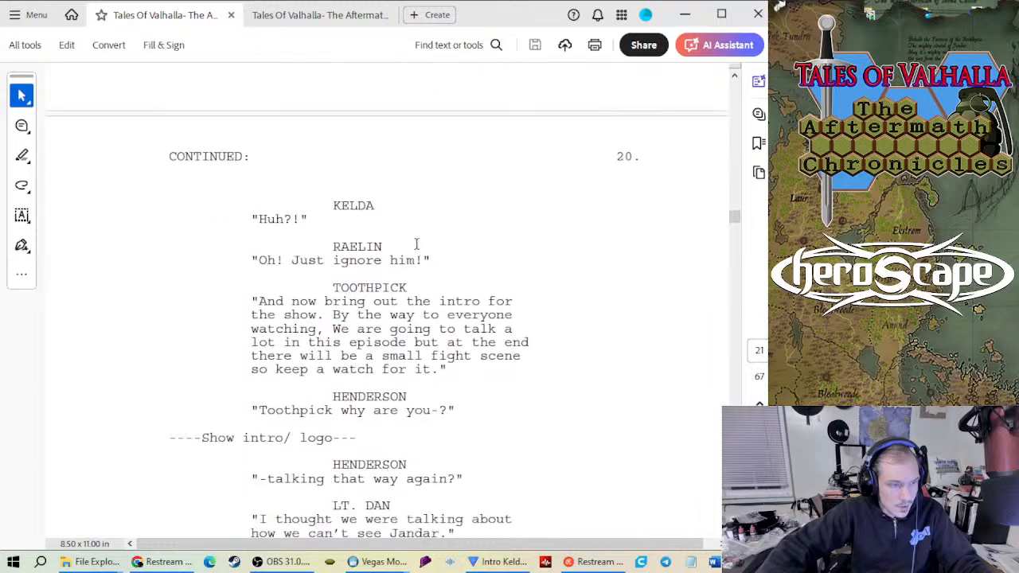
{"action": "scroll", "coordinate": [428, 239], "scroll_direction": "down", "scroll_amount": 3}
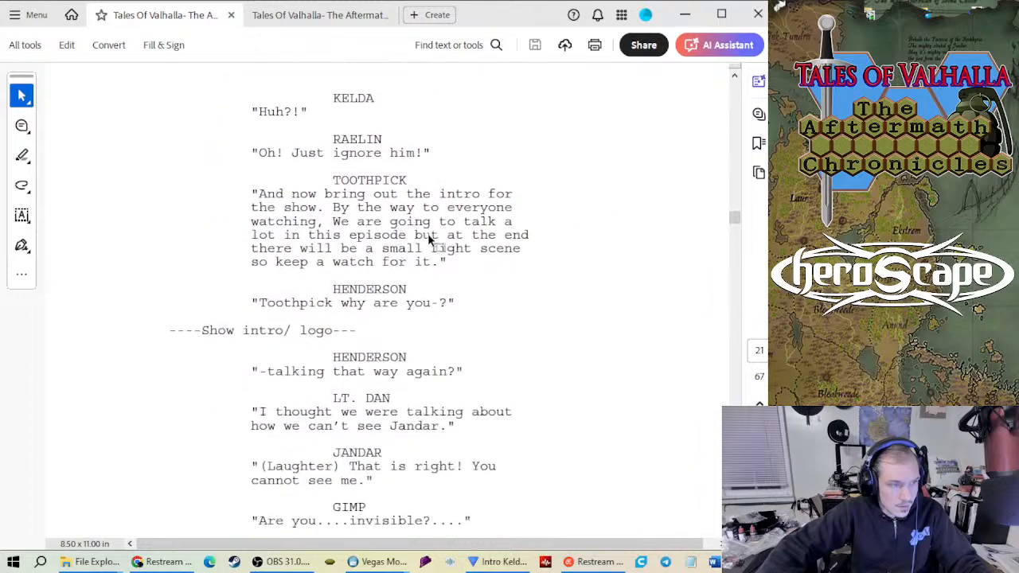
{"action": "scroll", "coordinate": [428, 235], "scroll_direction": "up", "scroll_amount": 2}
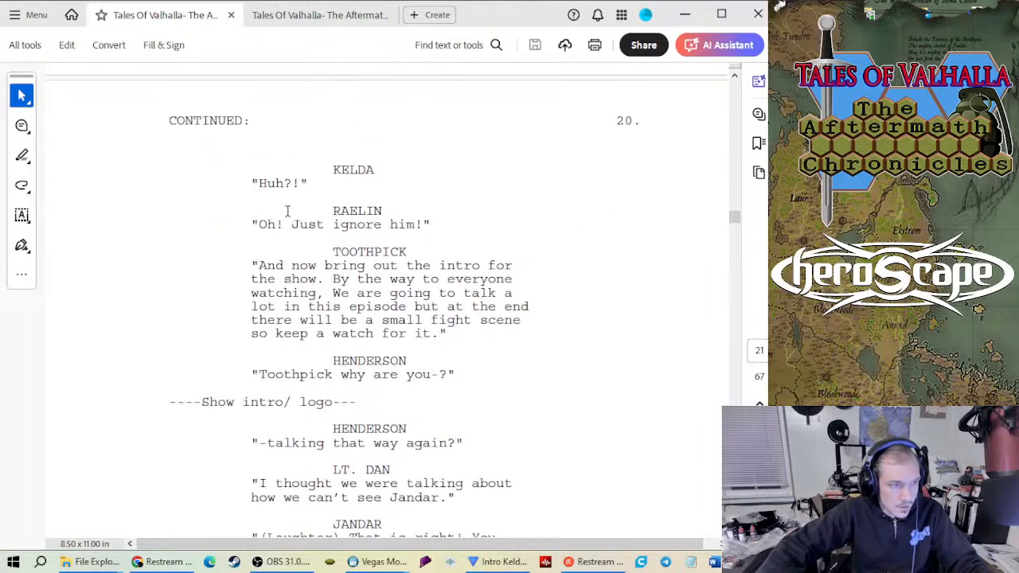
{"action": "scroll", "coordinate": [316, 207], "scroll_direction": "down", "scroll_amount": 3}
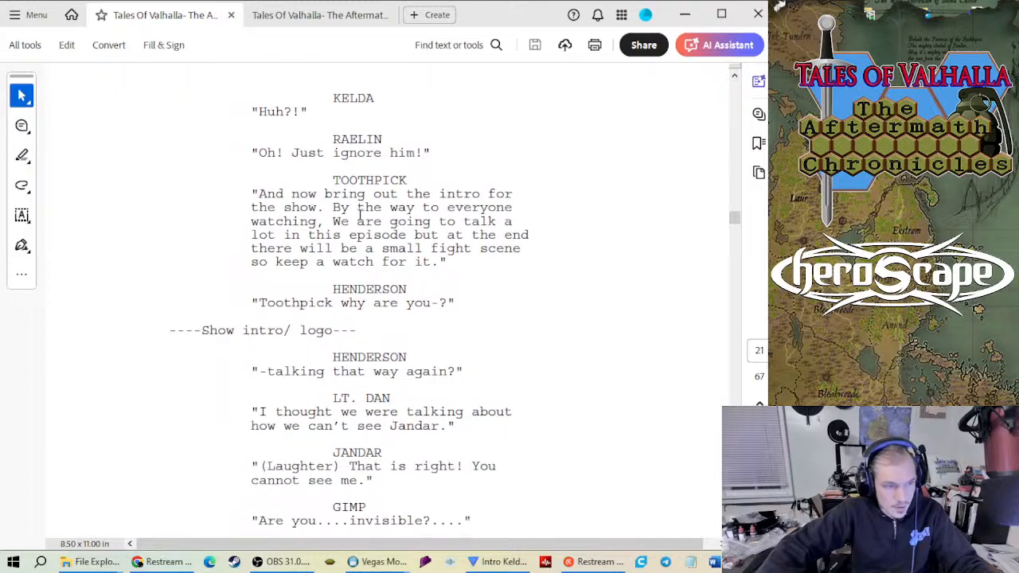
Skim Jandar's conversation in Episode 4 about his lost power, the Valkyrie Generals and the Prime Elementals for Kelda's lines
{"action": "scroll", "coordinate": [368, 216], "scroll_direction": "down", "scroll_amount": 1}
{"action": "scroll", "coordinate": [369, 217], "scroll_direction": "down", "scroll_amount": 9}
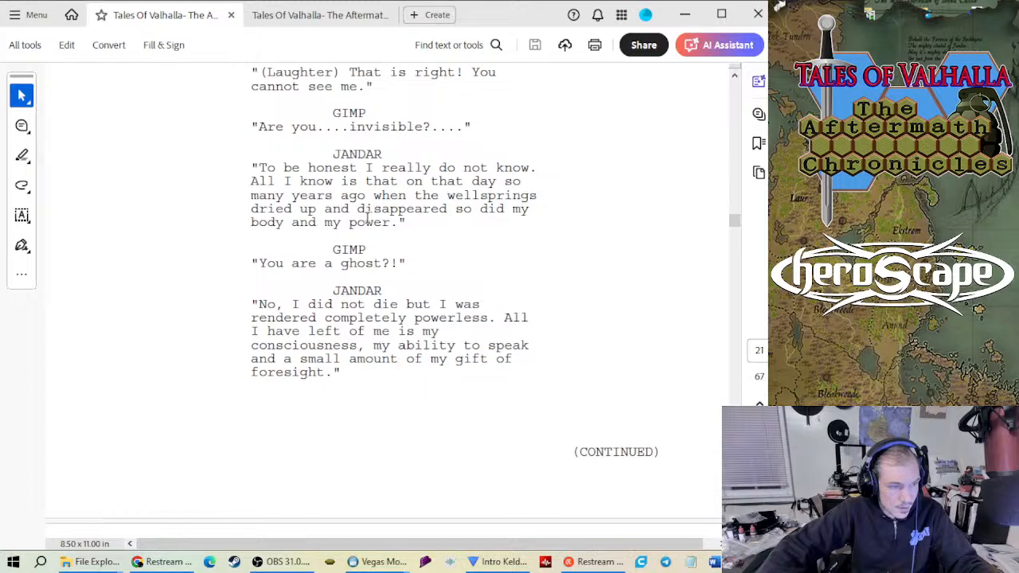
{"action": "scroll", "coordinate": [368, 217], "scroll_direction": "down", "scroll_amount": 11}
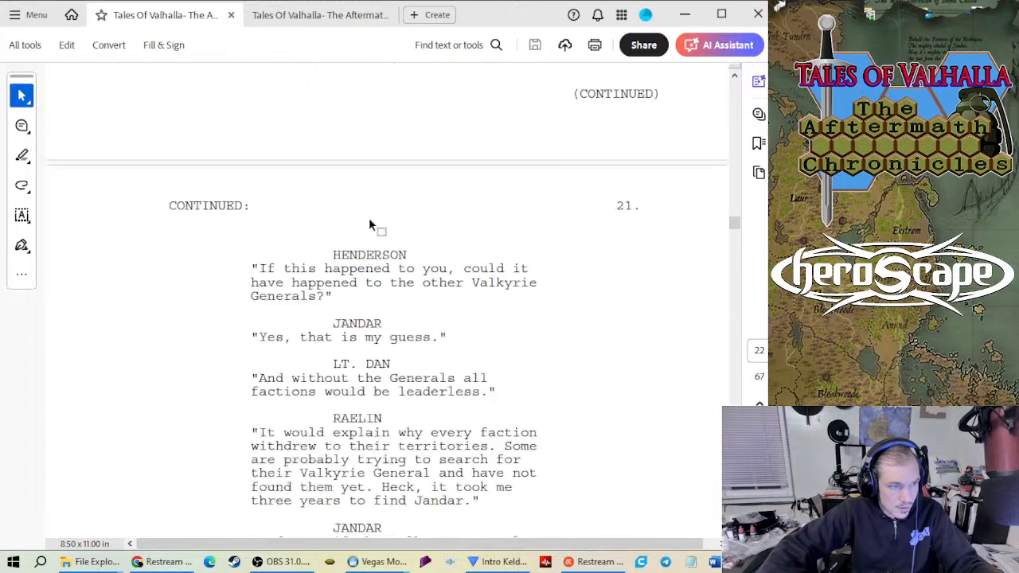
{"action": "scroll", "coordinate": [373, 219], "scroll_direction": "down", "scroll_amount": 16}
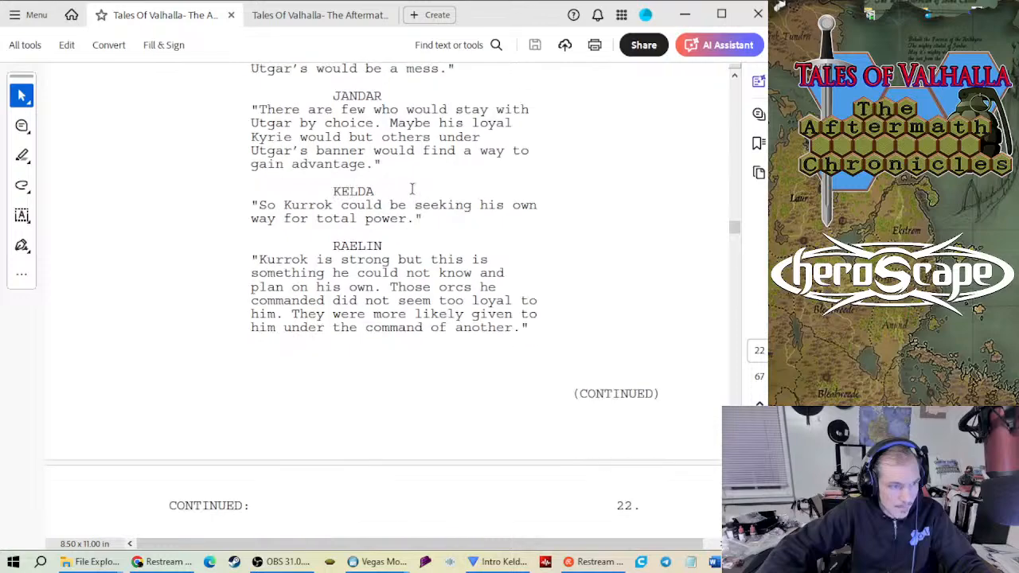
{"action": "scroll", "coordinate": [411, 193], "scroll_direction": "down", "scroll_amount": 12}
{"action": "scroll", "coordinate": [412, 194], "scroll_direction": "down", "scroll_amount": 16}
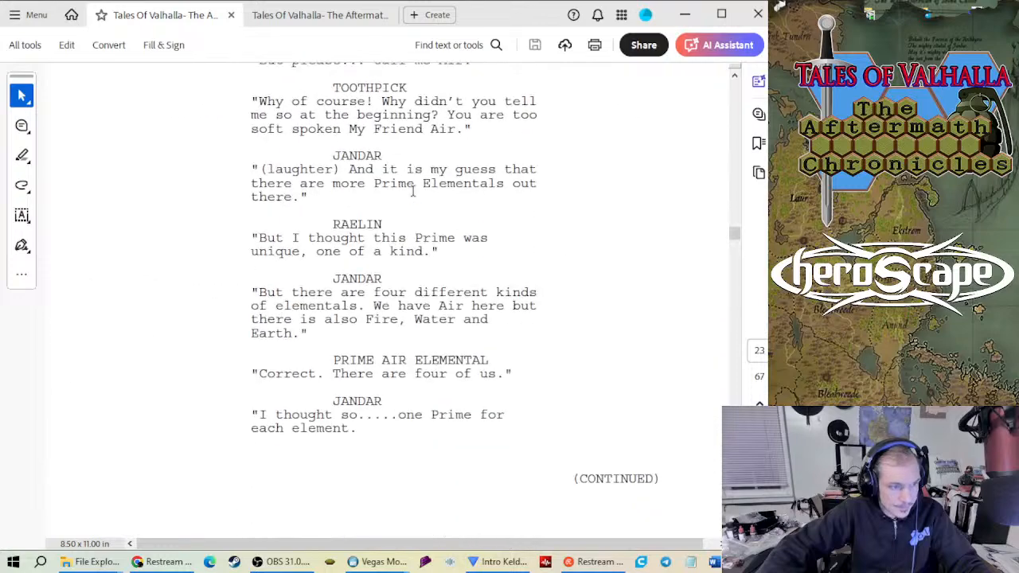
{"action": "scroll", "coordinate": [412, 190], "scroll_direction": "up", "scroll_amount": 4}
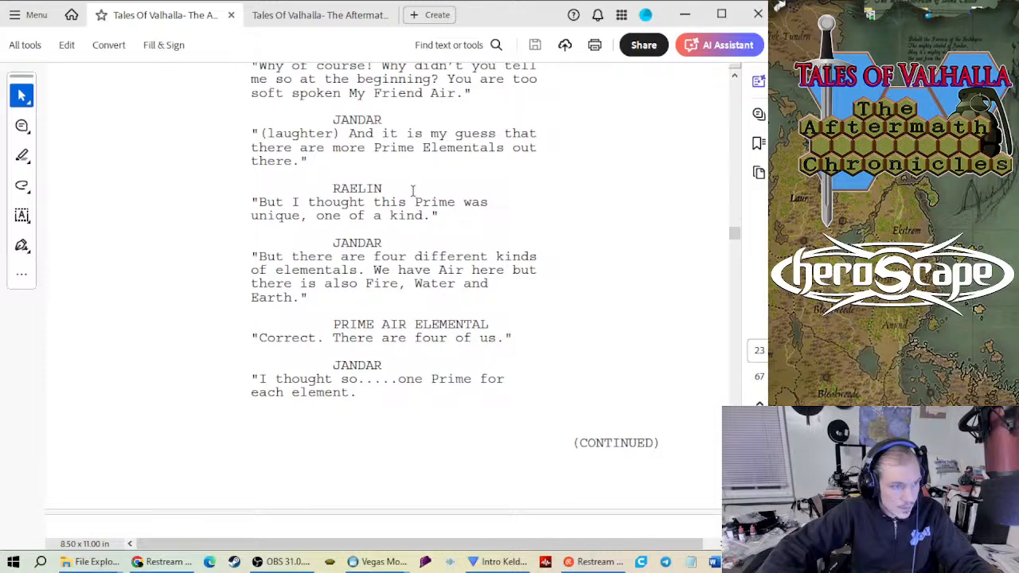
{"action": "scroll", "coordinate": [412, 190], "scroll_direction": "down", "scroll_amount": 13}
{"action": "scroll", "coordinate": [412, 189], "scroll_direction": "down", "scroll_amount": 20}
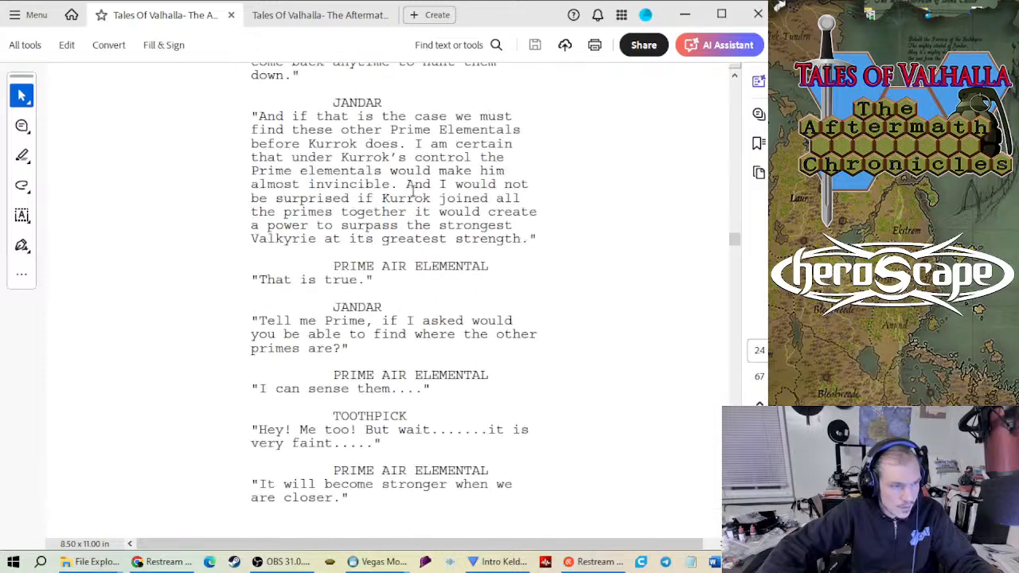
{"action": "scroll", "coordinate": [408, 195], "scroll_direction": "down", "scroll_amount": 20}
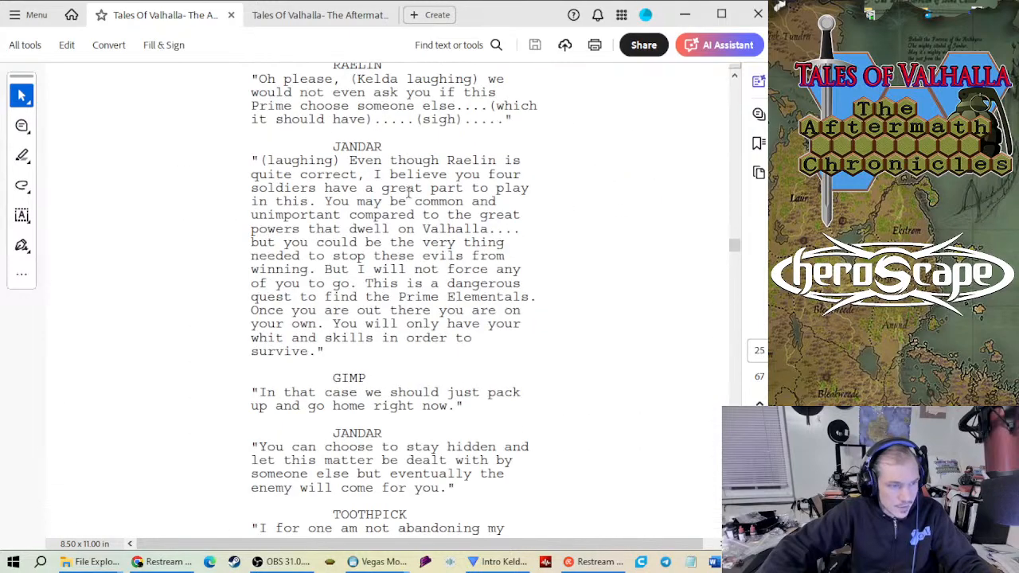
Look through the quest briefing that puts Kelda in command and the following cave scene with Raelin, Tul-Bak-Ra and Jandar
{"action": "scroll", "coordinate": [407, 192], "scroll_direction": "down", "scroll_amount": 20}
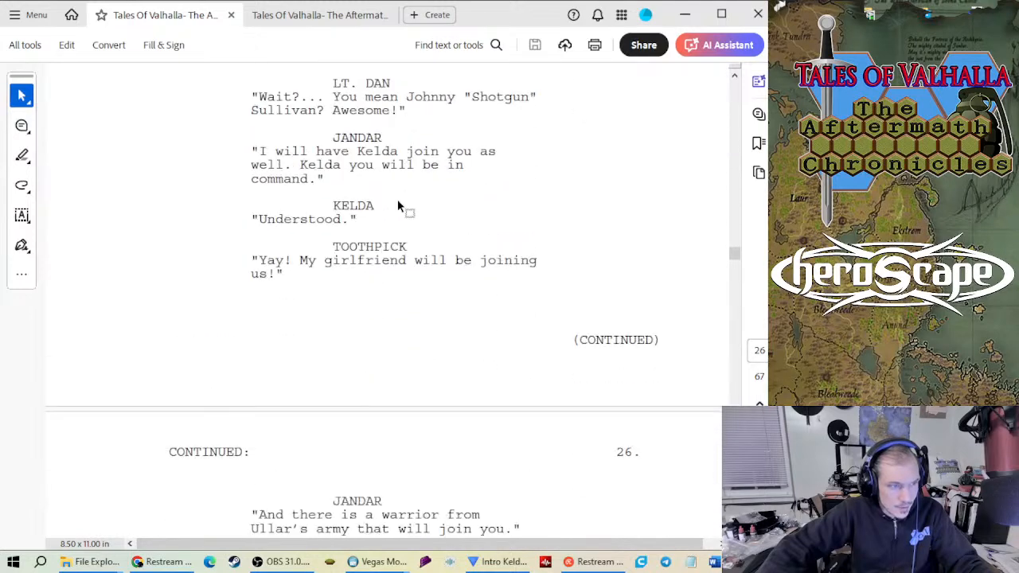
{"action": "scroll", "coordinate": [358, 227], "scroll_direction": "down", "scroll_amount": 2}
{"action": "scroll", "coordinate": [388, 228], "scroll_direction": "down", "scroll_amount": 5}
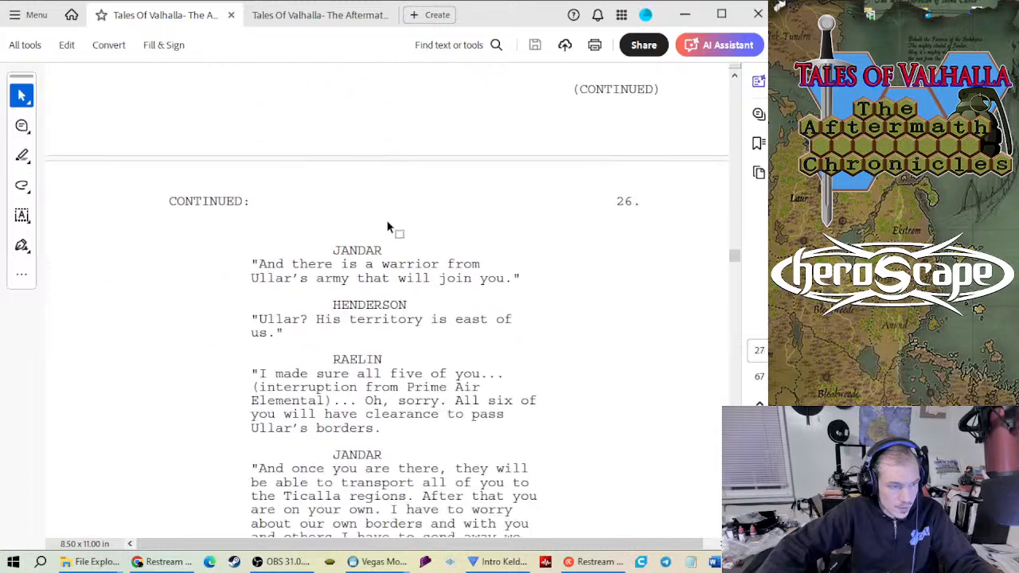
{"action": "scroll", "coordinate": [390, 222], "scroll_direction": "down", "scroll_amount": 5}
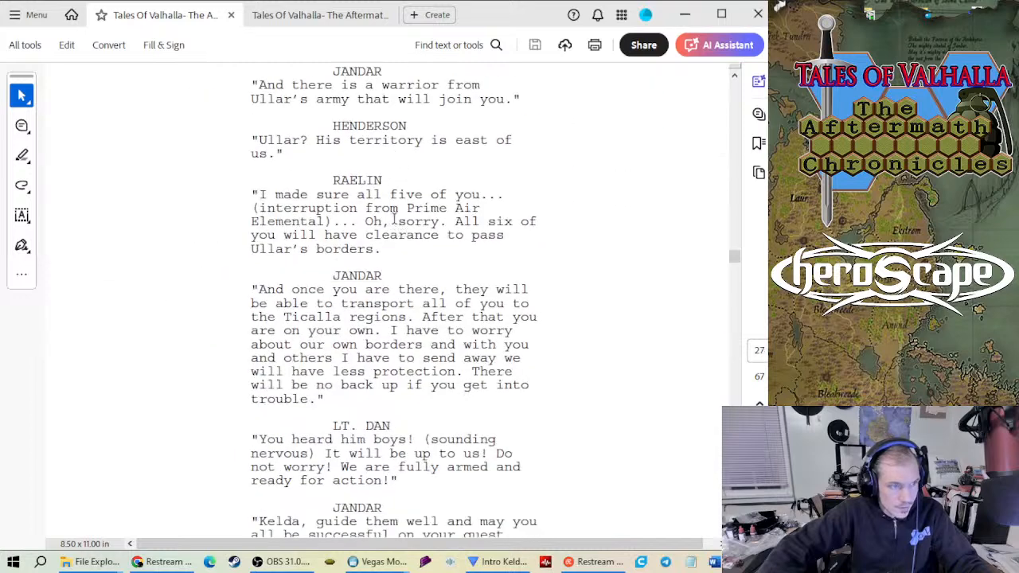
{"action": "scroll", "coordinate": [393, 219], "scroll_direction": "down", "scroll_amount": 10}
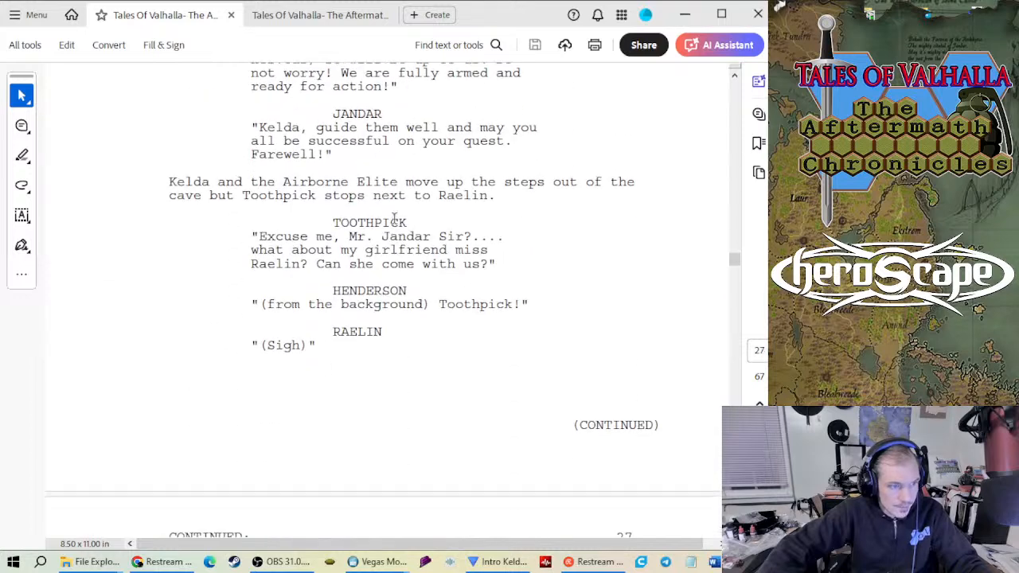
{"action": "scroll", "coordinate": [393, 217], "scroll_direction": "down", "scroll_amount": 17}
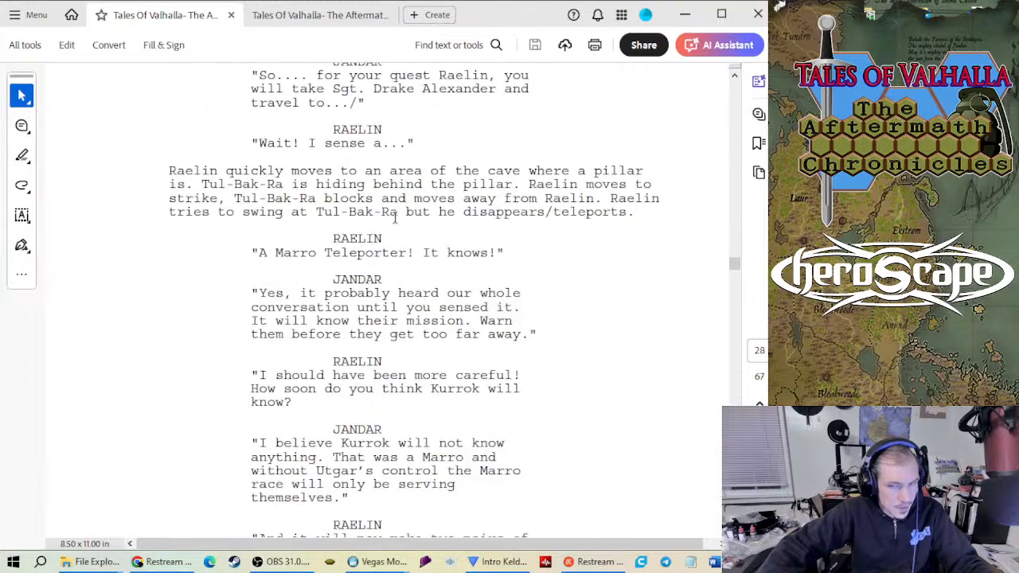
{"action": "scroll", "coordinate": [395, 218], "scroll_direction": "down", "scroll_amount": 6}
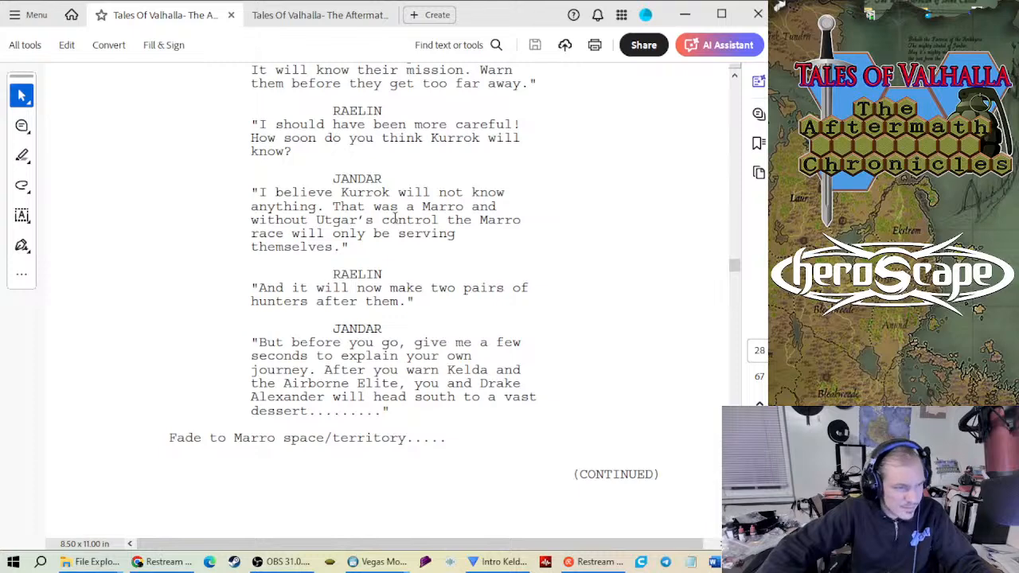
Skim from the end of Episode 4 through the Marro scene opening Episode 5: The Quest Begins, up to the show logo cue
{"action": "scroll", "coordinate": [395, 218], "scroll_direction": "down", "scroll_amount": 11}
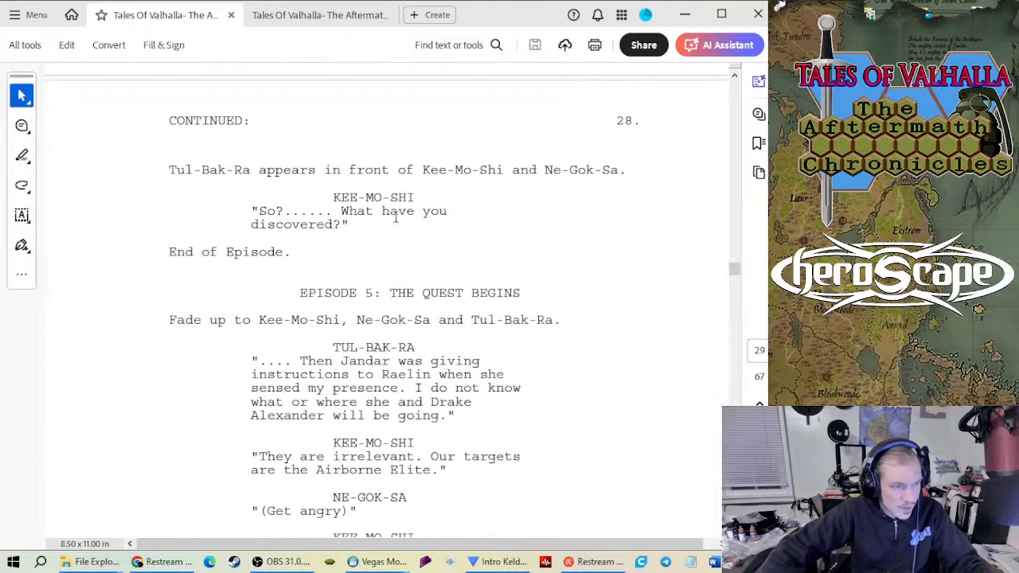
{"action": "scroll", "coordinate": [395, 217], "scroll_direction": "down", "scroll_amount": 4}
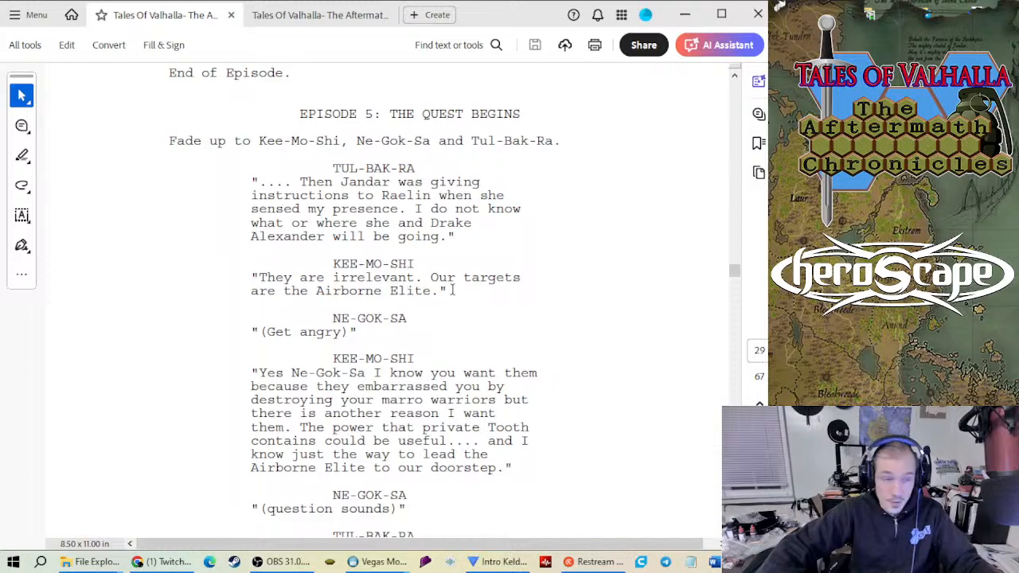
{"action": "scroll", "coordinate": [486, 296], "scroll_direction": "down", "scroll_amount": 2}
{"action": "scroll", "coordinate": [486, 296], "scroll_direction": "down", "scroll_amount": 5}
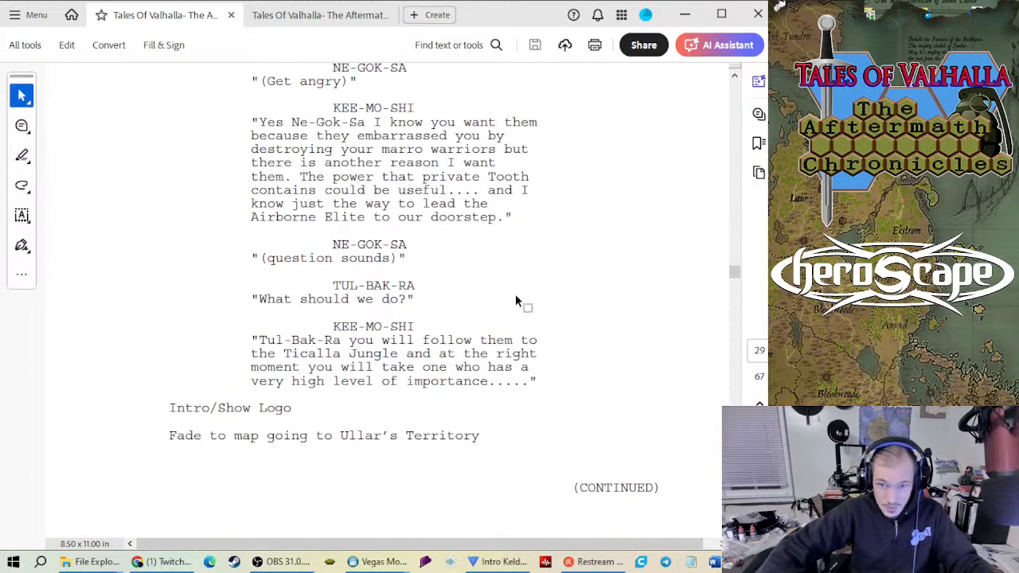
{"action": "scroll", "coordinate": [506, 292], "scroll_direction": "down", "scroll_amount": 3}
Look through the Episode 5 scenes where Morsbane welcomes Kelda and the Airborne Elite and leads them to the glyph courtyard
{"action": "scroll", "coordinate": [508, 292], "scroll_direction": "down", "scroll_amount": 11}
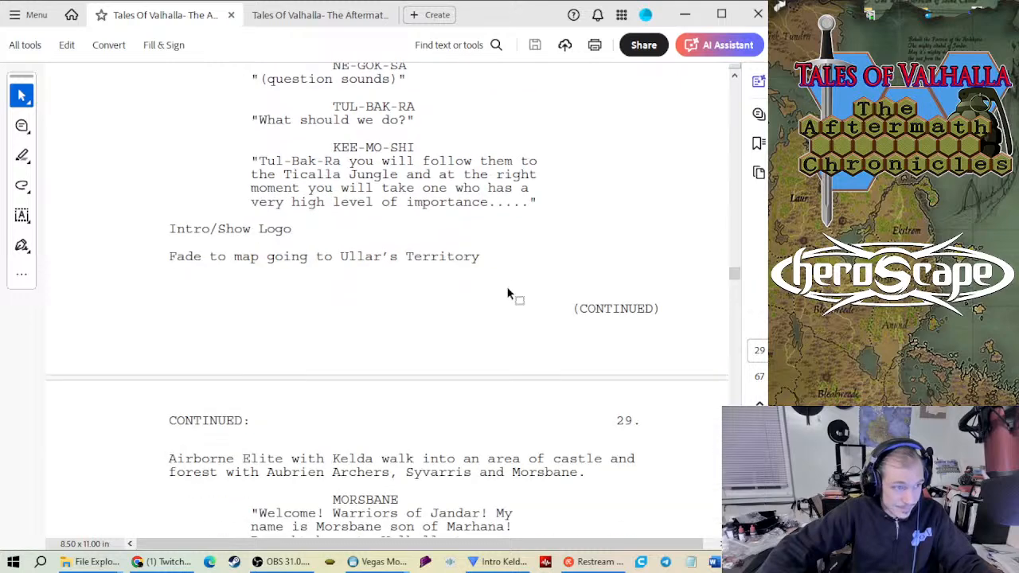
{"action": "scroll", "coordinate": [508, 293], "scroll_direction": "down", "scroll_amount": 13}
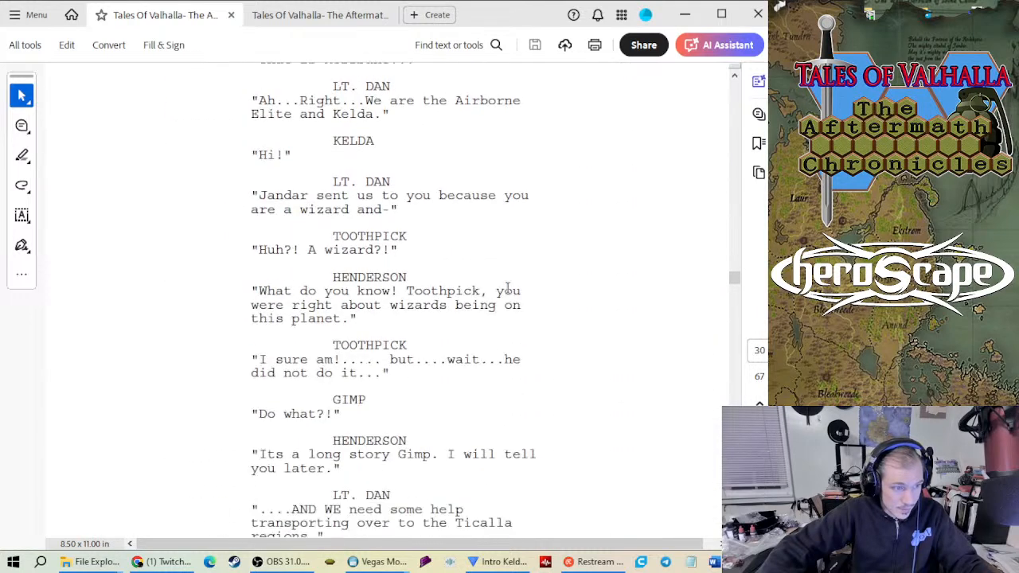
{"action": "scroll", "coordinate": [507, 293], "scroll_direction": "down", "scroll_amount": 12}
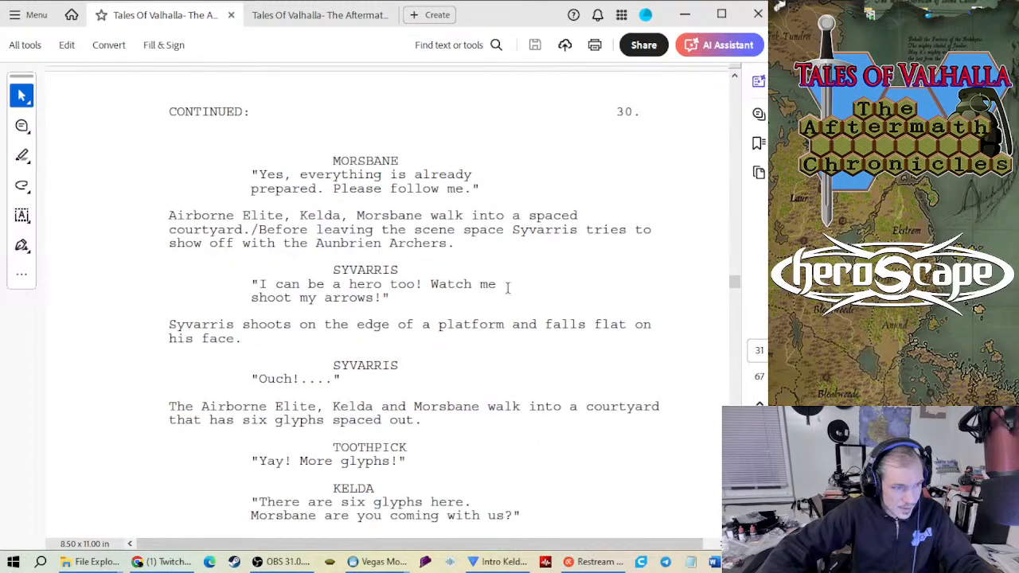
{"action": "scroll", "coordinate": [507, 288], "scroll_direction": "down", "scroll_amount": 17}
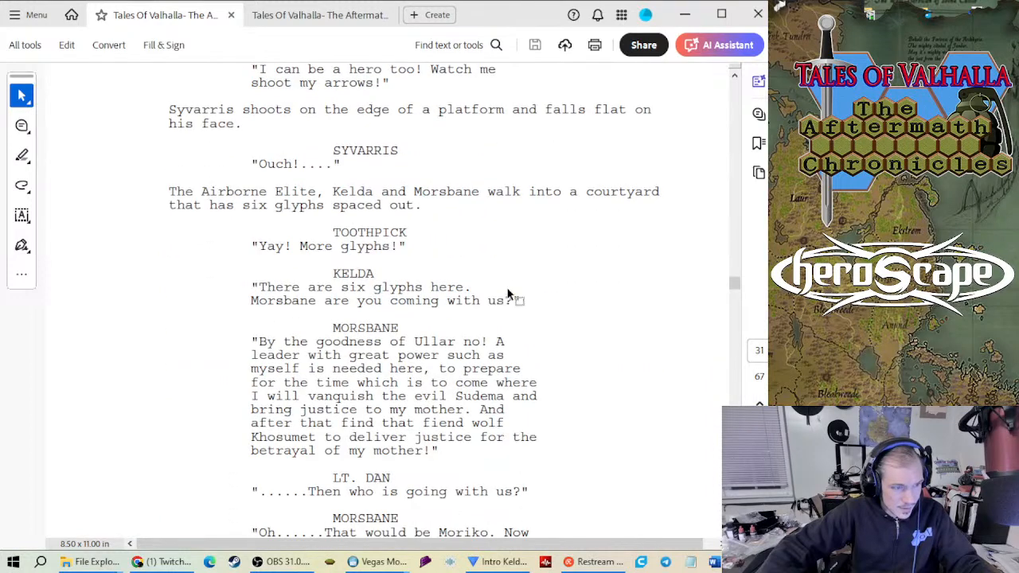
{"action": "scroll", "coordinate": [508, 288], "scroll_direction": "down", "scroll_amount": 12}
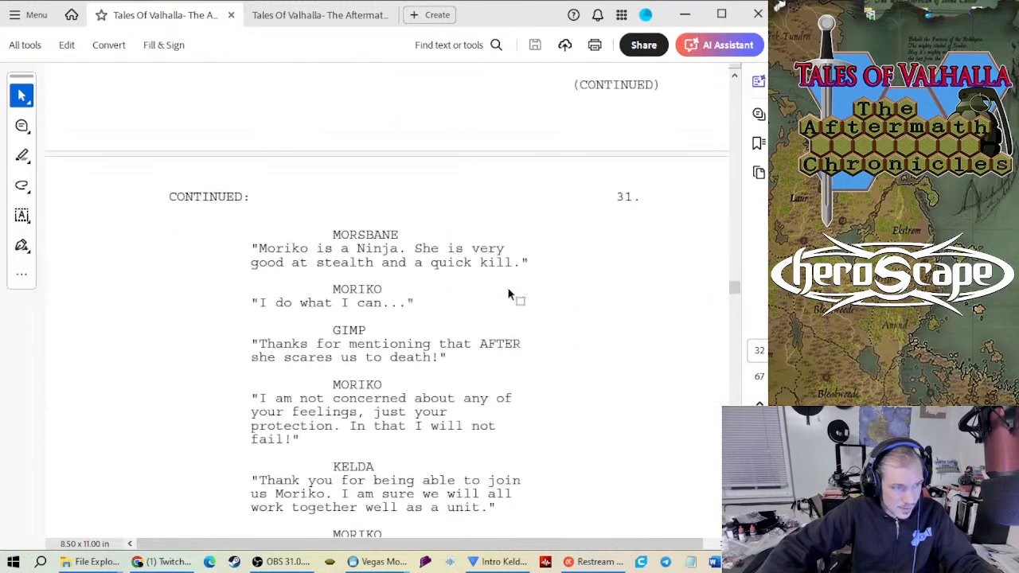
Read Kelda's exchange with Moriko, and skim the Estivara and Kurrok scenes to the end of Episode 5
{"action": "scroll", "coordinate": [508, 288], "scroll_direction": "down", "scroll_amount": 4}
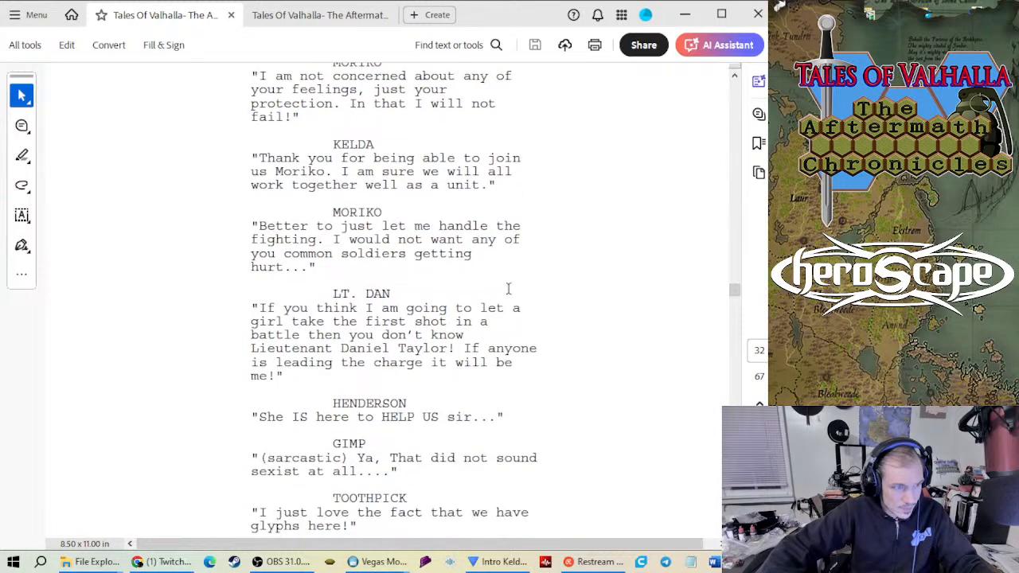
{"action": "scroll", "coordinate": [418, 182], "scroll_direction": "down", "scroll_amount": 1}
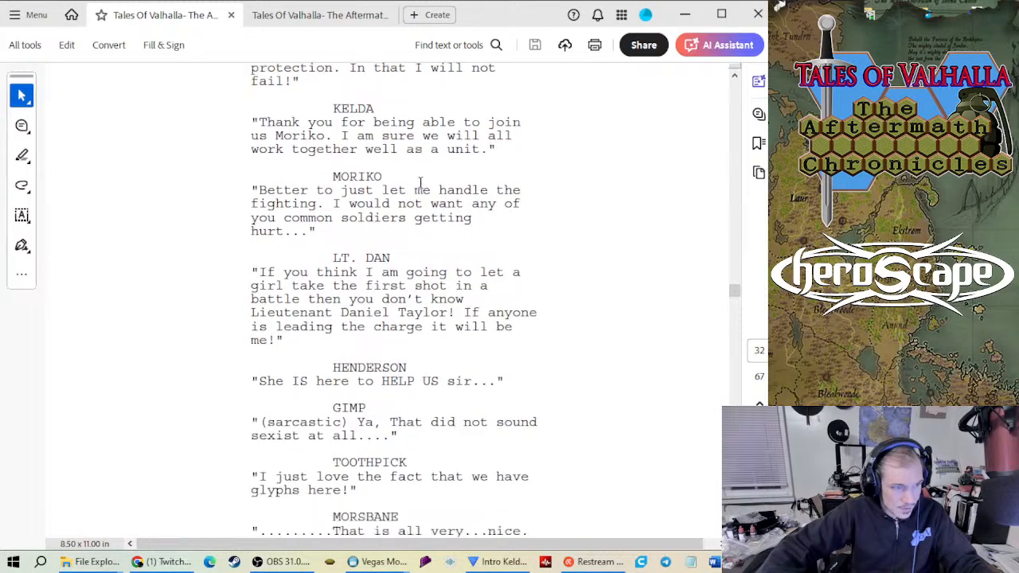
{"action": "scroll", "coordinate": [420, 182], "scroll_direction": "down", "scroll_amount": 15}
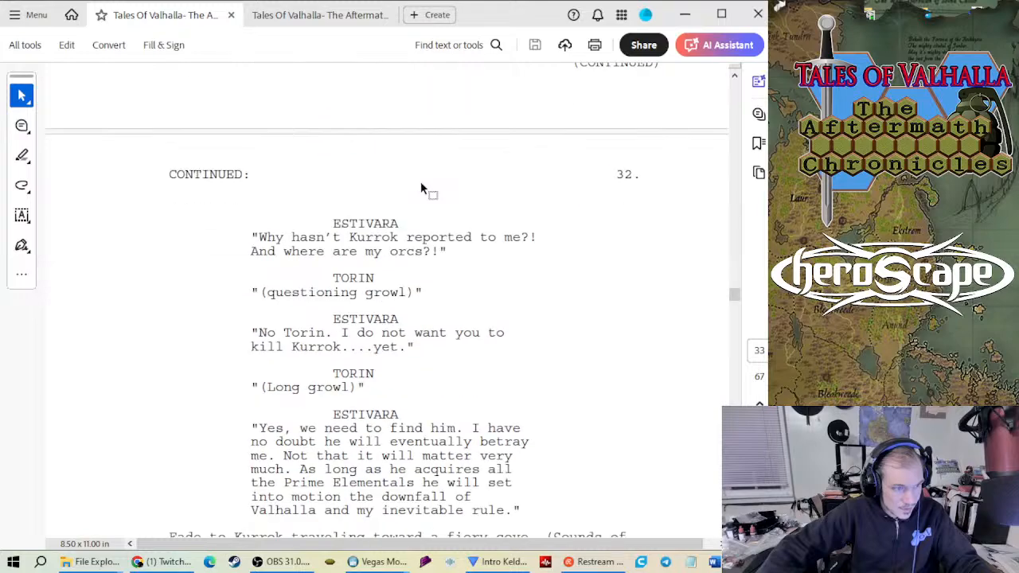
{"action": "scroll", "coordinate": [421, 186], "scroll_direction": "down", "scroll_amount": 20}
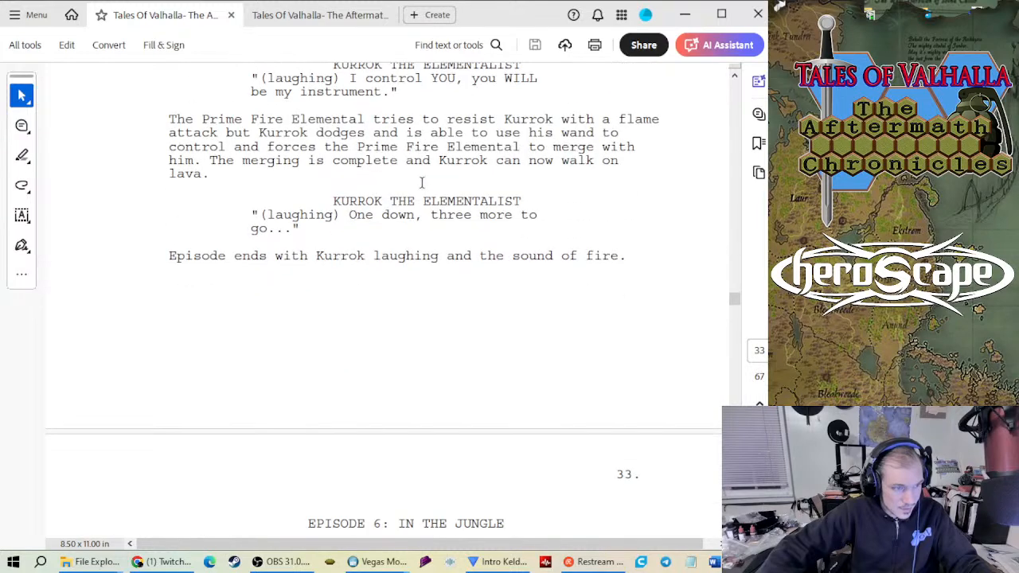
Look through the opening of Episode 6: In the Jungle, where the group meets Johnny Sullivan, for Kelda's lines
{"action": "scroll", "coordinate": [422, 183], "scroll_direction": "down", "scroll_amount": 20}
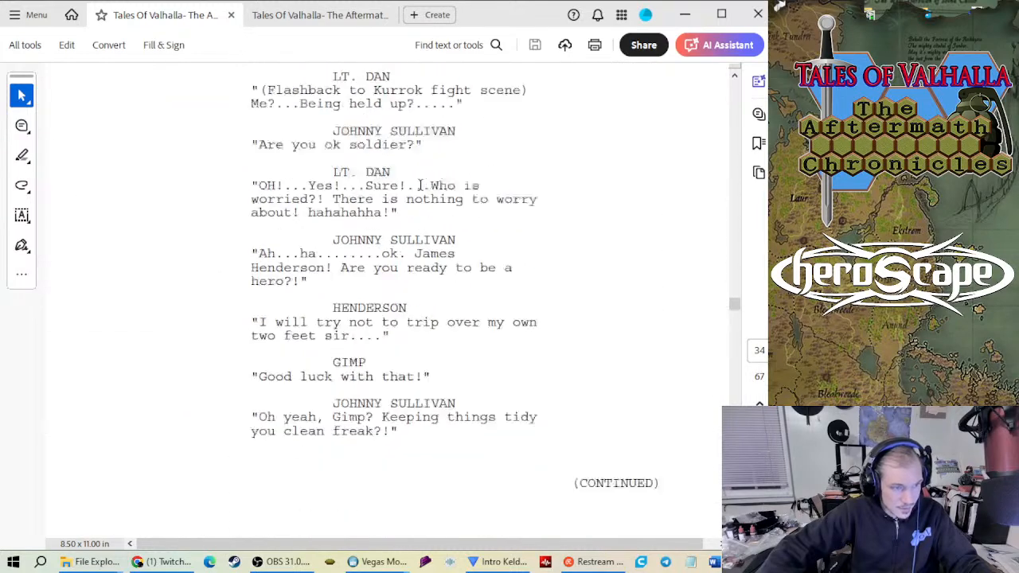
{"action": "scroll", "coordinate": [419, 185], "scroll_direction": "down", "scroll_amount": 15}
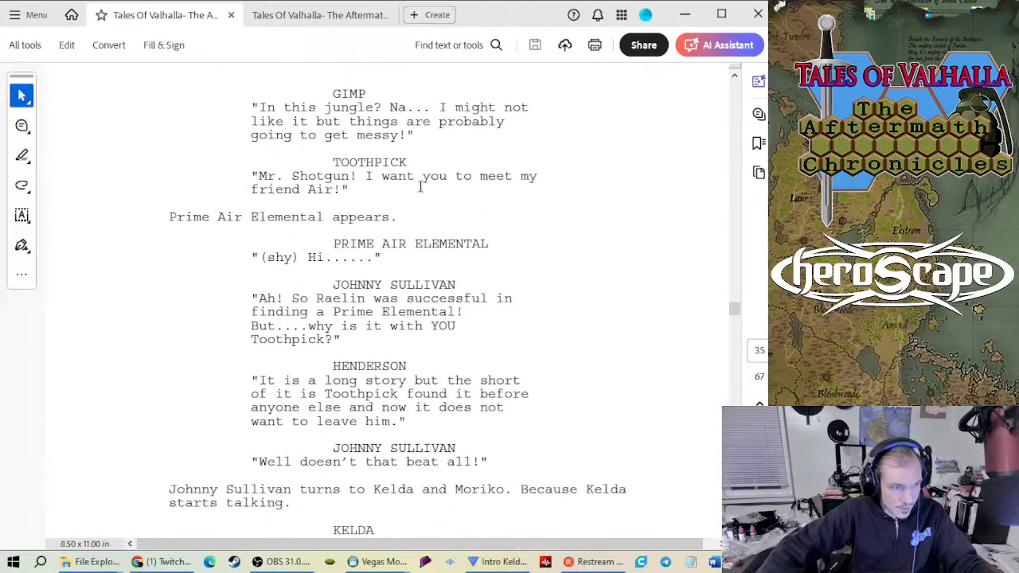
{"action": "scroll", "coordinate": [419, 184], "scroll_direction": "down", "scroll_amount": 9}
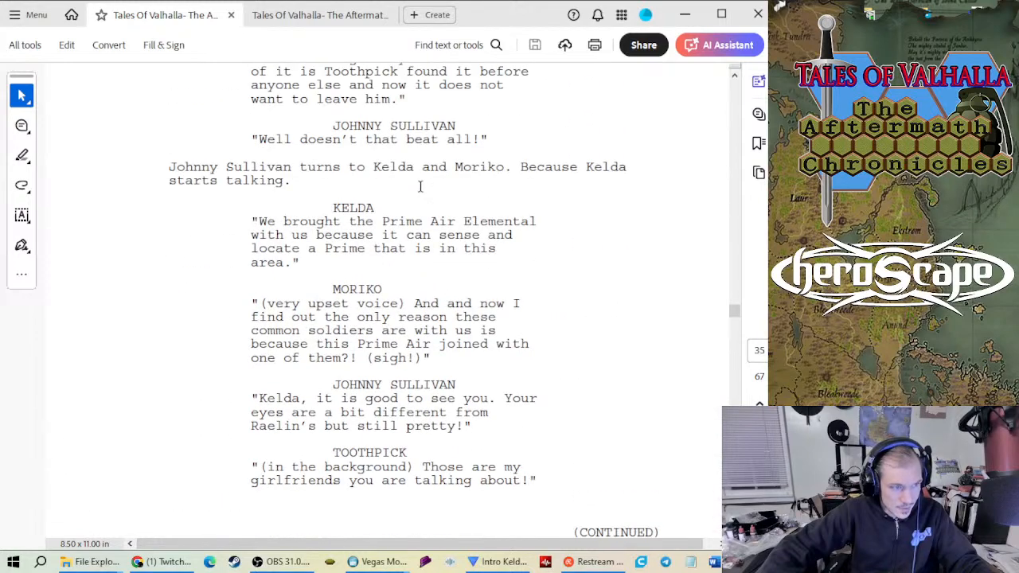
{"action": "scroll", "coordinate": [422, 185], "scroll_direction": "down", "scroll_amount": 16}
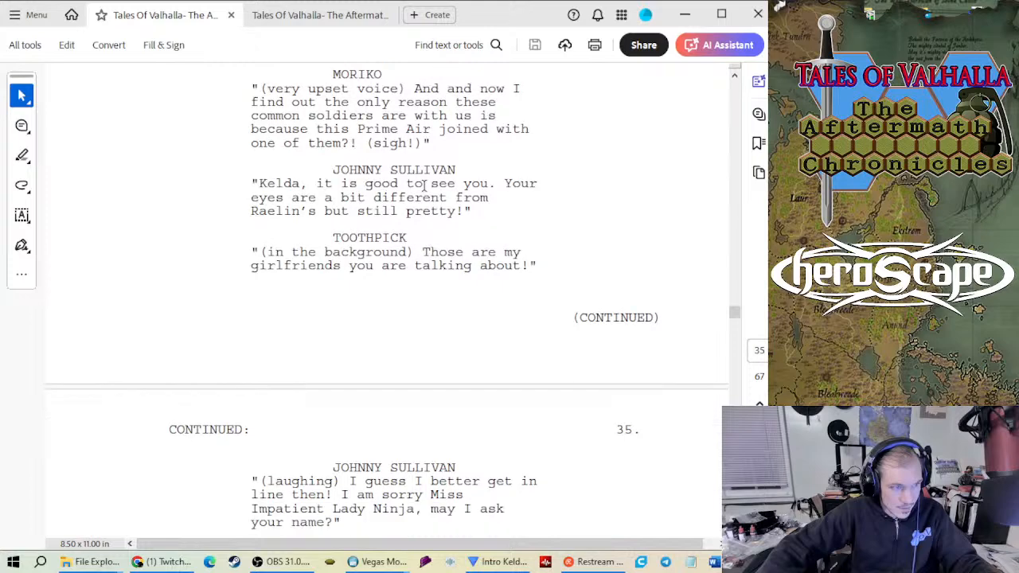
{"action": "scroll", "coordinate": [424, 186], "scroll_direction": "down", "scroll_amount": 14}
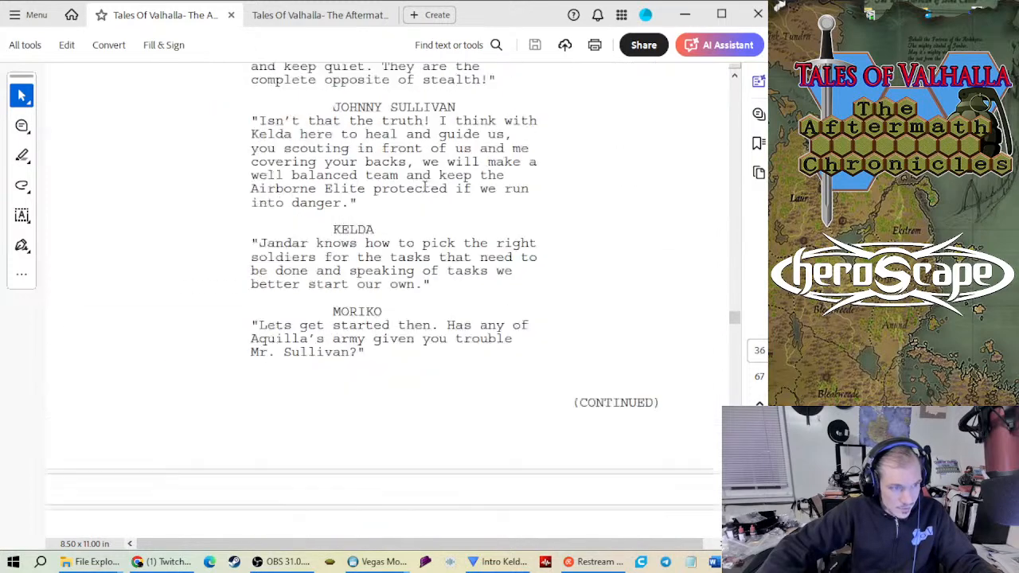
Read Kelda's jungle orders to Moriko, Toothpick and the others, up to her taking to the skies and leaving the scene
{"action": "scroll", "coordinate": [424, 186], "scroll_direction": "up", "scroll_amount": 3}
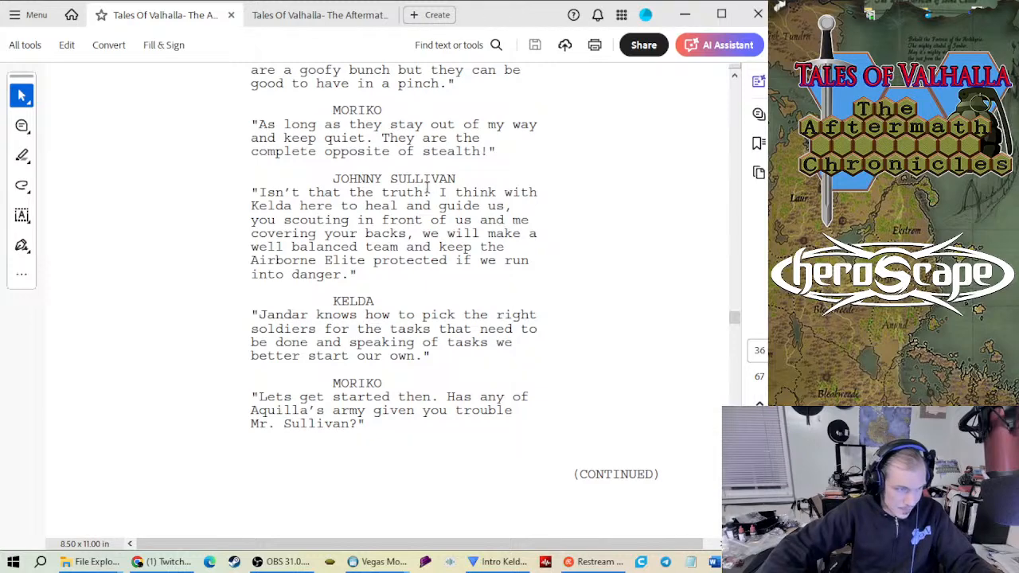
{"action": "scroll", "coordinate": [427, 188], "scroll_direction": "down", "scroll_amount": 8}
{"action": "scroll", "coordinate": [426, 187], "scroll_direction": "down", "scroll_amount": 13}
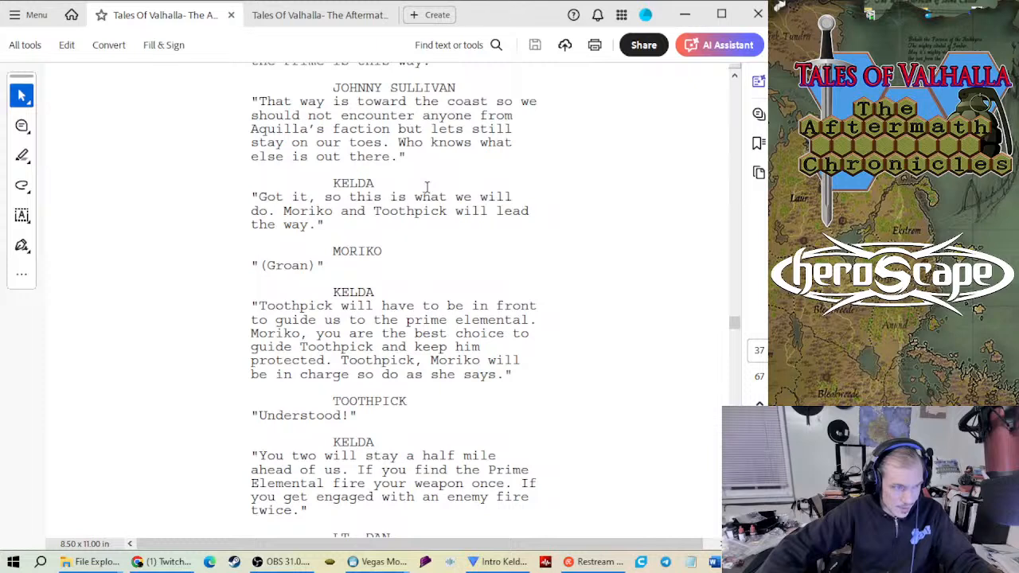
{"action": "scroll", "coordinate": [427, 188], "scroll_direction": "down", "scroll_amount": 5}
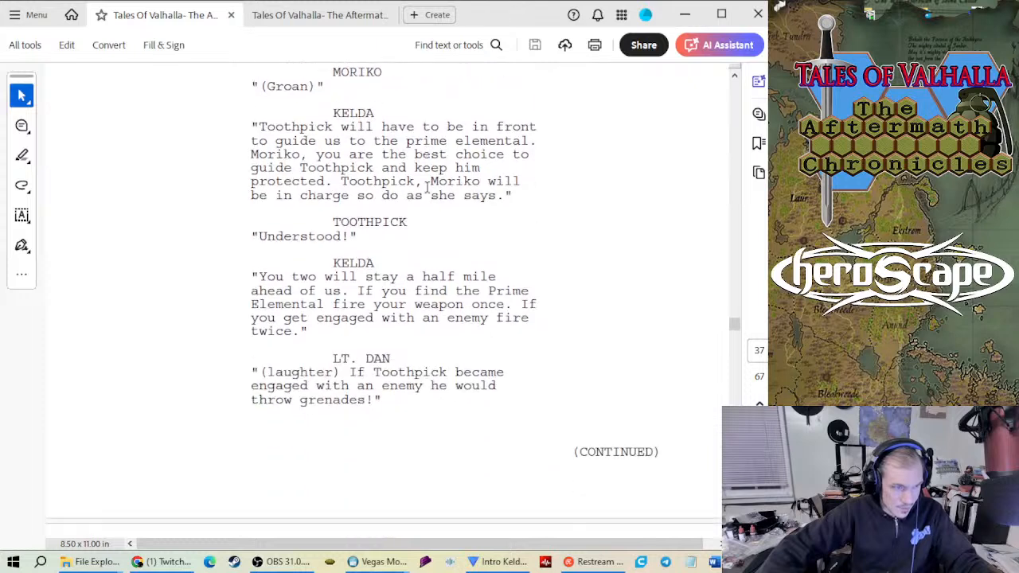
{"action": "scroll", "coordinate": [427, 188], "scroll_direction": "down", "scroll_amount": 10}
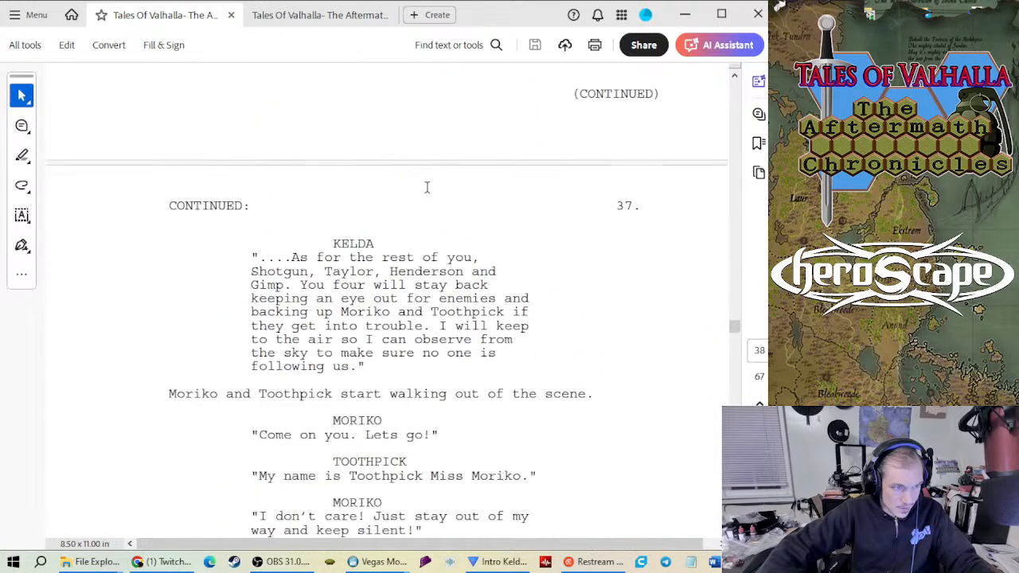
{"action": "scroll", "coordinate": [425, 193], "scroll_direction": "down", "scroll_amount": 6}
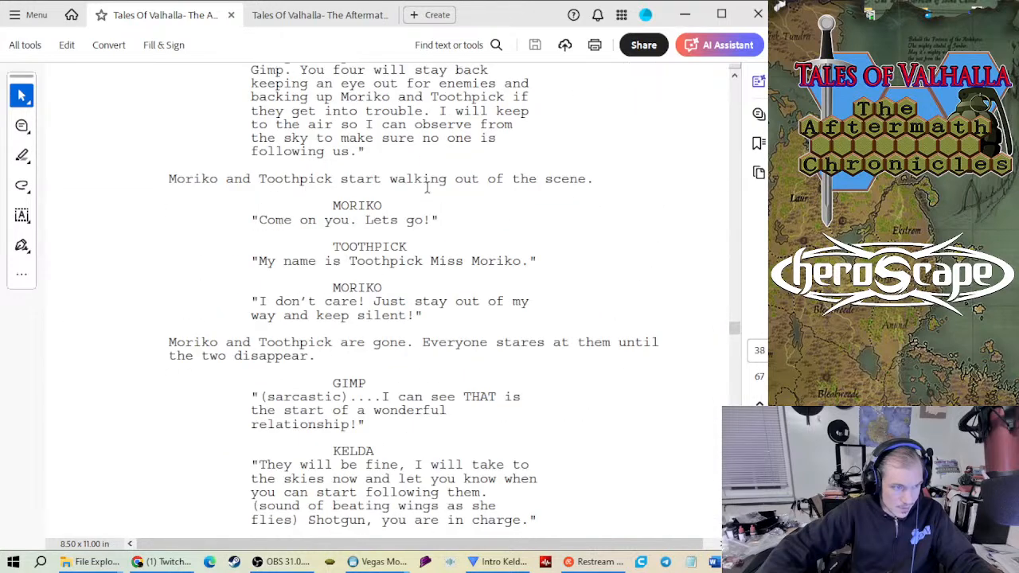
{"action": "scroll", "coordinate": [427, 188], "scroll_direction": "down", "scroll_amount": 9}
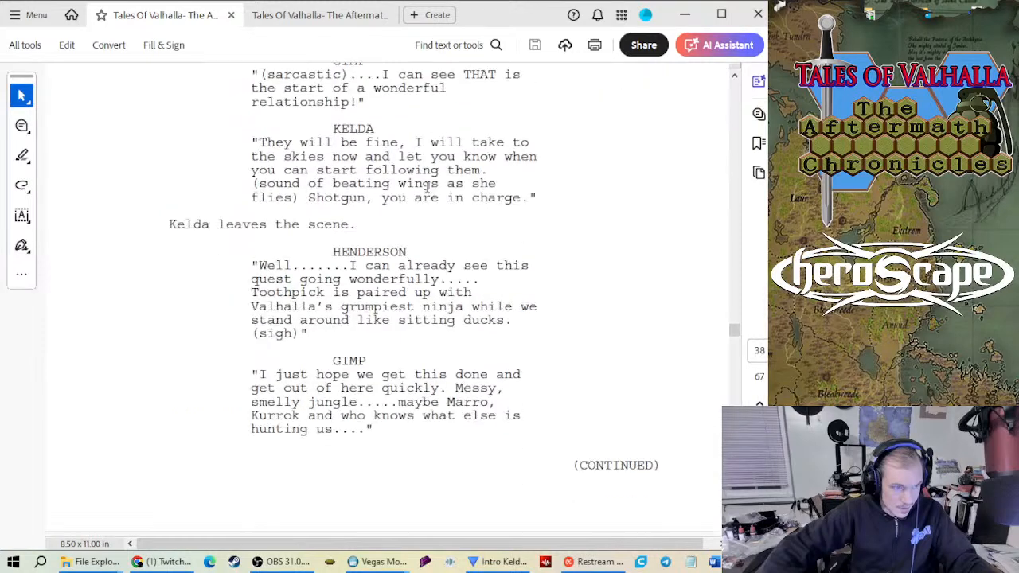
Recheck Kelda's departure lines and skim the following squad conversation about Lieutenant Dan, up to the Kurrok and Estivara meeting
{"action": "scroll", "coordinate": [426, 187], "scroll_direction": "up", "scroll_amount": 1}
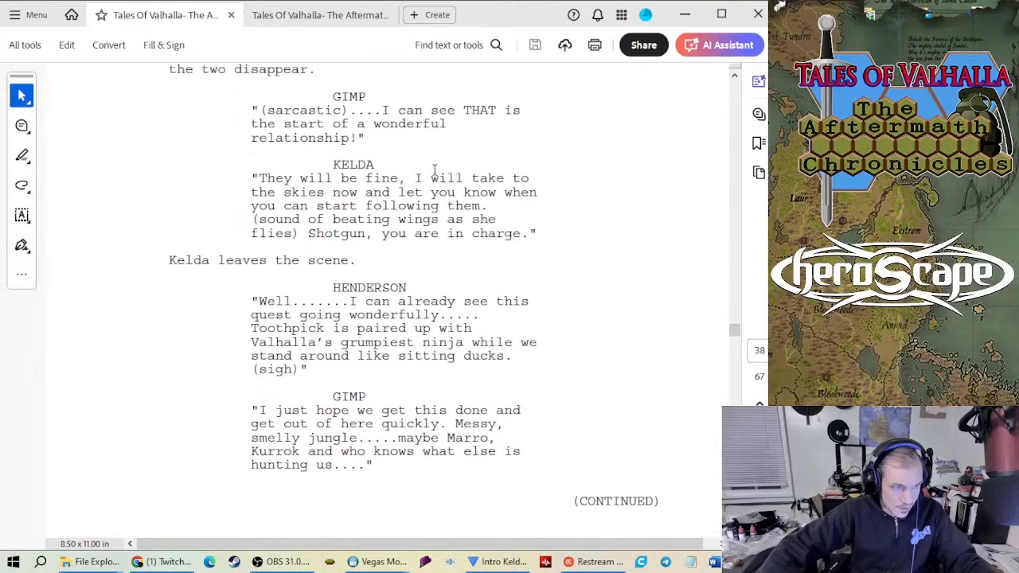
{"action": "scroll", "coordinate": [435, 170], "scroll_direction": "down", "scroll_amount": 2}
{"action": "scroll", "coordinate": [435, 170], "scroll_direction": "down", "scroll_amount": 13}
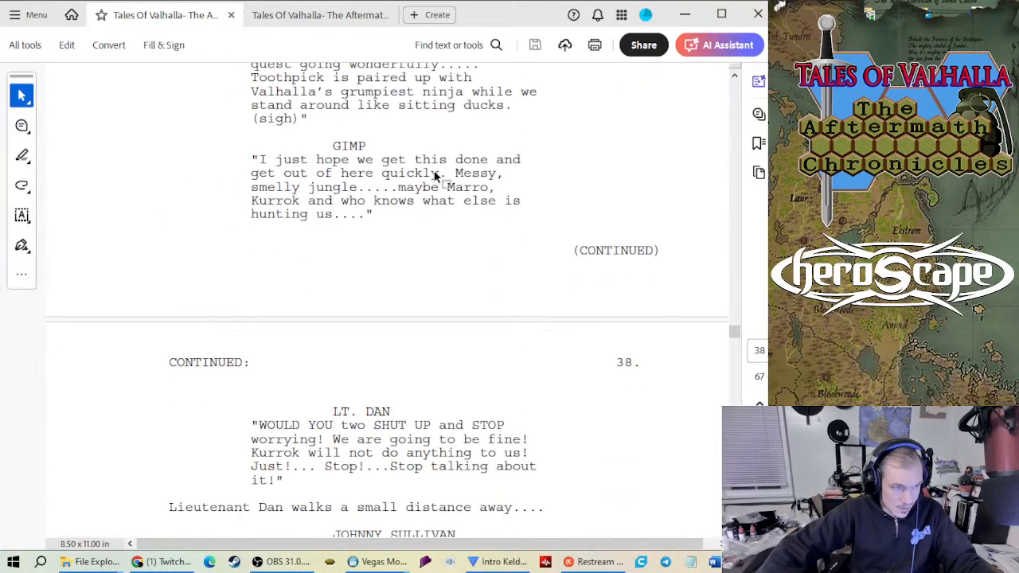
{"action": "scroll", "coordinate": [434, 171], "scroll_direction": "down", "scroll_amount": 15}
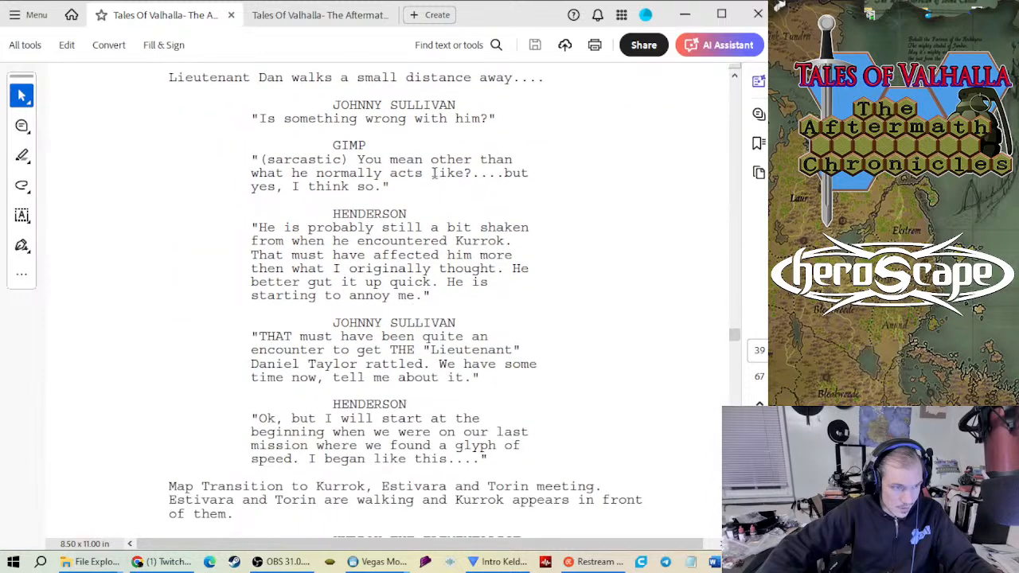
Switch from the script to Vegas Movie Studio and close the ToV Ep9 S3 audio (1) project, saving its changes
{"action": "left_click", "coordinate": [686, 15]}
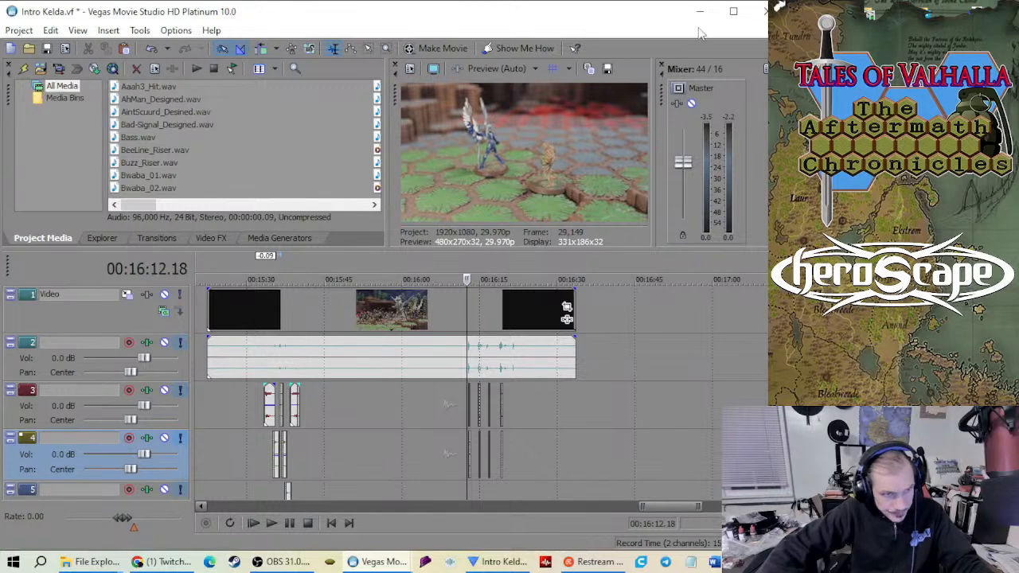
{"action": "scroll", "coordinate": [466, 340], "scroll_direction": "down", "scroll_amount": 4}
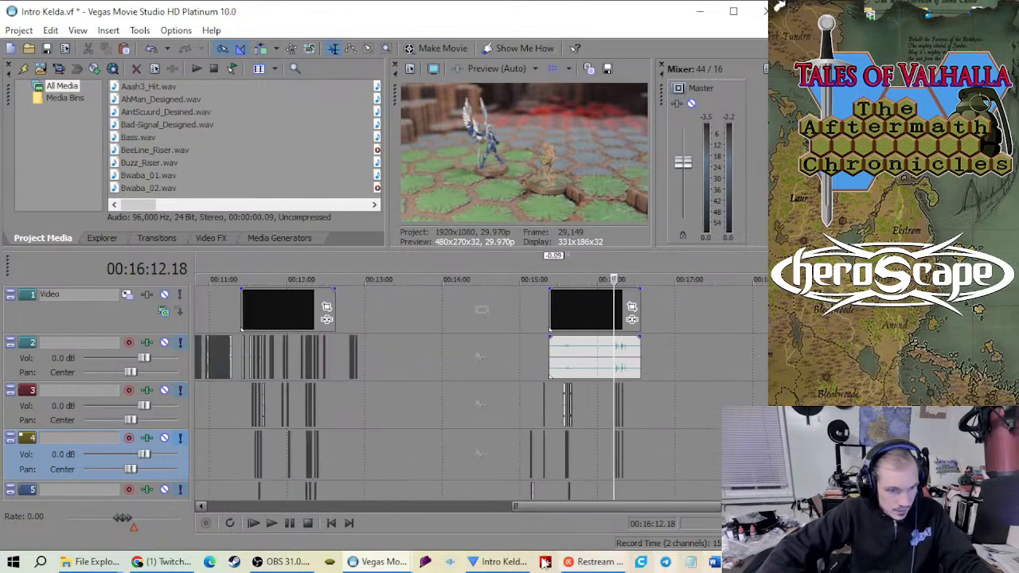
{"action": "mouse_move", "coordinate": [396, 561]}
{"action": "left_click", "coordinate": [443, 497]}
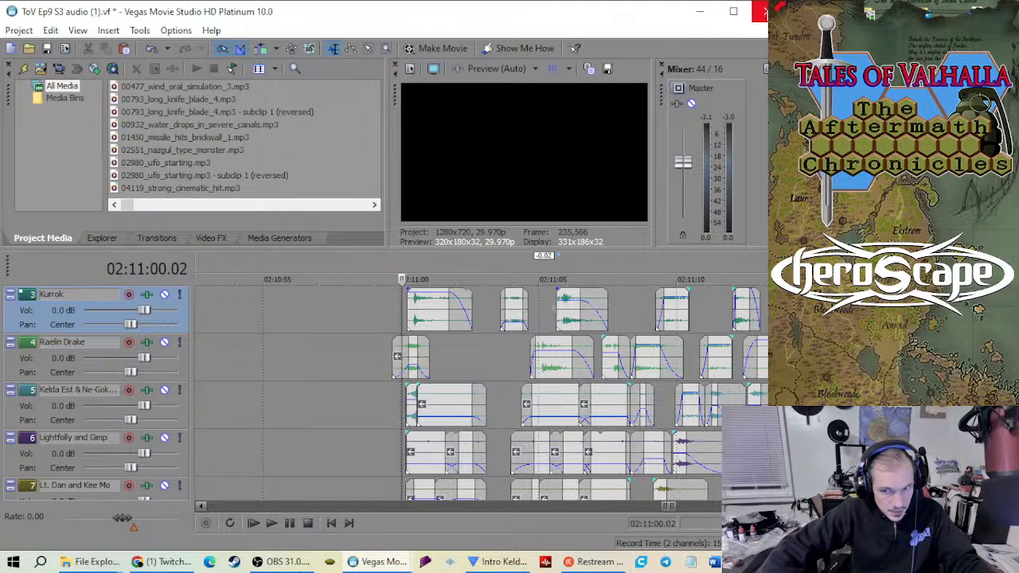
{"action": "left_click", "coordinate": [765, 10]}
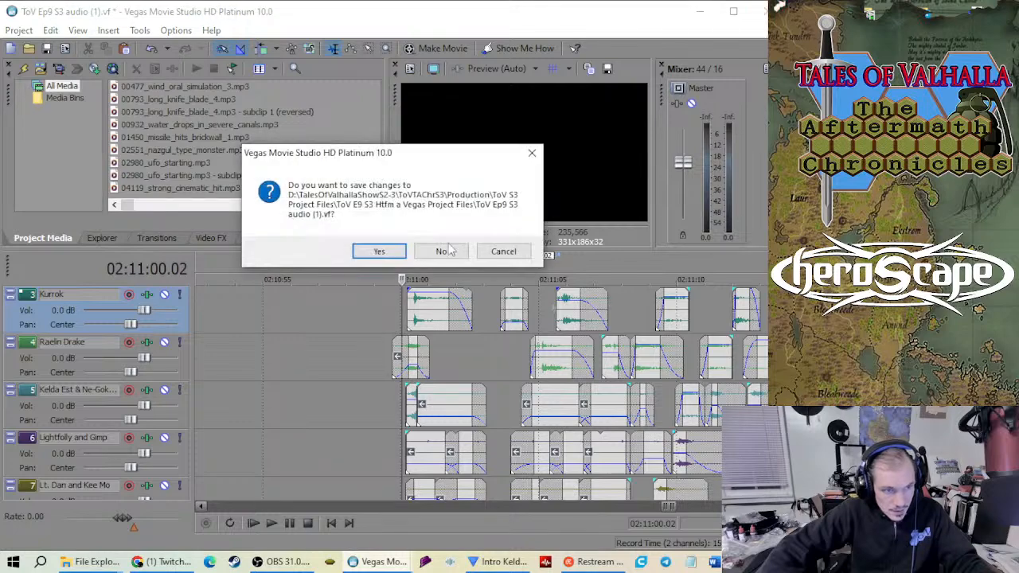
{"action": "left_click", "coordinate": [374, 251]}
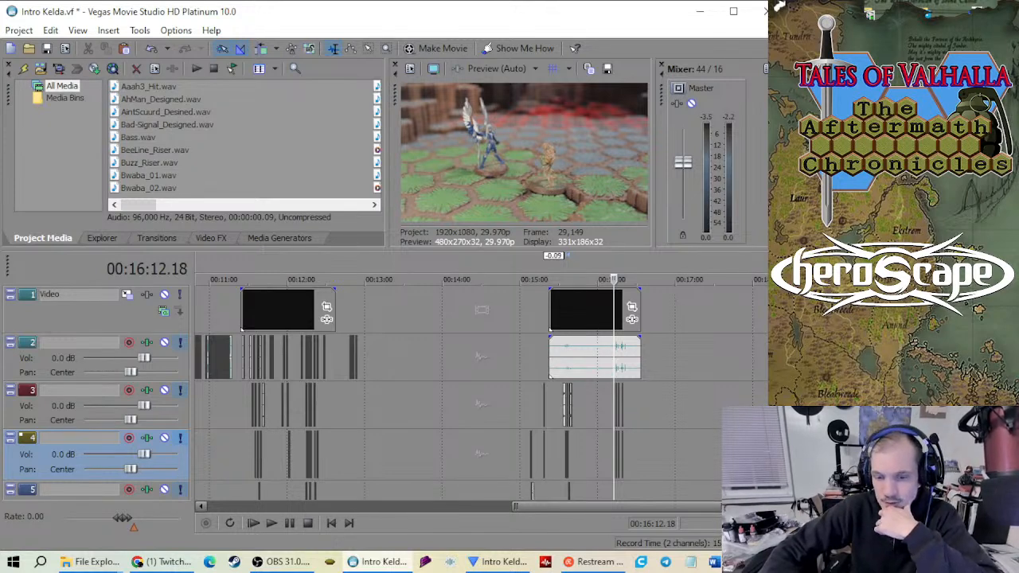
{"action": "key", "text": "alt+Tab"}
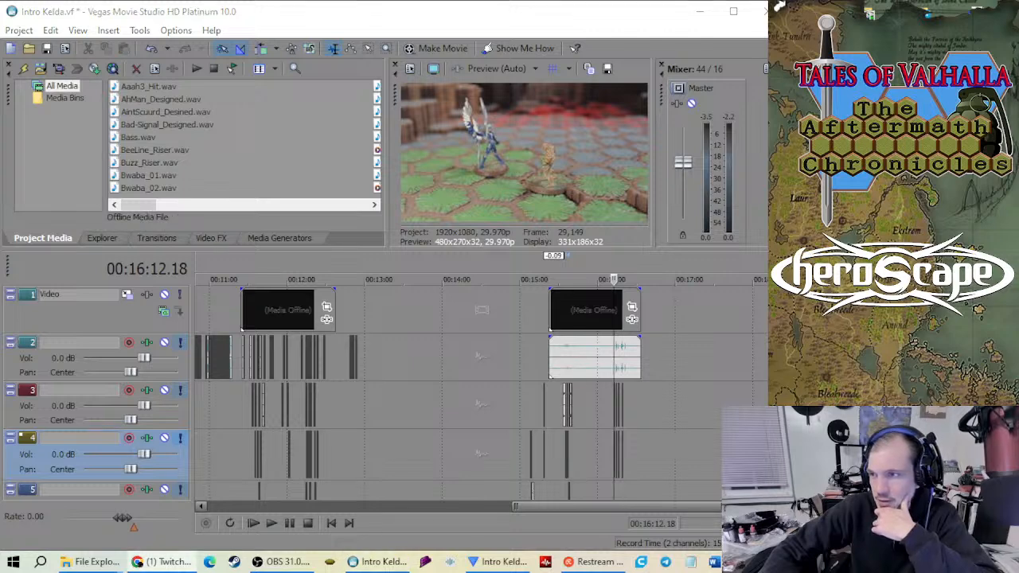
{"action": "key", "text": "alt+Tab"}
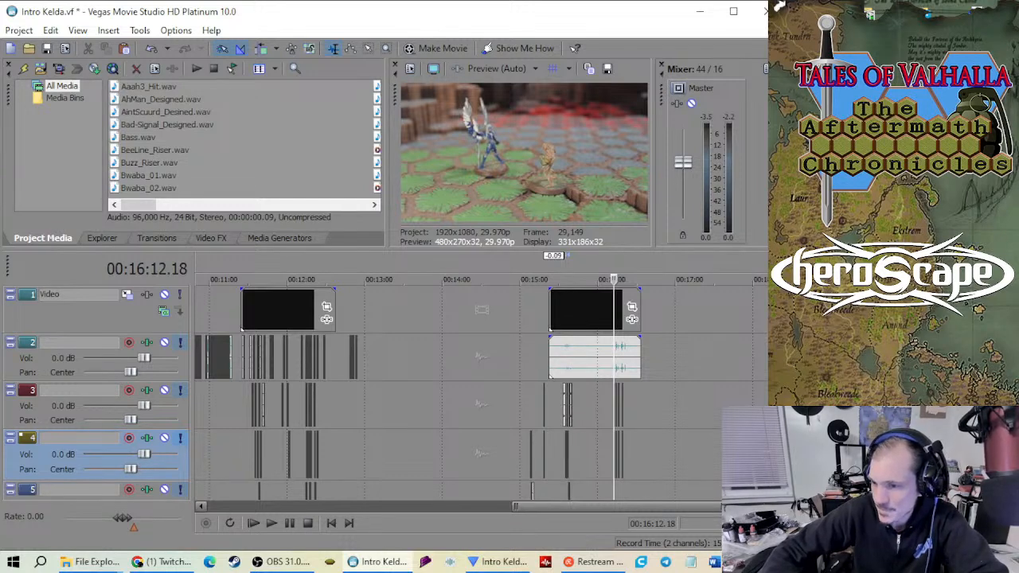
{"action": "key", "text": "alt+Tab"}
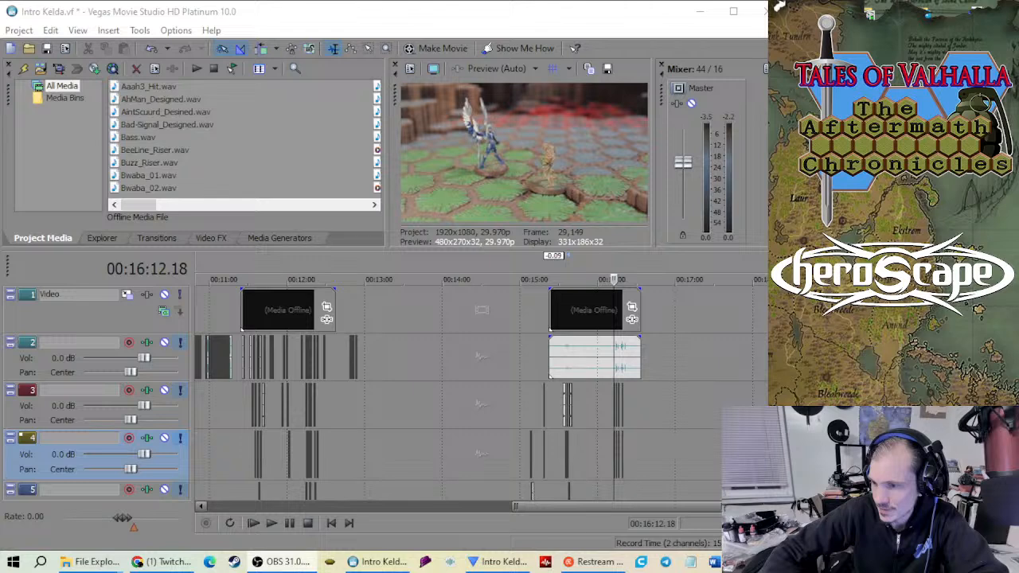